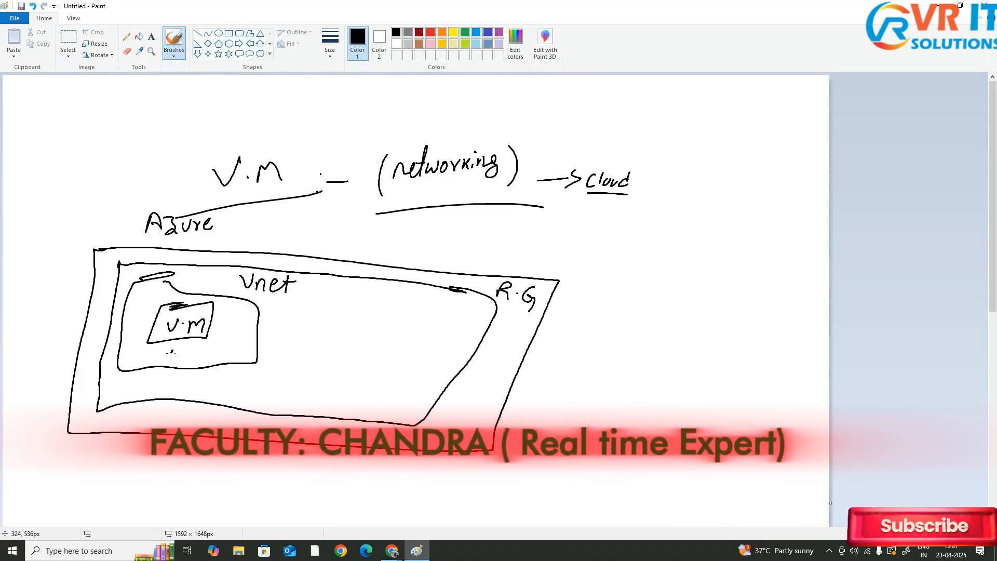
Write "Private ip" under the V.M box inside the Vnet on the diagram
mouse_move(170, 345)
mouse_down()
mouse_move(173, 362)
mouse_move(189, 344)
mouse_move(234, 350)
mouse_up()
mouse_move(238, 352)
mouse_down()
mouse_move(239, 333)
mouse_move(240, 343)
mouse_up()
click(249, 341)
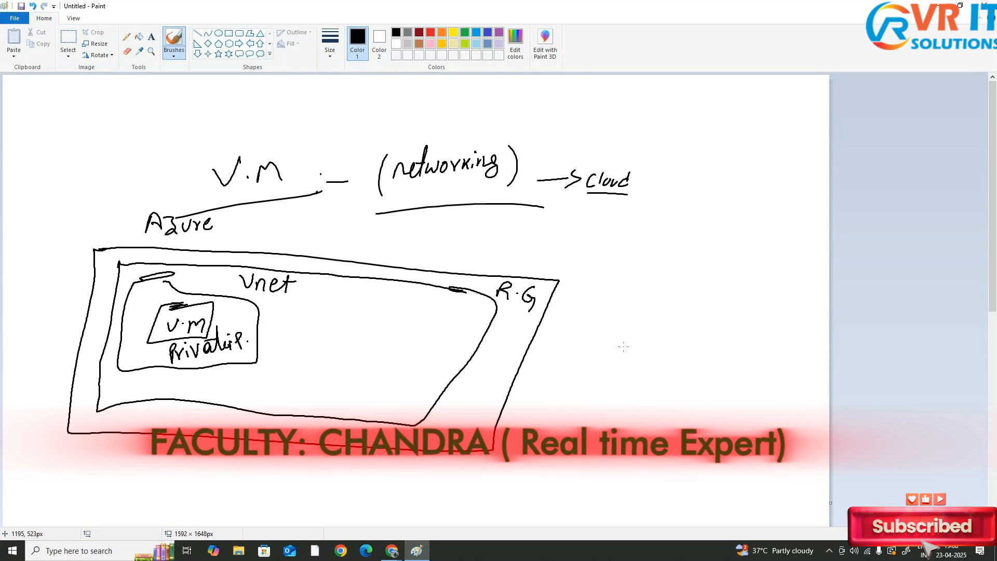
Draw a user stick figure outside the resource group and a line connecting it to the VM
drag(623, 346, 625, 344)
mouse_move(614, 366)
mouse_down()
mouse_move(595, 398)
mouse_move(606, 381)
mouse_up()
mouse_move(606, 382)
mouse_down()
mouse_move(619, 408)
mouse_move(601, 436)
mouse_up()
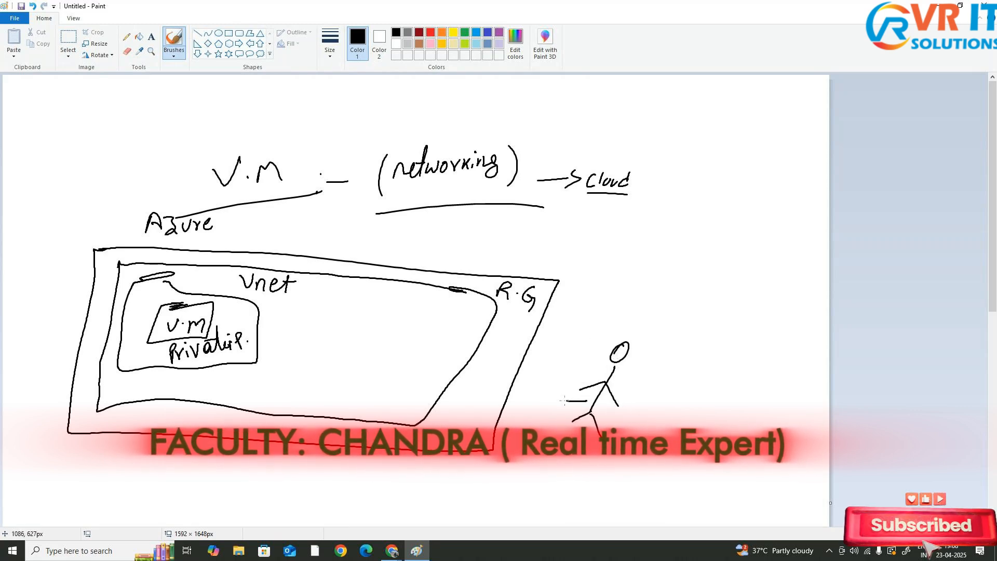
mouse_move(587, 401)
mouse_down()
mouse_move(350, 373)
mouse_move(215, 323)
mouse_up()
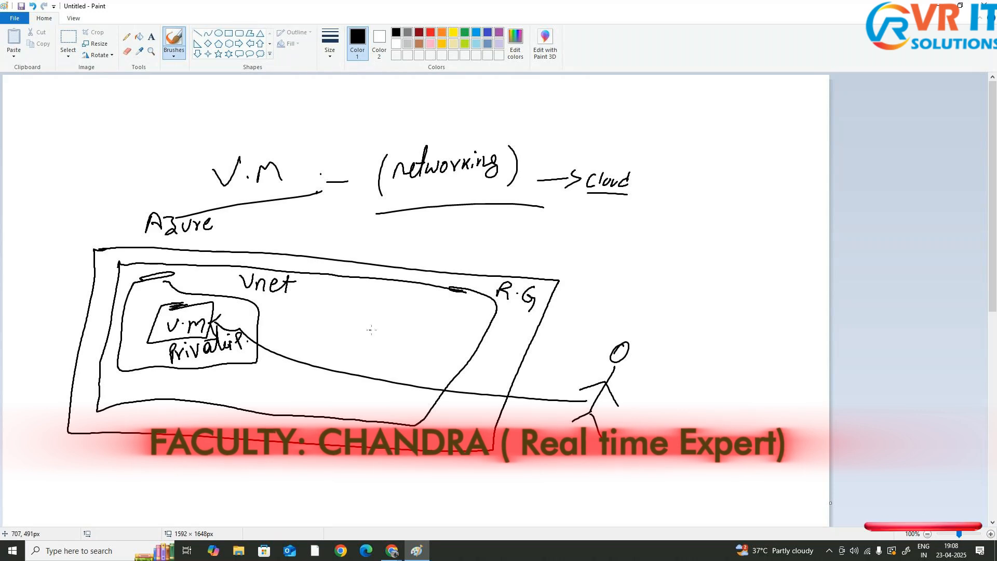
Label the connection line near the user as "Private ip"
mouse_move(526, 370)
mouse_down()
mouse_move(527, 382)
mouse_move(550, 390)
mouse_up()
mouse_move(555, 382)
mouse_down()
mouse_move(577, 393)
mouse_move(591, 384)
mouse_up()
drag(591, 362, 575, 368)
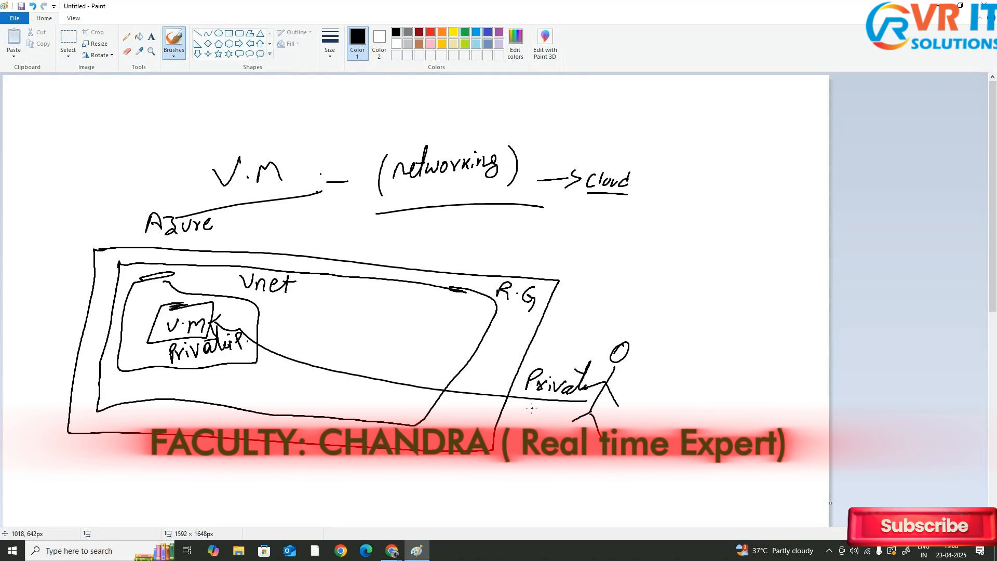
drag(540, 408, 546, 405)
drag(522, 421, 565, 425)
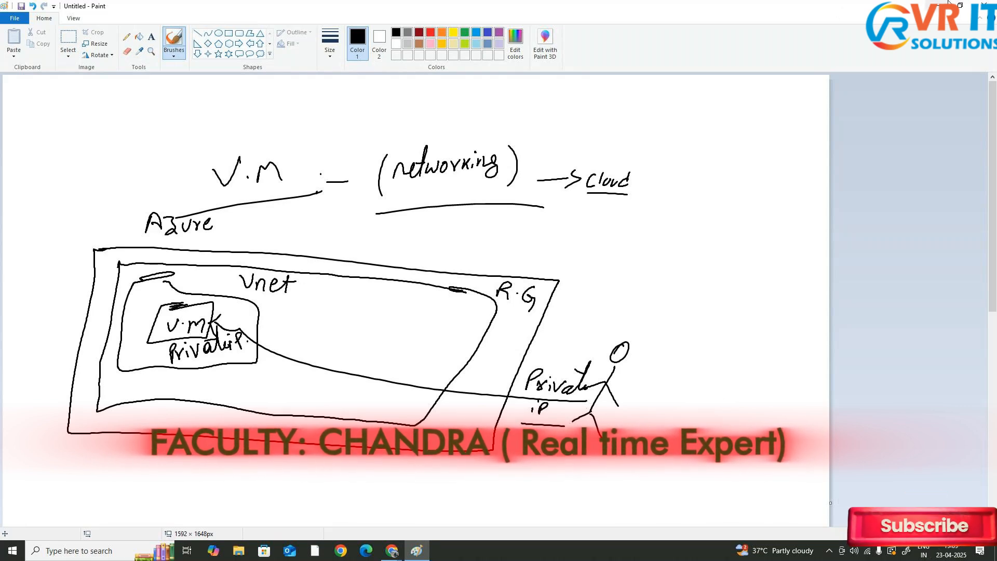
Switch to the Azure portal and begin creating a resource group named virtualmachinerg
click(946, 4)
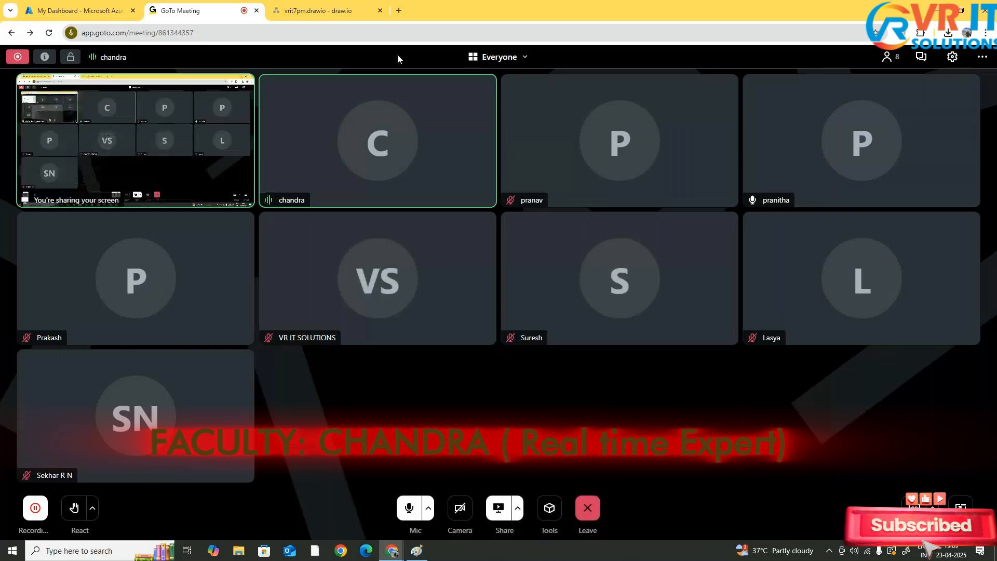
click(78, 10)
click(280, 136)
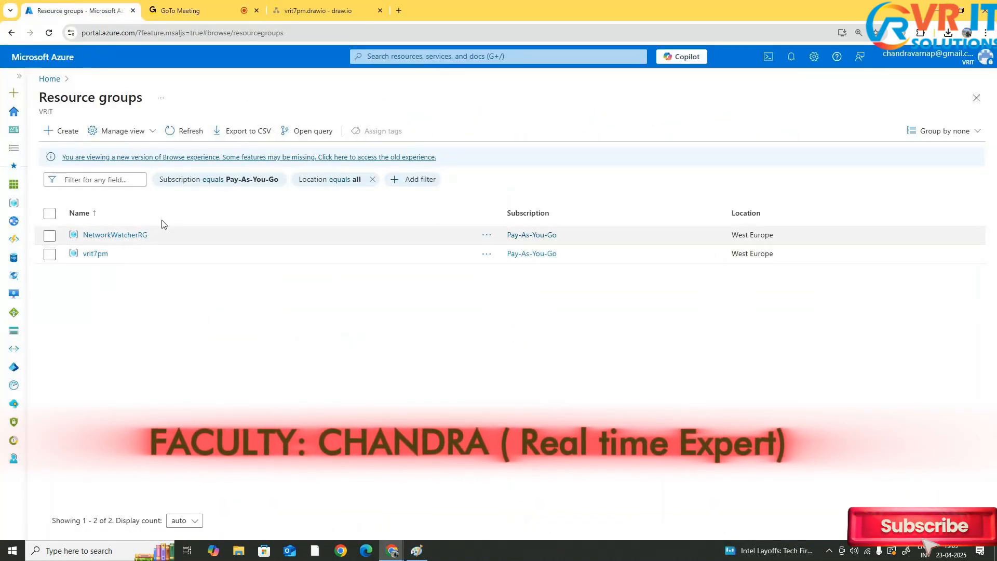
click(59, 133)
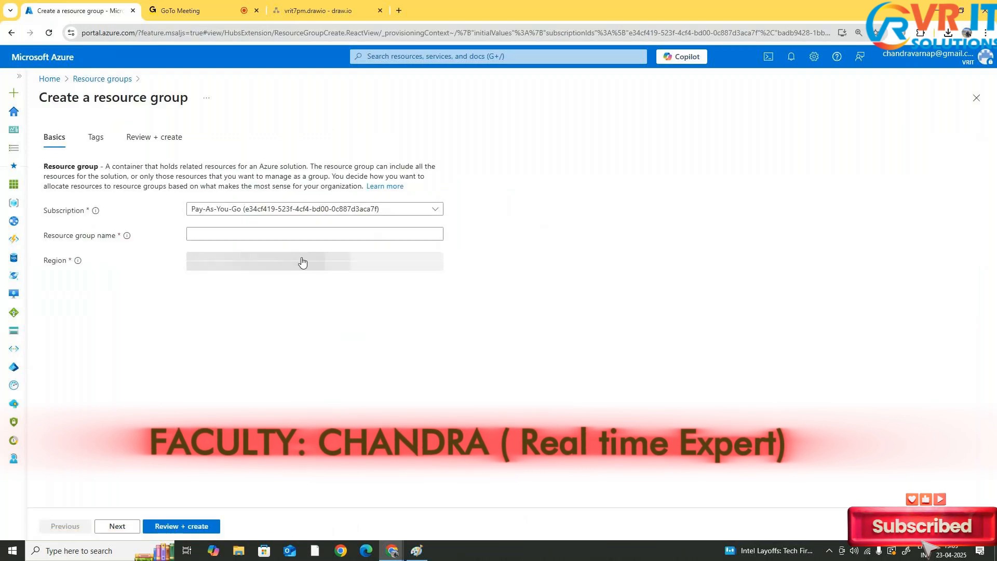
click(305, 238)
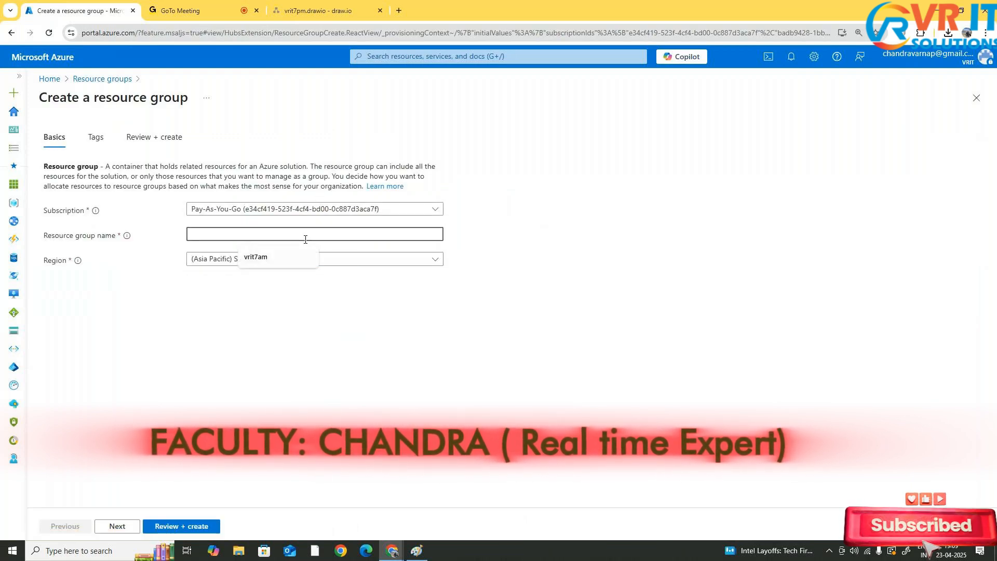
text(virtu)
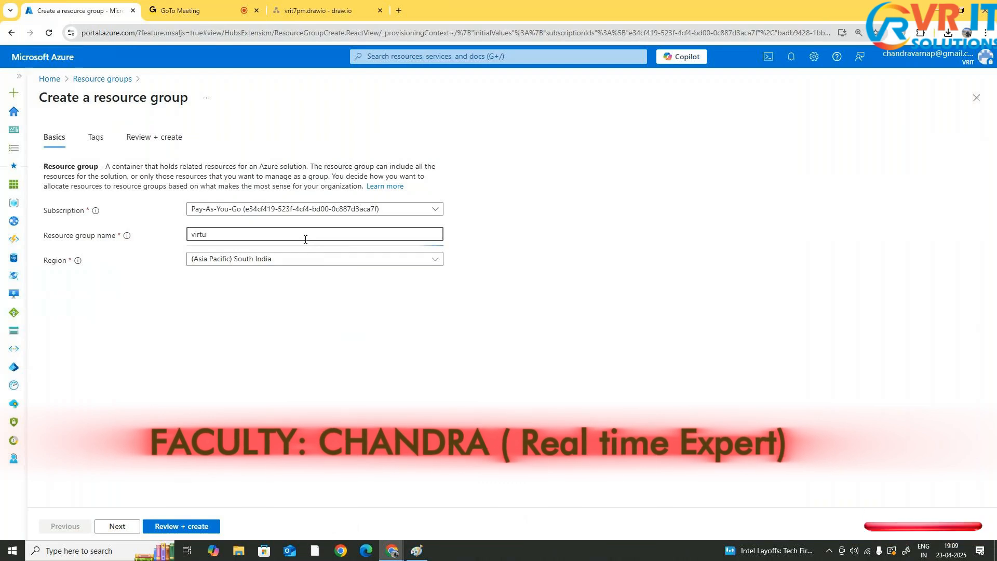
text(alm)
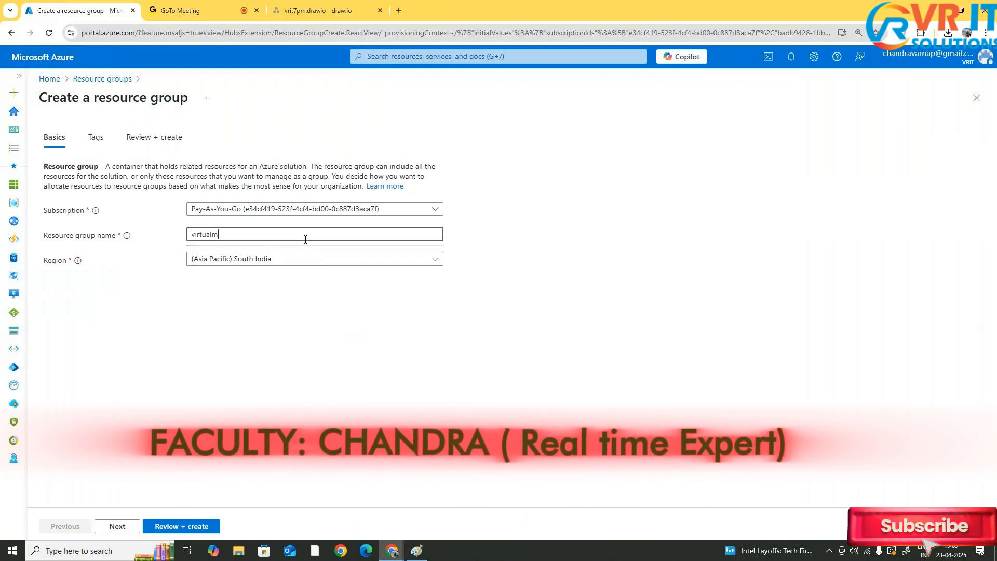
text(achine)
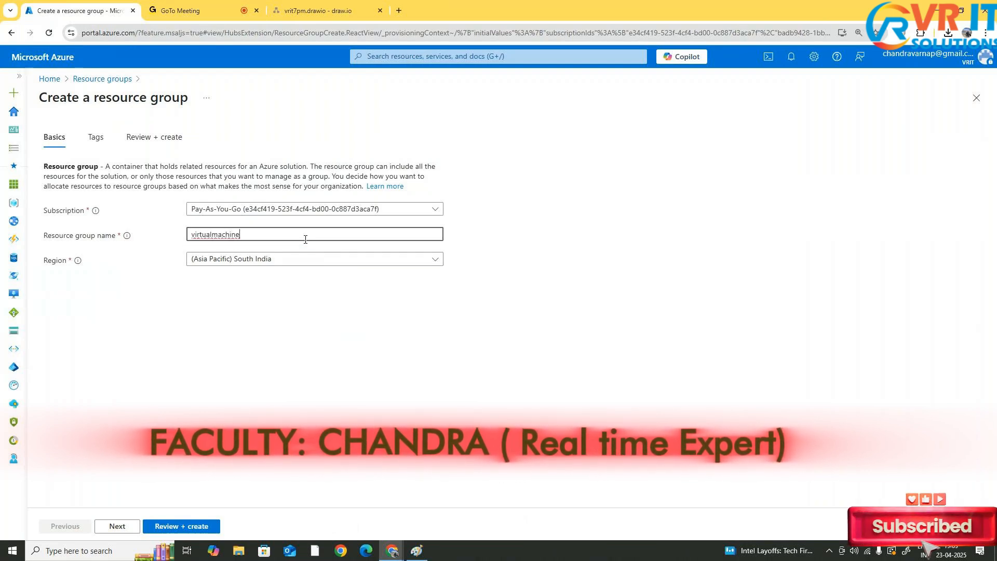
text(rg)
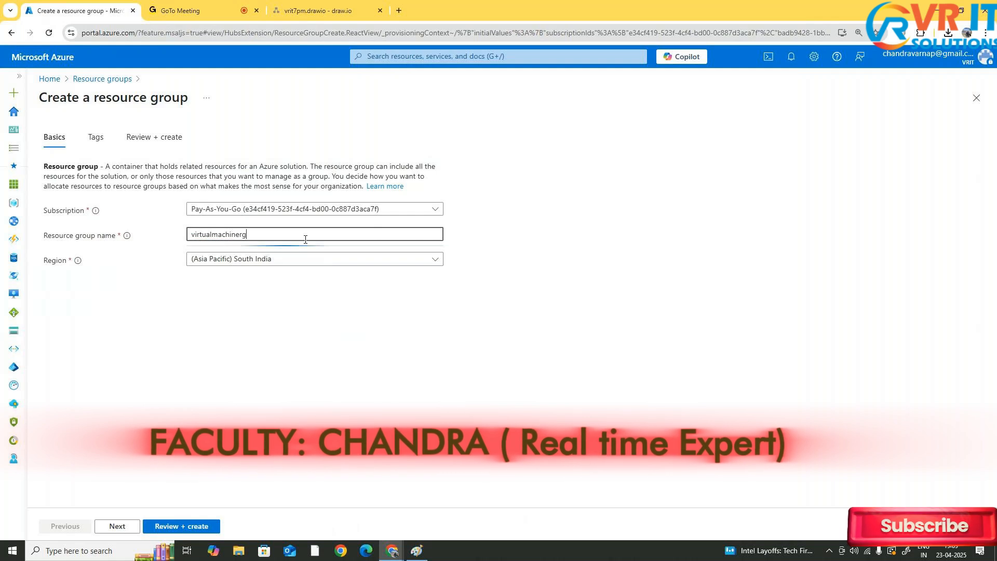
click(279, 333)
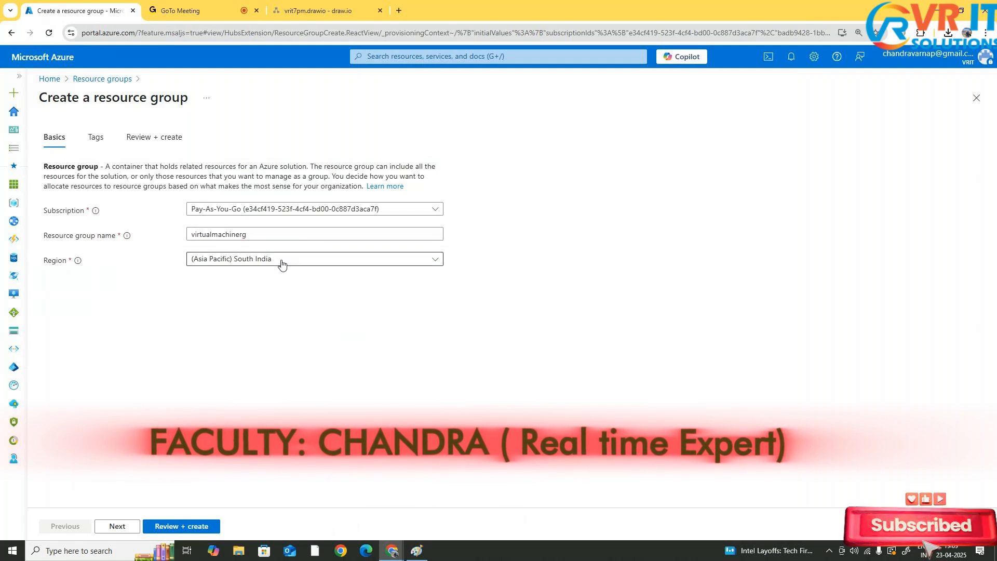
Go through Tags to Review + create and create the resource group
click(116, 526)
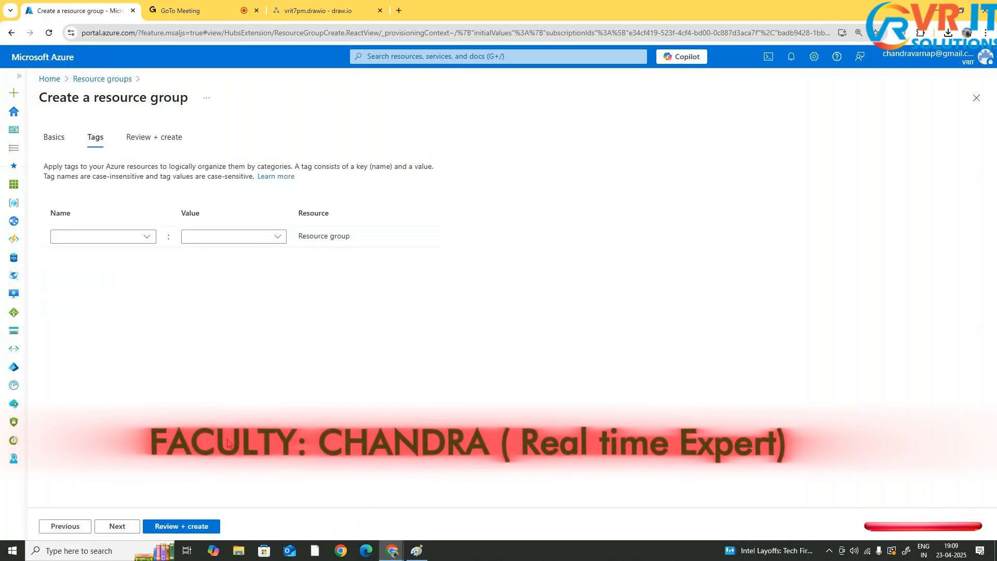
click(115, 526)
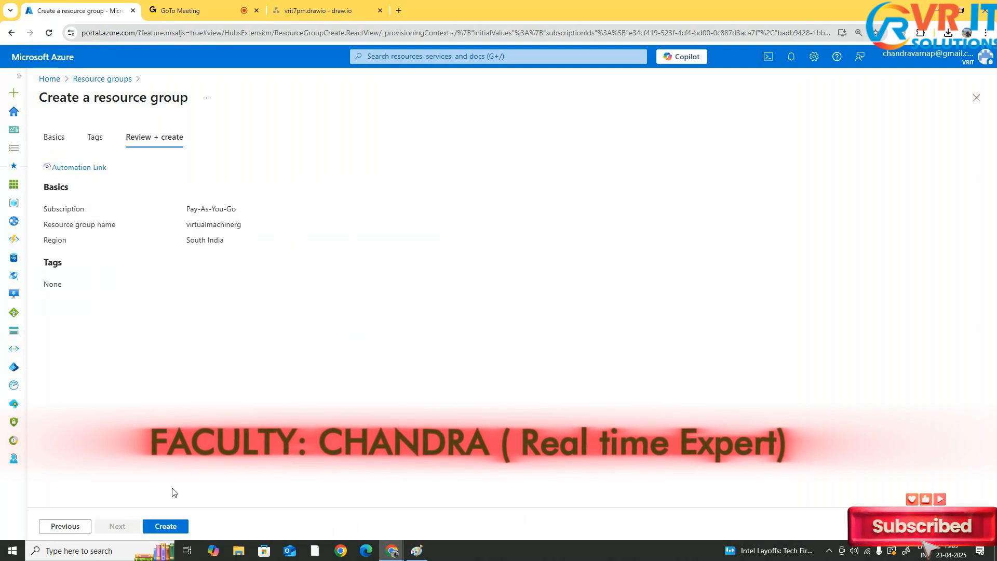
click(170, 527)
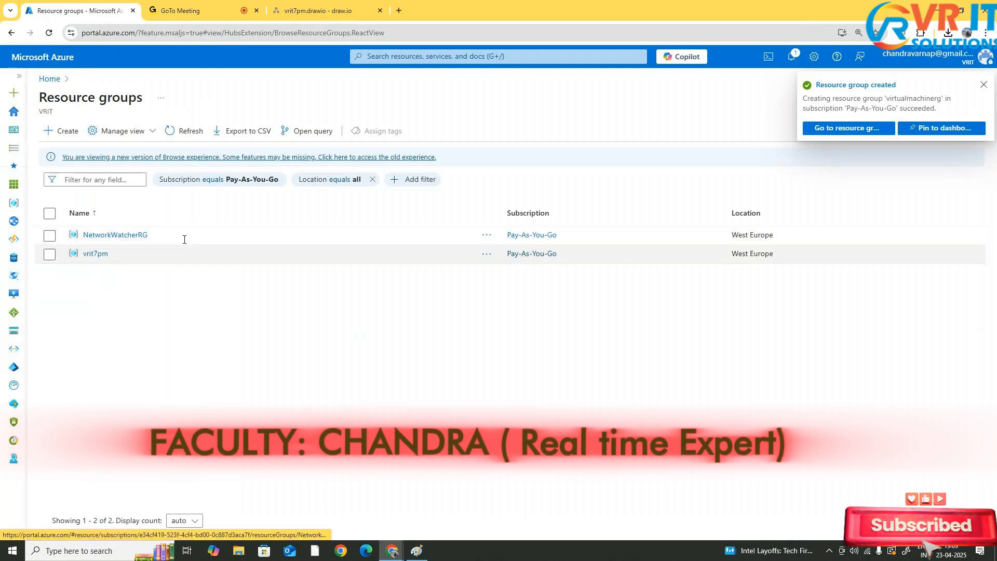
Refresh the resource groups list to look for the new group
click(200, 138)
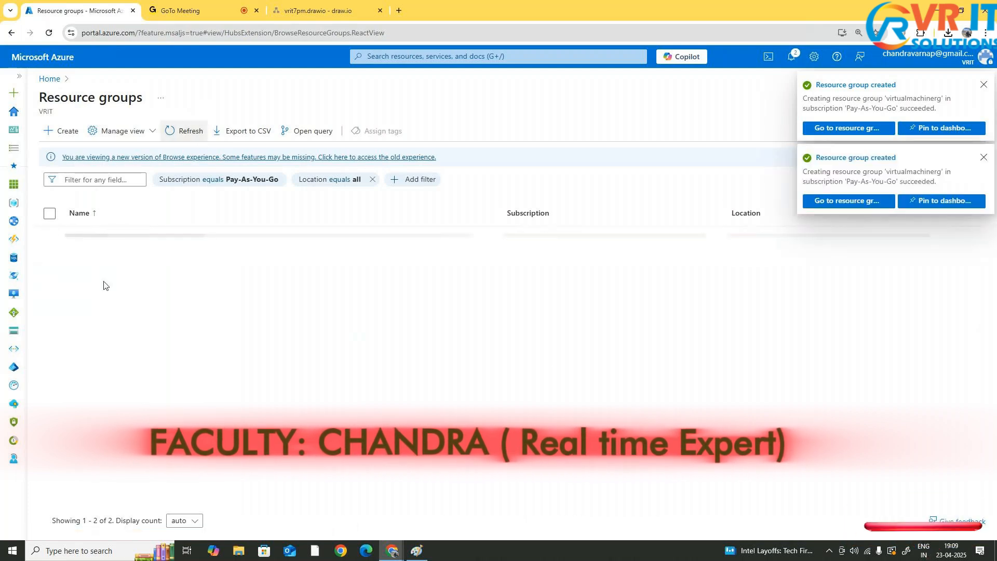
click(200, 129)
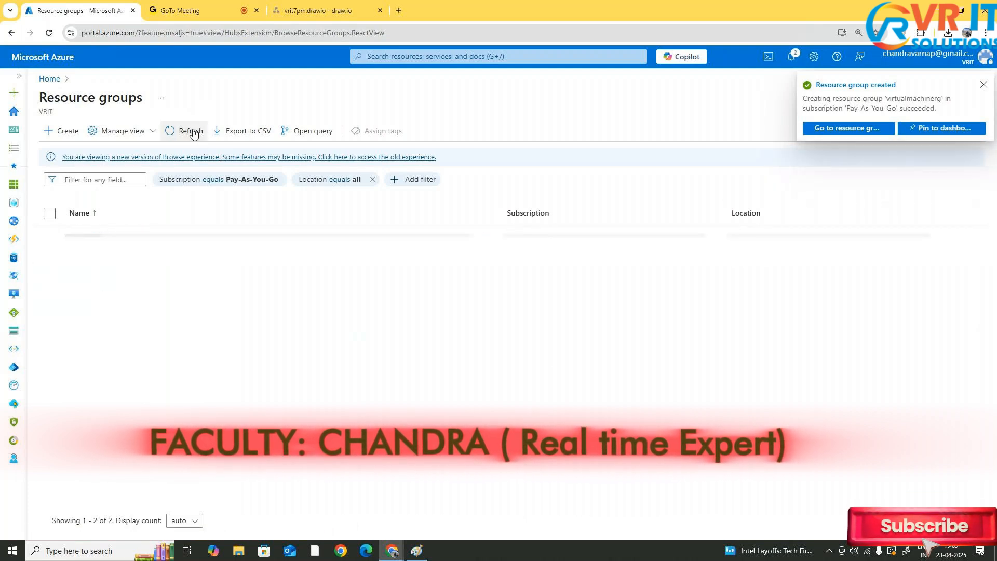
click(187, 130)
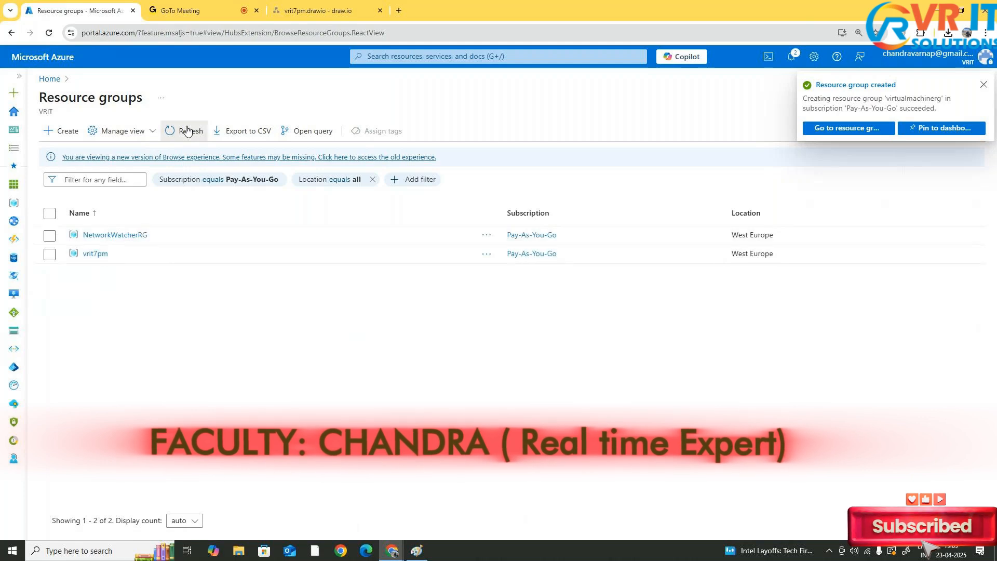
click(187, 130)
click(188, 130)
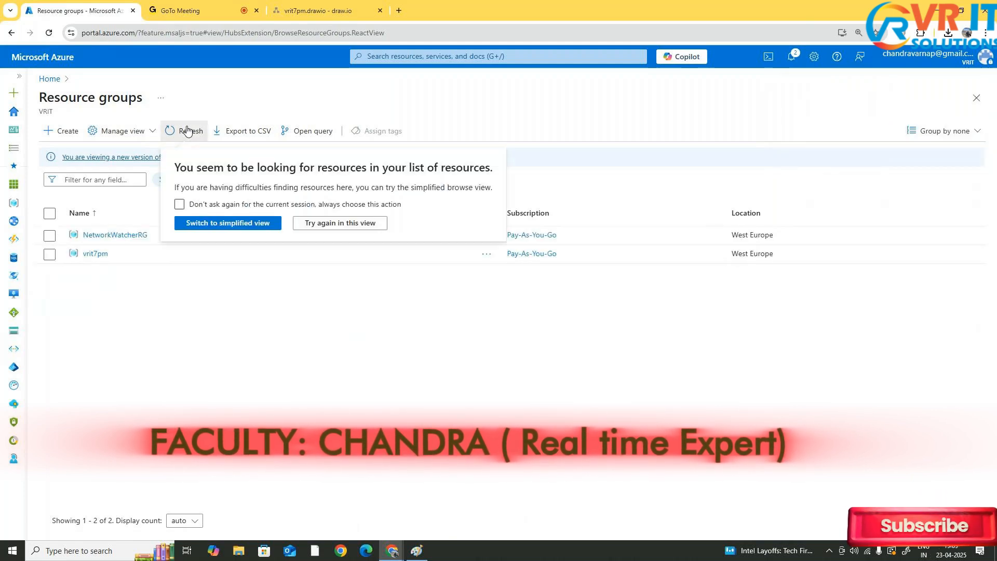
click(188, 131)
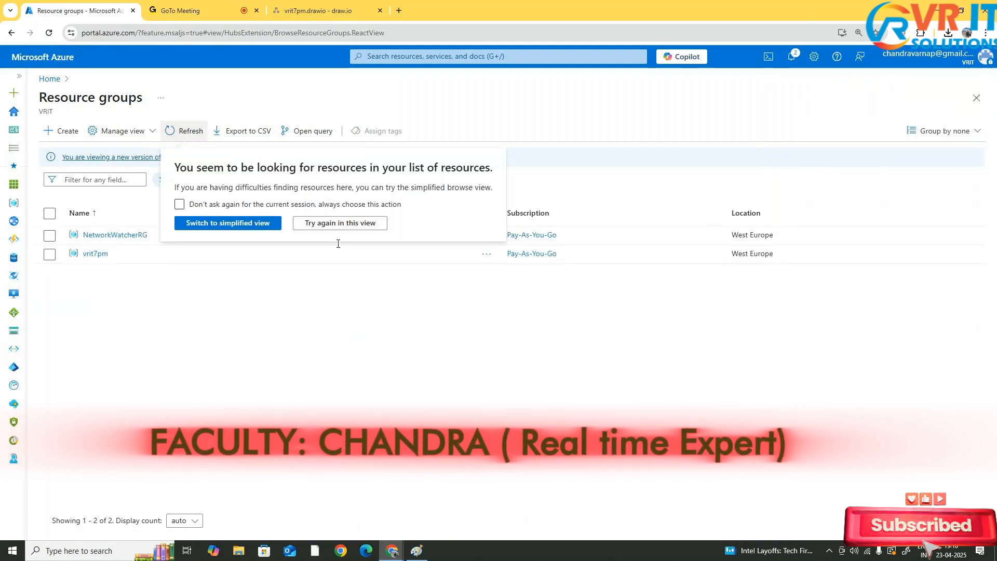
click(351, 366)
click(181, 130)
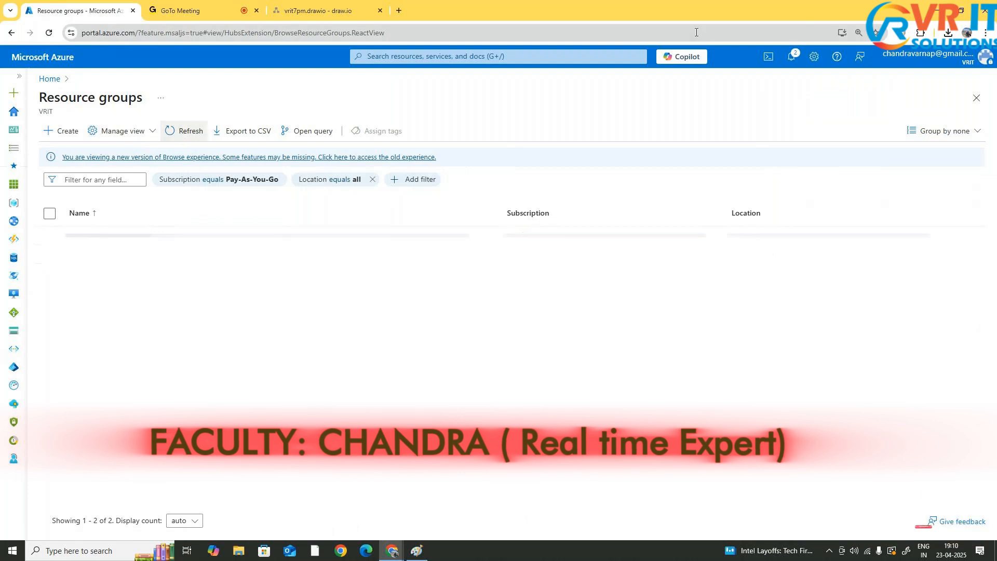
Open the new virtualmachinerg resource group from the notifications and close the panel
click(790, 56)
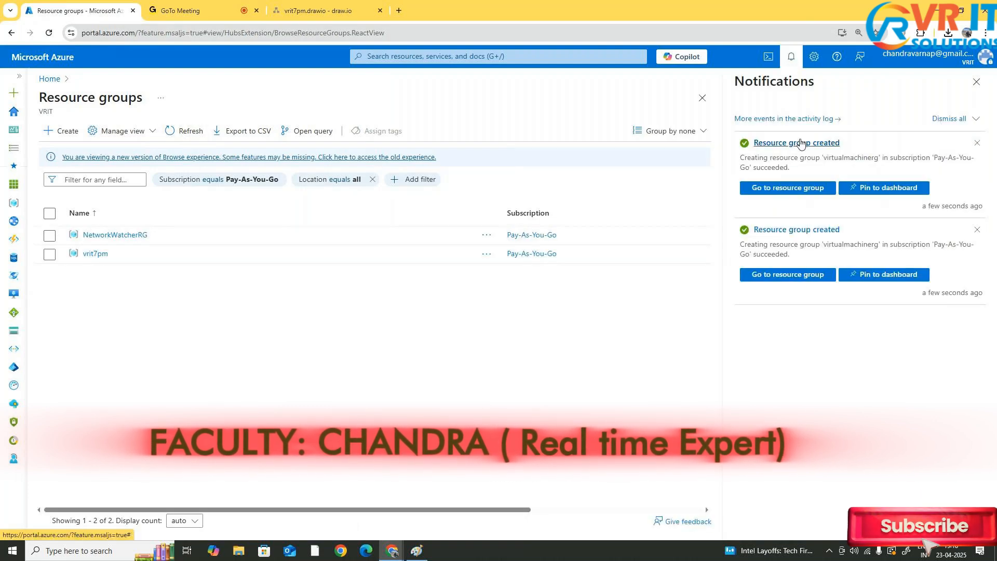
click(794, 187)
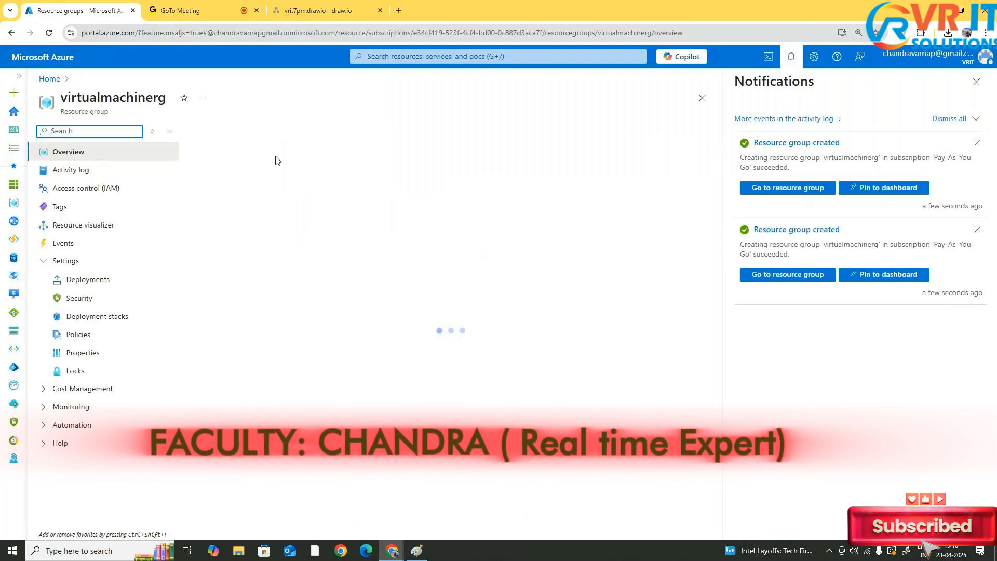
click(976, 81)
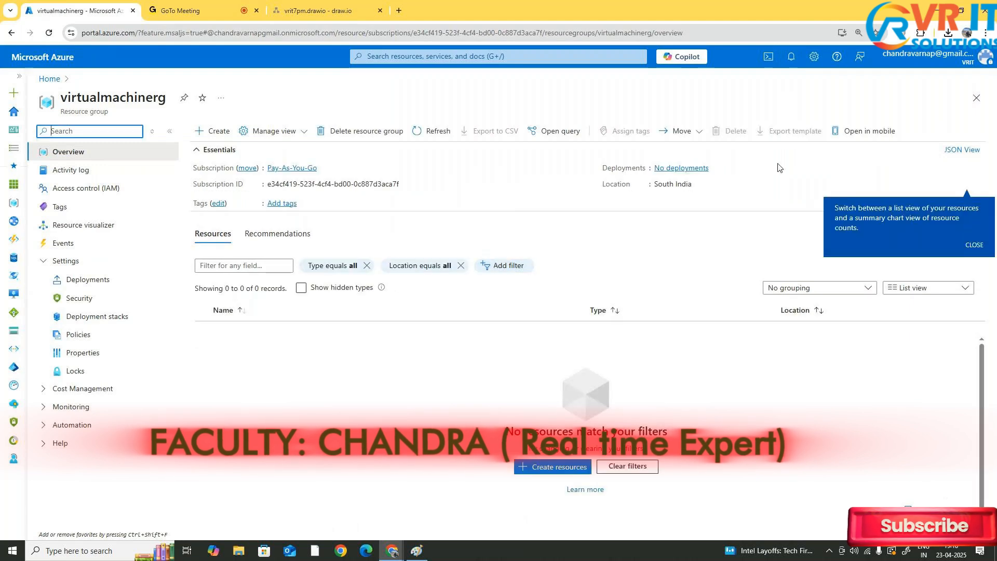
click(974, 245)
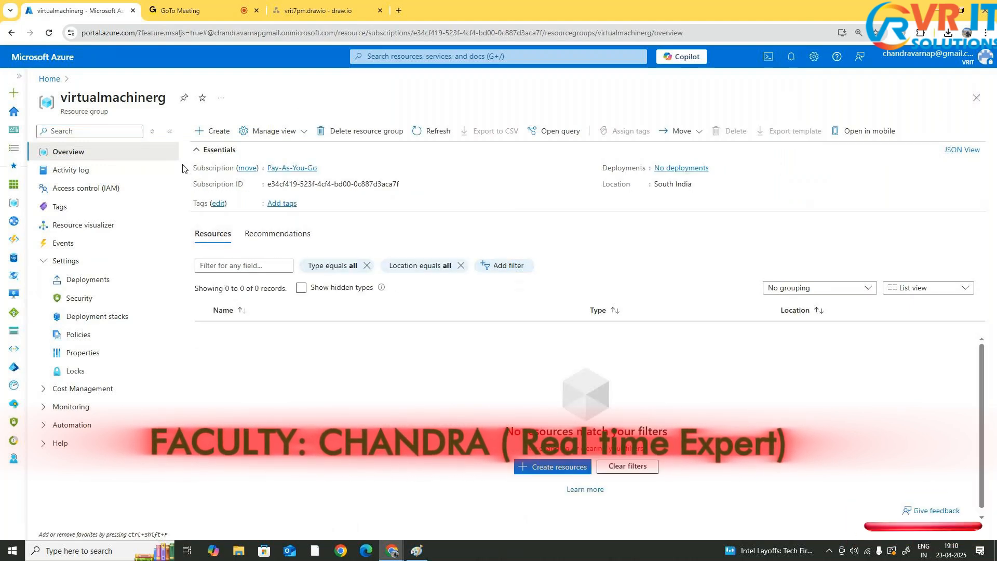
Search for virtual machines and start creating a new virtual machine
click(407, 56)
text(v)
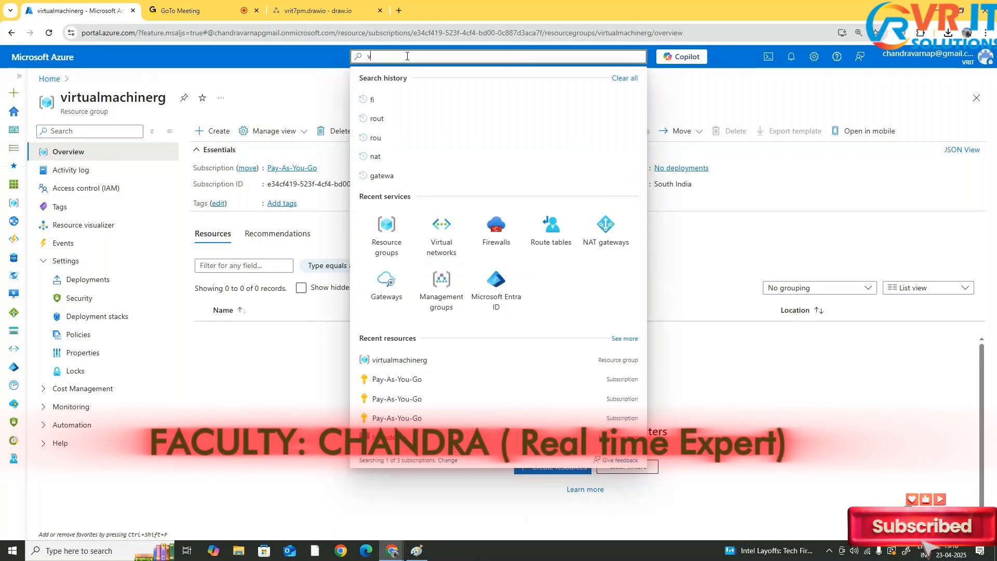
text(irtual)
click(405, 133)
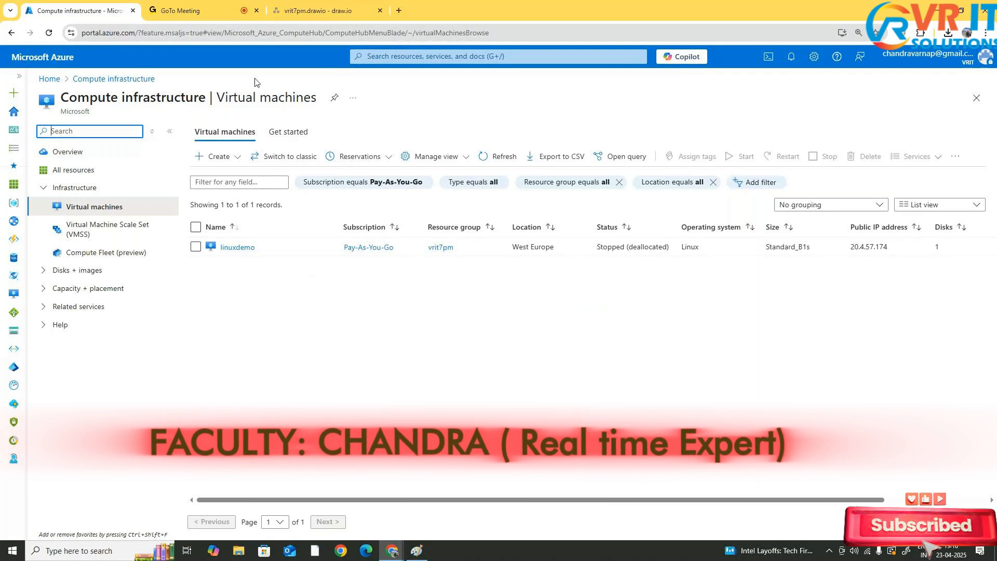
click(218, 156)
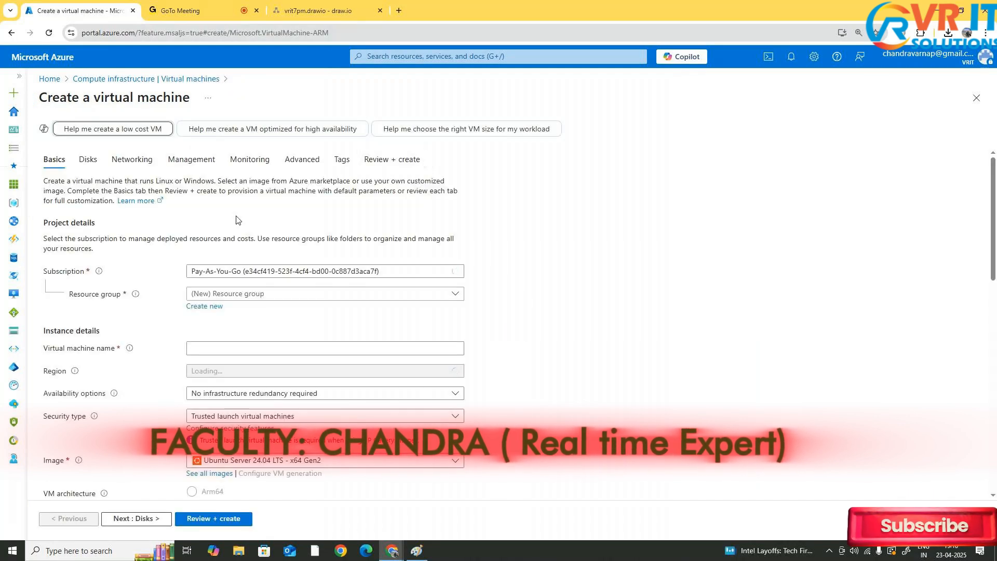
Select virtualmachinerg as the resource group and name the virtual machine private
scroll(300, 209, down, 2)
scroll(299, 208, up, 1)
click(333, 217)
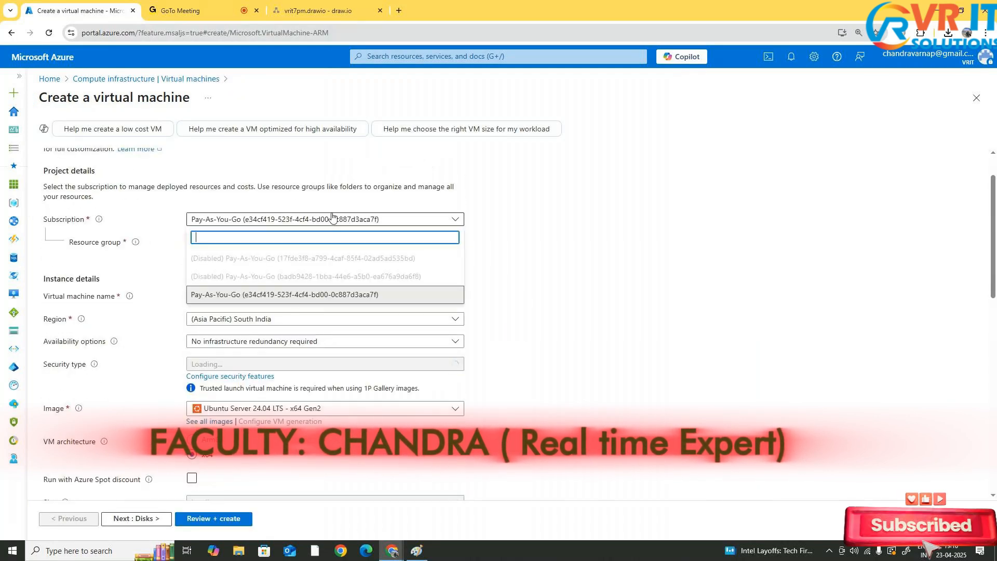
click(333, 217)
click(316, 242)
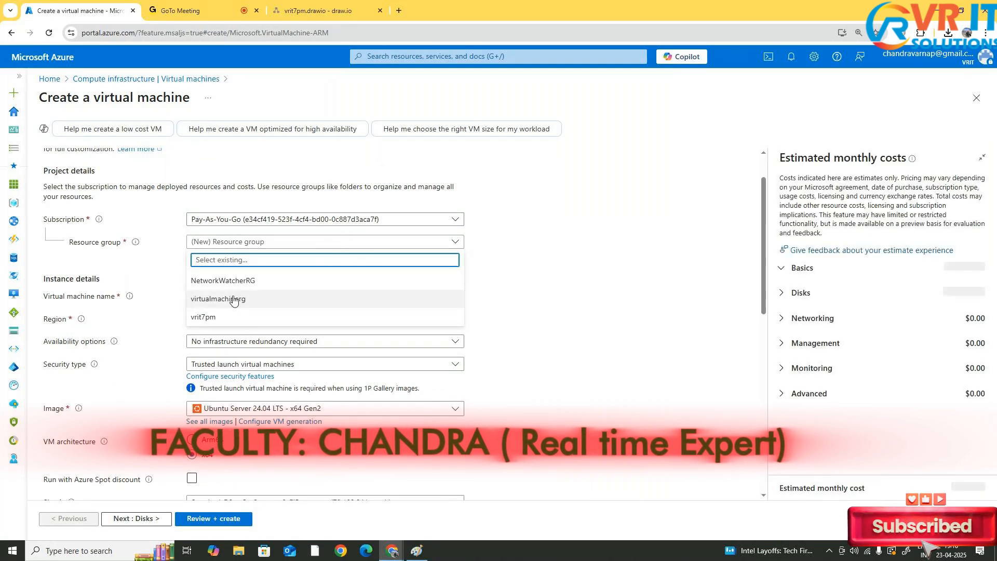
click(234, 298)
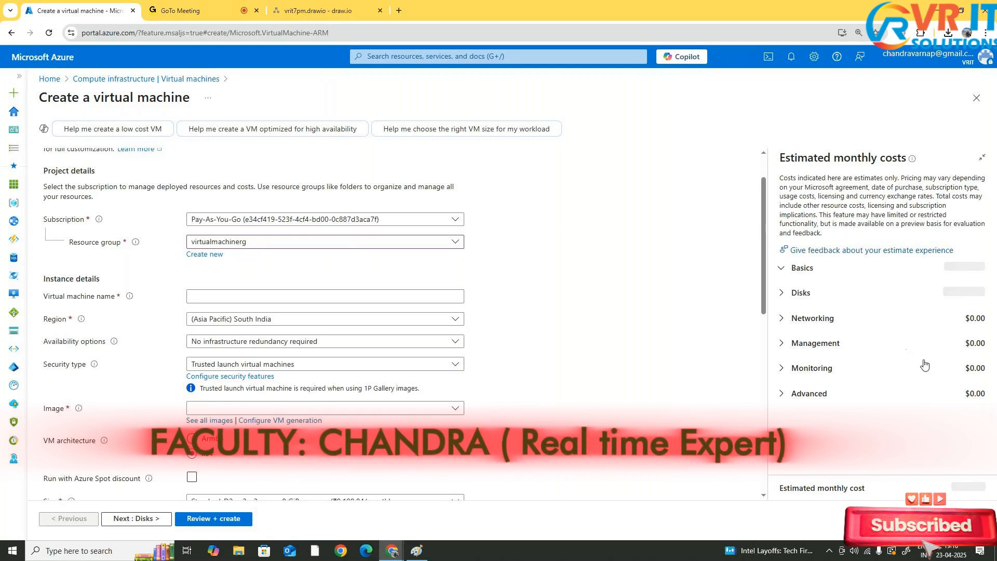
click(279, 294)
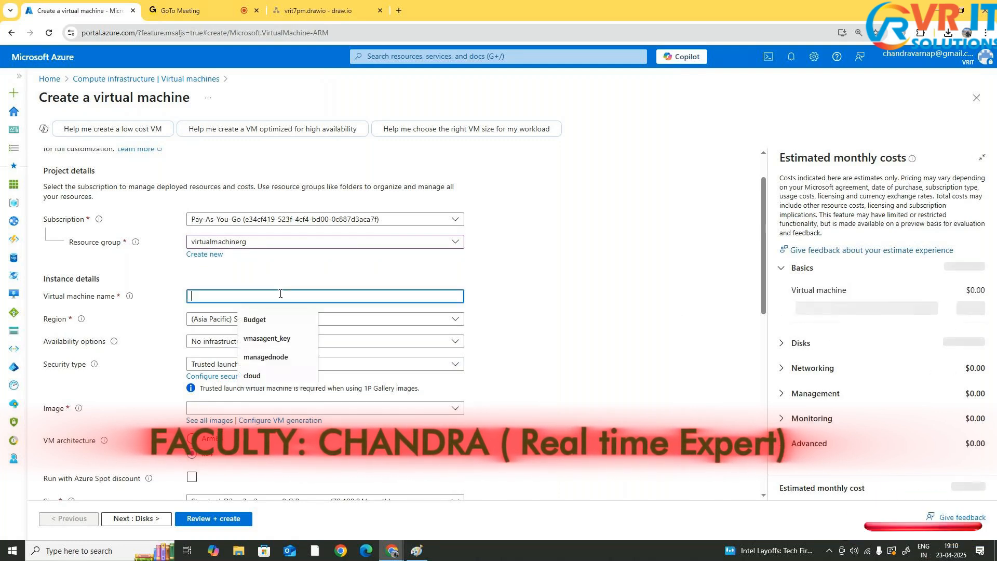
text(priv)
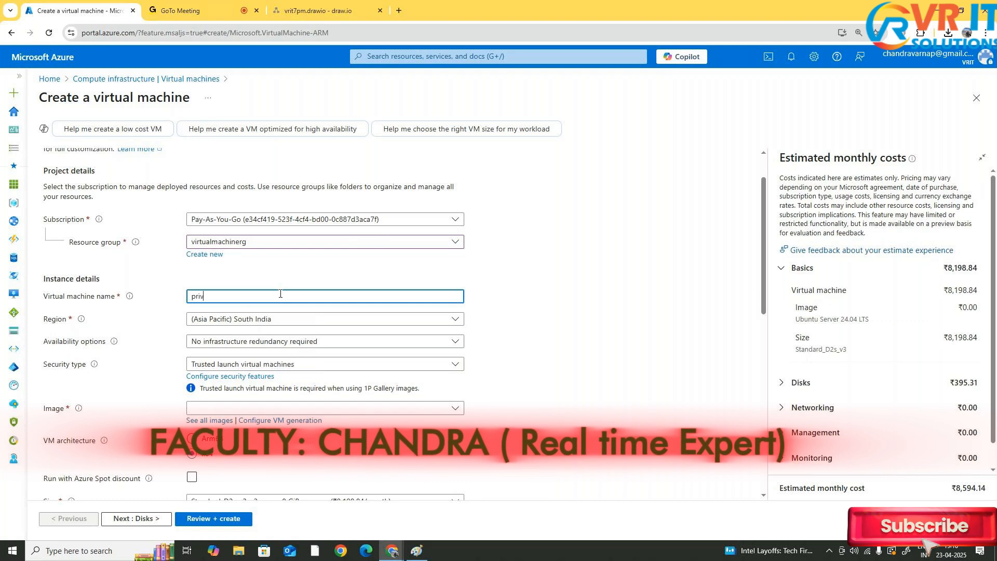
text(atemachine)
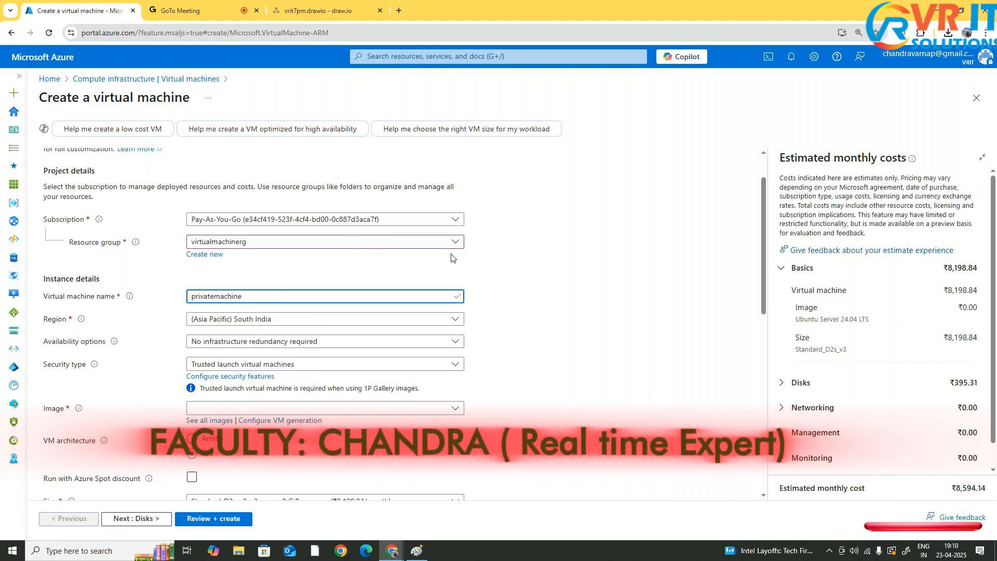
Complete the virtual machine name as privatemachine
click(519, 287)
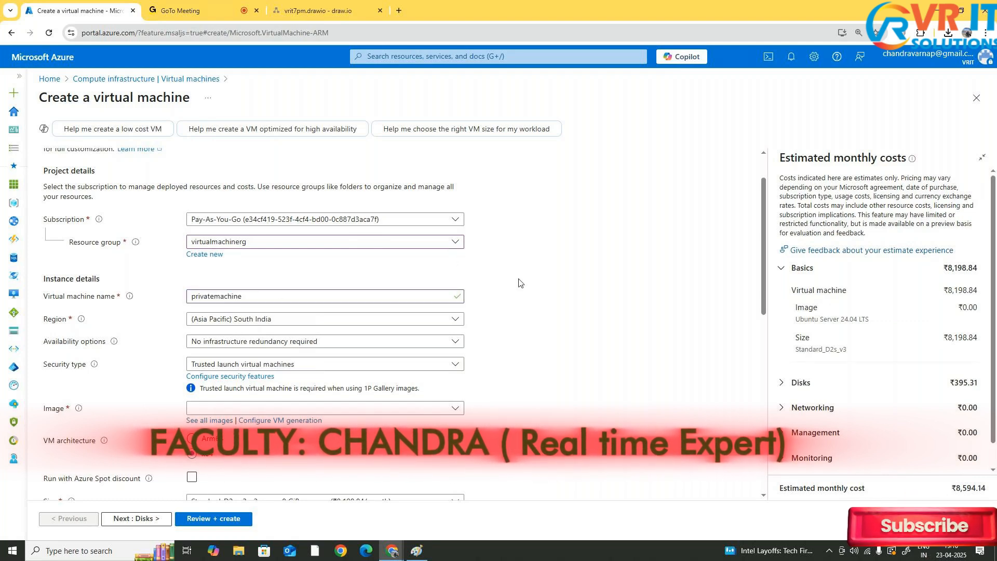
Keep no infrastructure redundancy and set the security type to Standard
scroll(518, 283, down, 2)
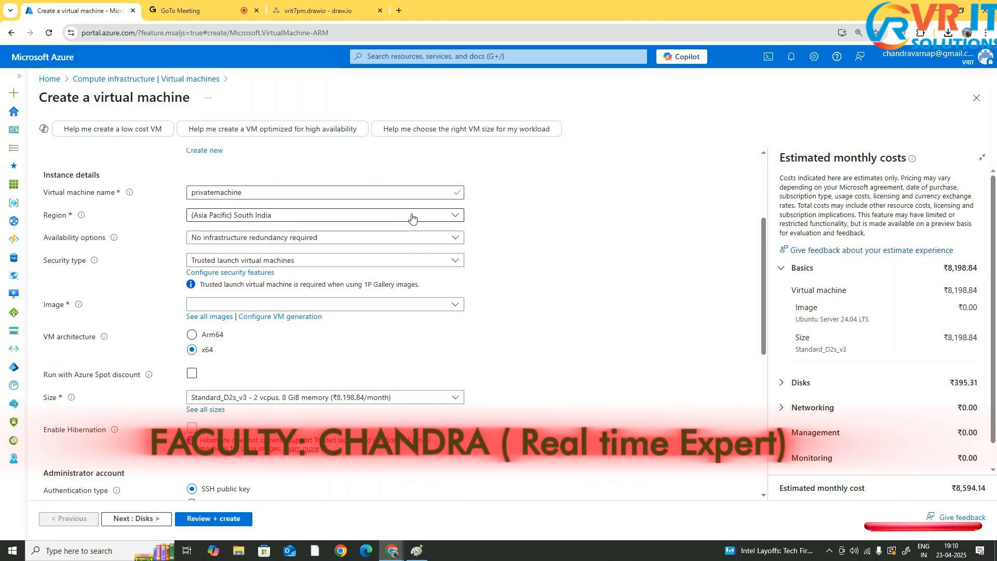
click(318, 241)
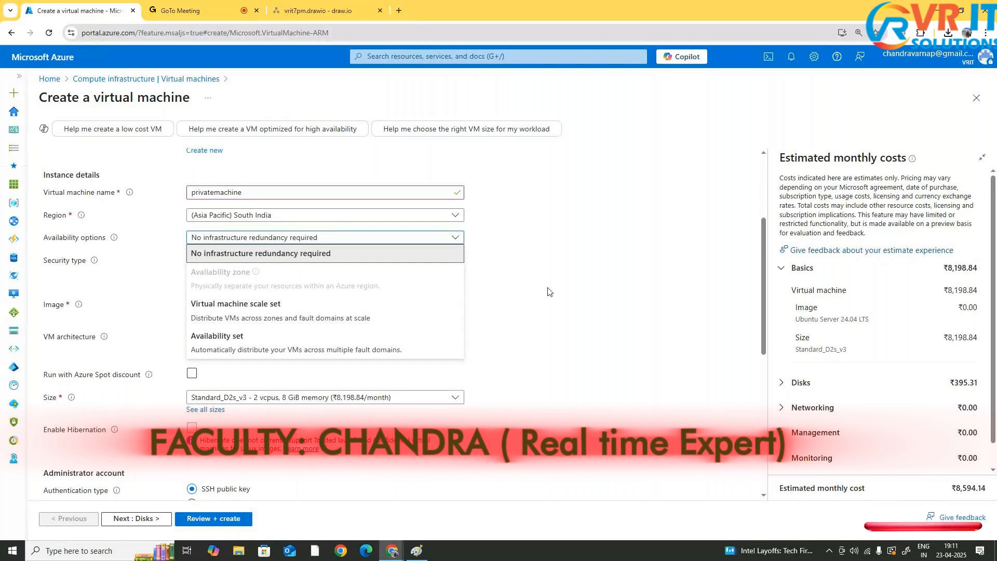
click(315, 266)
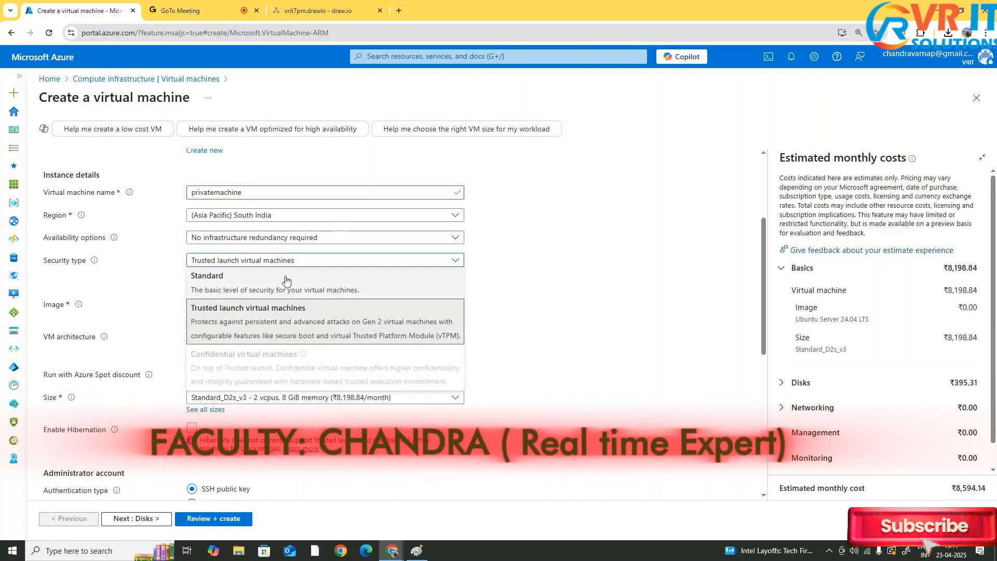
click(341, 290)
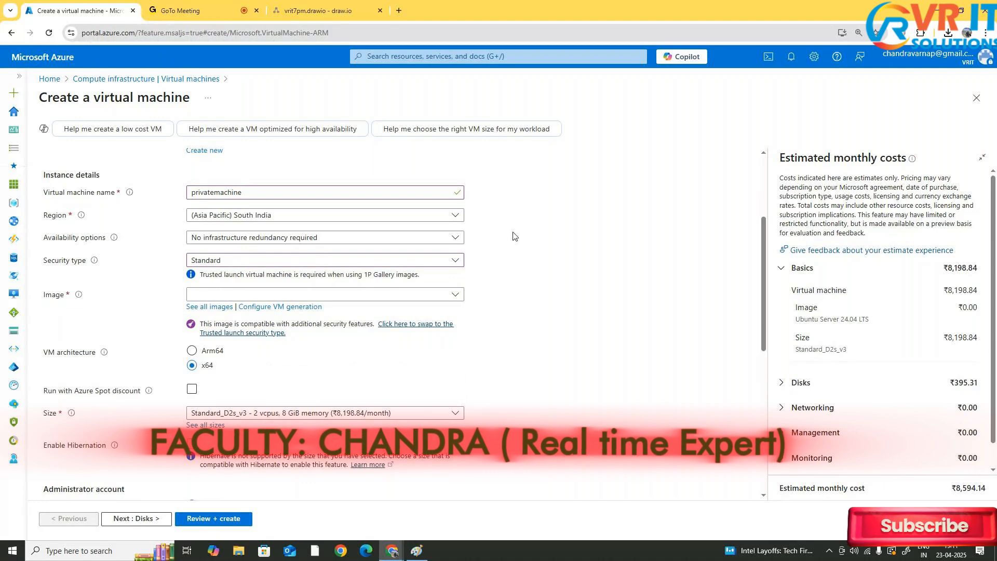
Search the image list for ubun and select Ubuntu Server 24.04 LTS - x64 Gen2 as the image
click(414, 296)
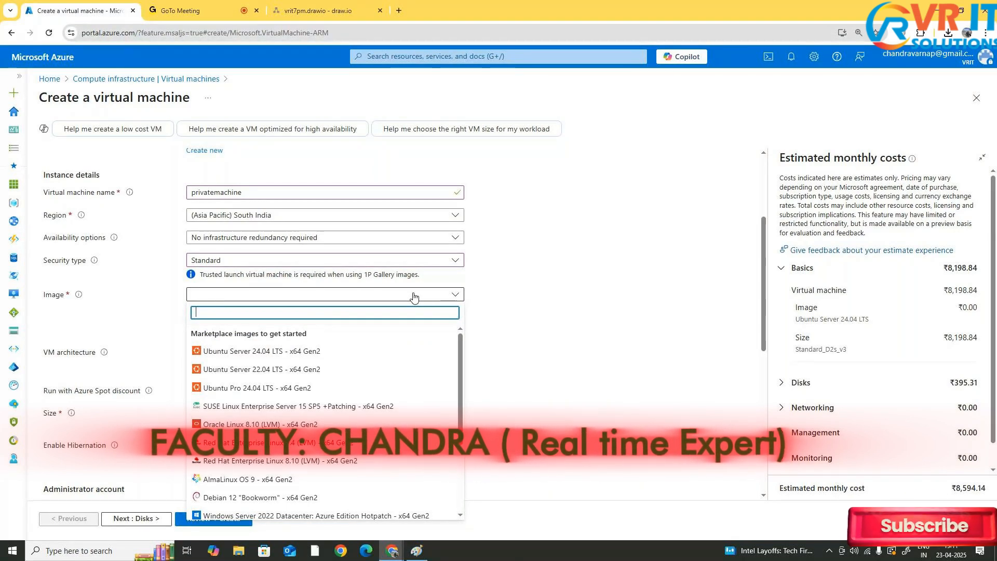
text(ubun)
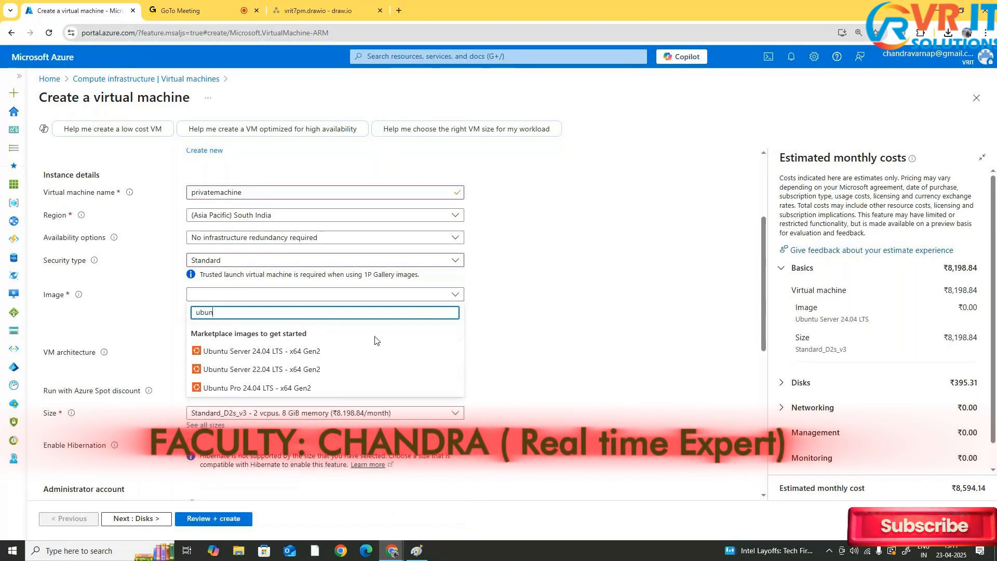
click(323, 352)
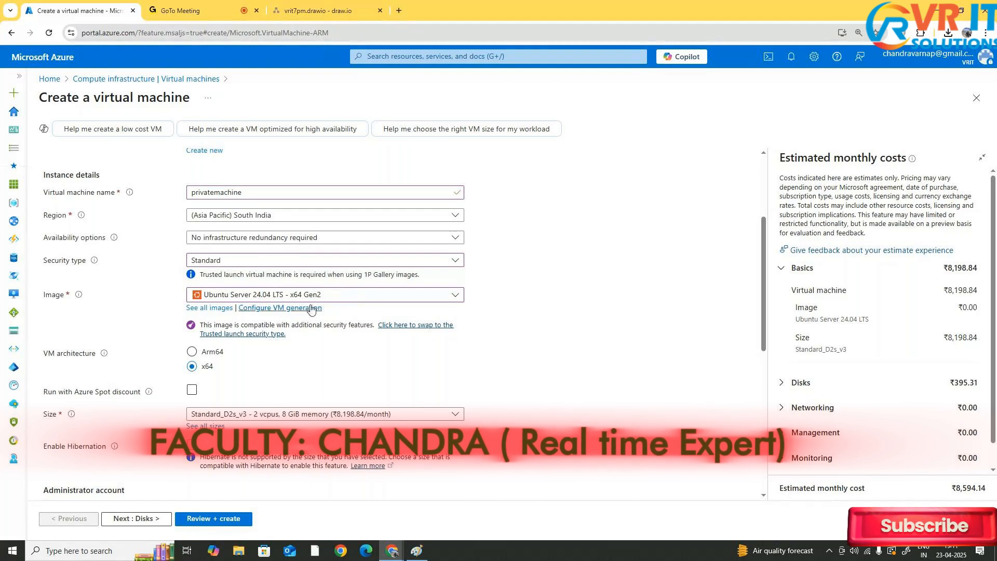
Browse the full marketplace image catalogue, then return to the virtual machine form
click(333, 295)
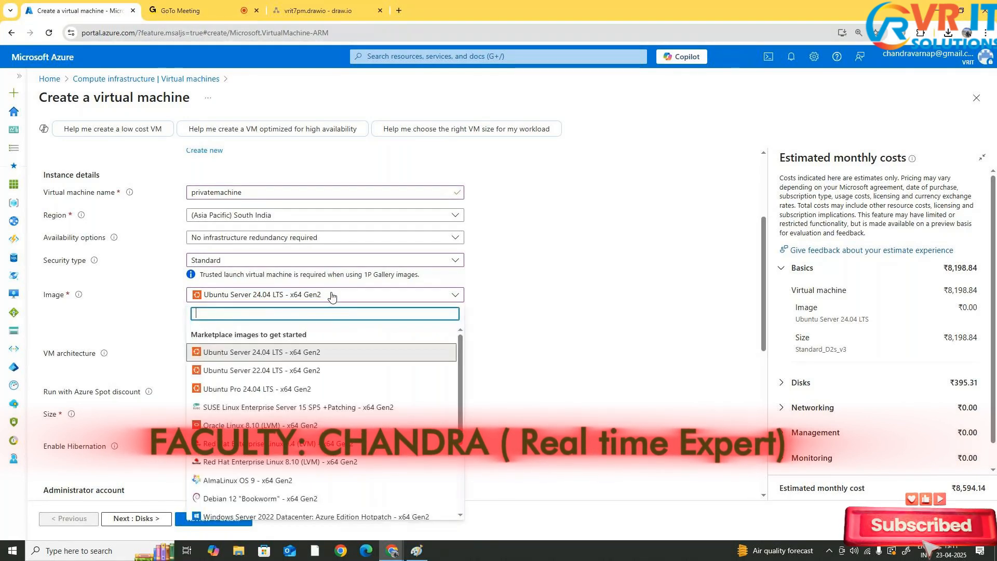
scroll(313, 401, down, 3)
scroll(313, 401, down, 1)
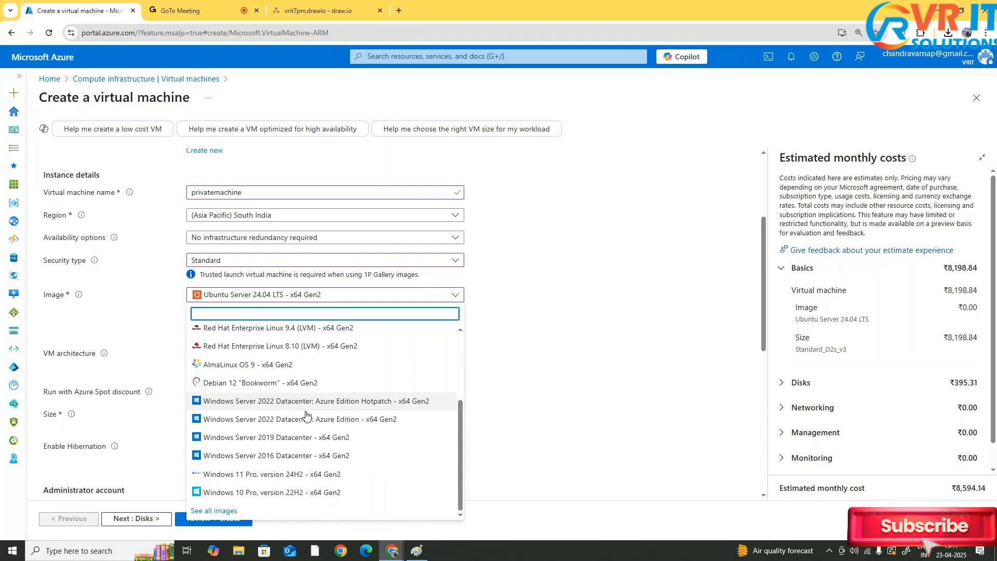
click(214, 511)
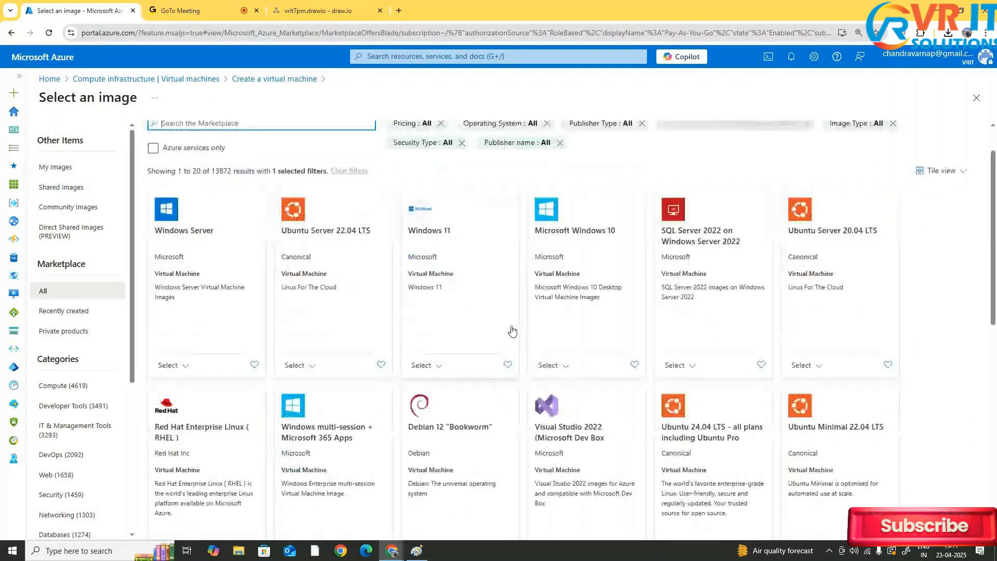
scroll(691, 269, down, 10)
scroll(684, 319, down, 1)
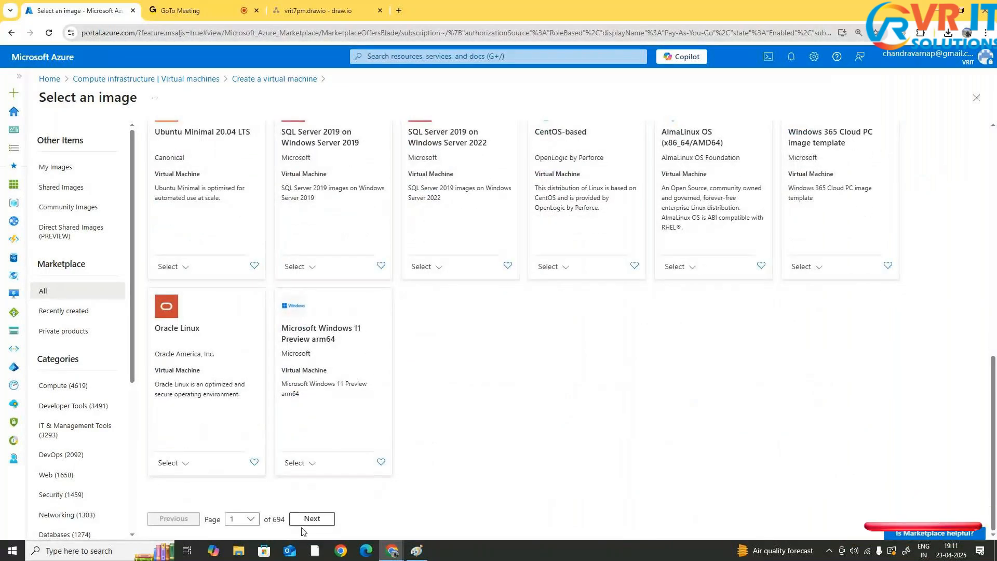
scroll(301, 522, up, 10)
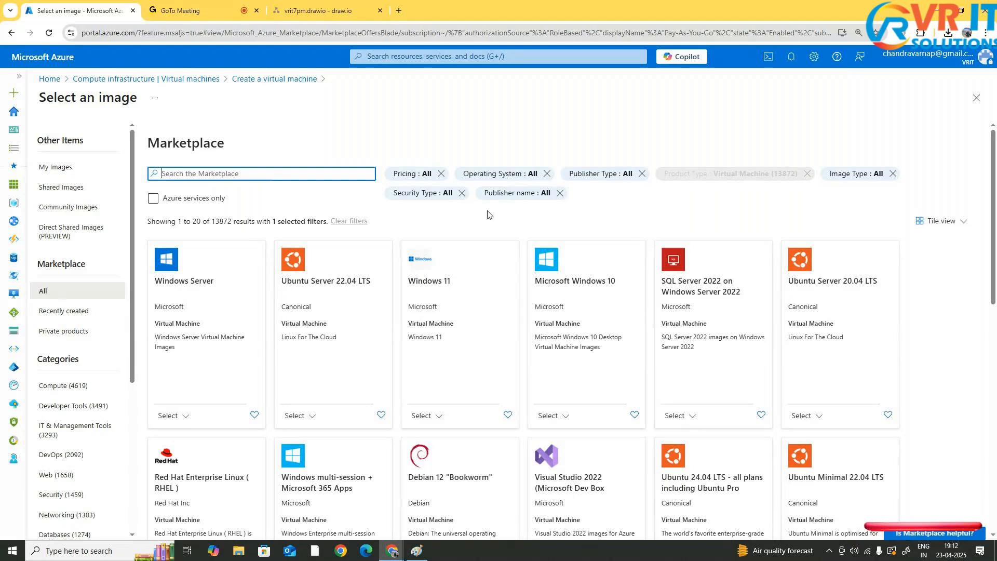
scroll(487, 215, down, 5)
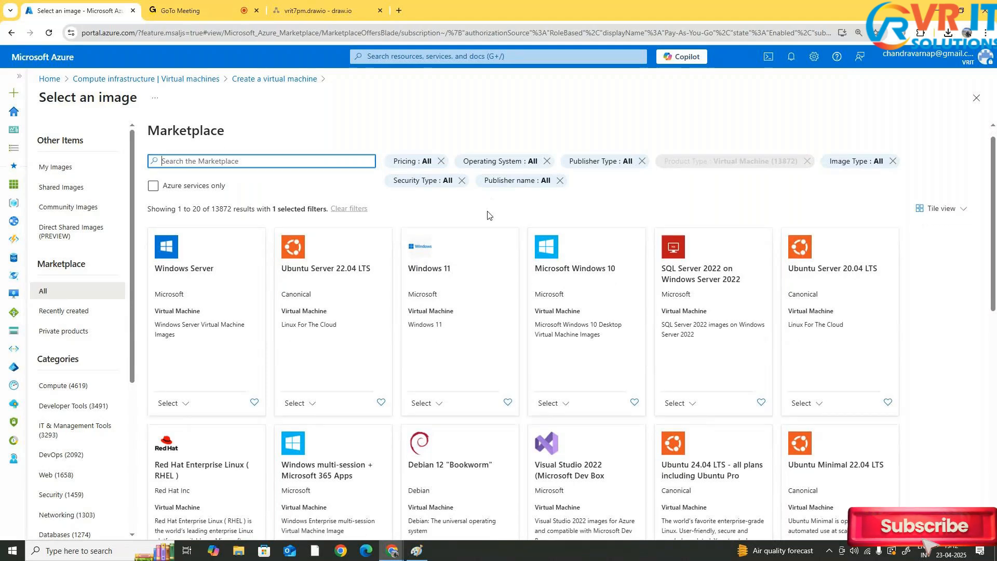
scroll(487, 215, up, 5)
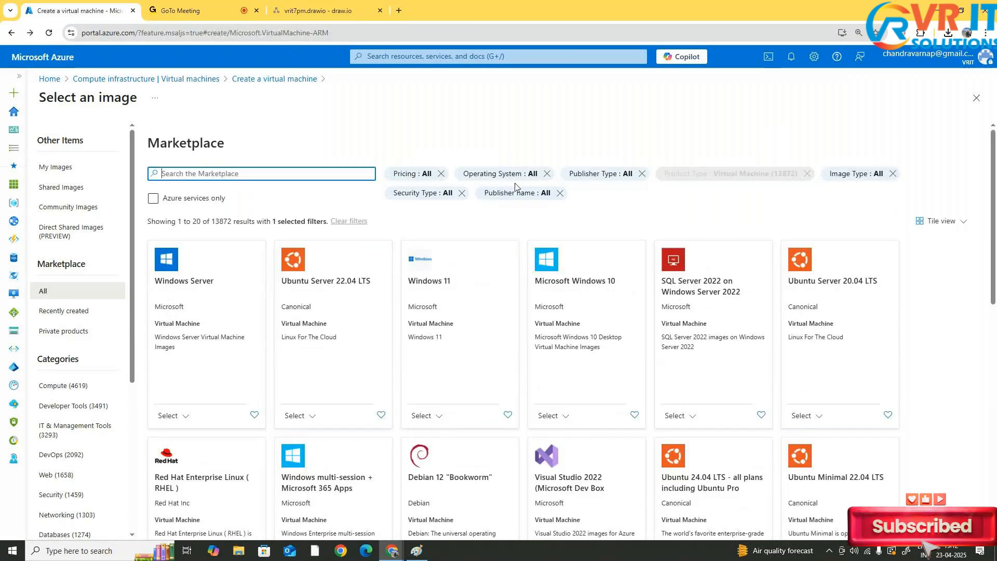
key(Escape)
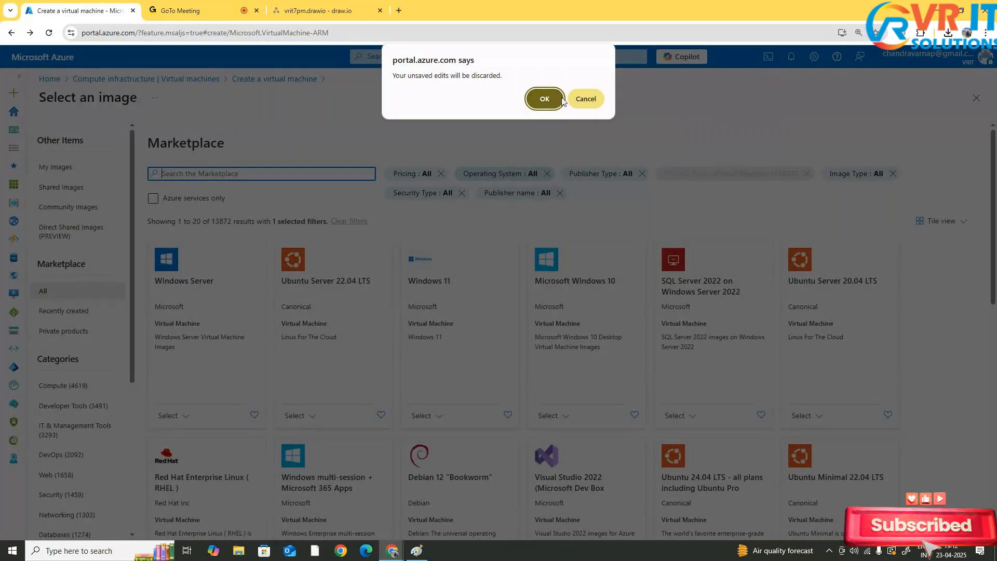
click(601, 101)
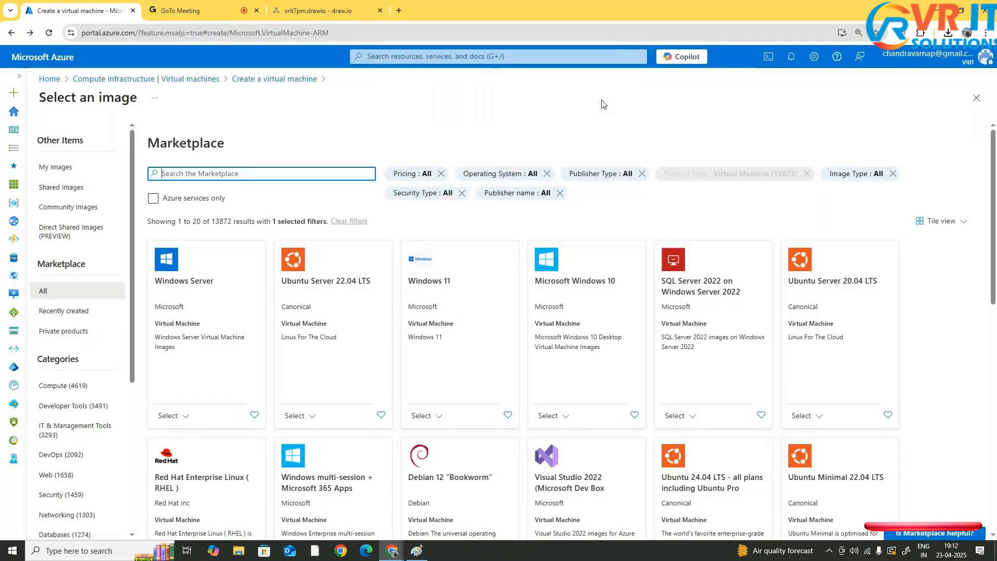
click(287, 79)
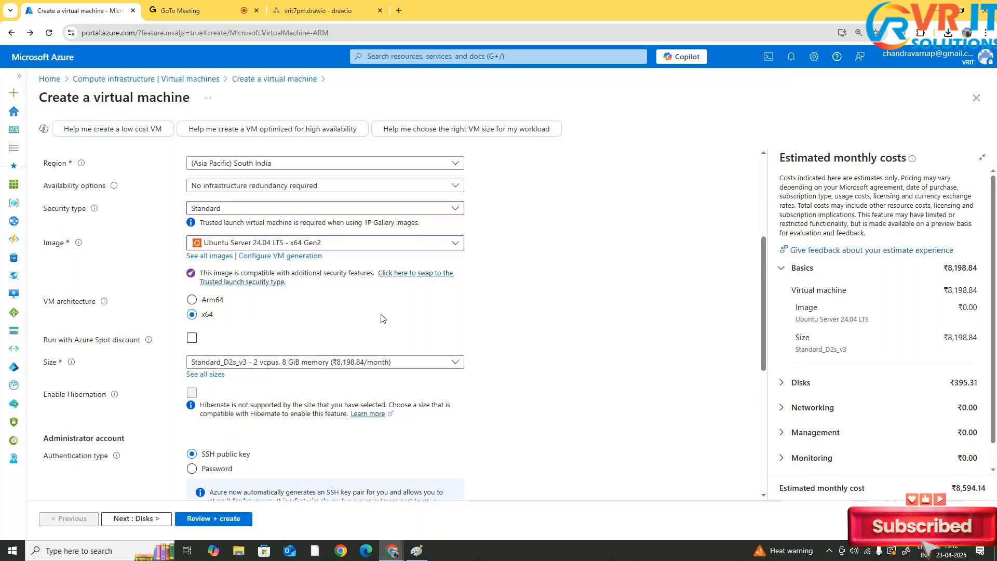
scroll(247, 288, down, 2)
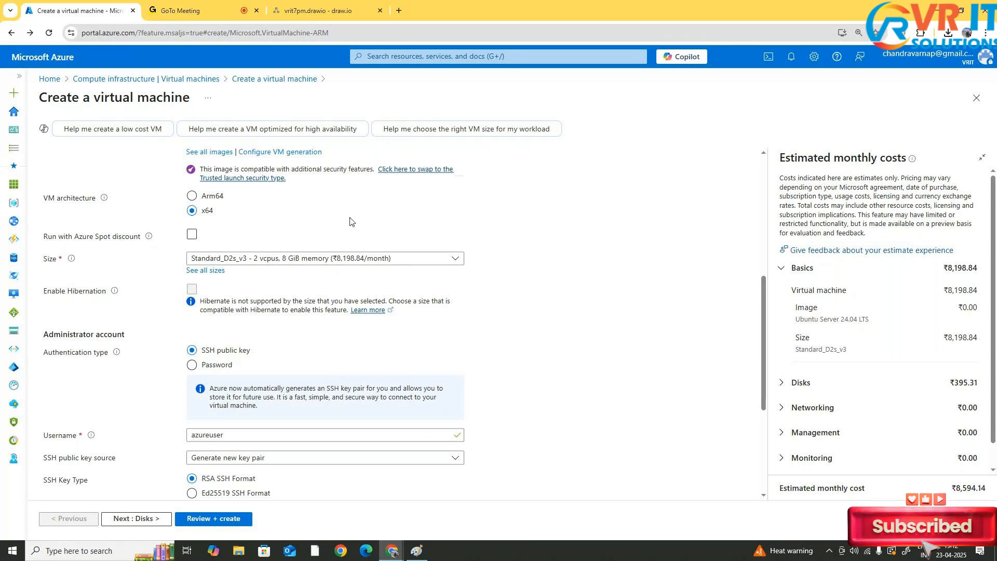
scroll(208, 198, down, 1)
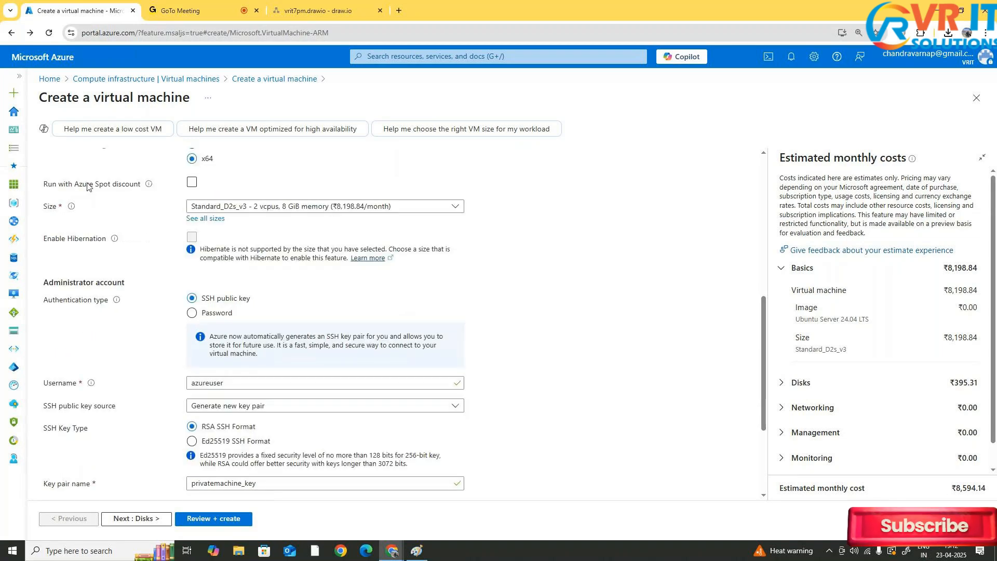
click(195, 187)
click(193, 183)
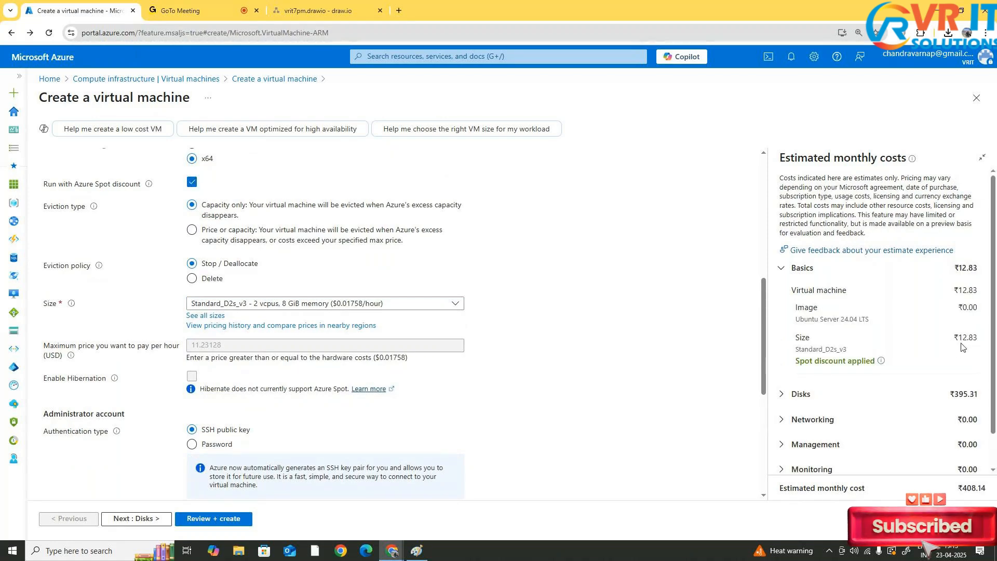
scroll(885, 353, down, 1)
scroll(884, 354, up, 1)
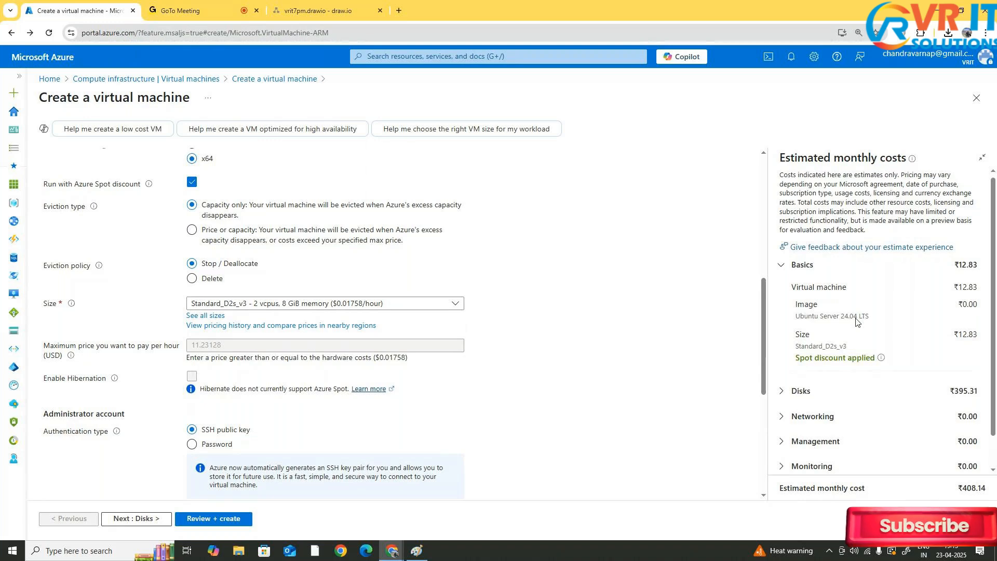
click(192, 182)
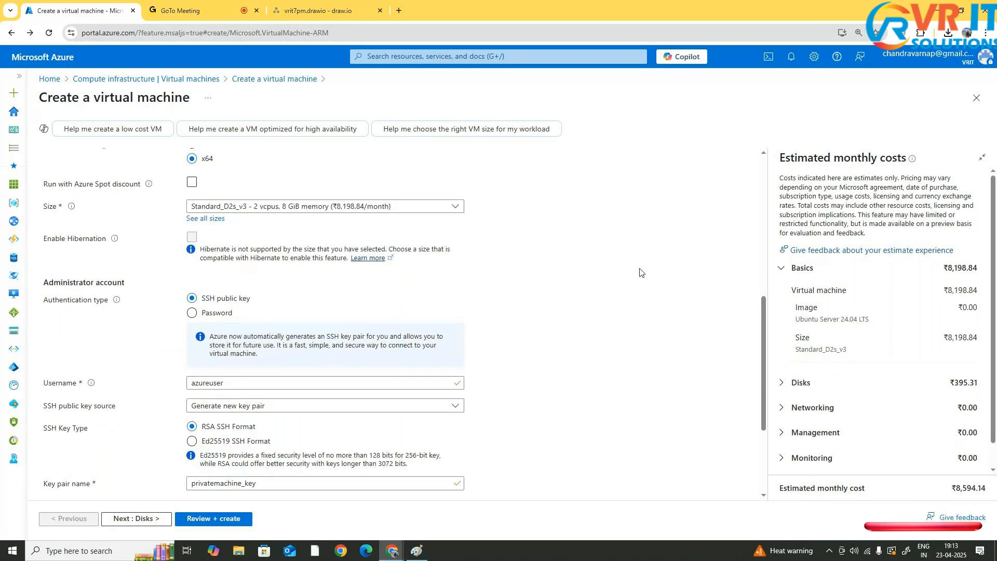
Change the VM size to B1s from the B-Series in the full size list
scroll(258, 260, up, 2)
scroll(258, 261, down, 1)
click(262, 258)
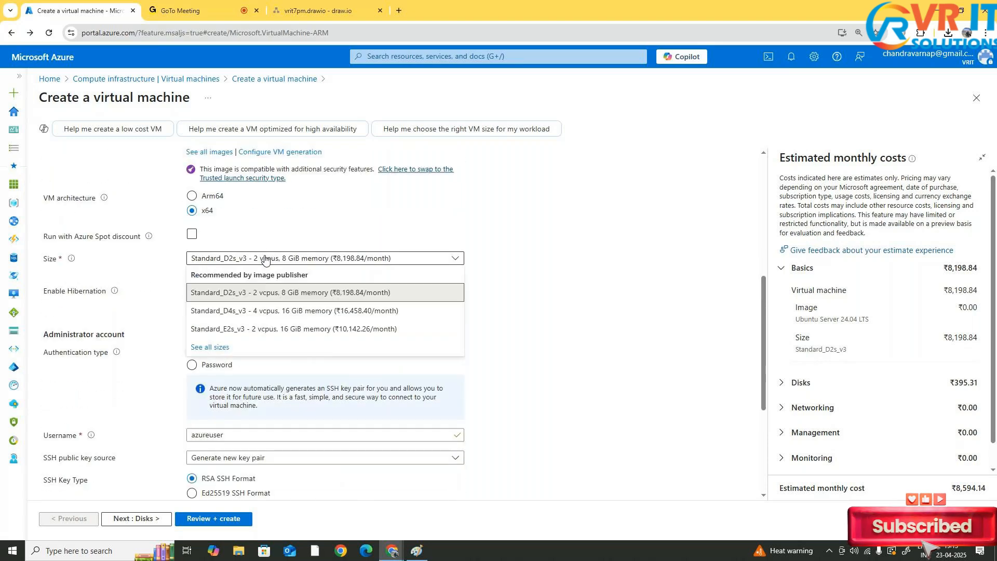
click(222, 346)
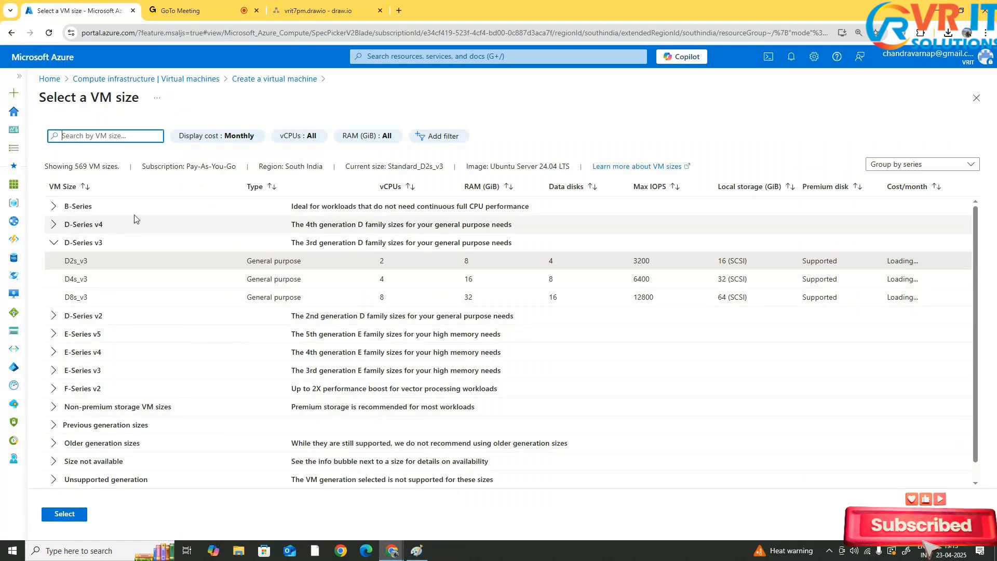
click(54, 206)
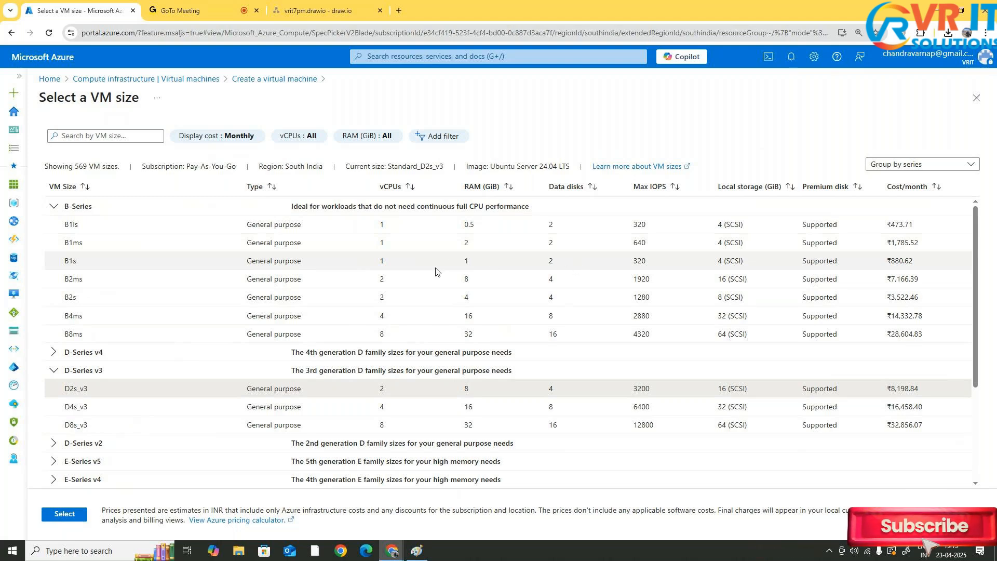
click(399, 267)
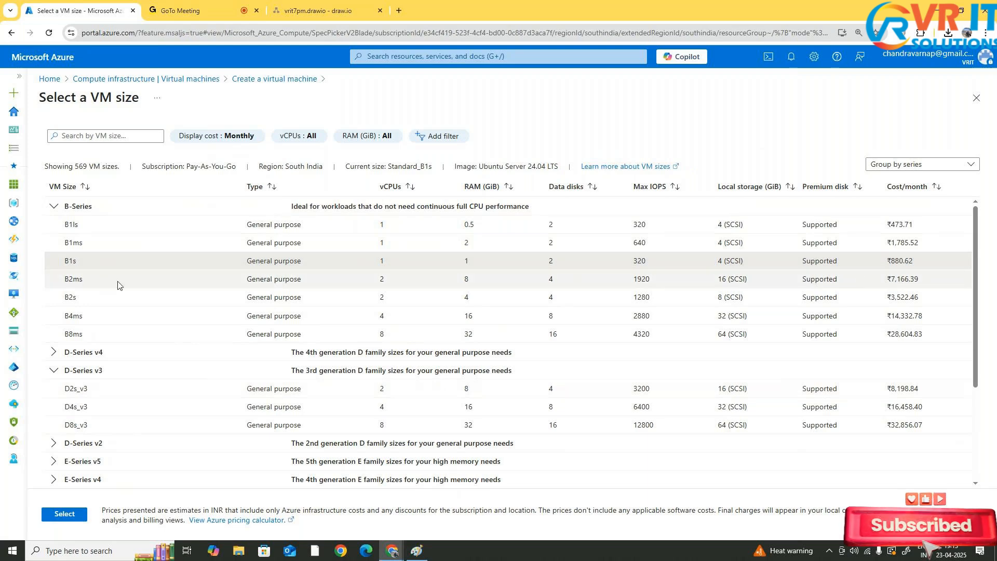
click(62, 515)
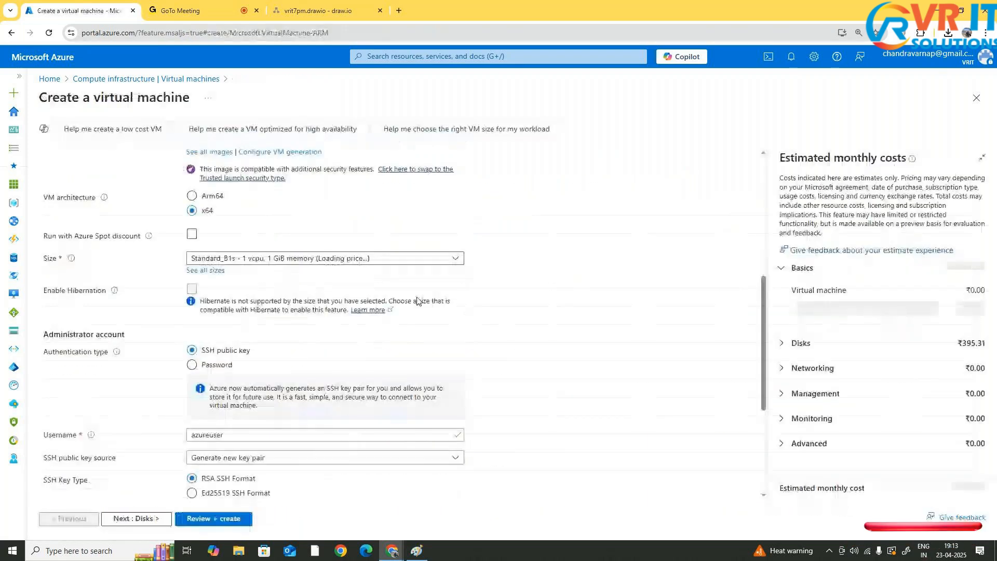
Examine the estimated monthly cost breakdown for the selected size and image
click(193, 235)
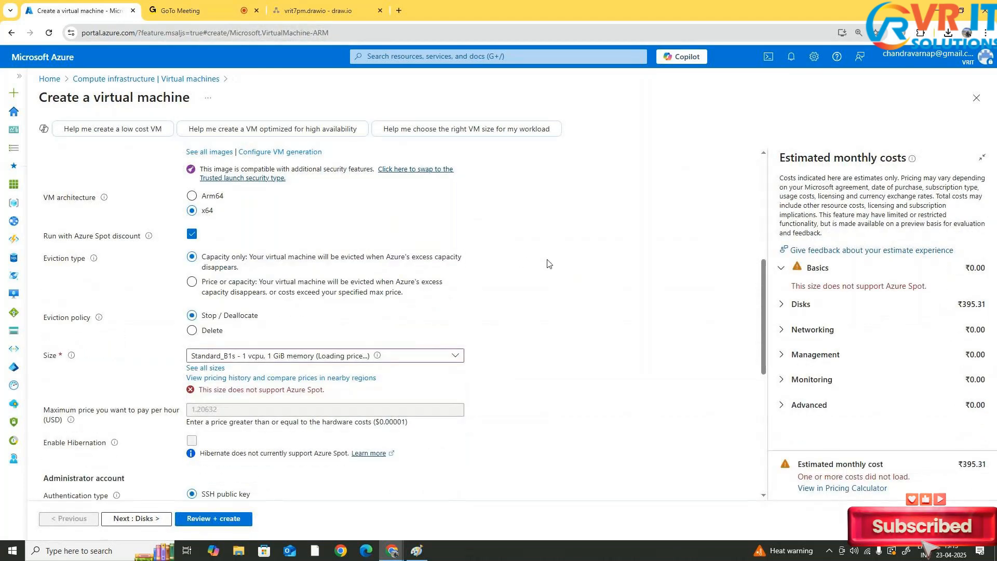
click(191, 234)
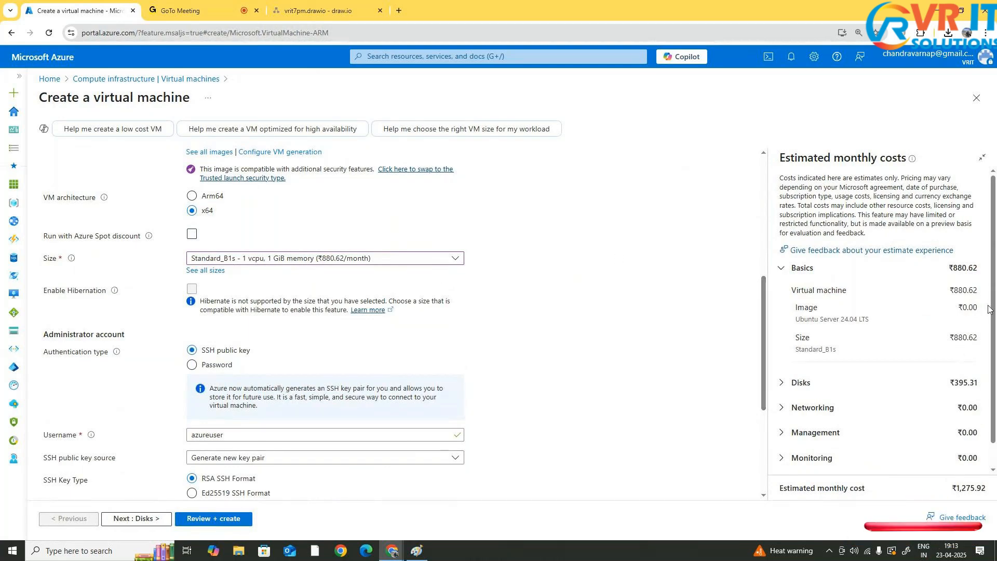
double_click(957, 339)
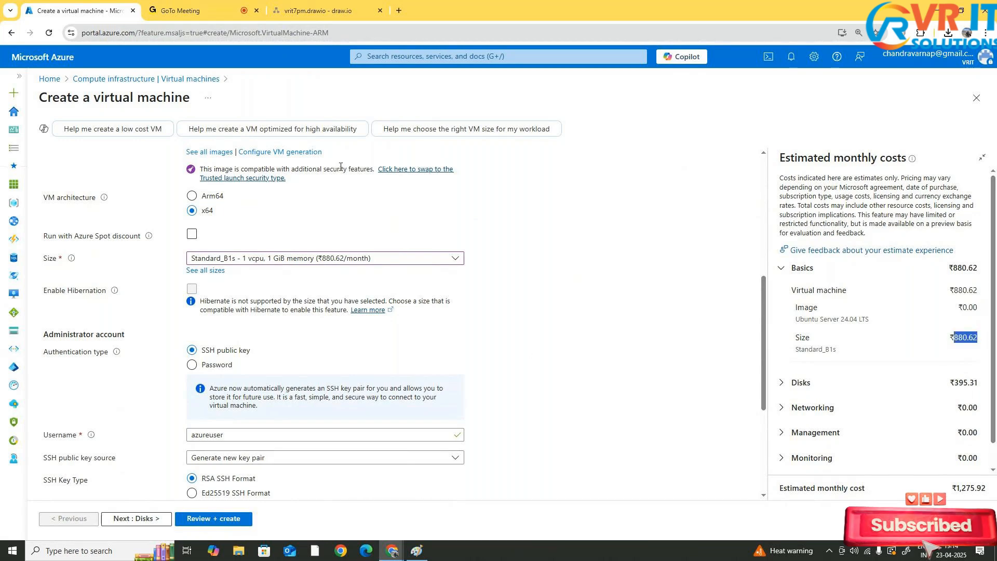
scroll(340, 166, down, 2)
drag(788, 318, 978, 314)
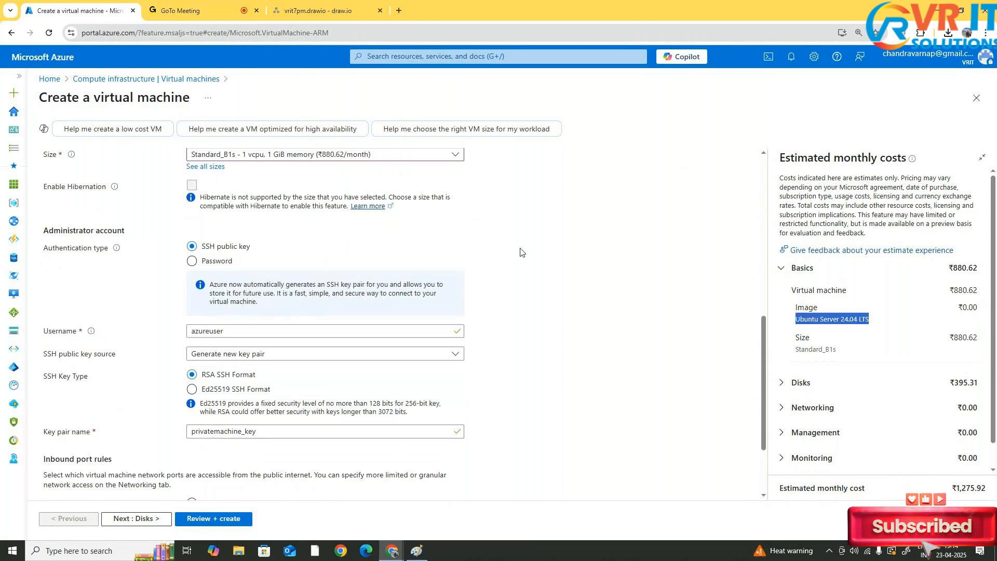
scroll(515, 243, down, 1)
scroll(515, 243, up, 1)
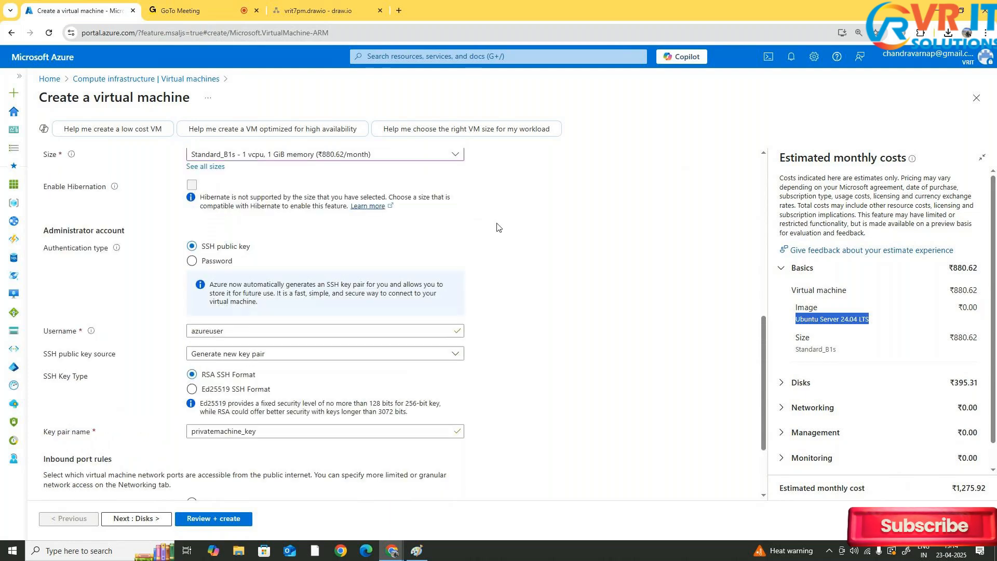
click(190, 187)
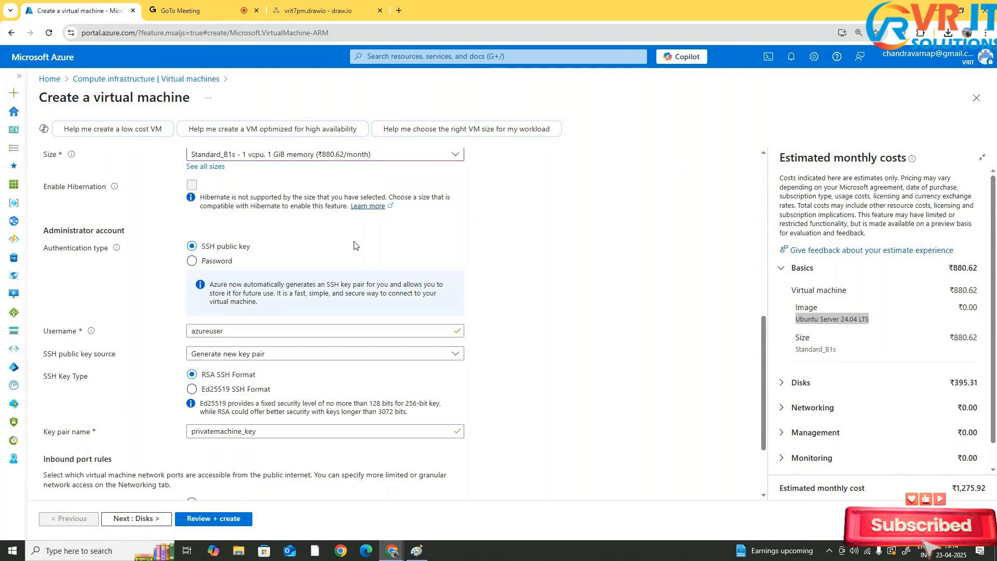
Switch the authentication type to Password and back to SSH public key
scroll(380, 261, down, 1)
scroll(381, 260, down, 1)
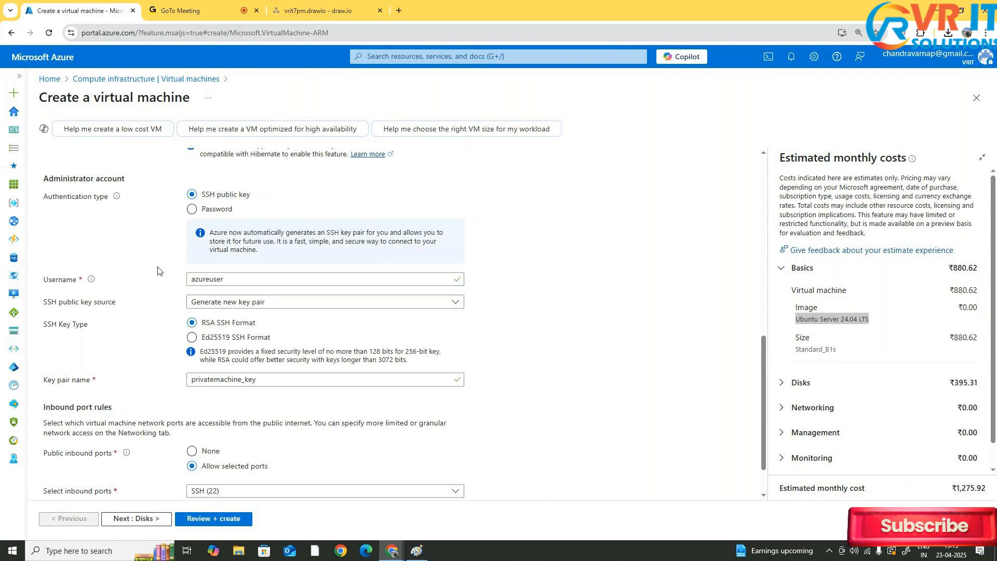
click(207, 210)
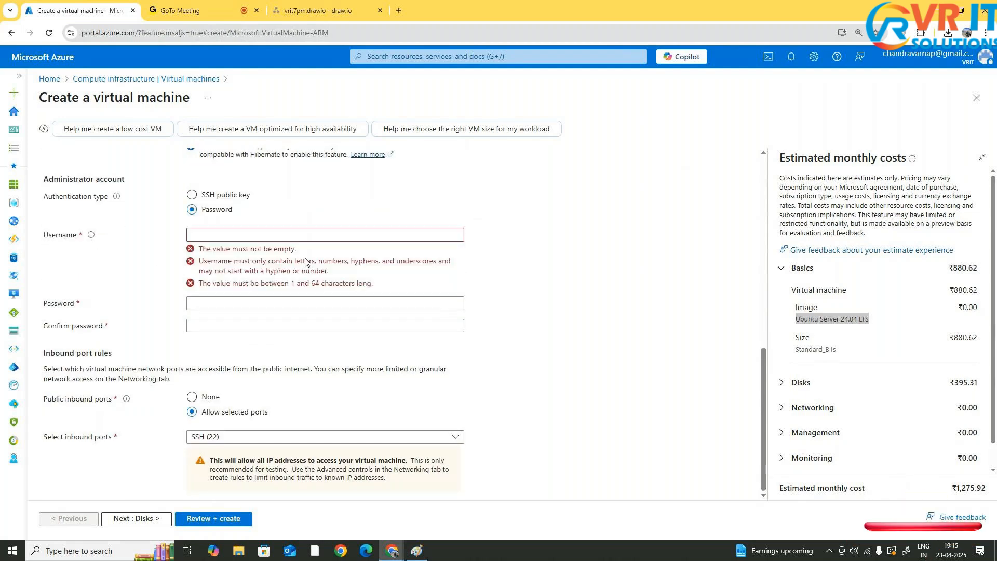
click(216, 199)
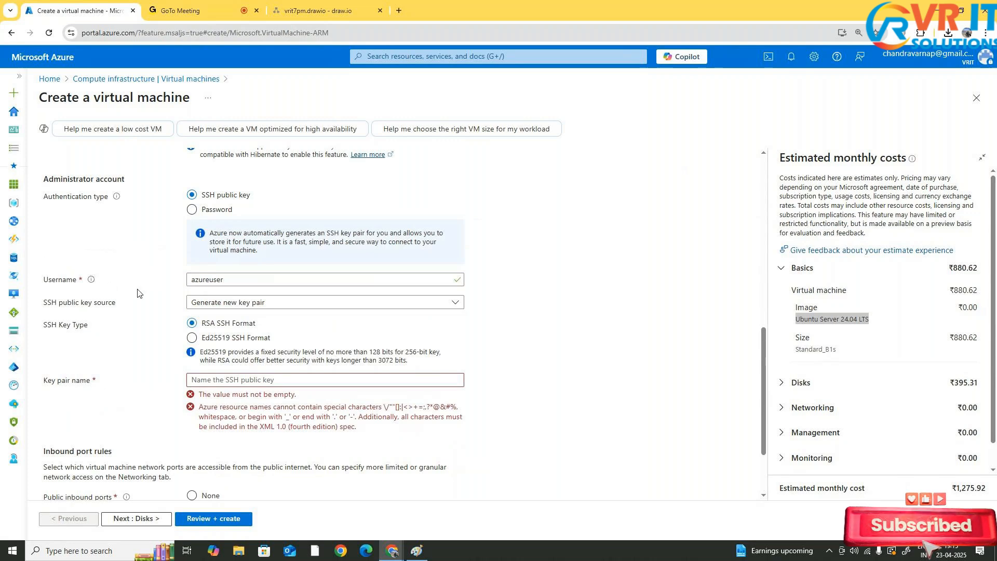
Try admin and then administrator as the administrator username
scroll(137, 292, down, 1)
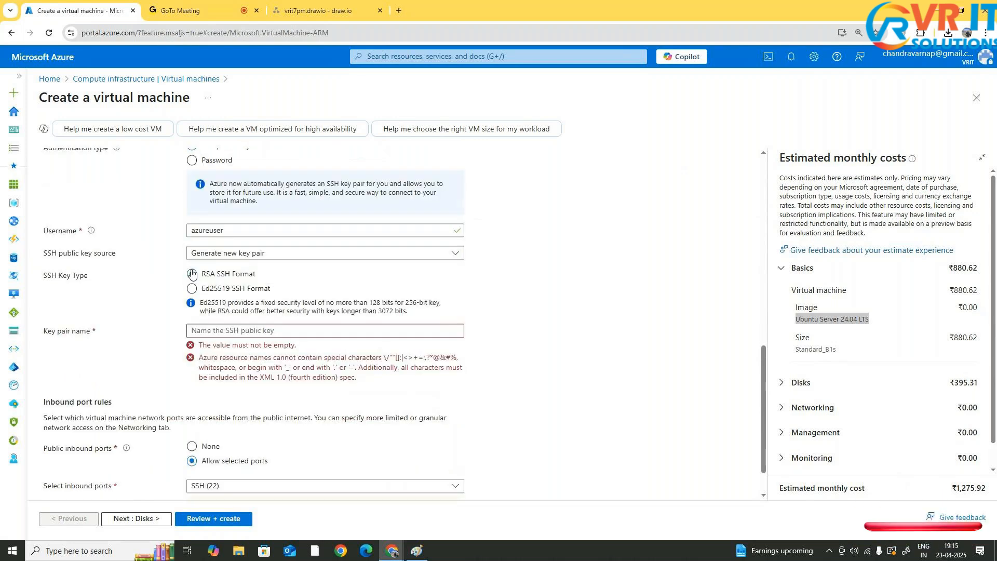
double_click(188, 229)
text(admi)
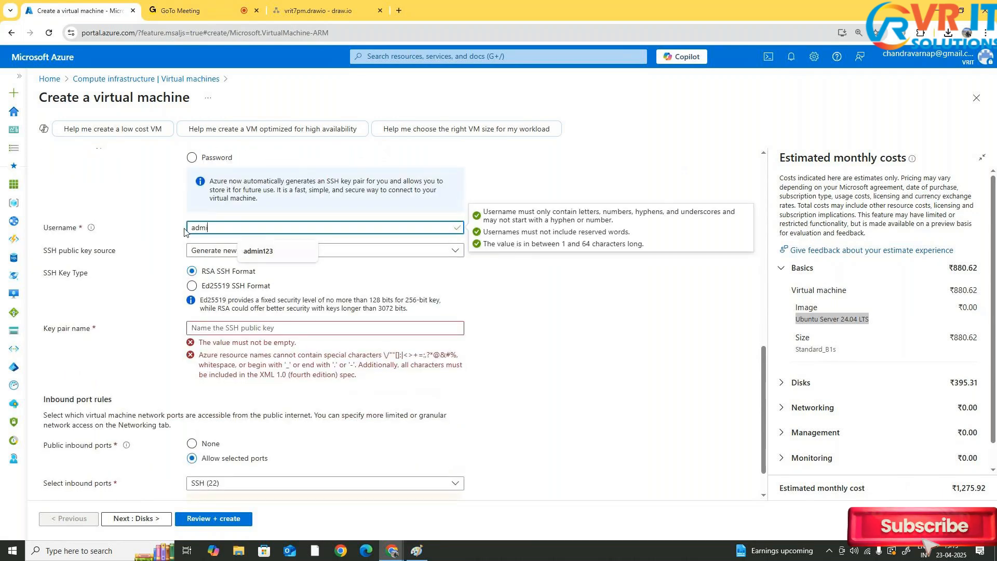
text(nistr)
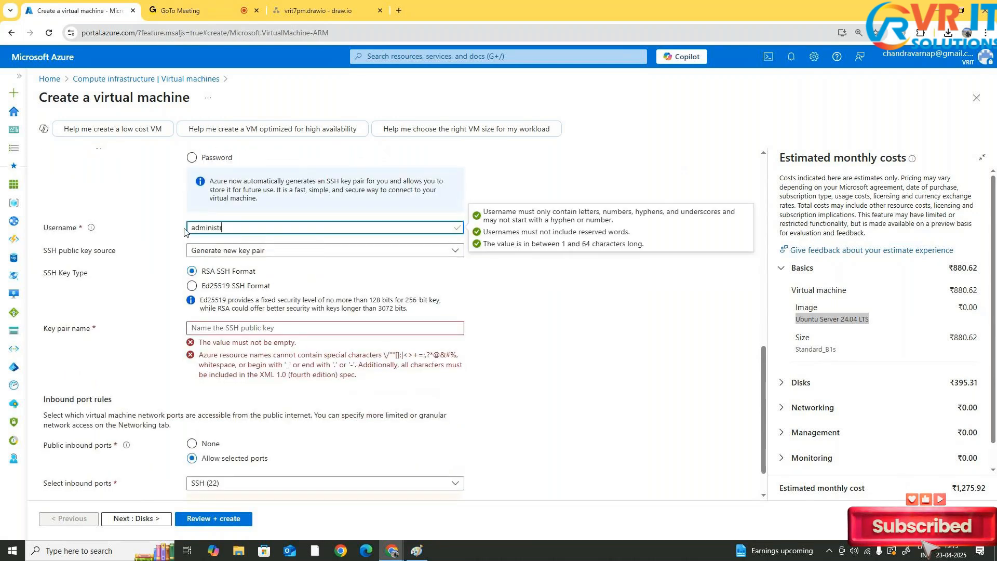
key(BackSpace)
key(BackSpace)
key(BackSpace)
key(BackSpace)
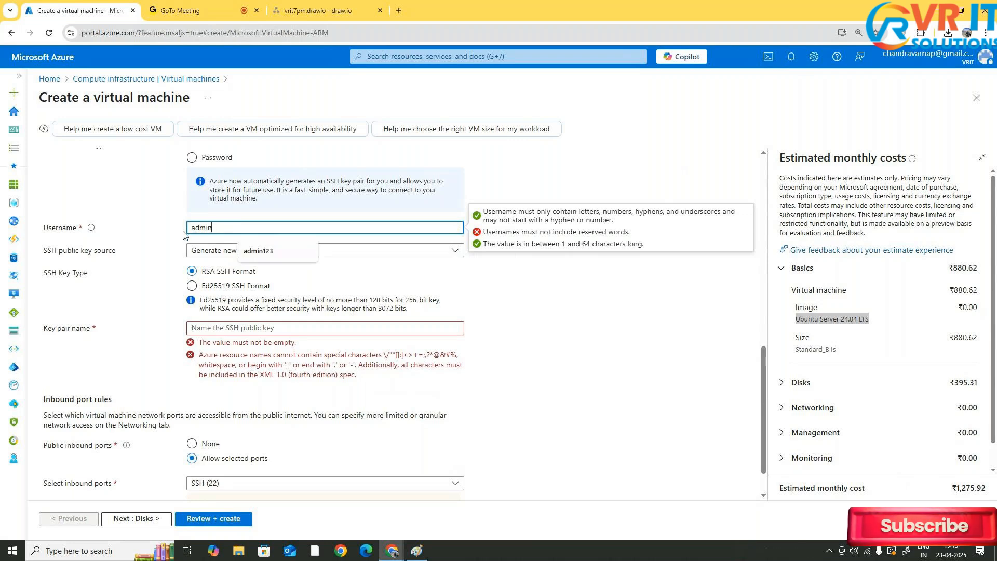
click(143, 206)
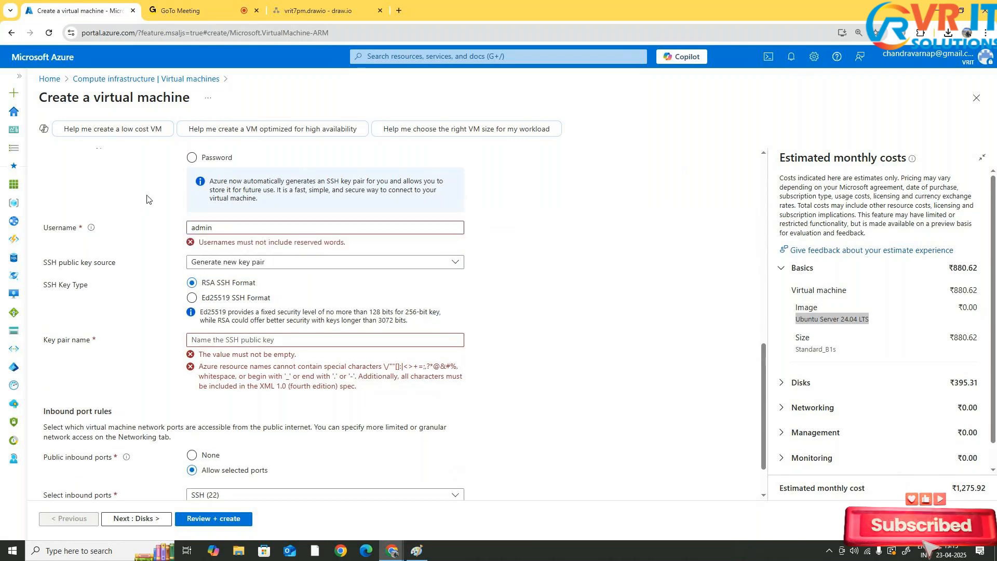
click(261, 228)
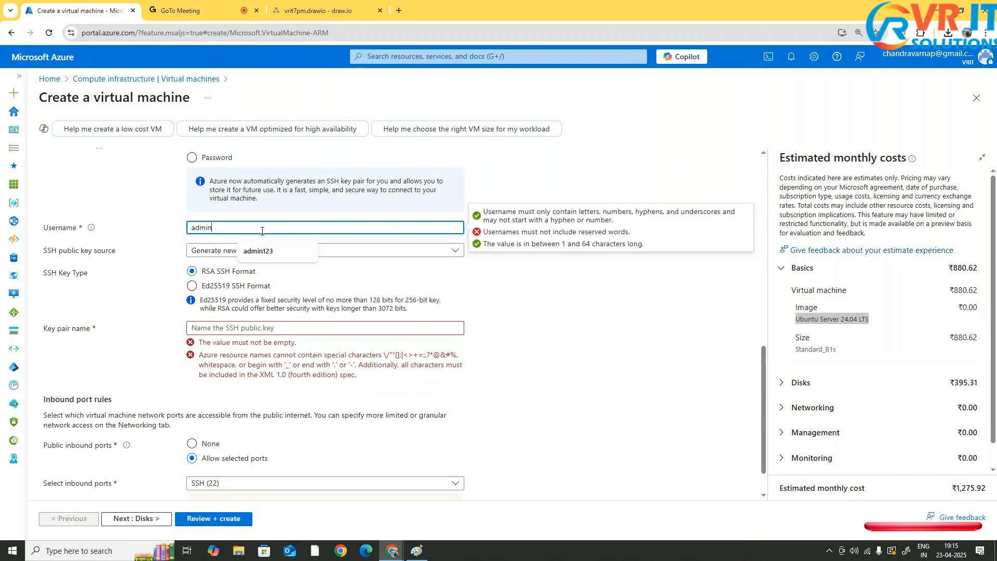
text(i)
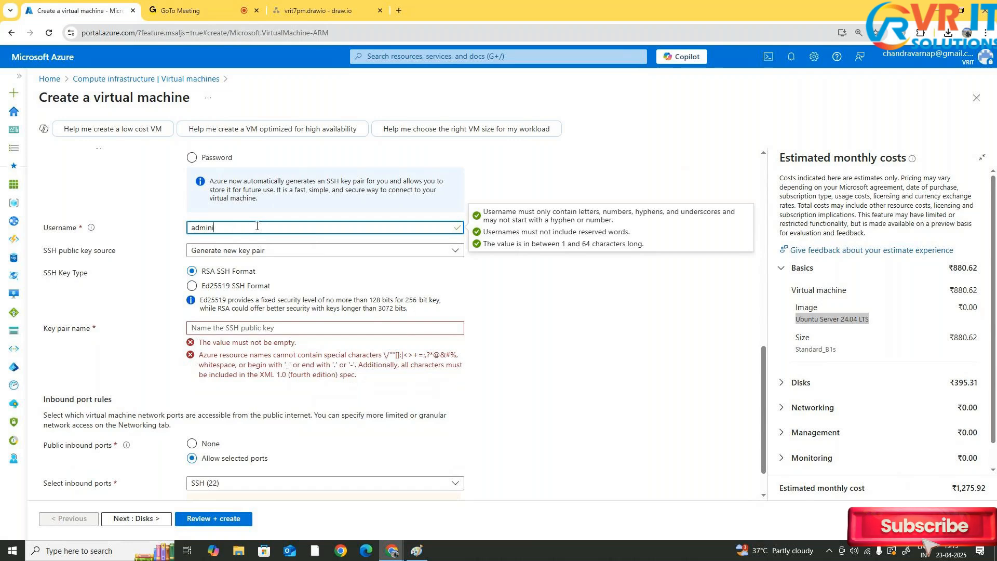
text(strator)
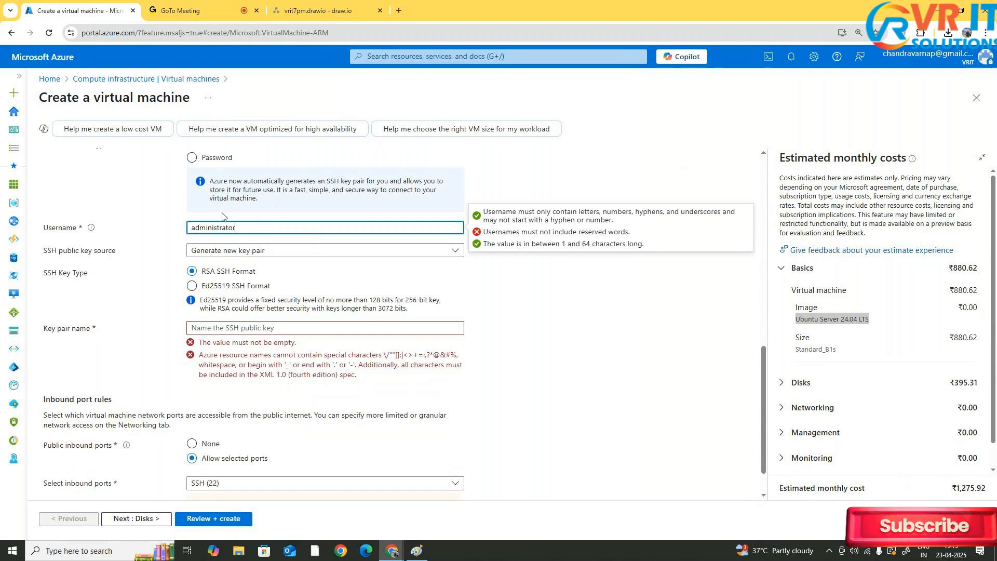
click(164, 210)
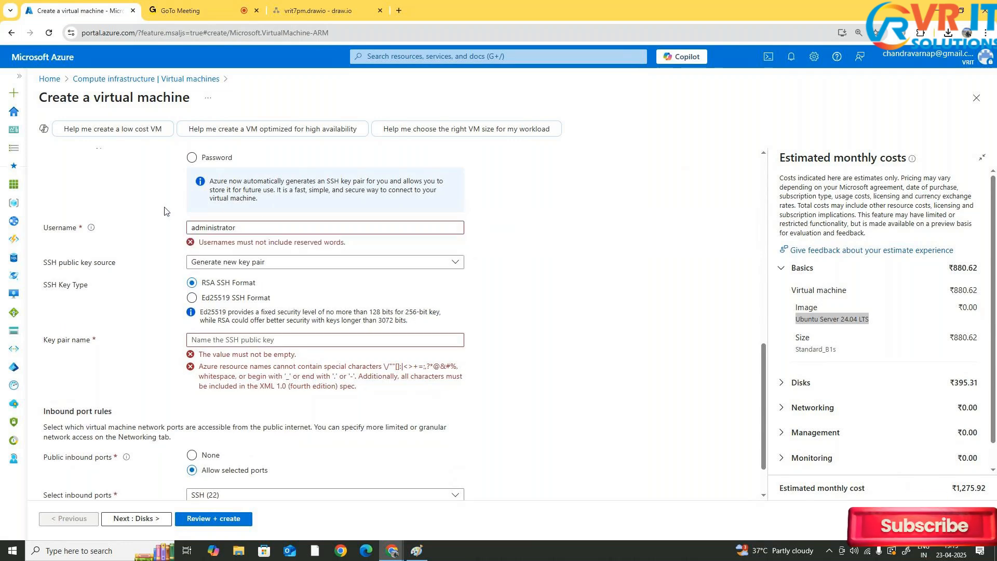
Set the administrator username to ubuntu and keep Generate new key pair as the SSH key source
double_click(349, 228)
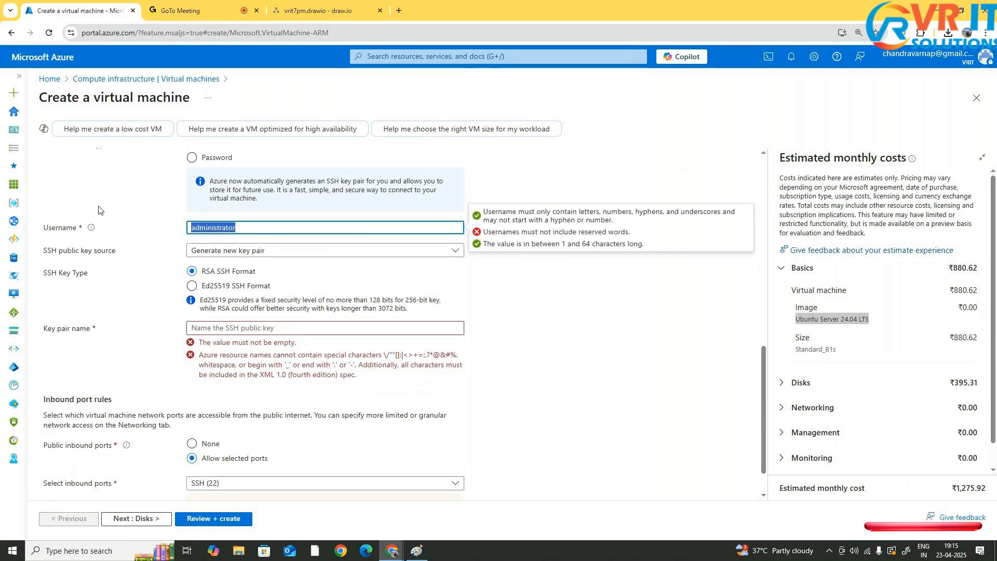
text(u)
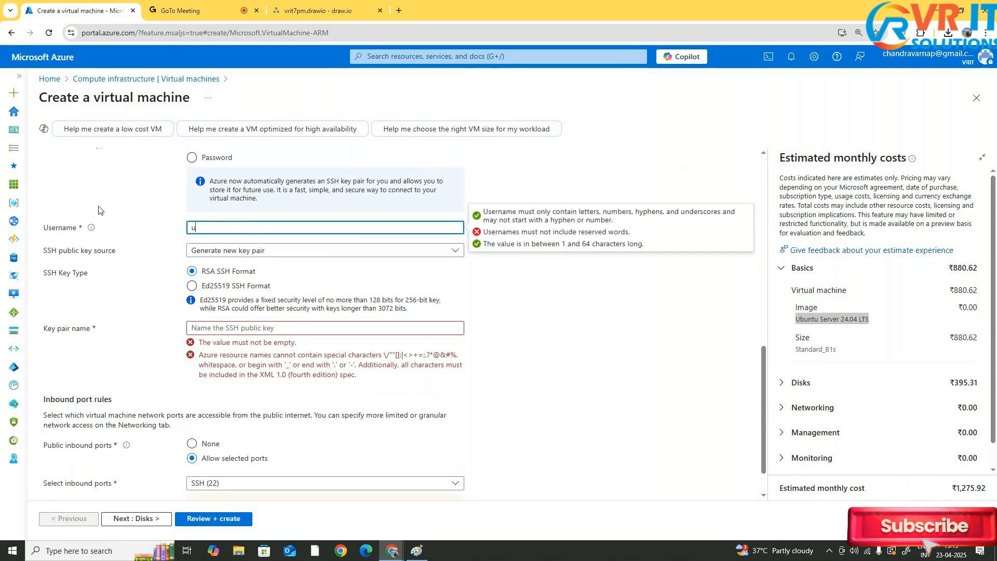
text(bu)
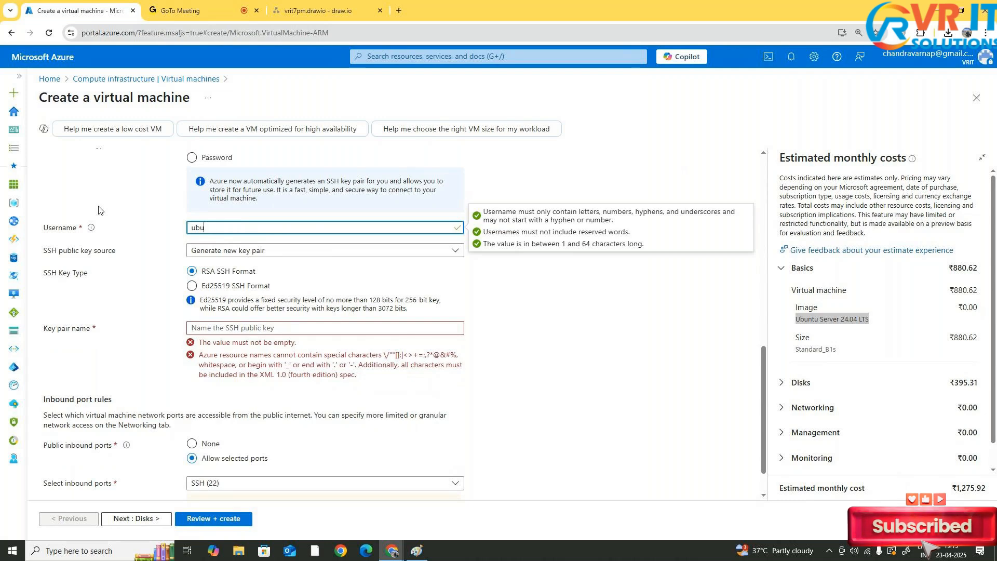
text(ntu)
click(175, 208)
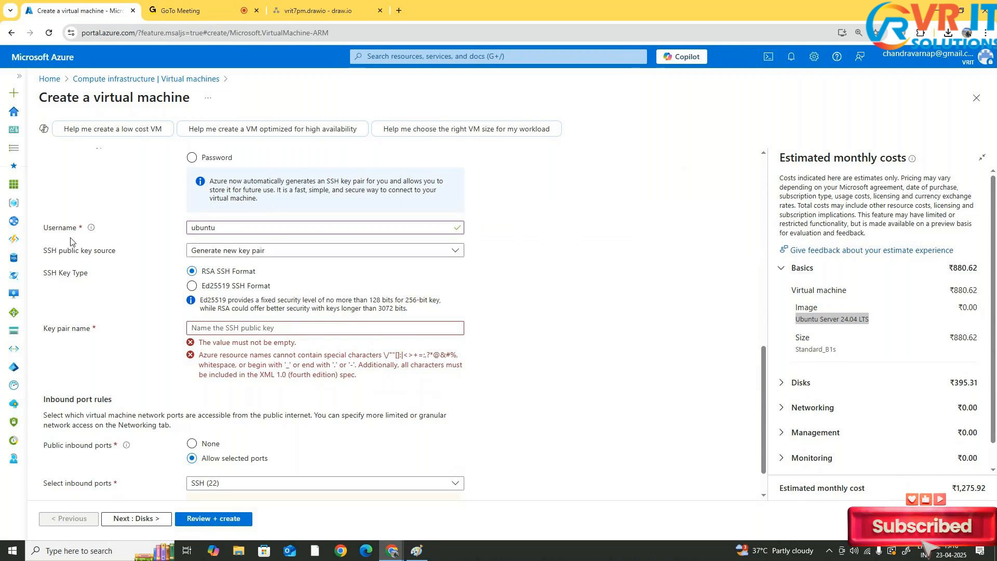
click(261, 251)
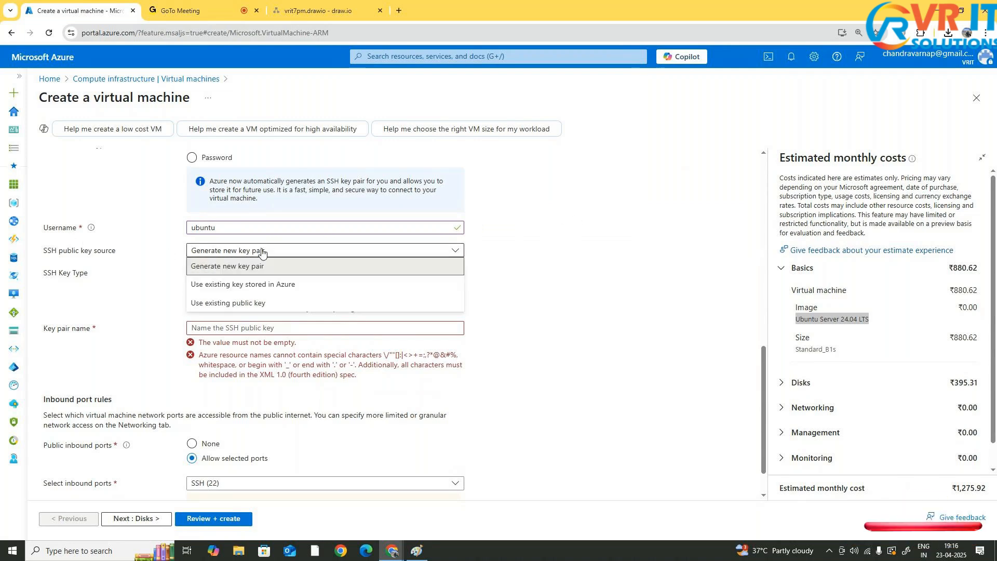
click(307, 267)
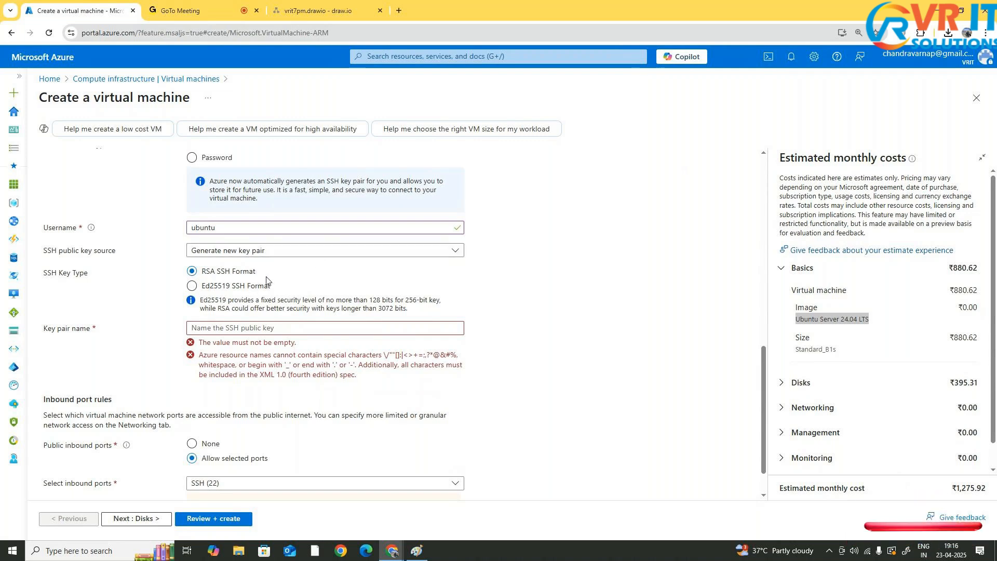
Expand the disk cost estimate and name the new SSH key pair vmkey
click(779, 384)
scroll(841, 398, down, 2)
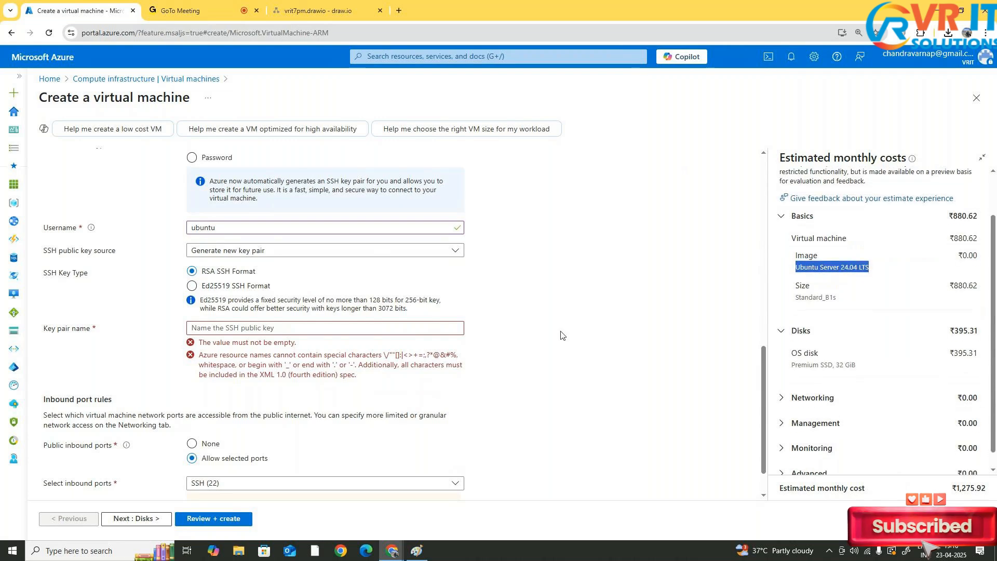
click(240, 328)
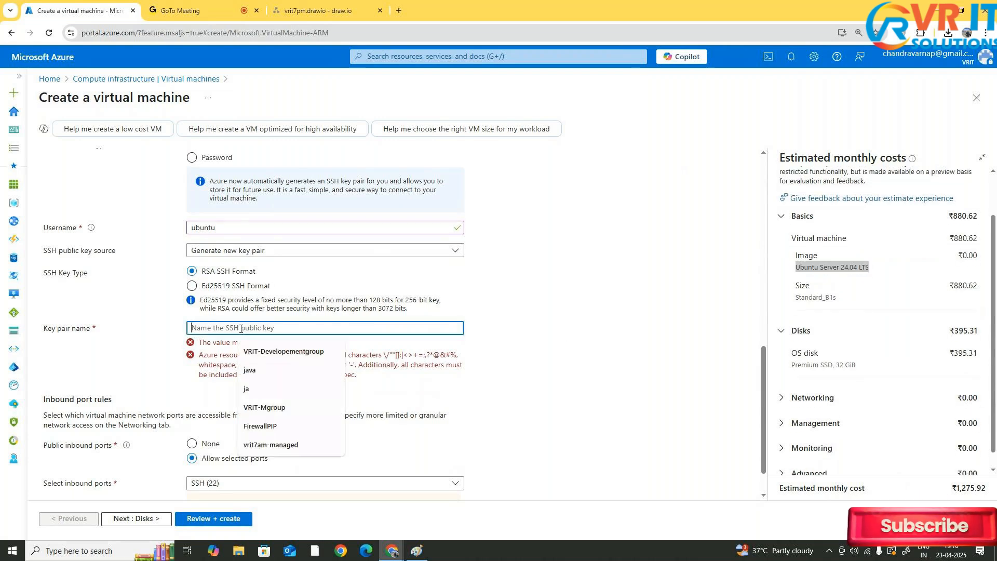
text(vm)
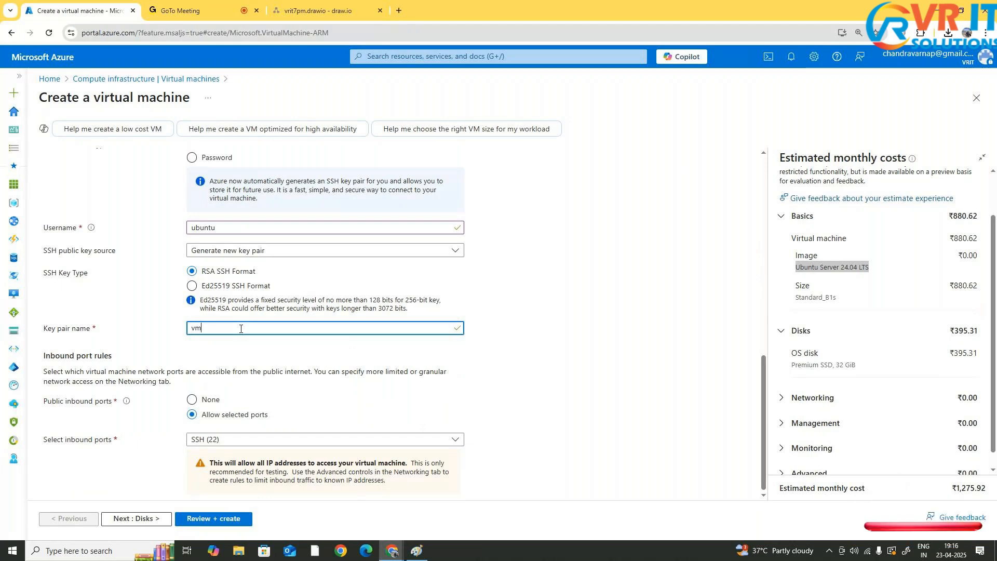
text(key)
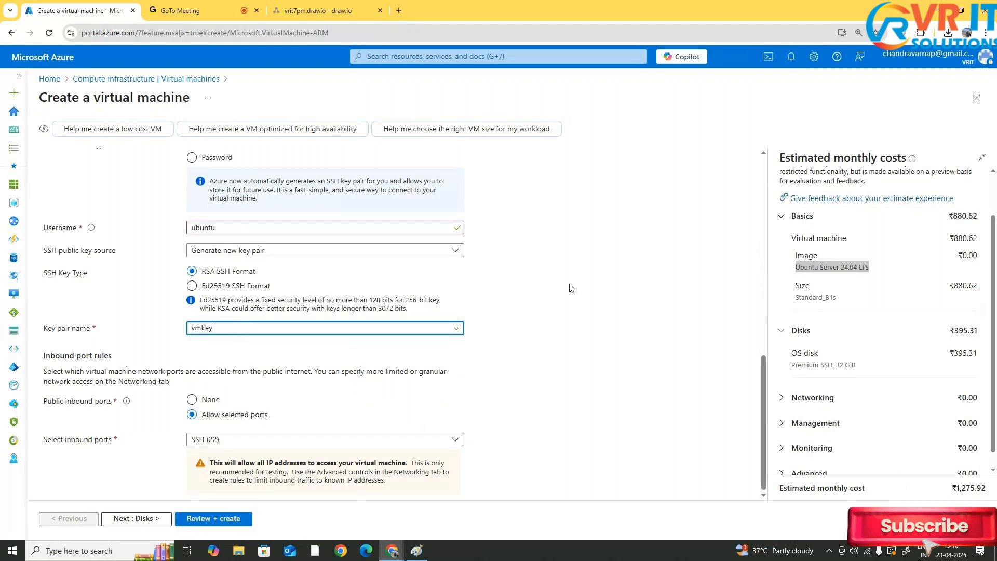
click(583, 286)
scroll(583, 286, down, 1)
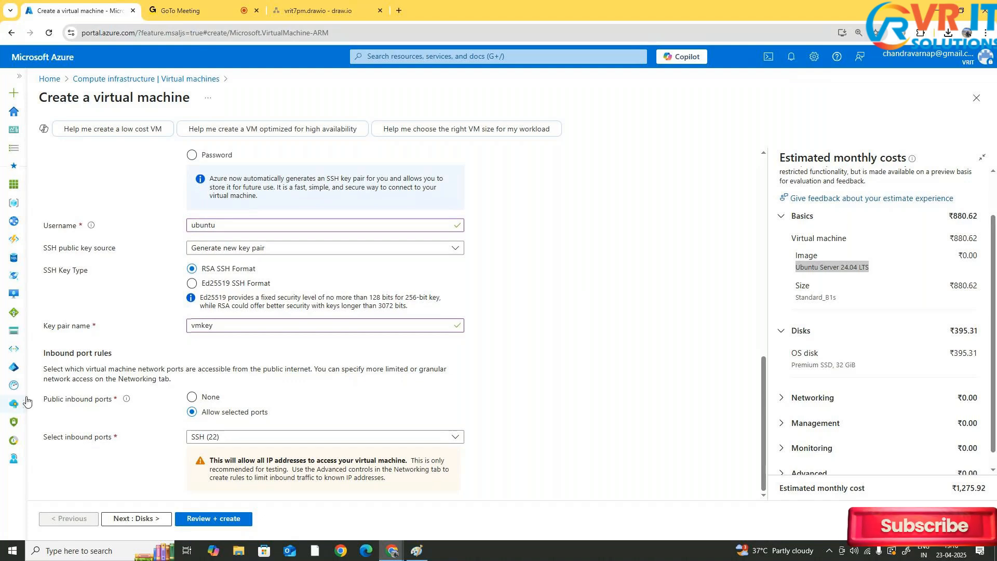
Examine the inbound port rules and the list of selectable inbound ports
drag(49, 353, 75, 353)
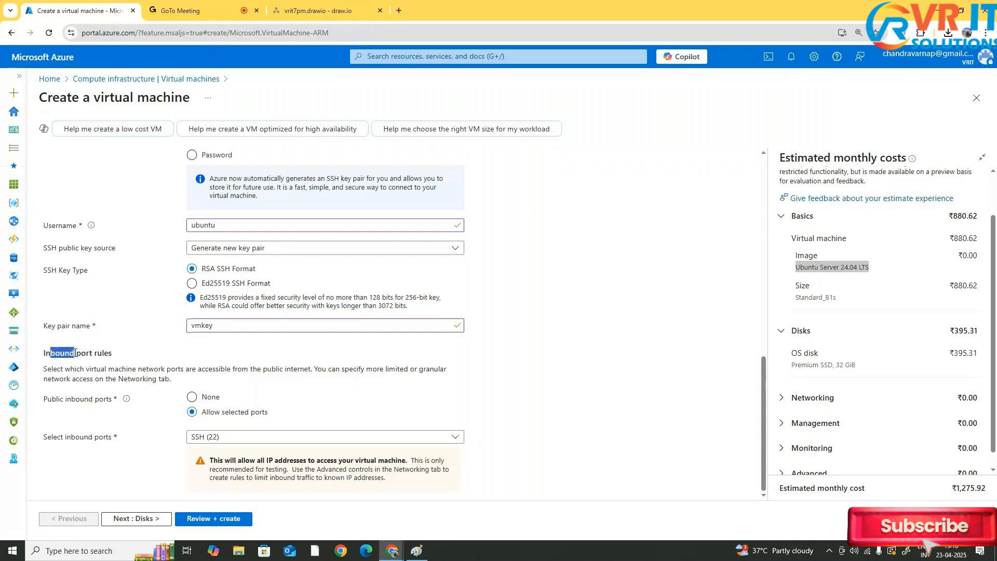
drag(76, 353, 113, 358)
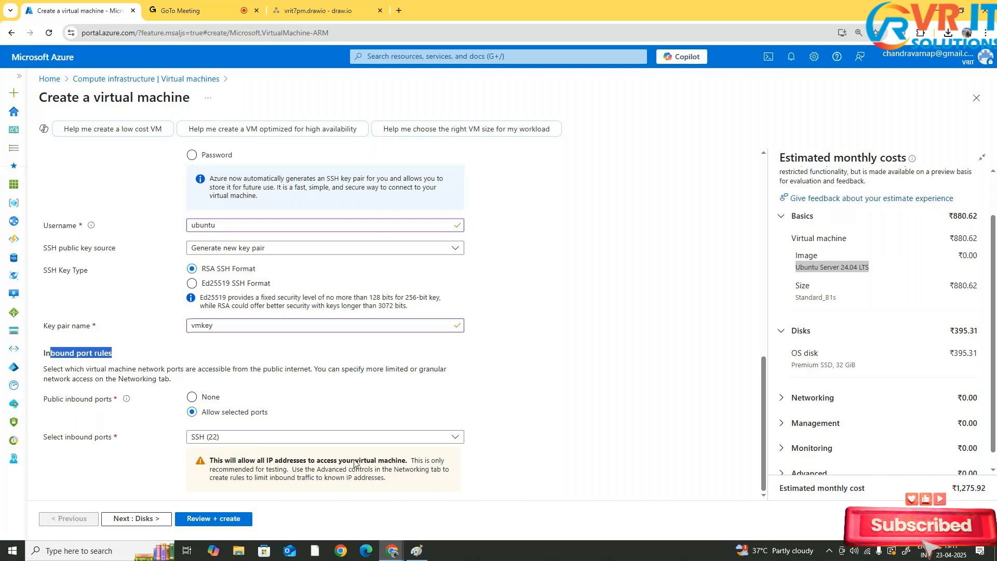
click(363, 438)
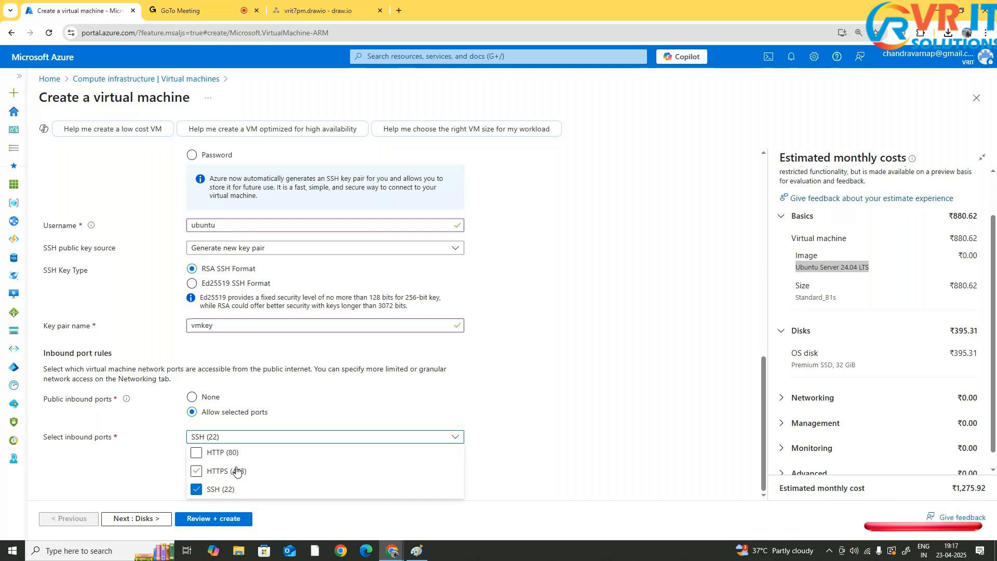
click(498, 424)
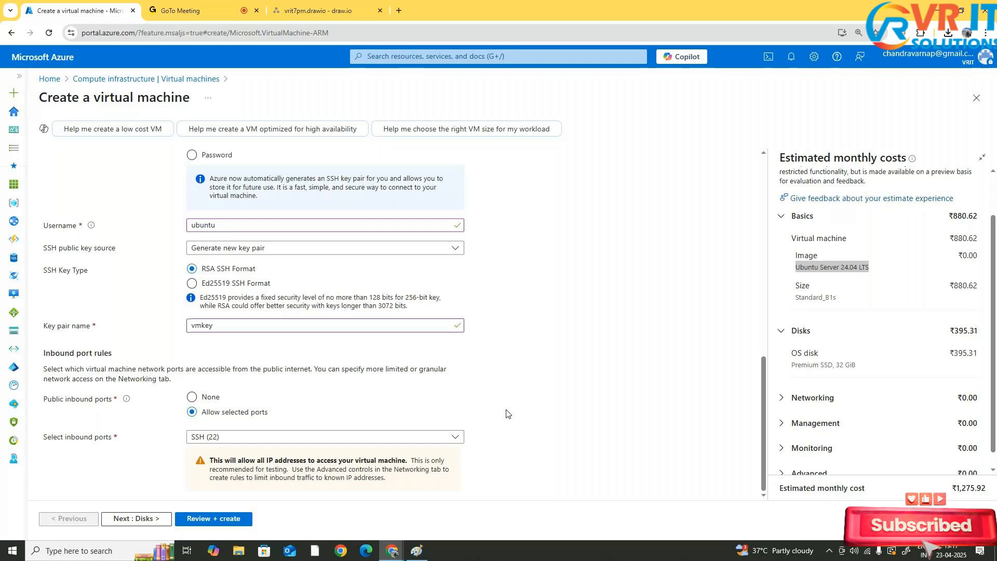
Move on to the Disks settings and review the OS disk size options, keeping the image default
click(146, 518)
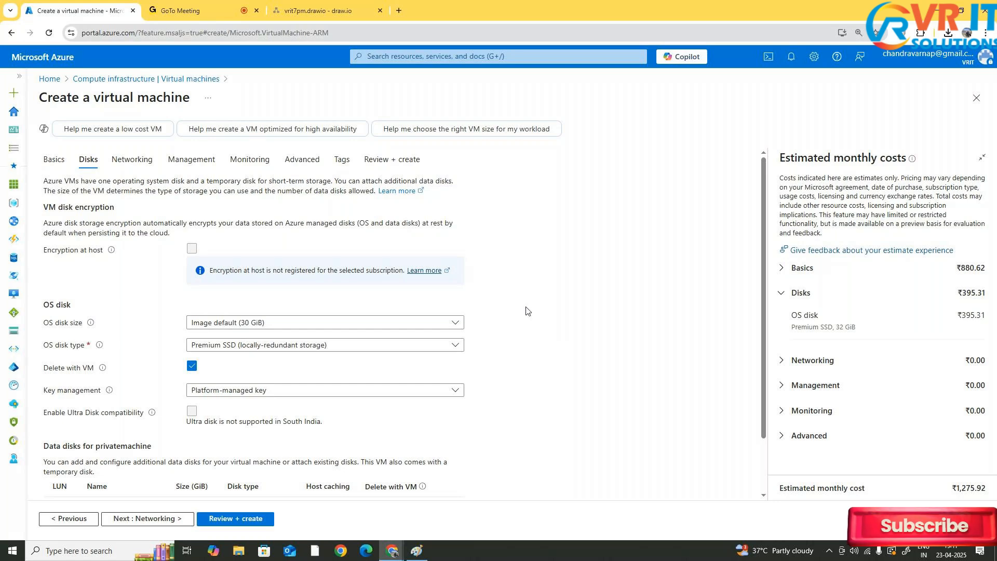
scroll(441, 280, down, 2)
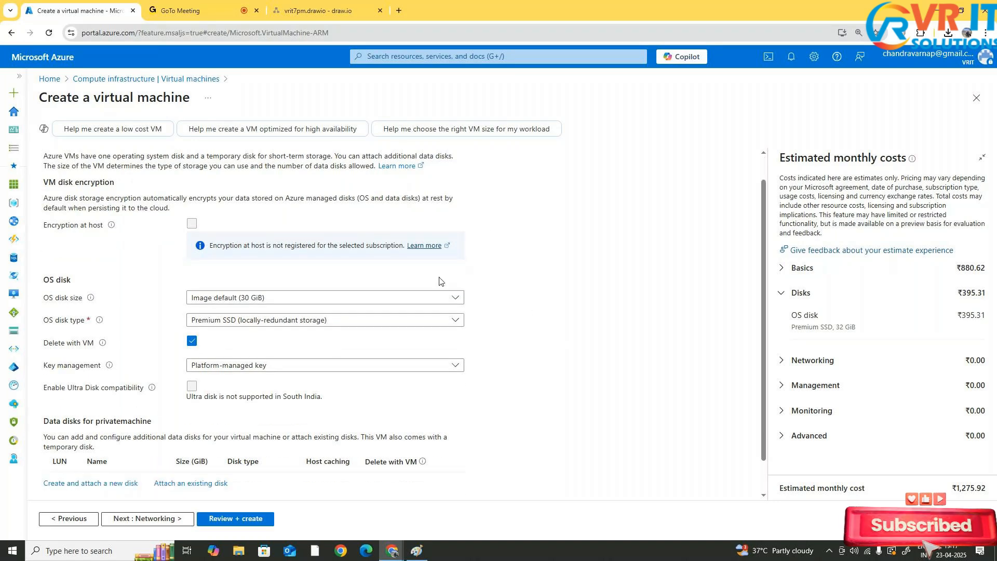
click(452, 256)
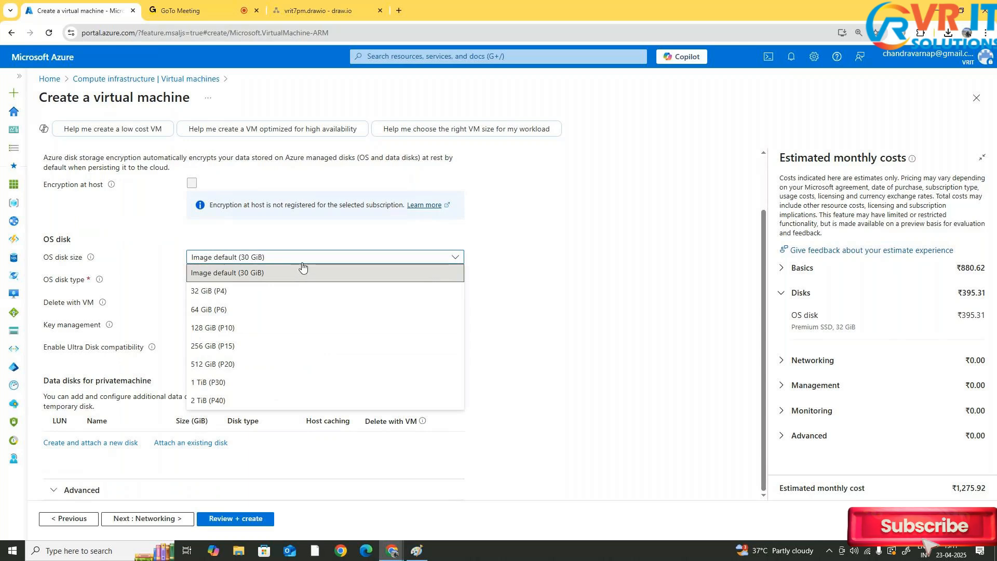
click(532, 275)
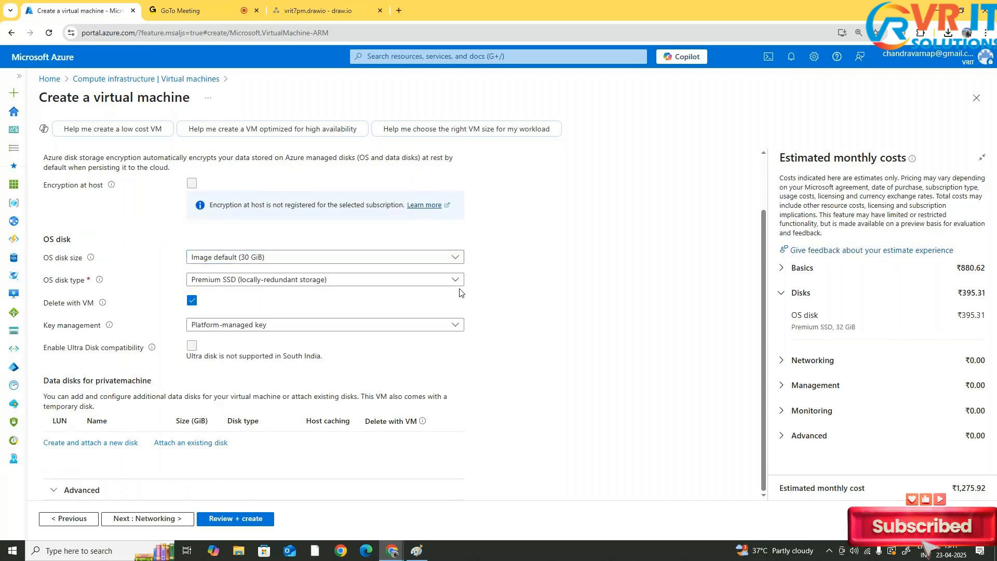
Set the OS disk type to Standard HDD (locally-redundant storage)
click(364, 281)
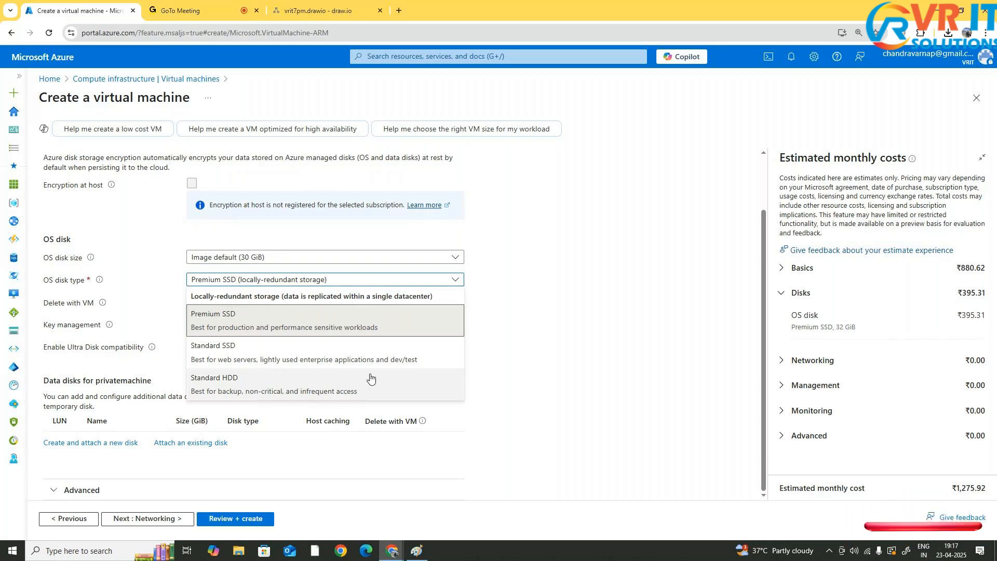
click(366, 352)
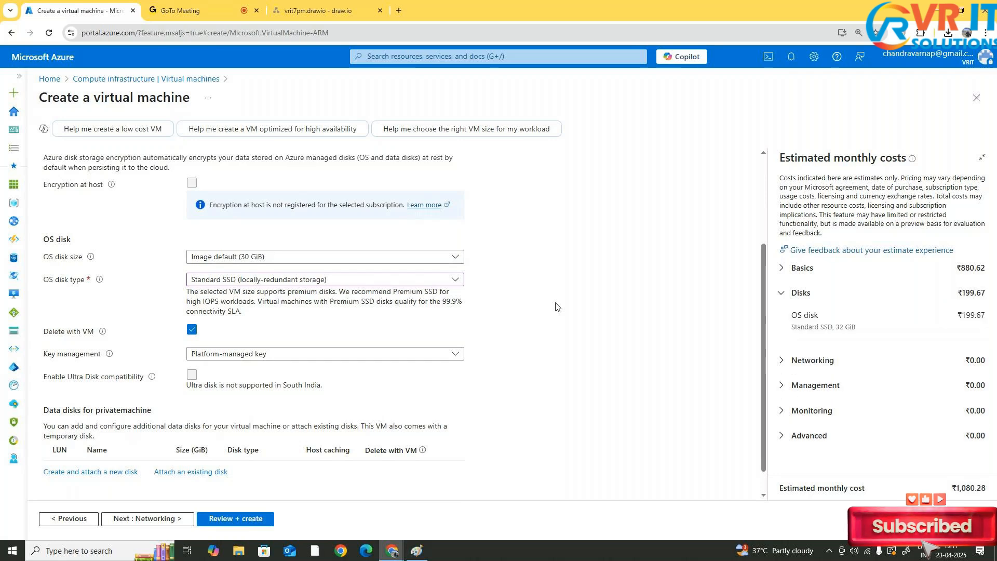
click(255, 280)
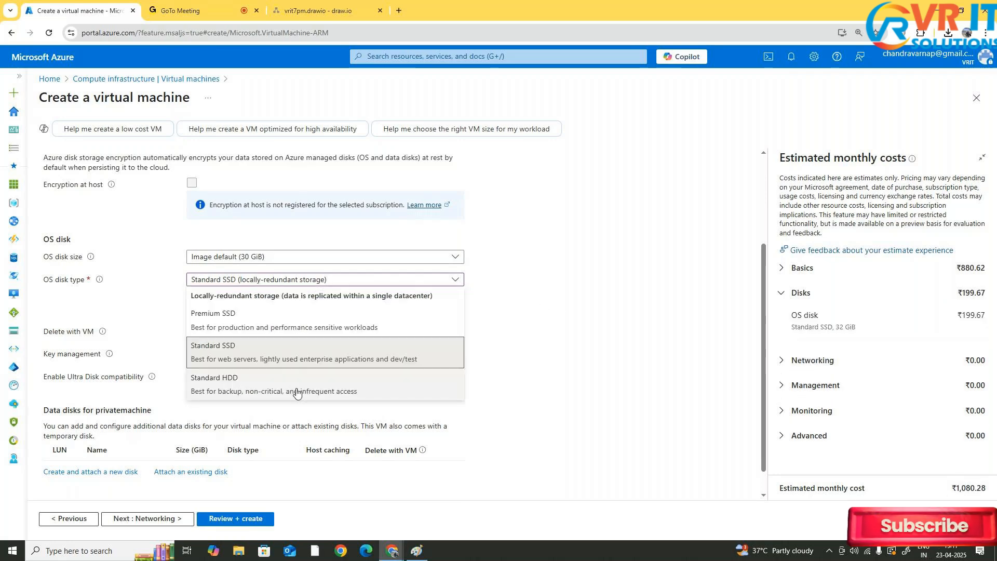
click(296, 392)
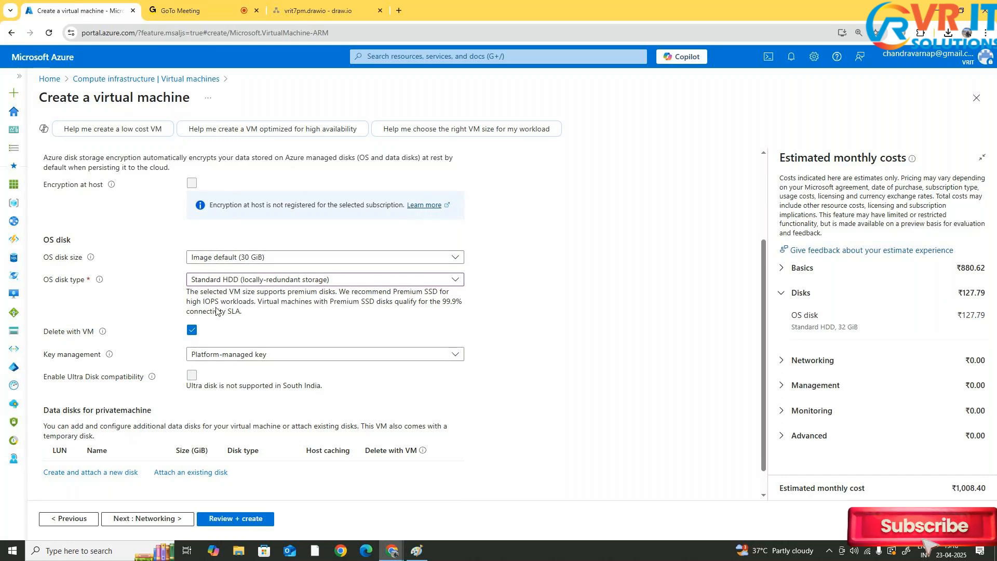
Toggle the OS disk's Delete with VM option off and back on
triple_click(89, 333)
mouse_move(101, 331)
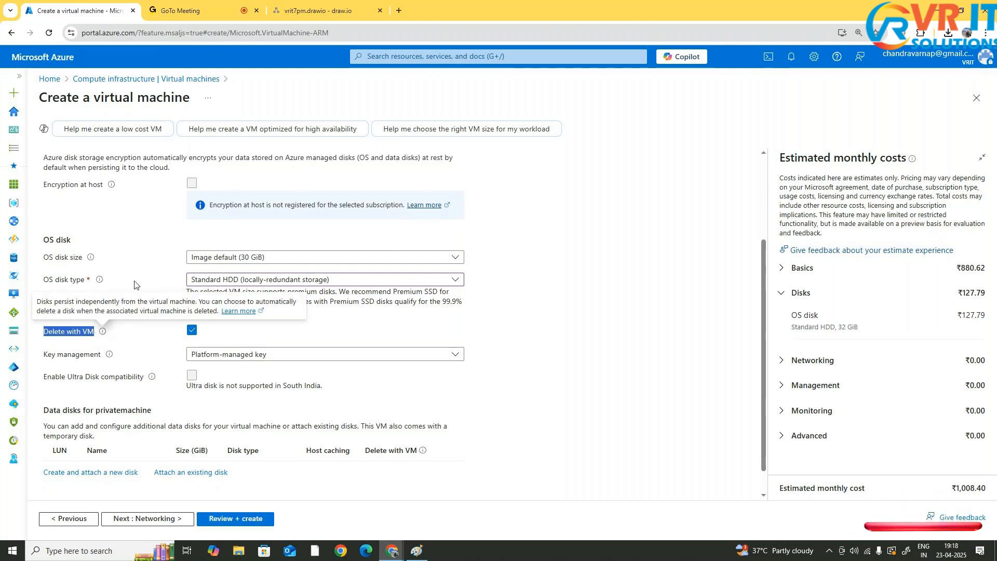
click(616, 253)
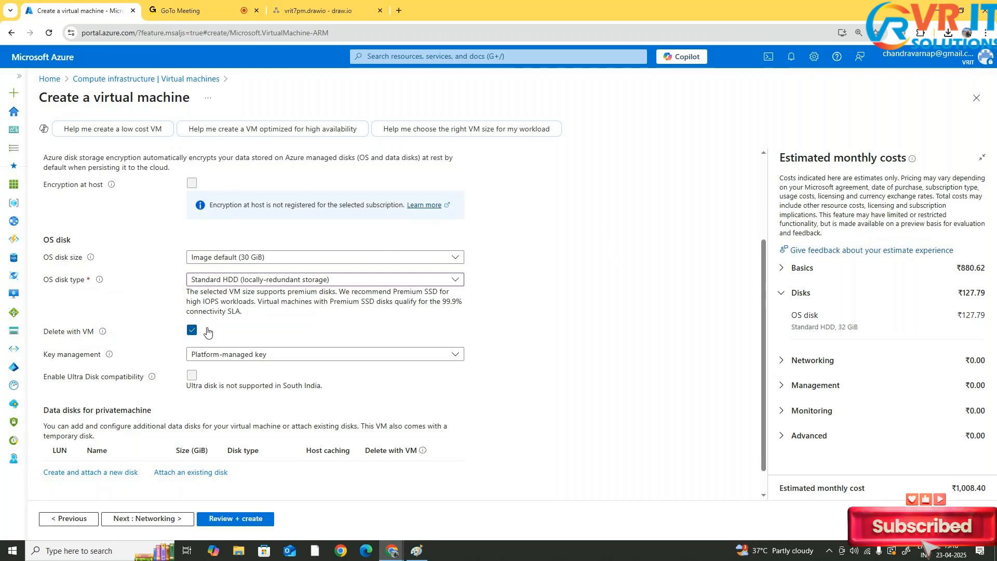
click(192, 330)
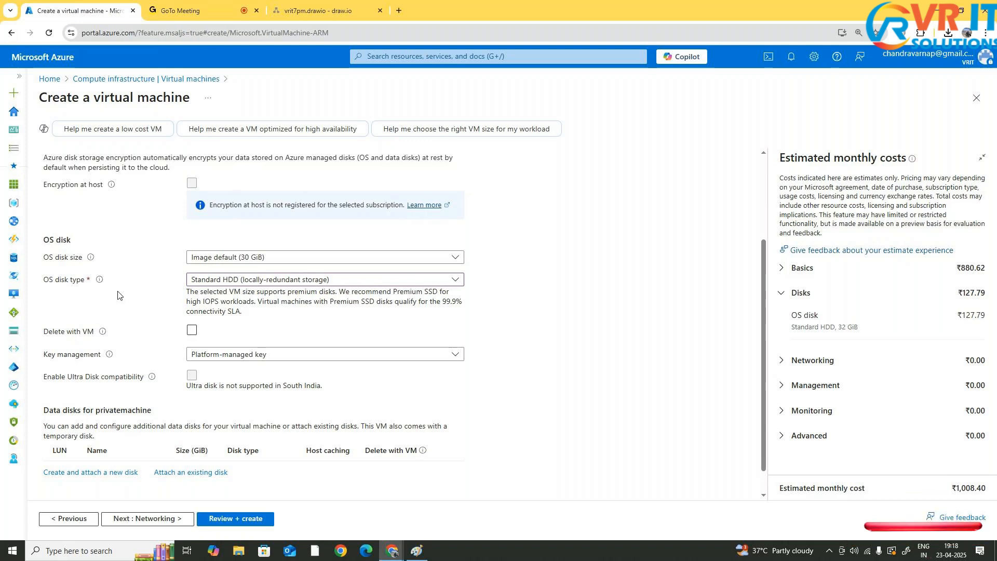
click(193, 331)
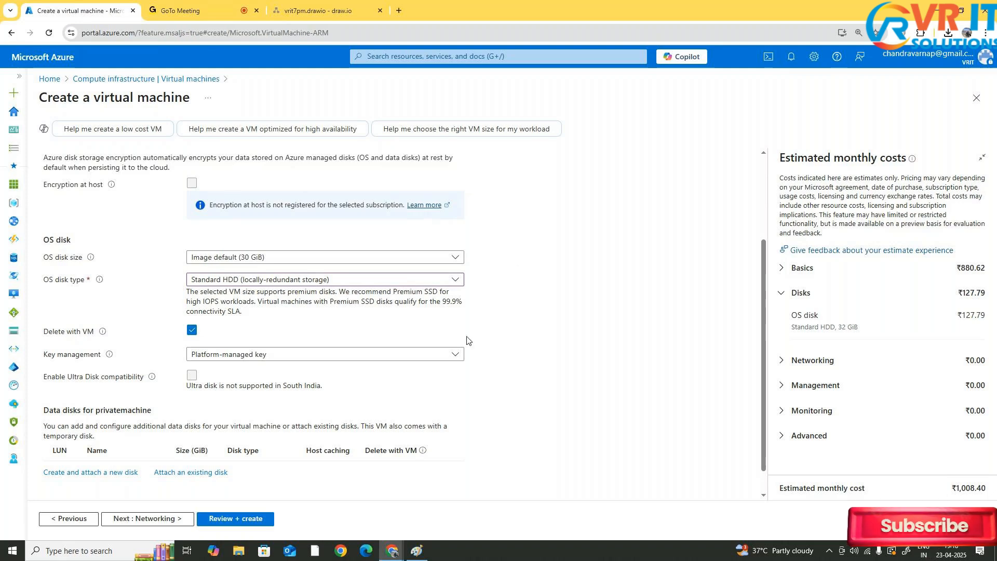
Review the key management options for the OS disk, keeping Platform-managed key
scroll(430, 326, down, 1)
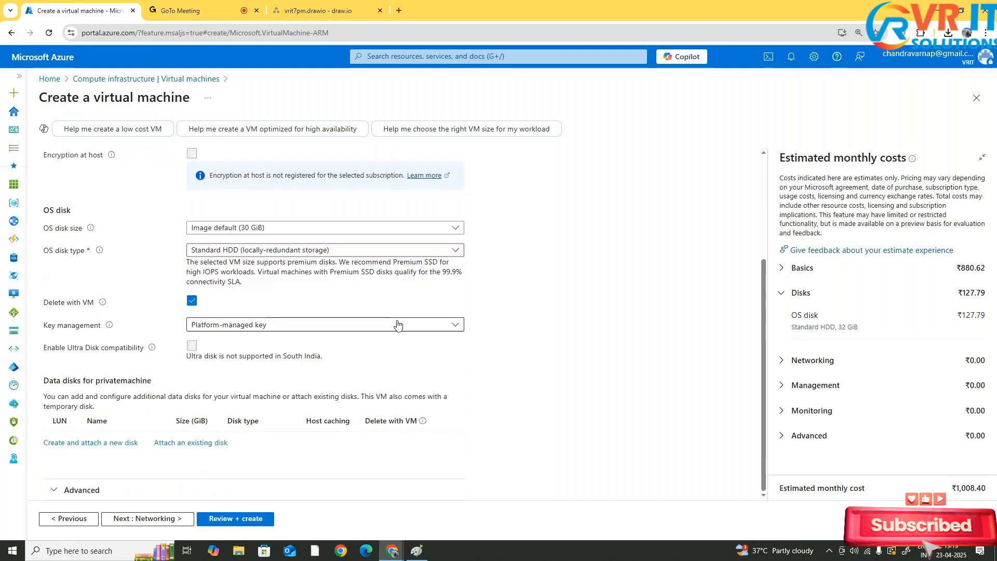
click(430, 326)
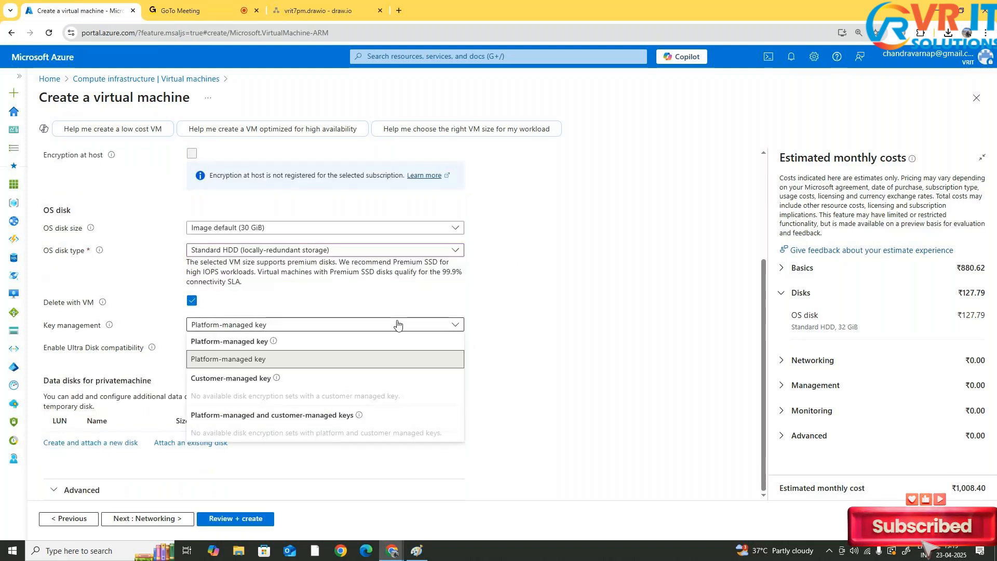
click(608, 289)
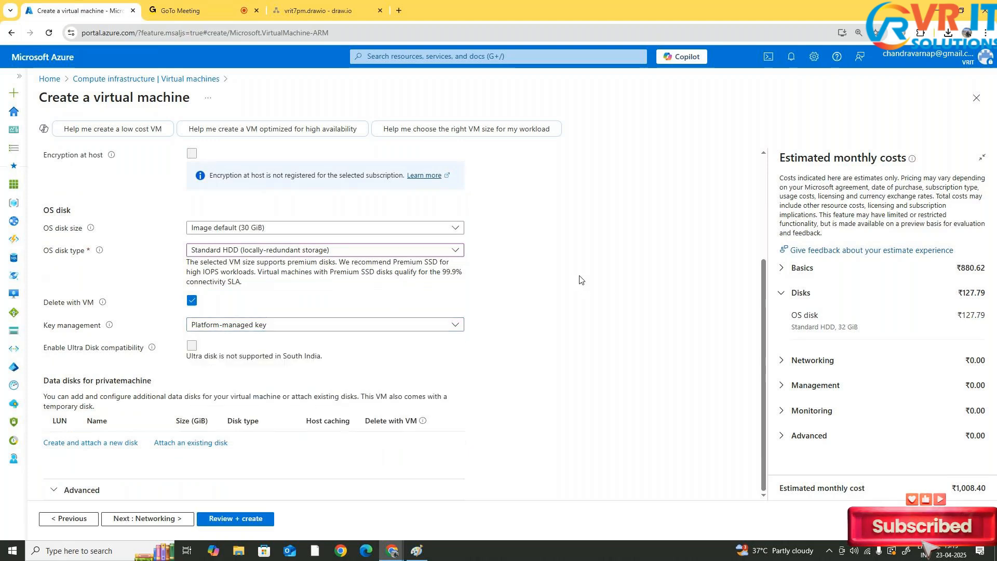
click(314, 327)
click(558, 299)
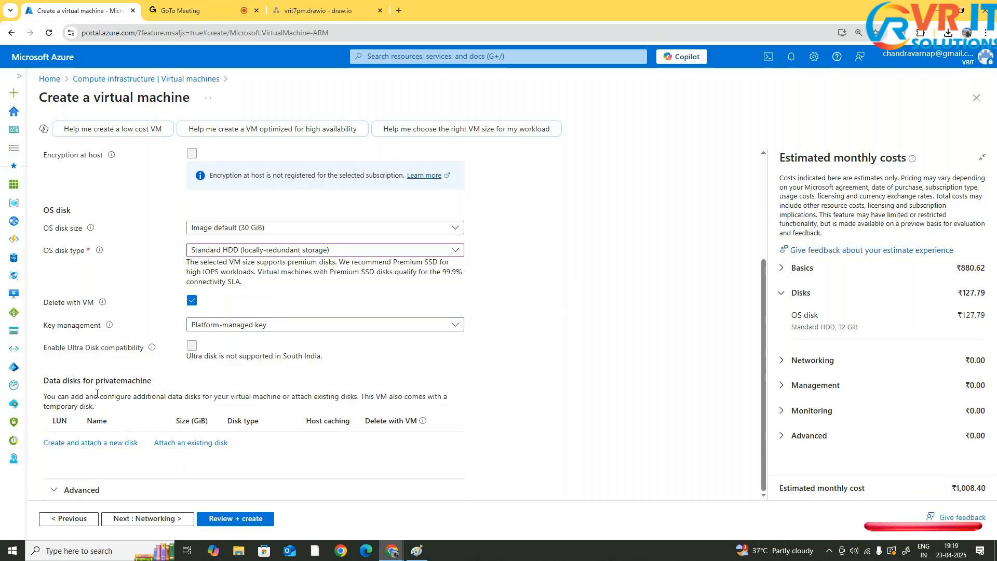
Expand the advanced disk settings and move on to the Networking settings
click(125, 490)
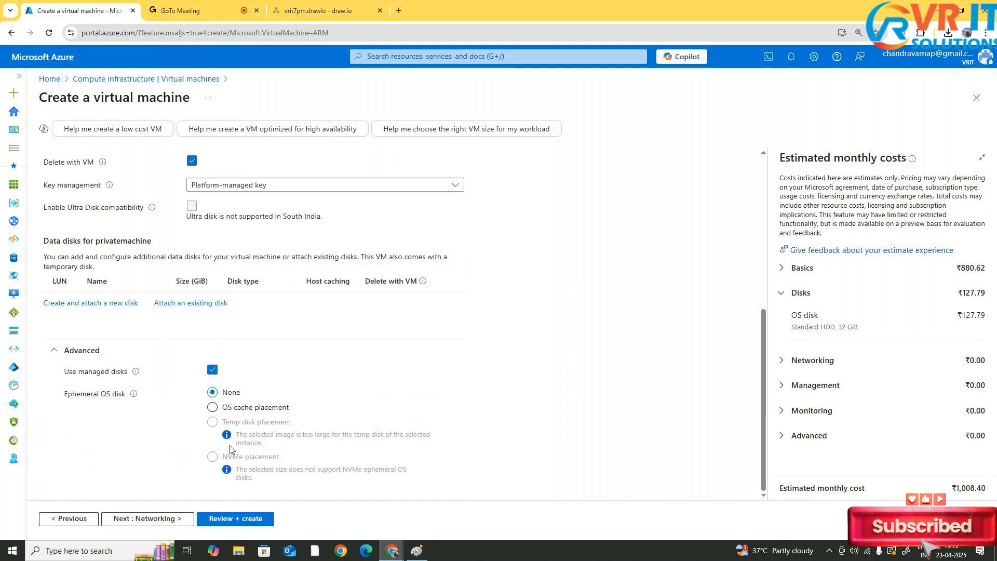
click(176, 519)
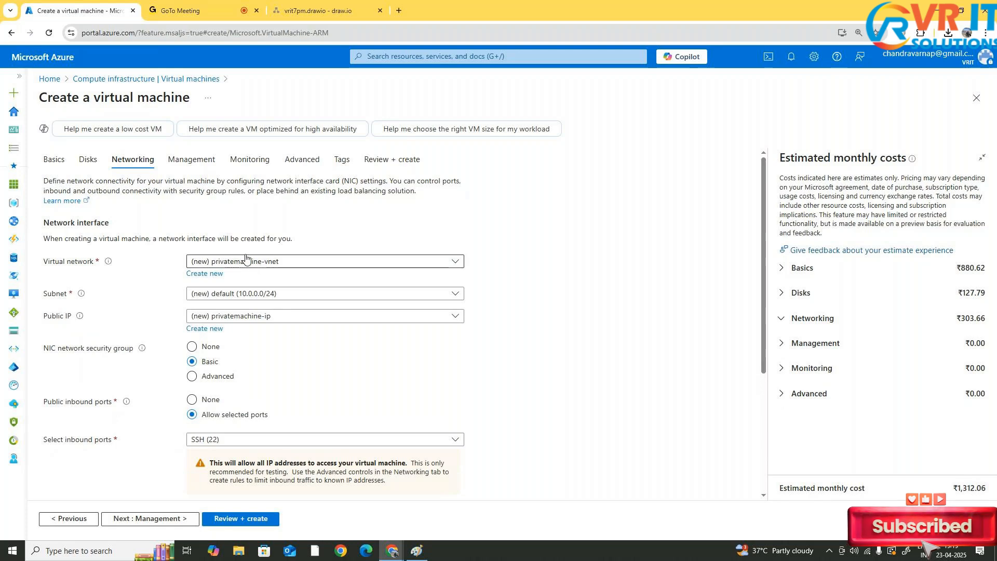
Switch the public IP to None and back to the new privatemachine-ip
click(248, 266)
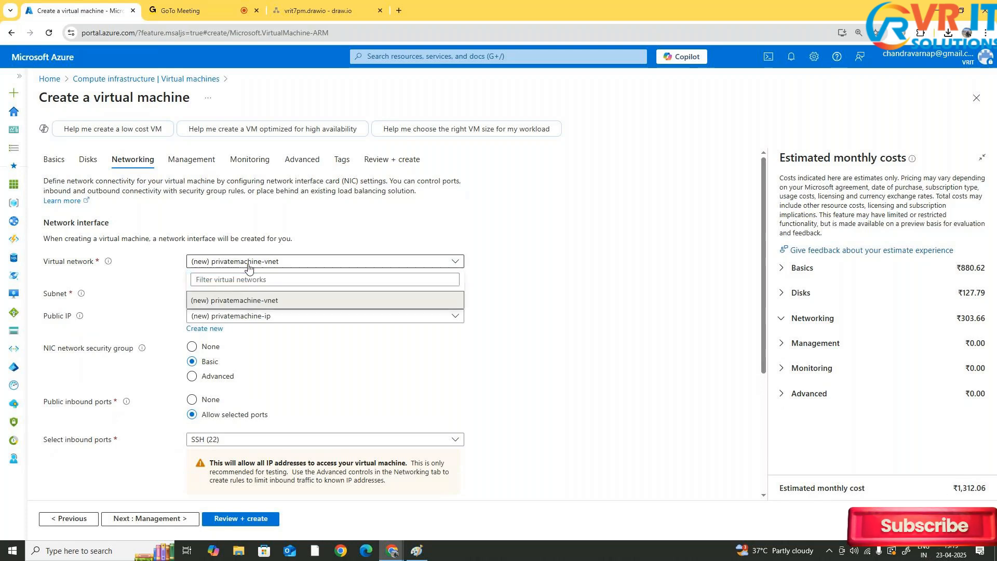
click(248, 265)
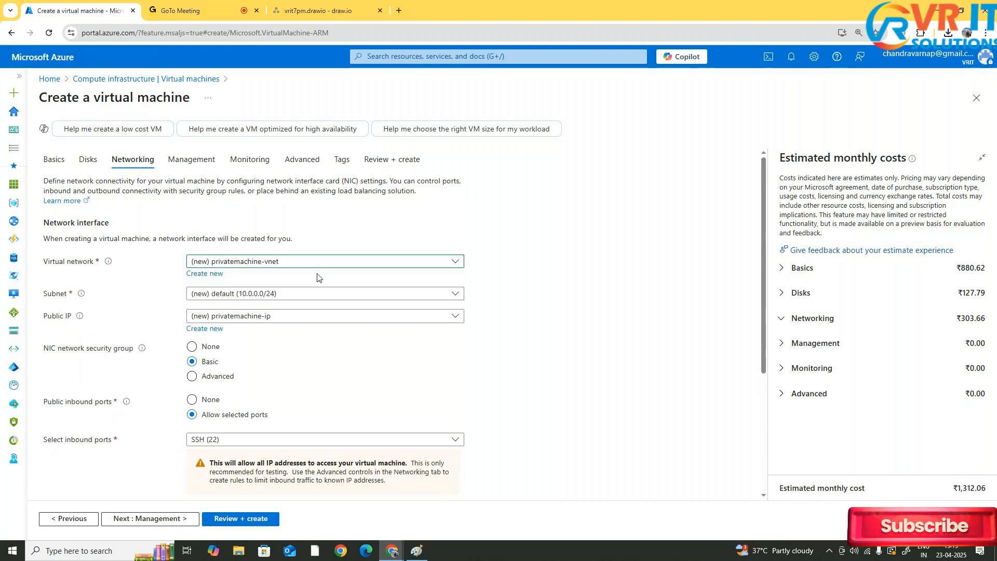
click(258, 318)
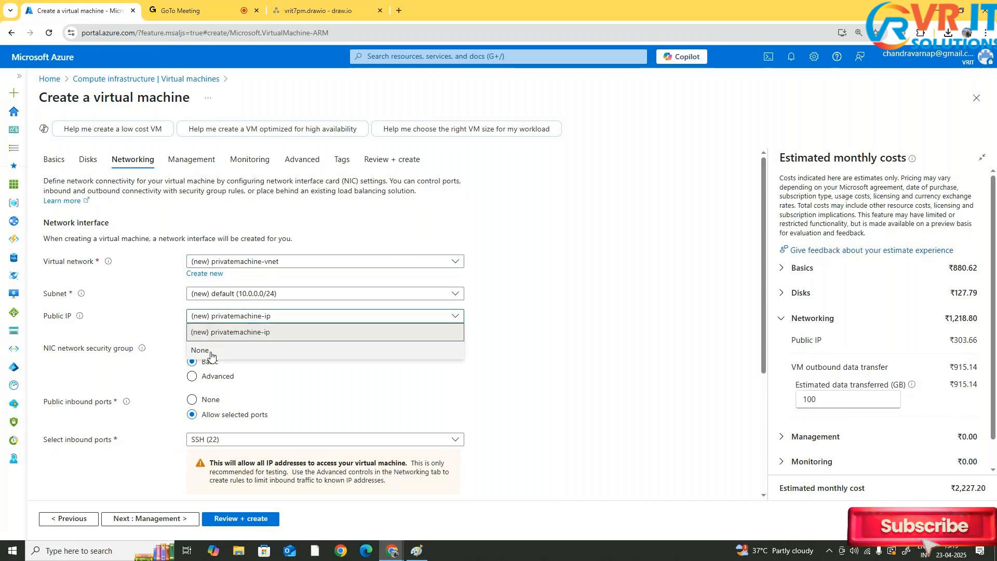
click(211, 351)
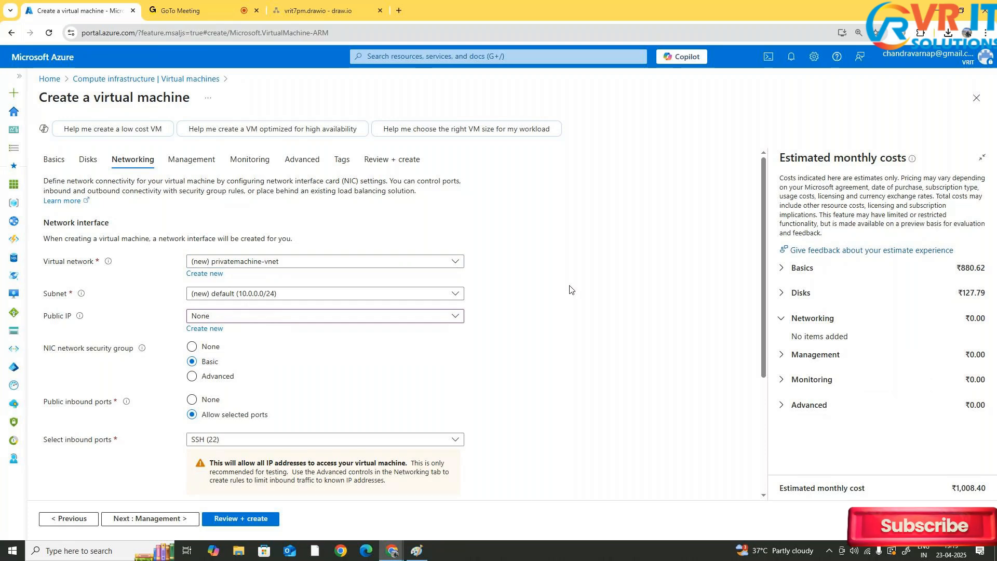
click(253, 317)
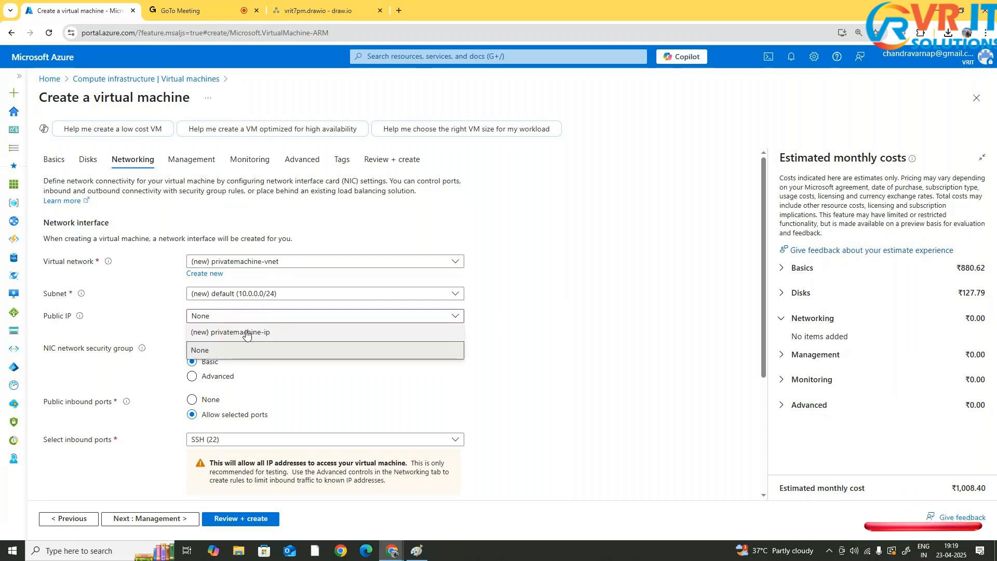
click(420, 327)
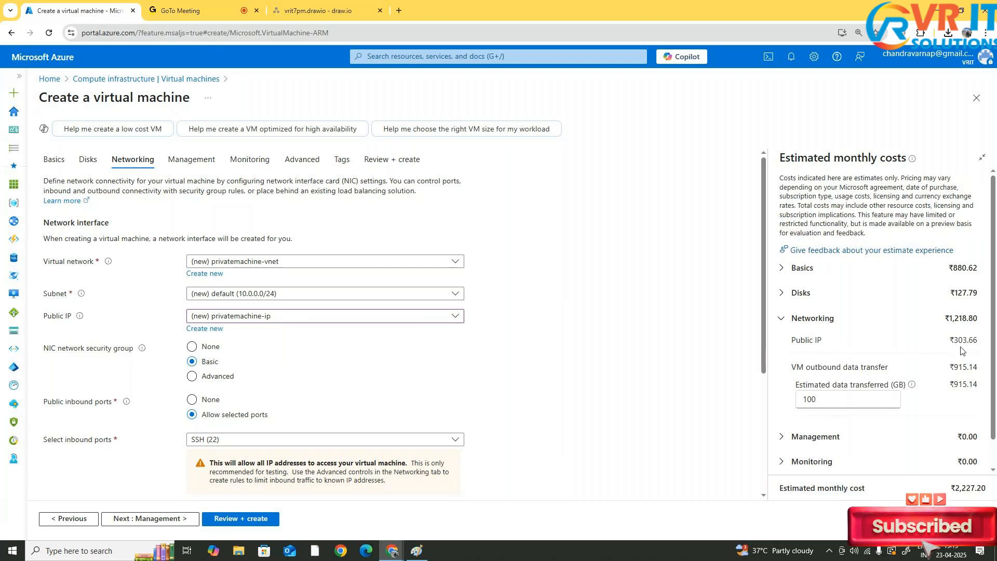
Set the estimated outbound data transferred in the cost estimate to 1 GB
double_click(802, 396)
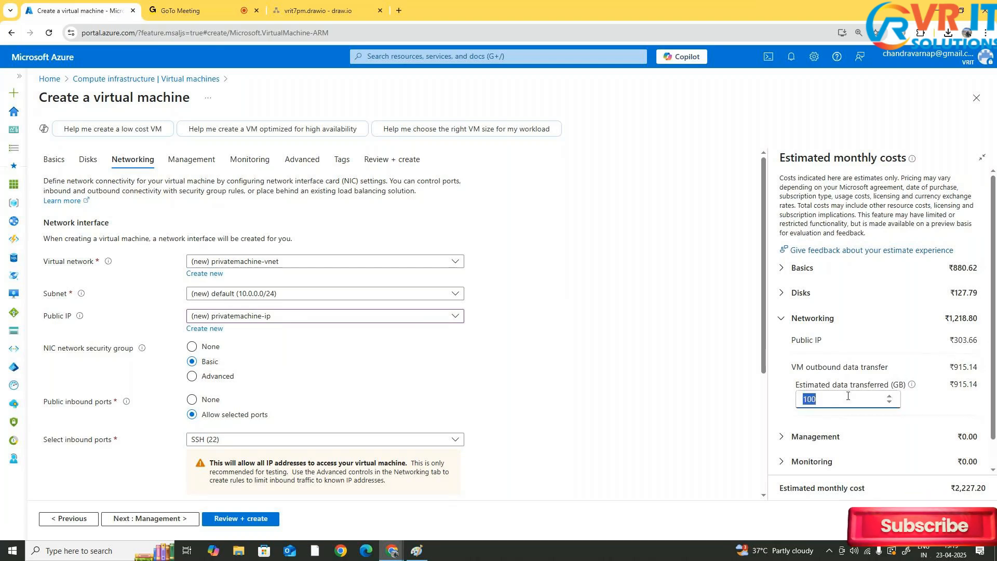
drag(826, 386, 908, 385)
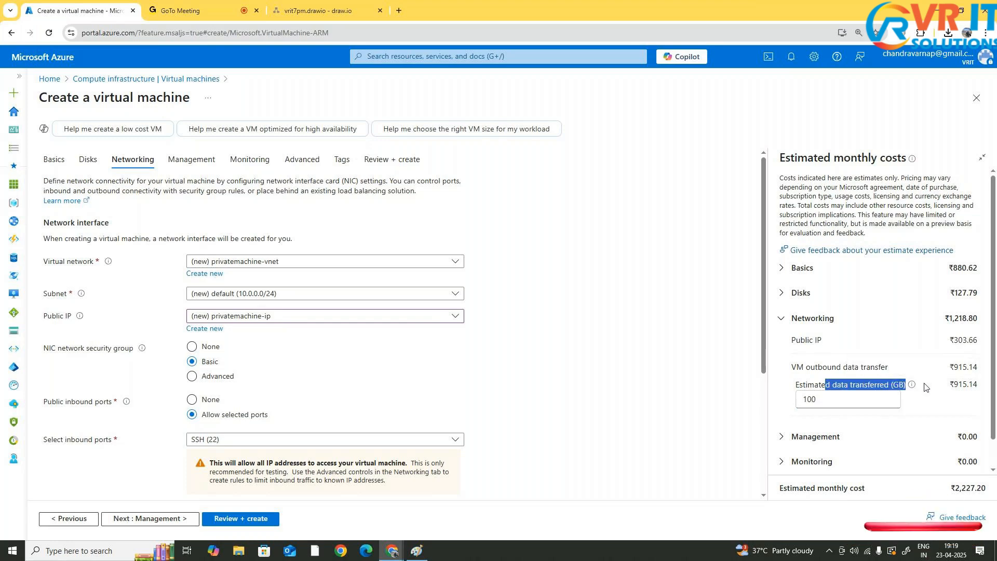
key(Tab)
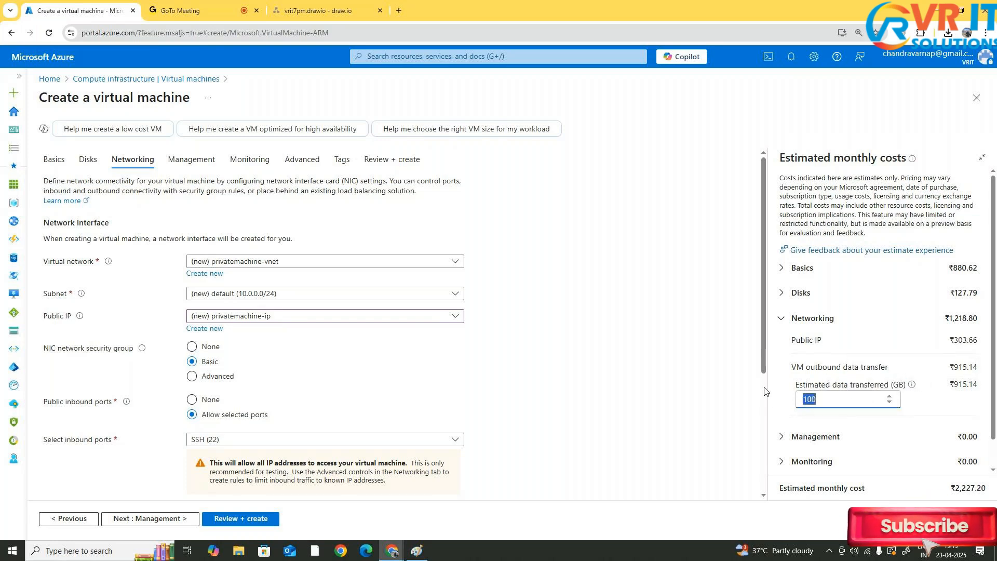
text(10)
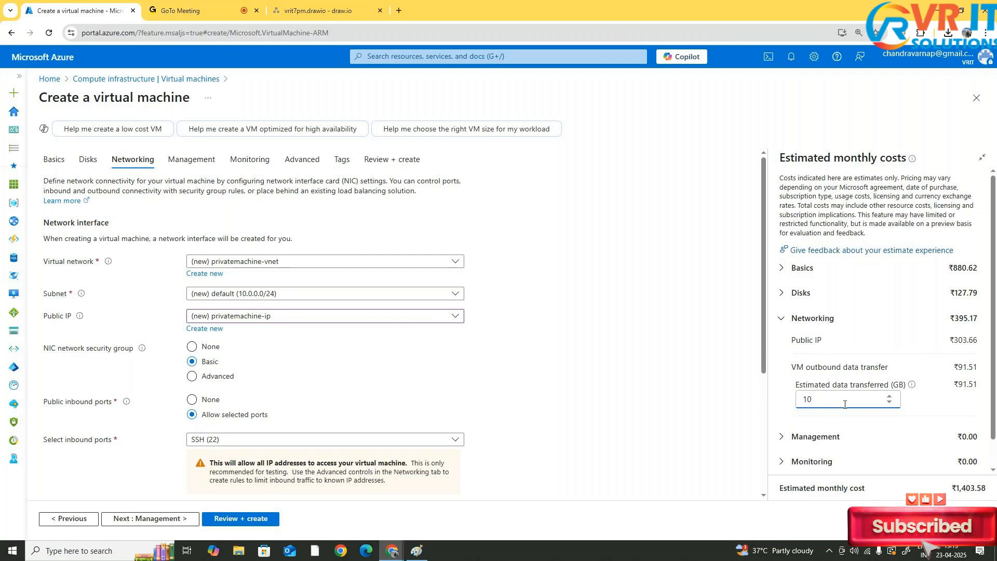
key(BackSpace)
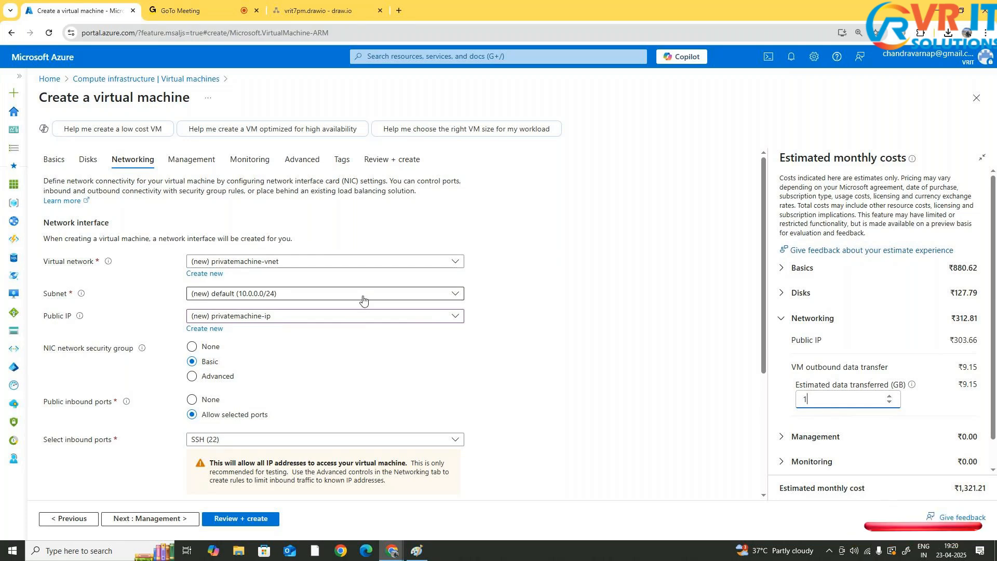
Set the VM's public IP to None
click(365, 318)
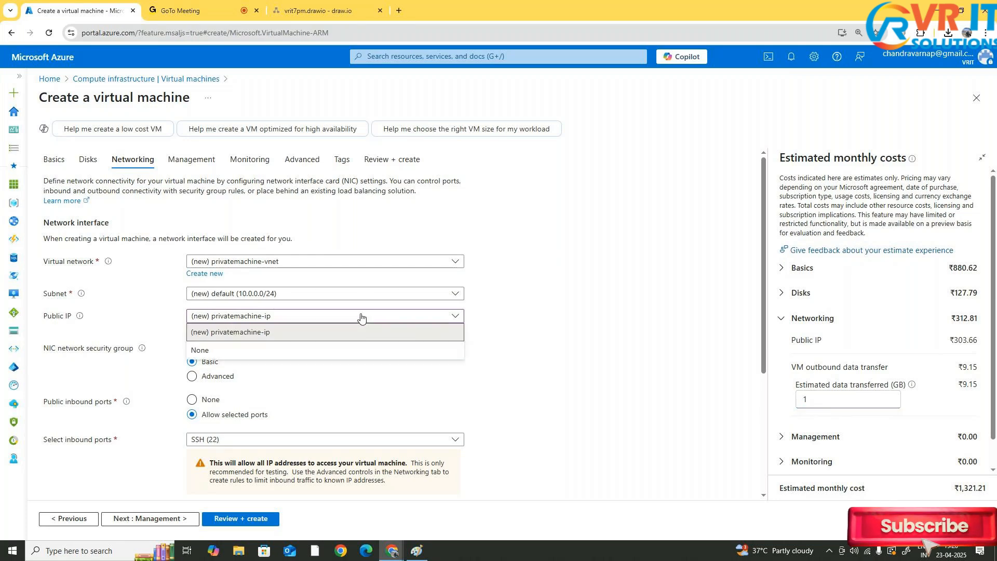
click(328, 354)
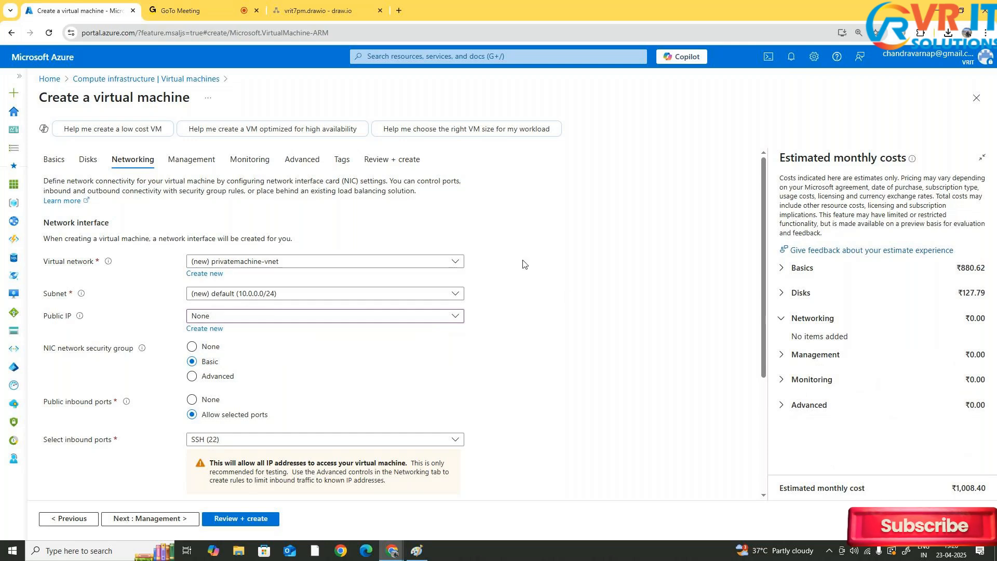
Revisit the networking sketch in Paint, then return to examine the public inbound port settings
click(418, 550)
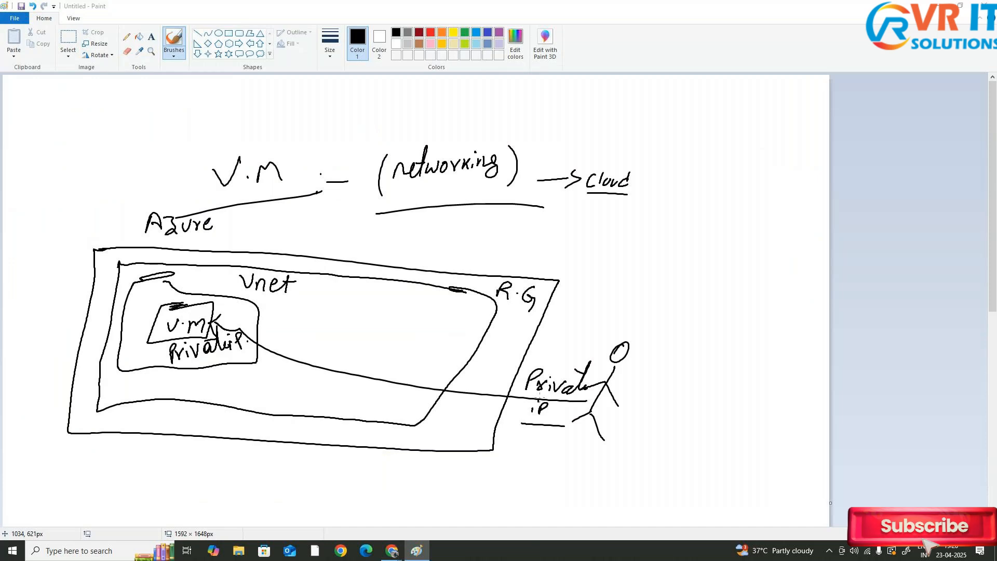
key(alt+Tab)
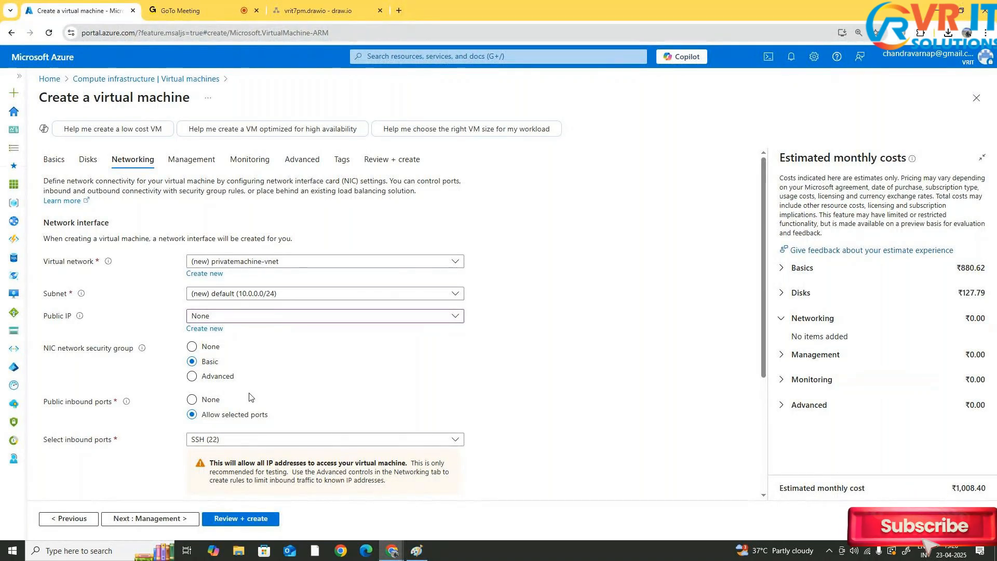
scroll(249, 397, down, 1)
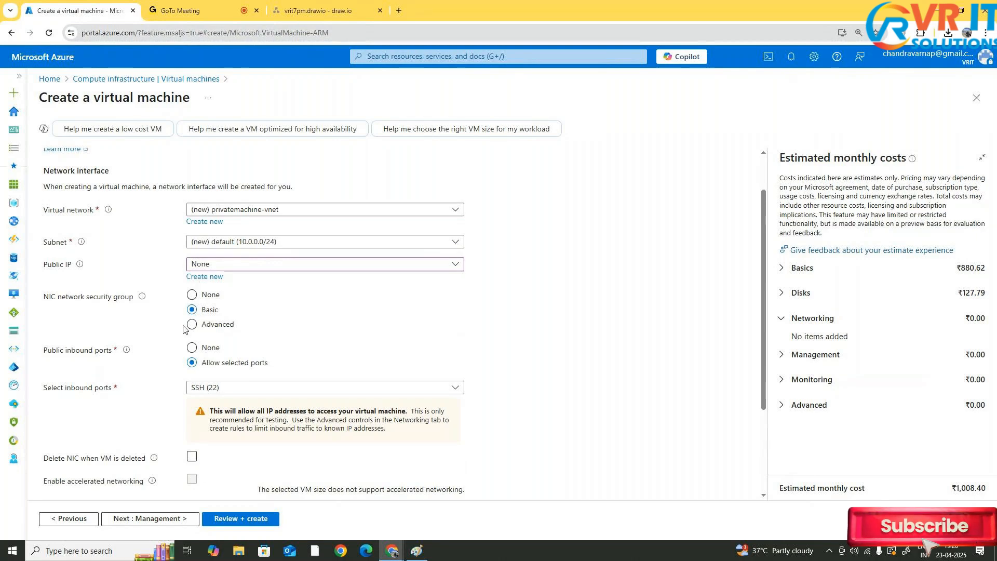
scroll(203, 320, down, 1)
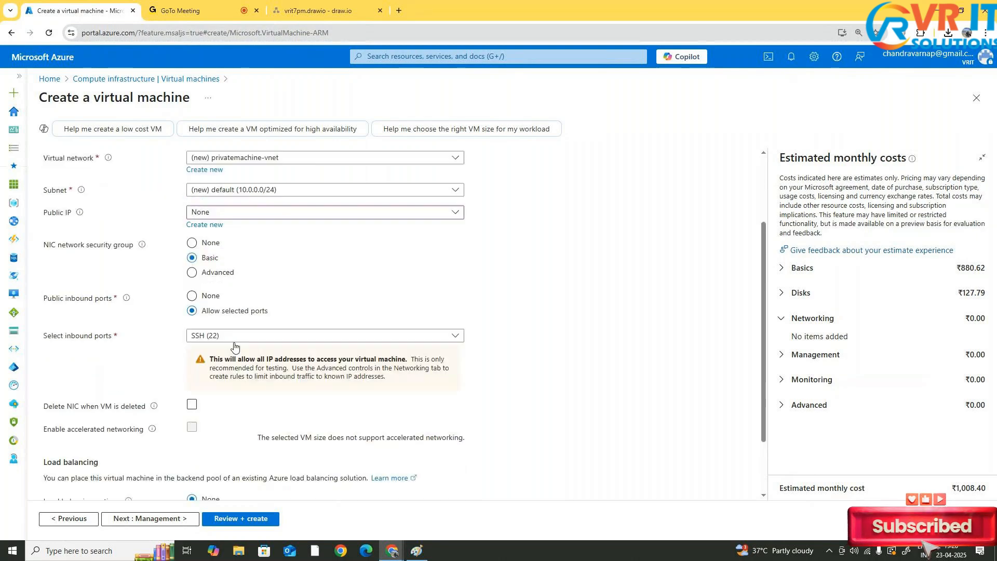
scroll(203, 327, down, 1)
drag(52, 248, 113, 250)
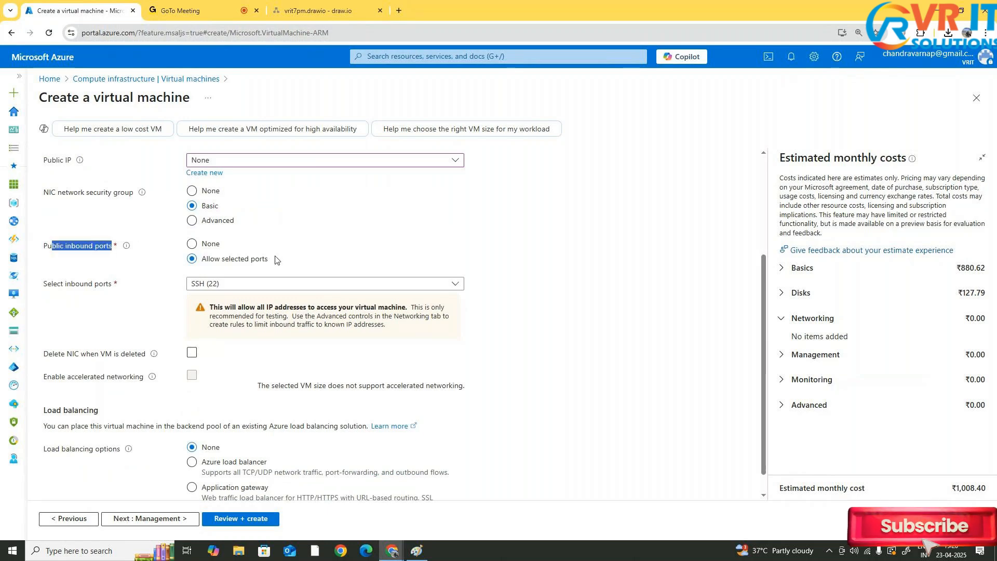
Review the selectable inbound ports, keeping only SSH (22)
click(255, 288)
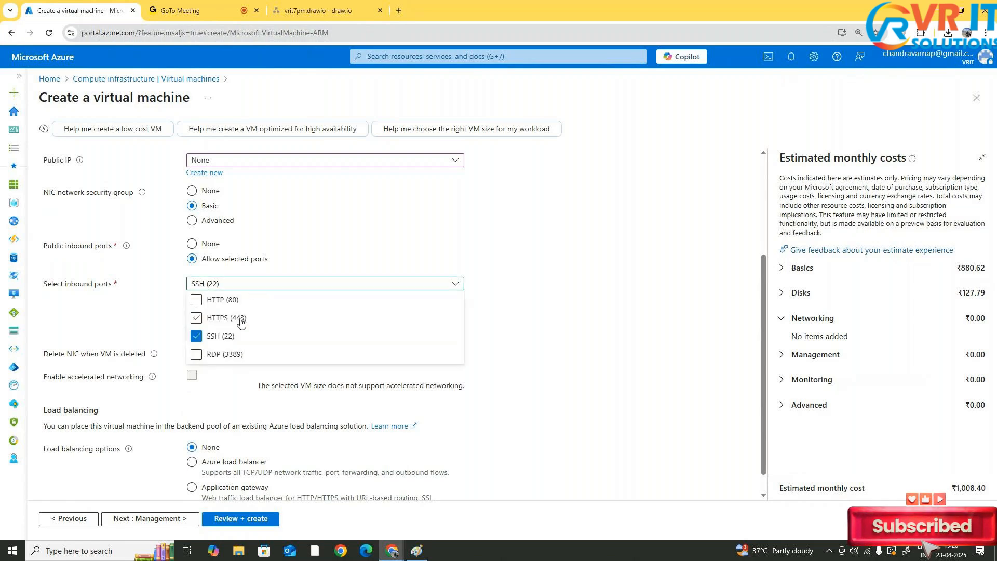
click(333, 221)
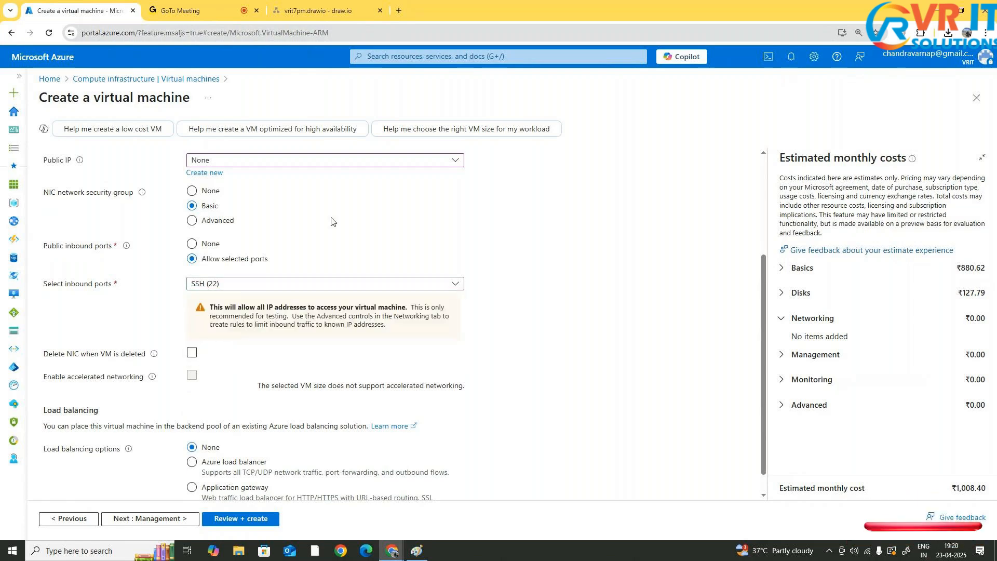
click(292, 283)
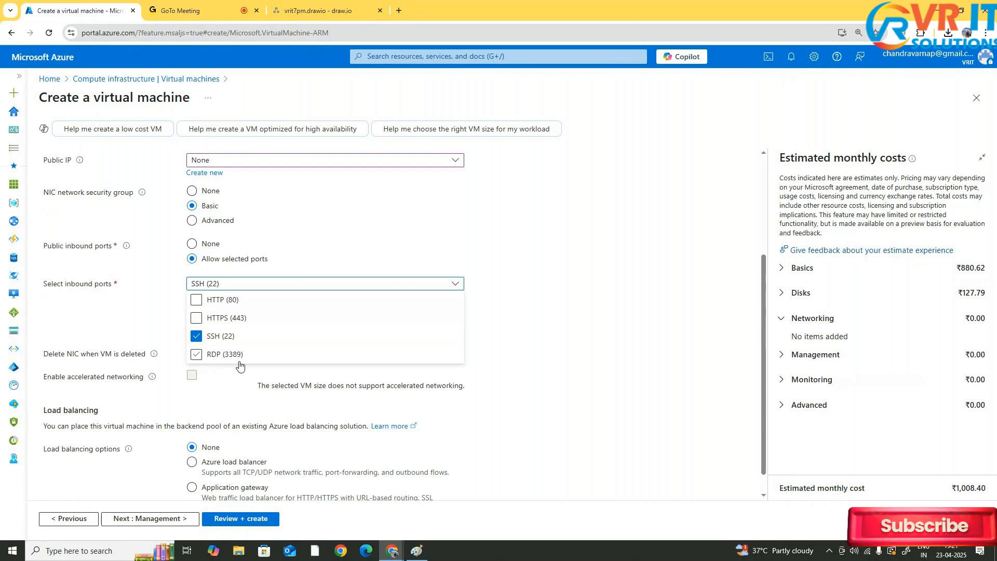
click(281, 355)
click(499, 248)
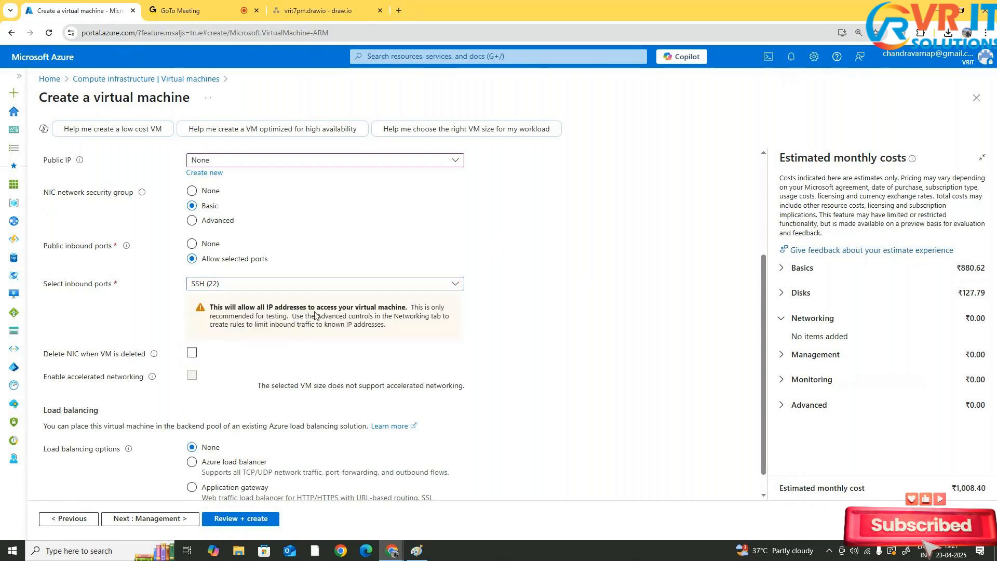
Enable deleting the NIC when the VM is deleted and review the load balancing options
scroll(315, 315, down, 1)
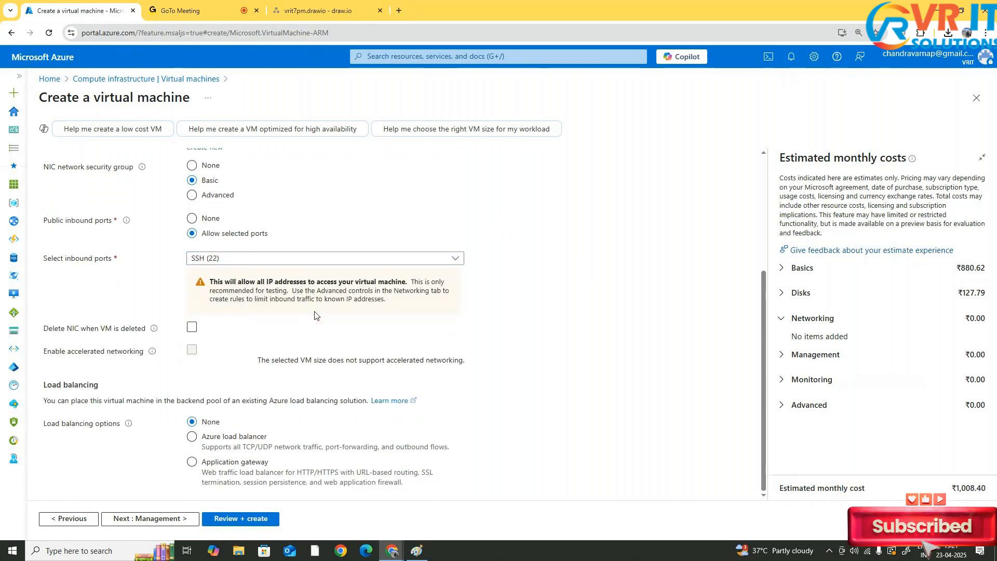
click(195, 328)
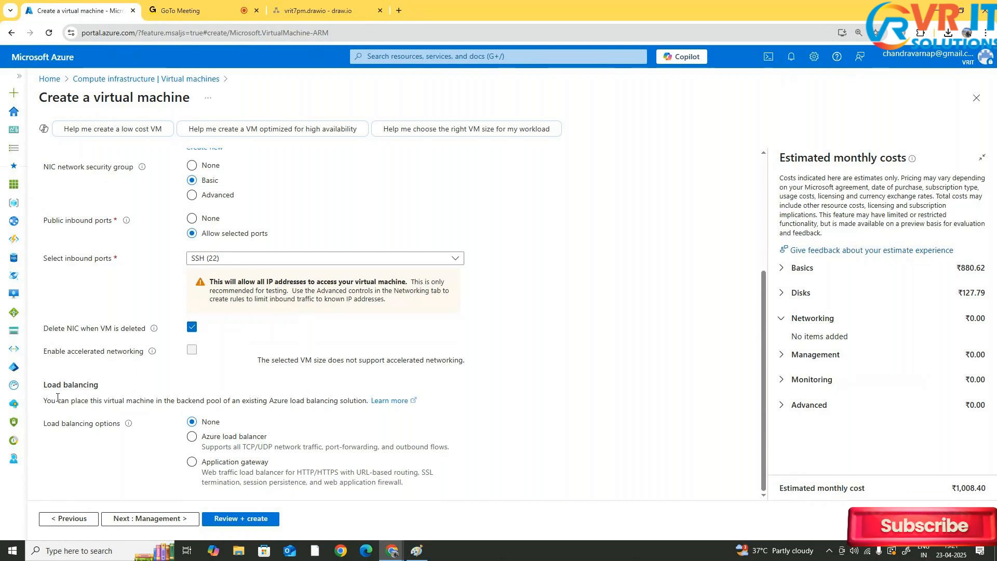
click(298, 462)
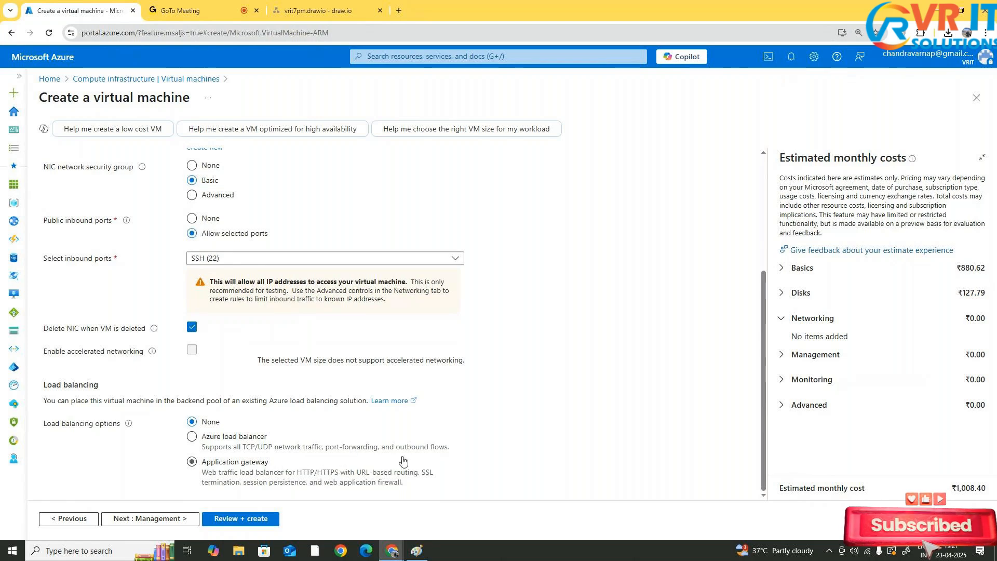
Keep load balancing at None and, in the Management settings, turn off the free Defender for Cloud basic plan
click(424, 449)
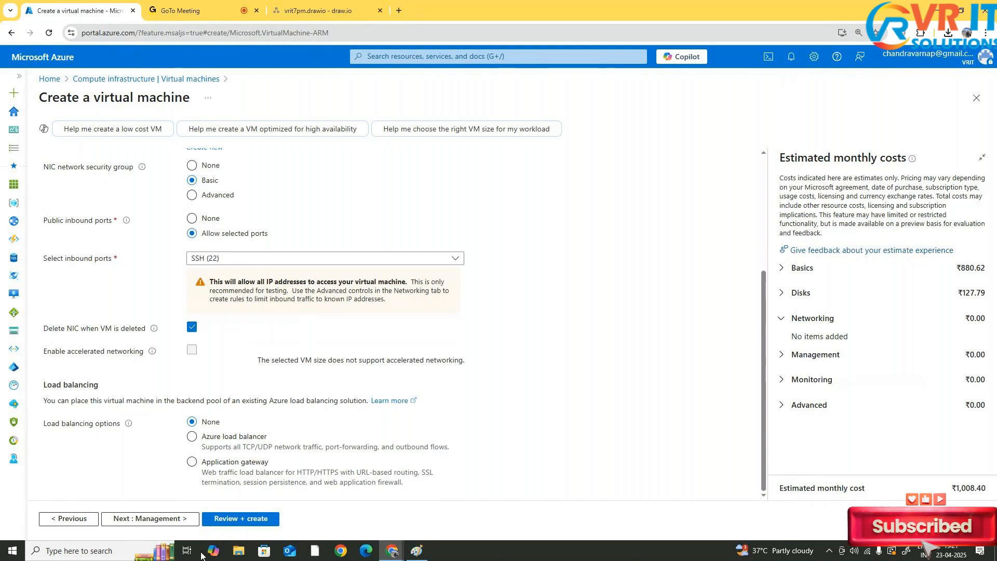
click(157, 525)
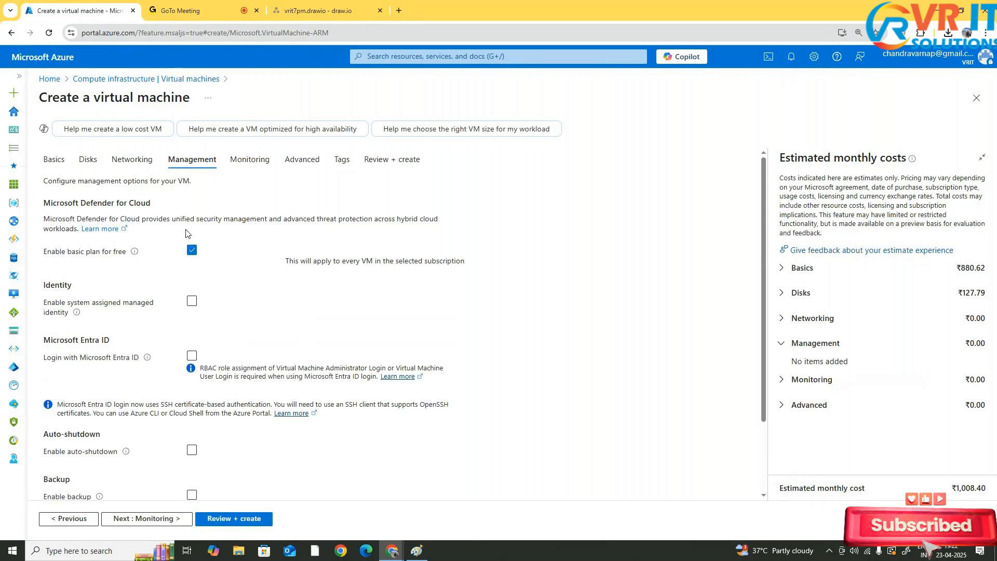
click(191, 250)
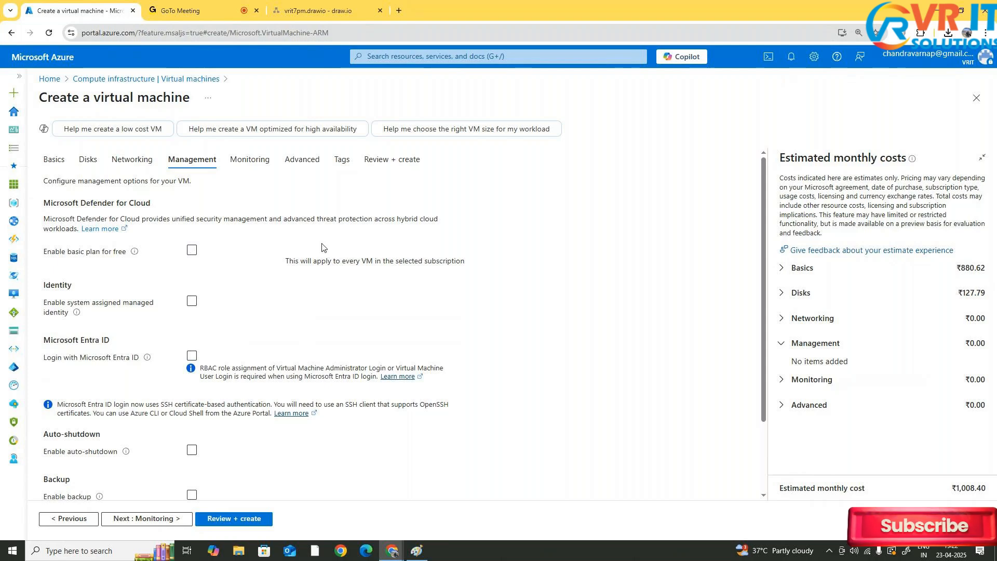
Try enabling system-assigned managed identity and Microsoft Entra ID login, then switch both off again
scroll(322, 248, down, 2)
click(190, 209)
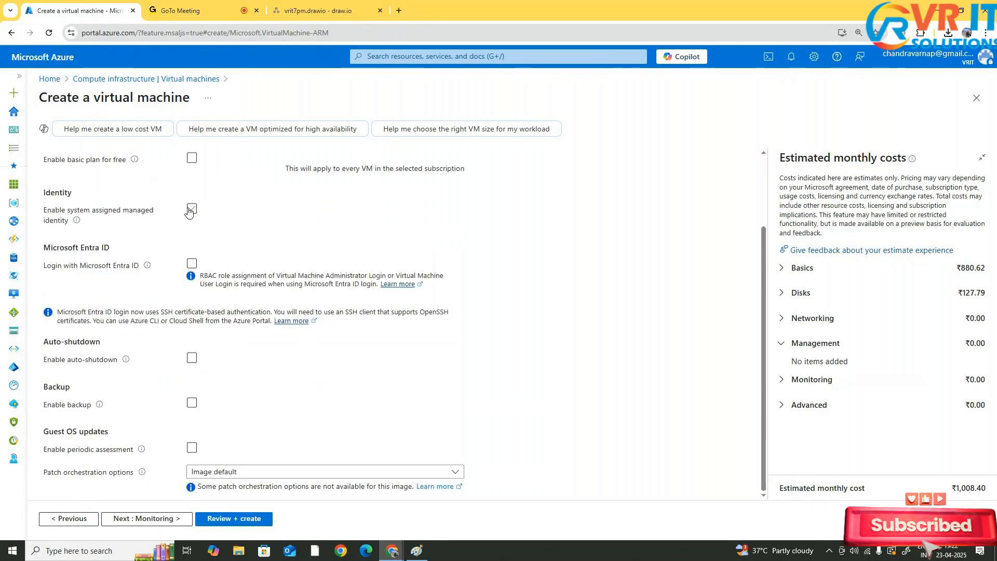
click(189, 210)
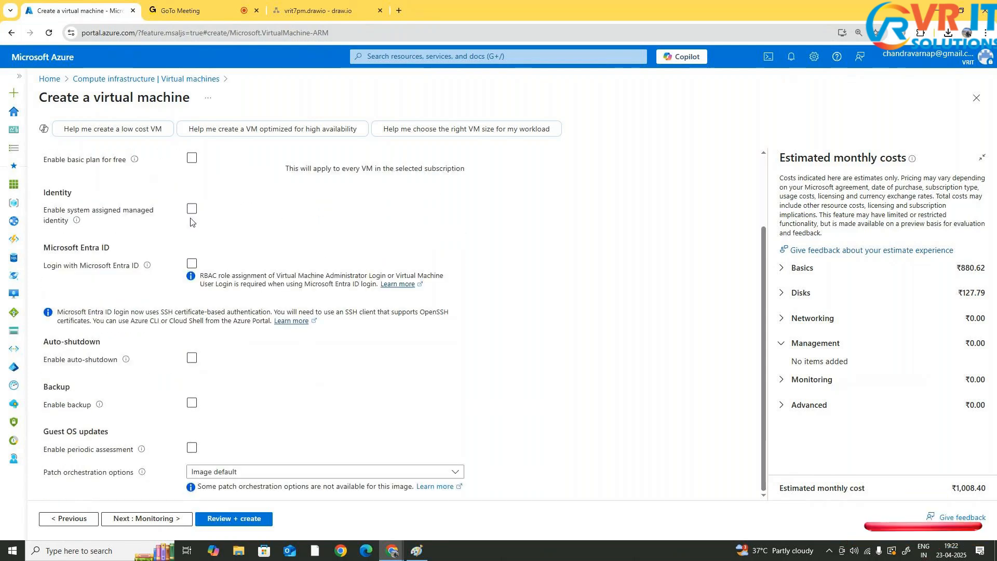
click(192, 211)
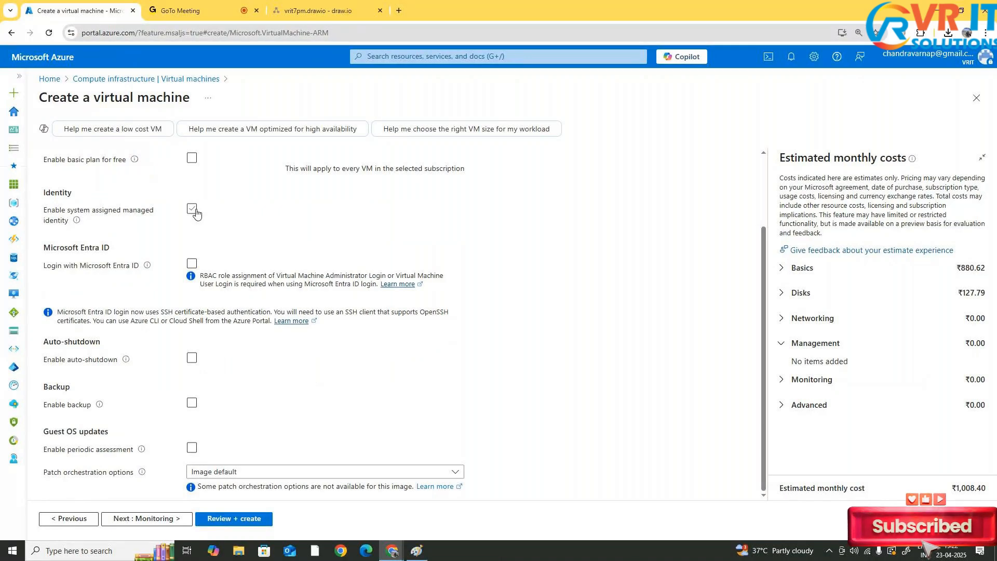
click(196, 213)
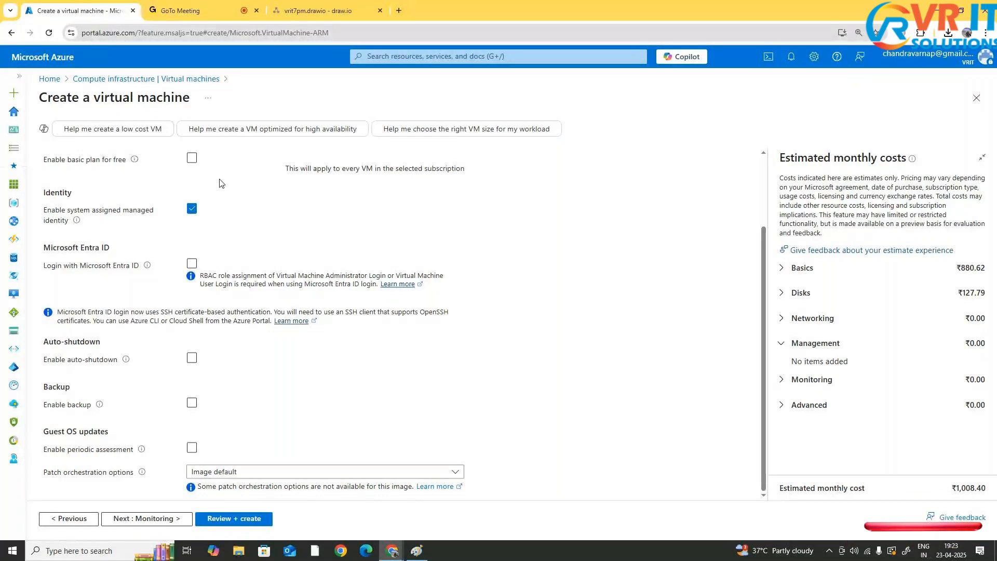
click(191, 209)
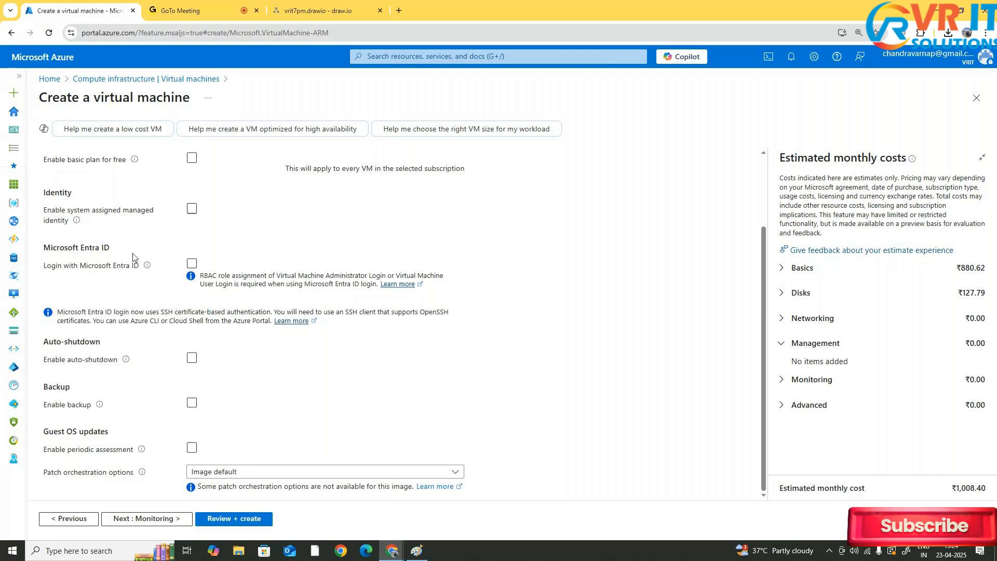
click(192, 264)
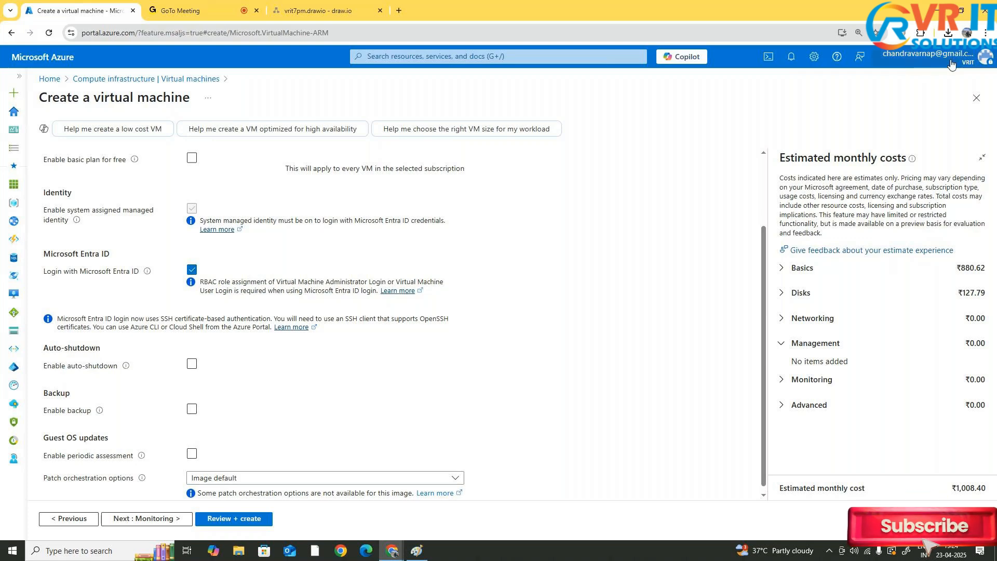
mouse_move(949, 62)
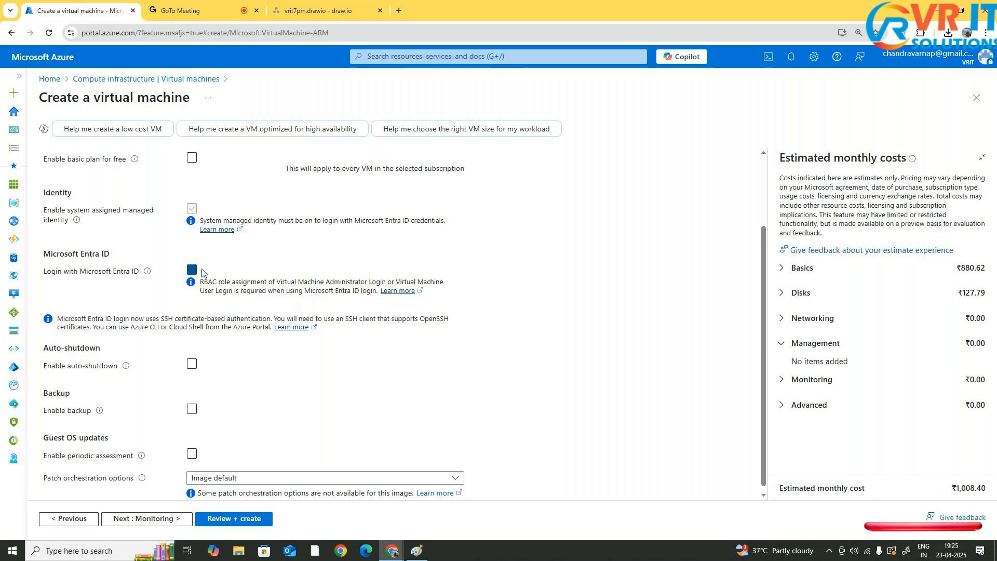
click(192, 269)
click(192, 209)
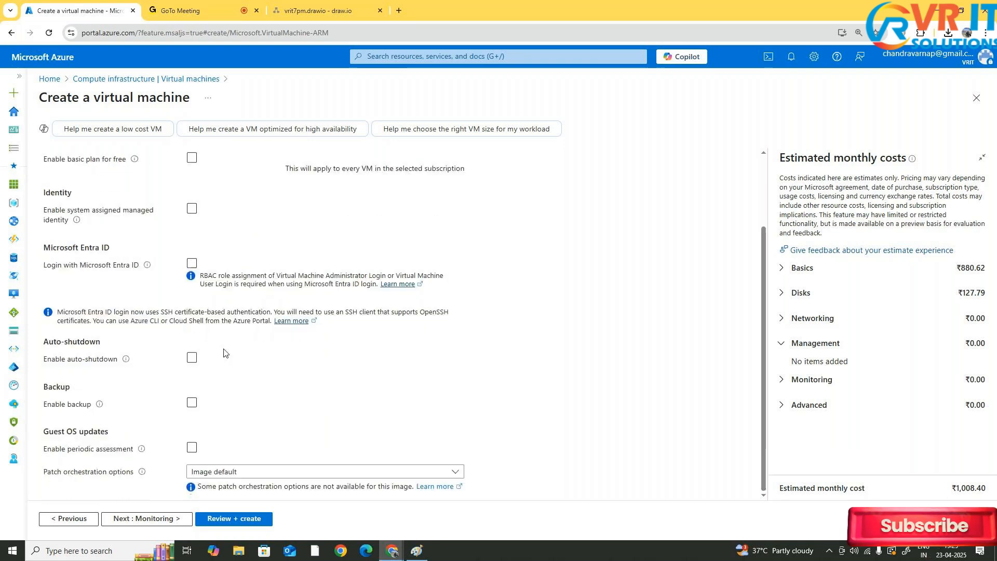
Enable auto-shutdown and set the shutdown time to 9:00:00 pm
click(193, 359)
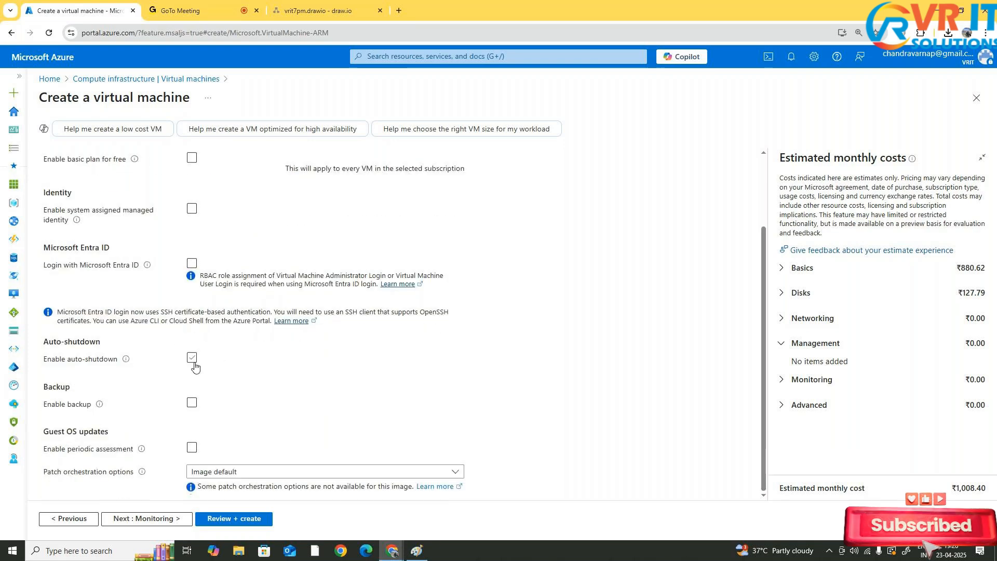
click(193, 359)
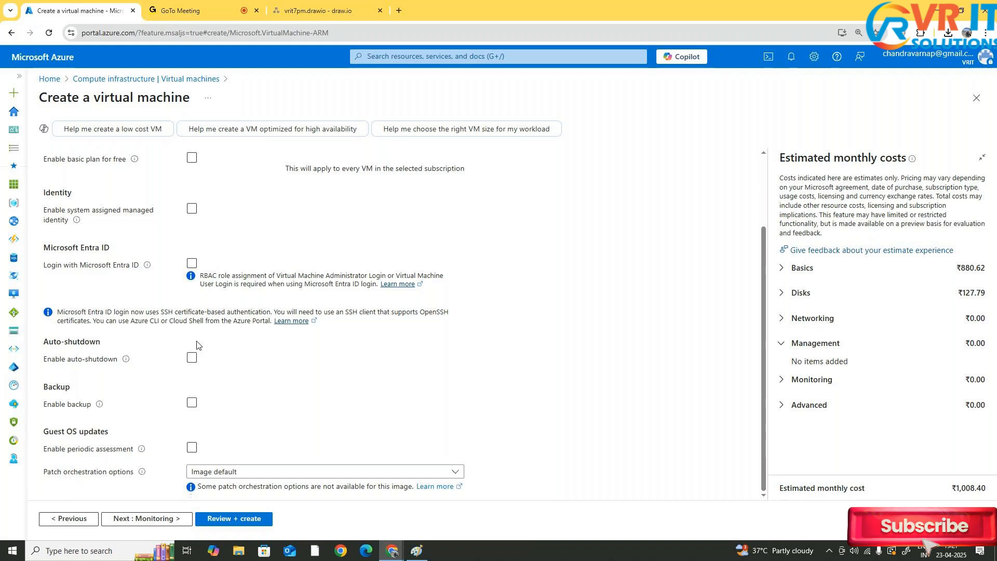
click(192, 360)
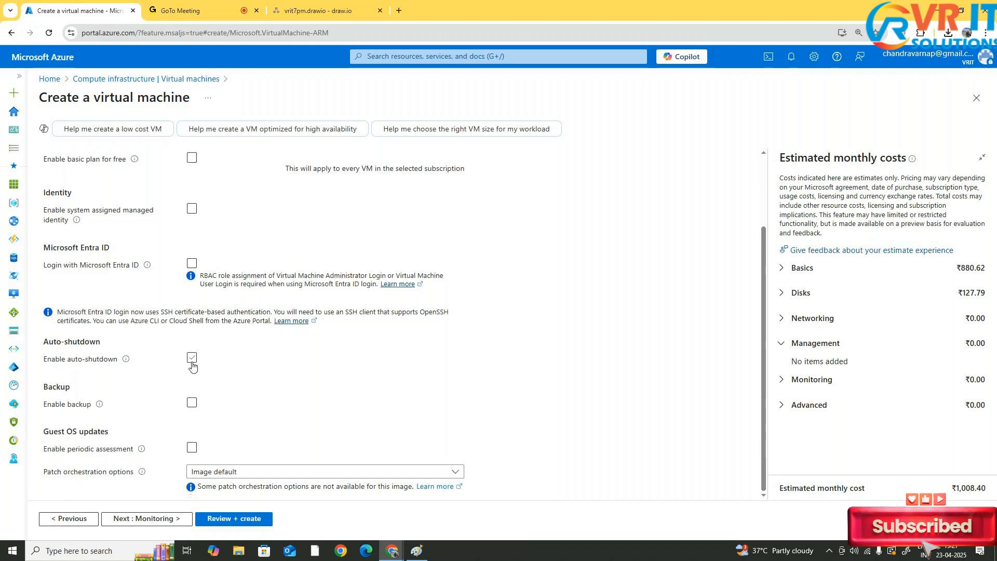
click(192, 361)
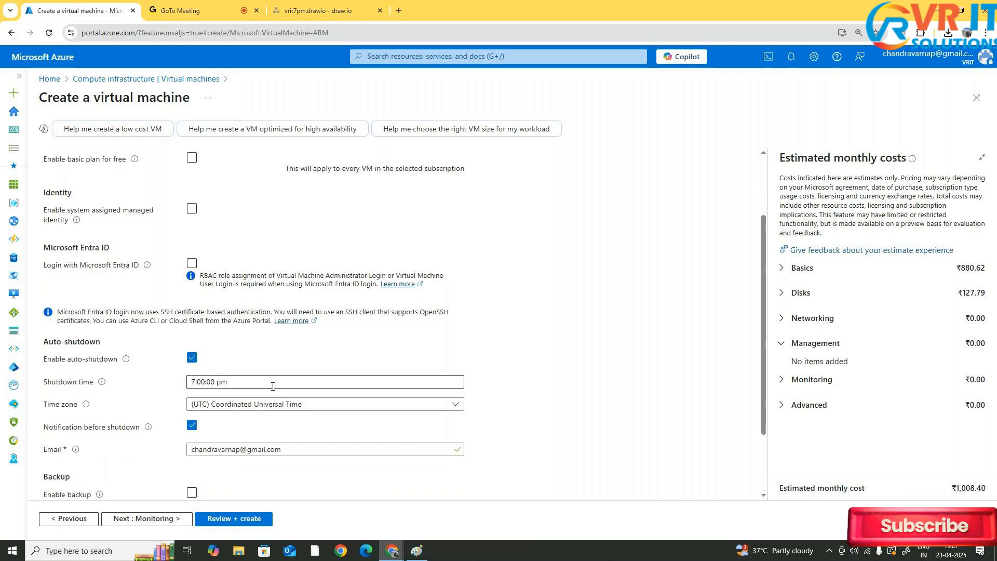
click(273, 382)
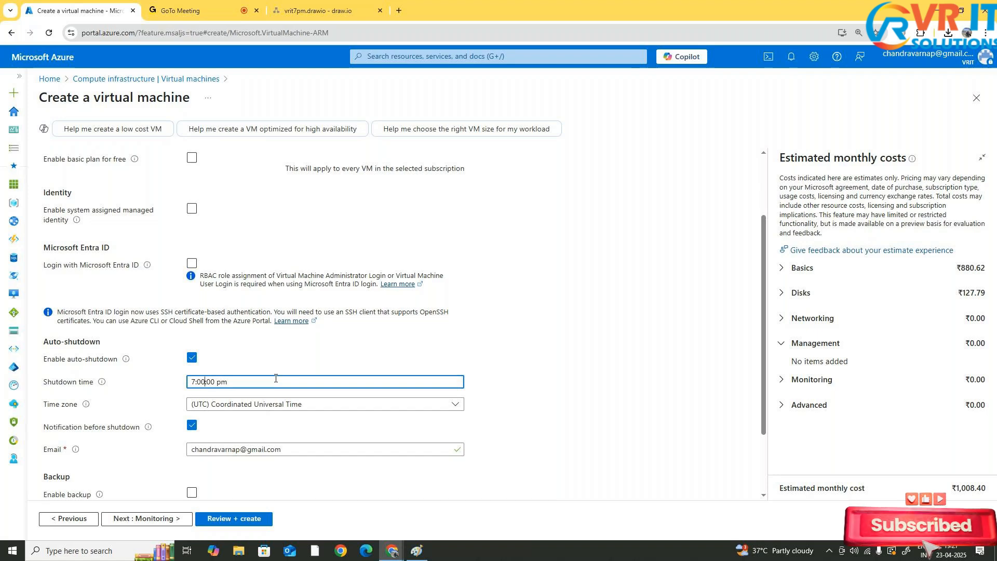
key(Home)
key(shift+Right)
text(9)
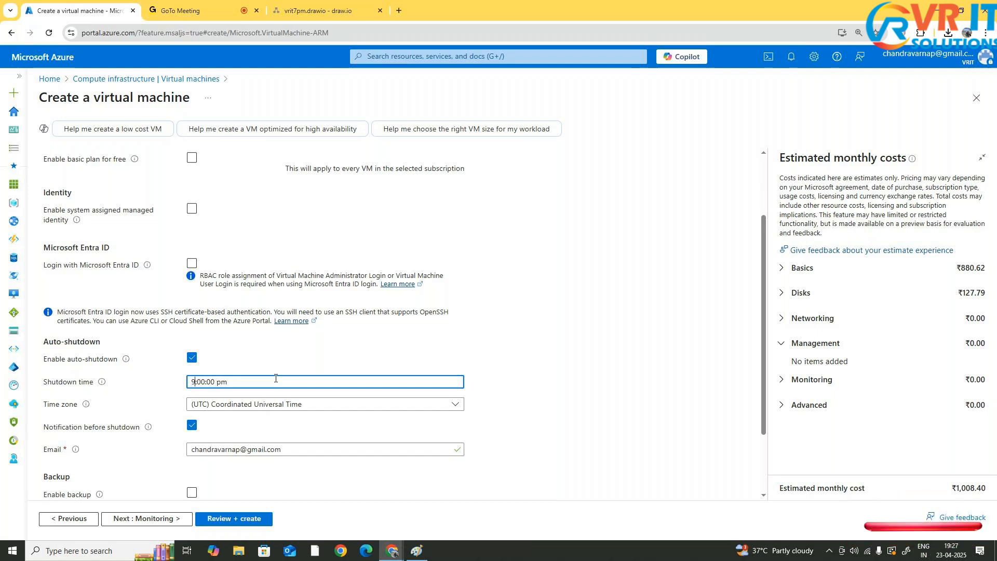
Set the auto-shutdown time zone to (UTC+05:30) Chennai, Kolkata, Mumbai, New Delhi and turn off notification before shutdown
click(376, 407)
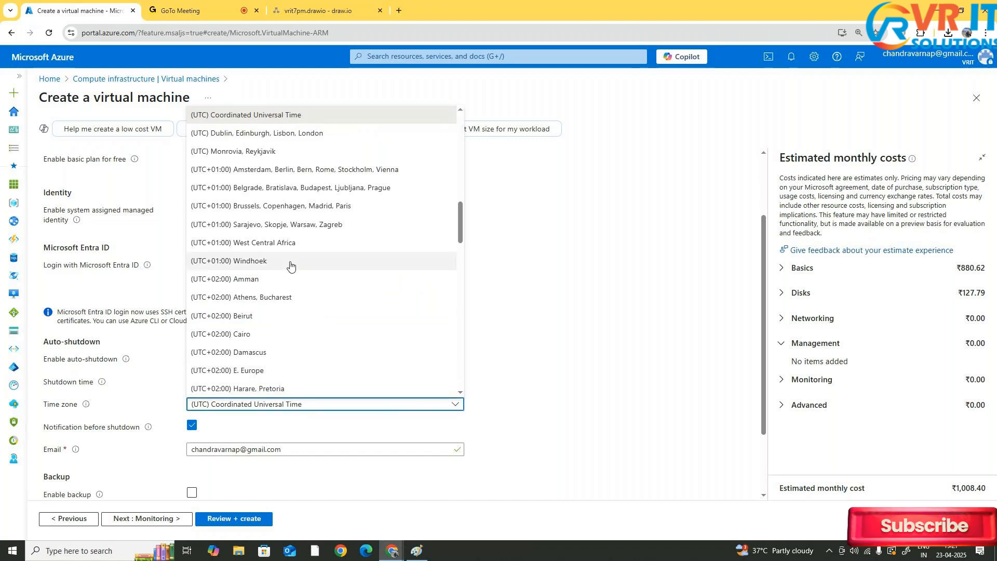
scroll(295, 252, down, 7)
scroll(316, 273, down, 2)
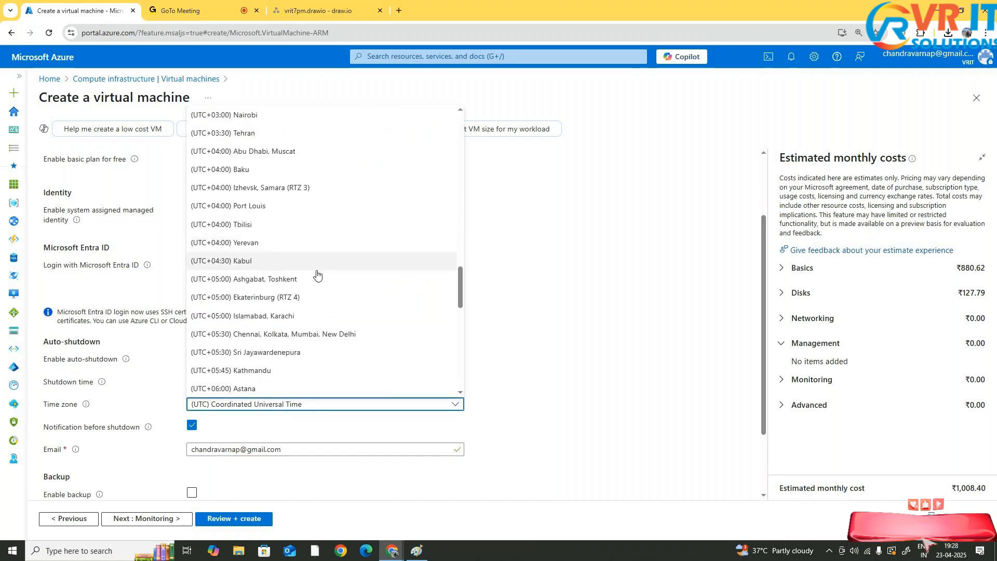
click(325, 335)
scroll(338, 365, down, 2)
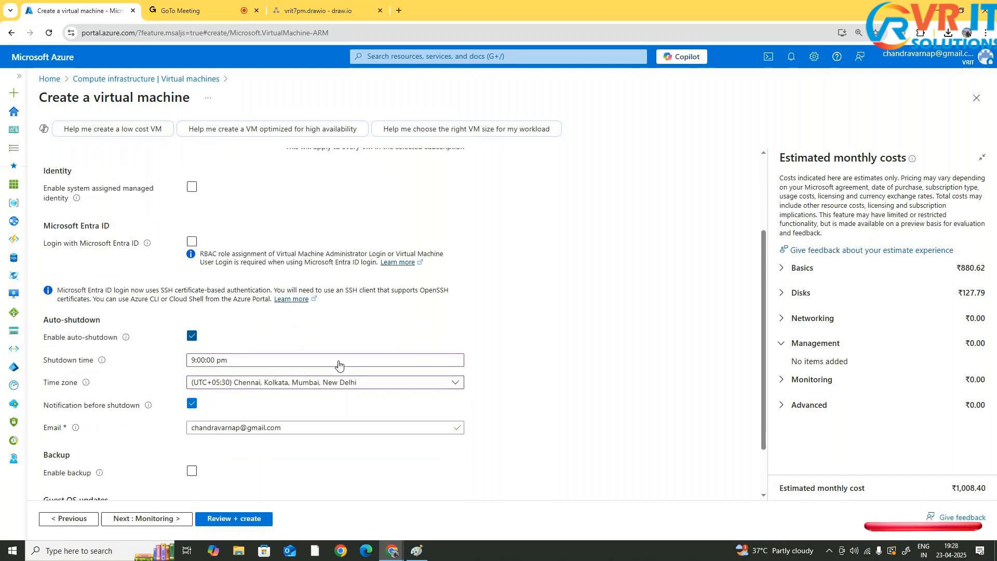
click(192, 357)
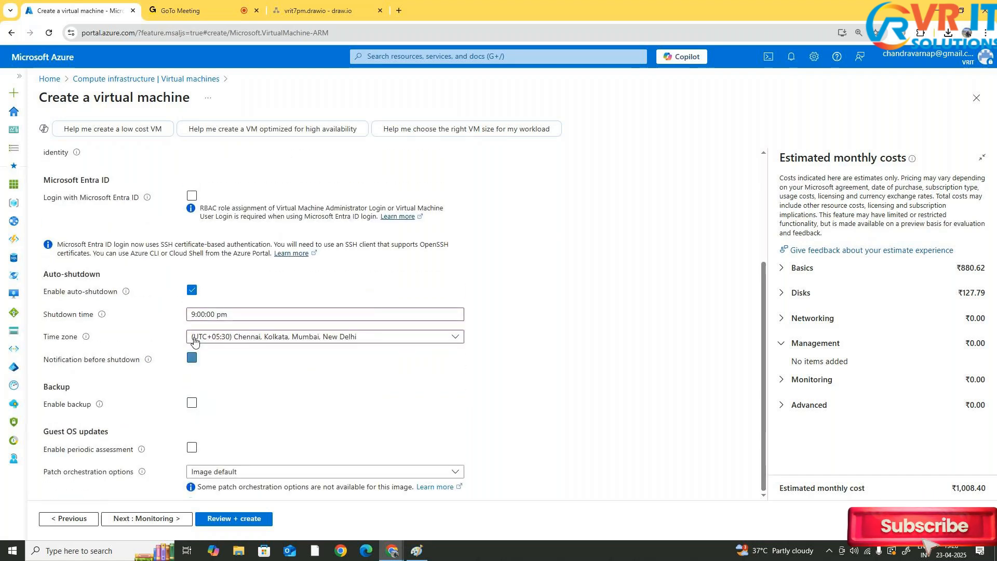
Try enabling backup for the VM and review its vault and policy options, then switch it off
click(192, 402)
scroll(323, 430, down, 3)
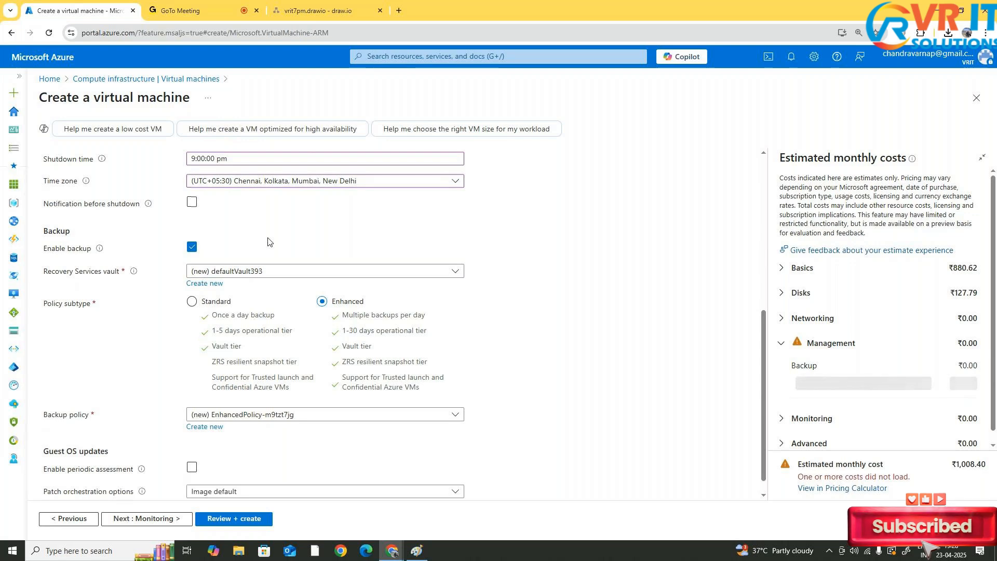
click(192, 247)
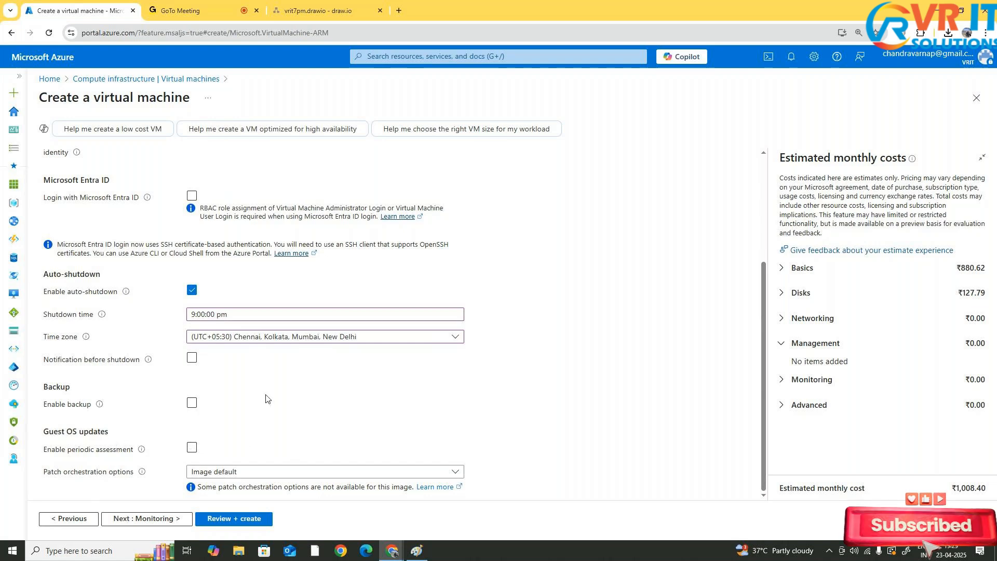
Leave guest OS periodic assessment off and continue to the Monitoring settings
click(192, 449)
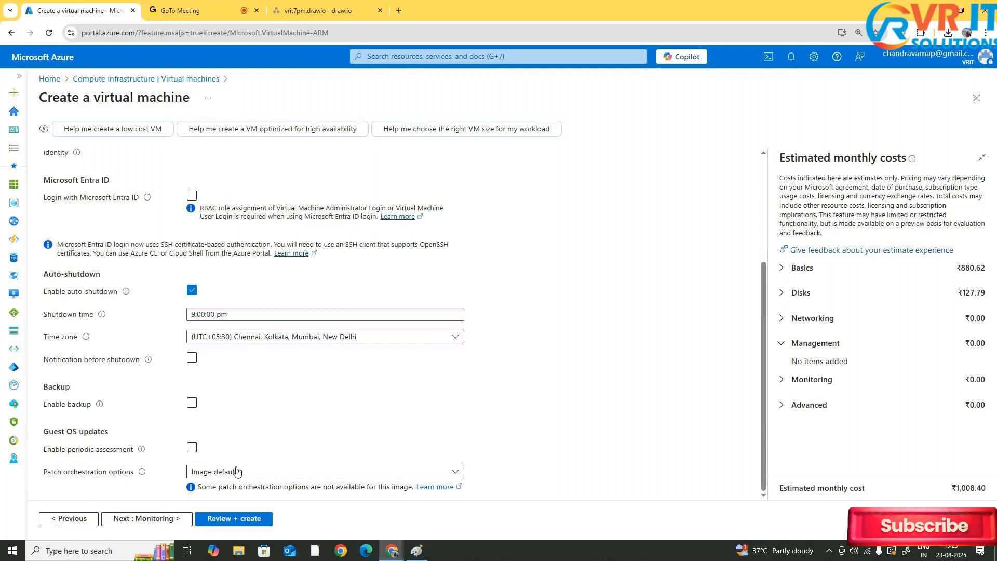
scroll(236, 471, up, 3)
scroll(133, 506, down, 3)
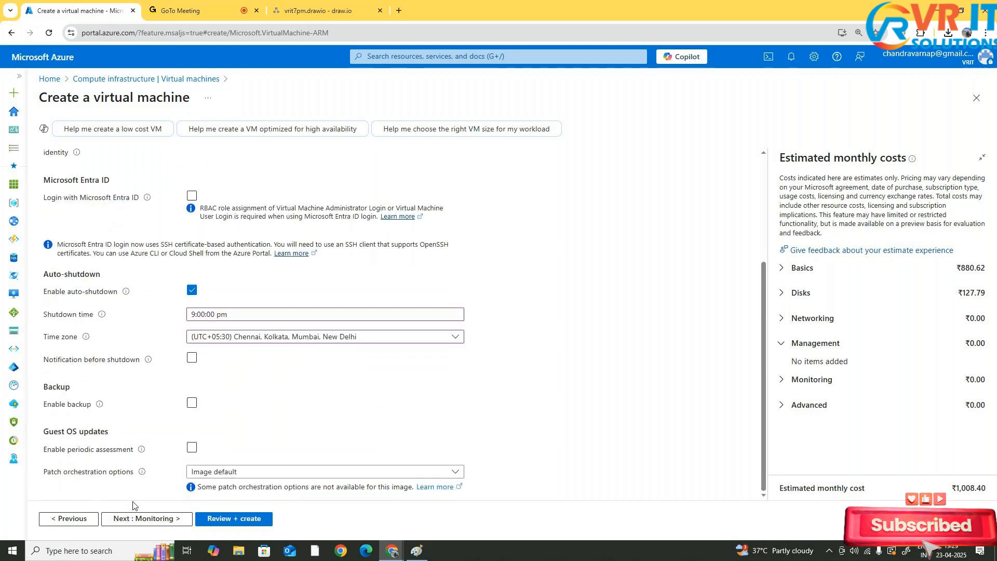
click(139, 517)
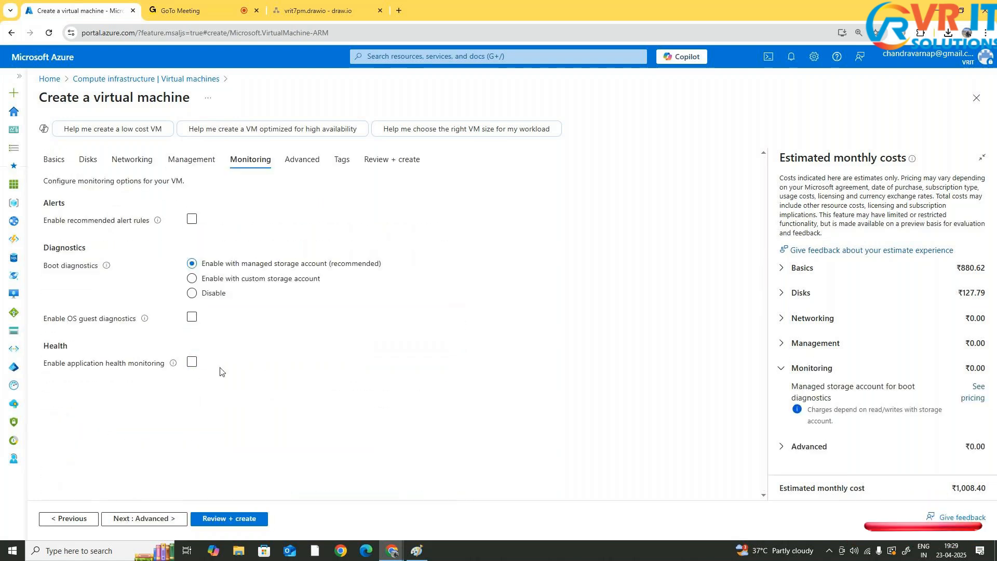
Try enabling recommended alert rules with an available memory threshold of 1 GB, then cancel them
click(193, 220)
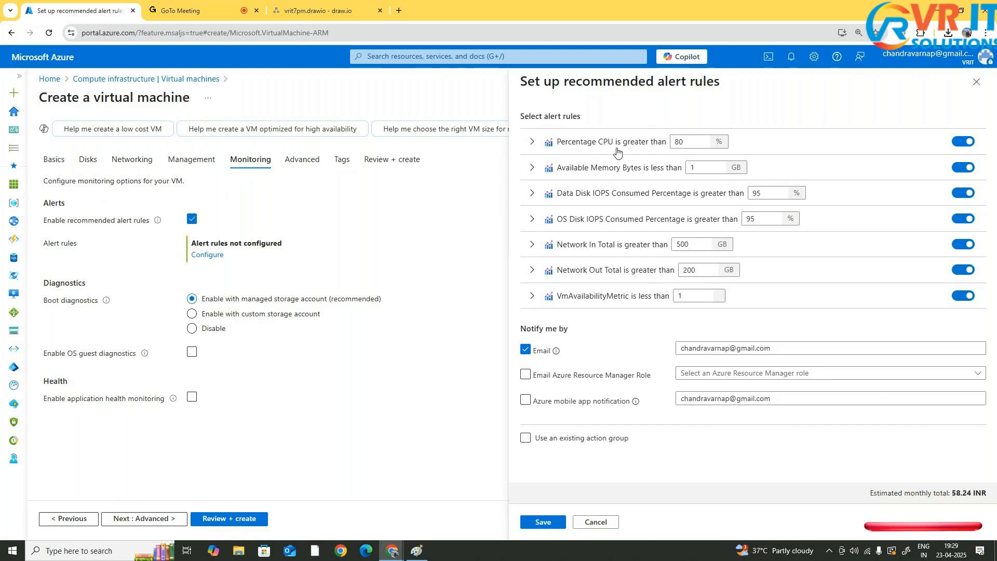
click(693, 165)
key(BackSpace)
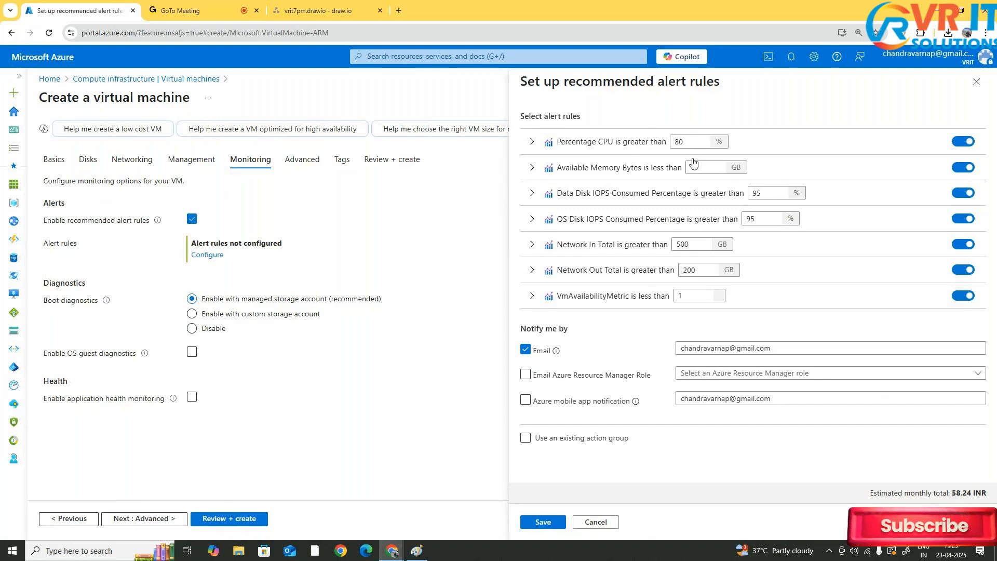
text(1)
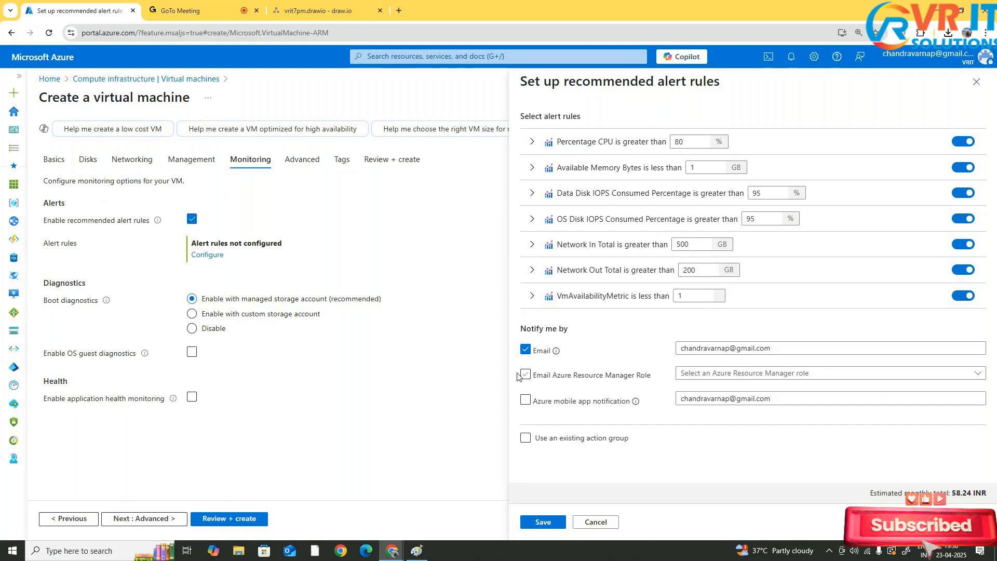
click(595, 522)
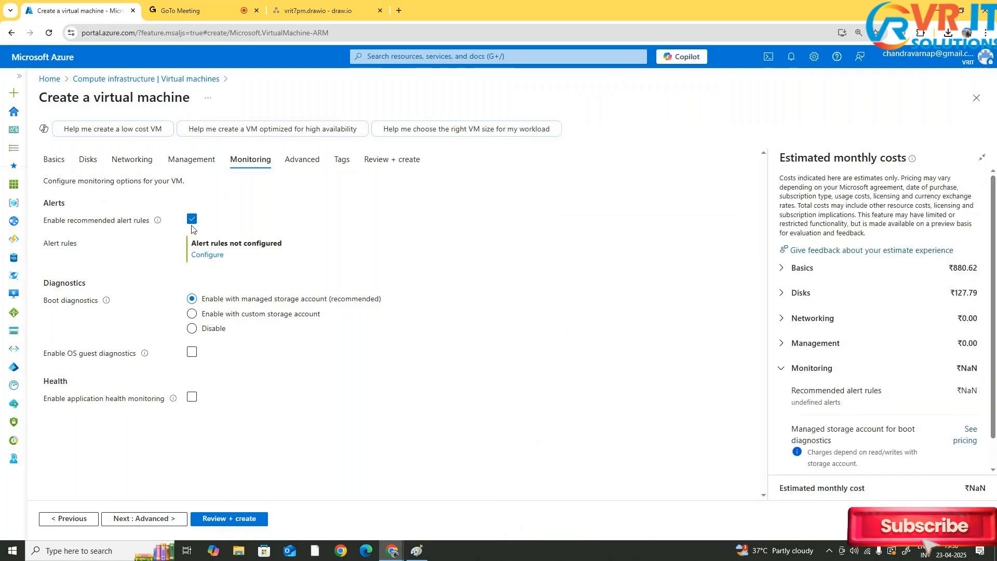
click(192, 219)
click(192, 219)
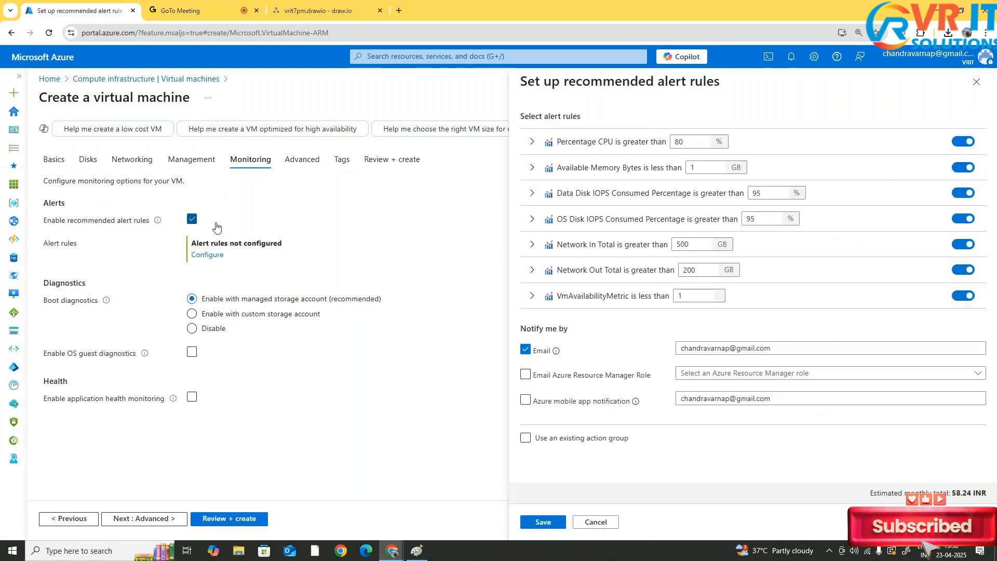
click(191, 219)
click(976, 81)
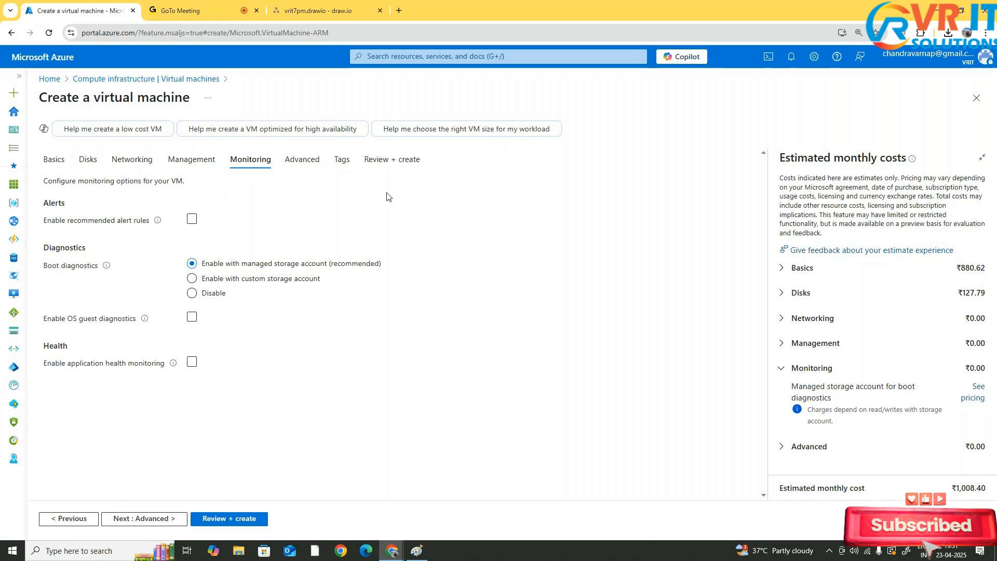
Disable boot diagnostics and continue to the Advanced settings
click(218, 294)
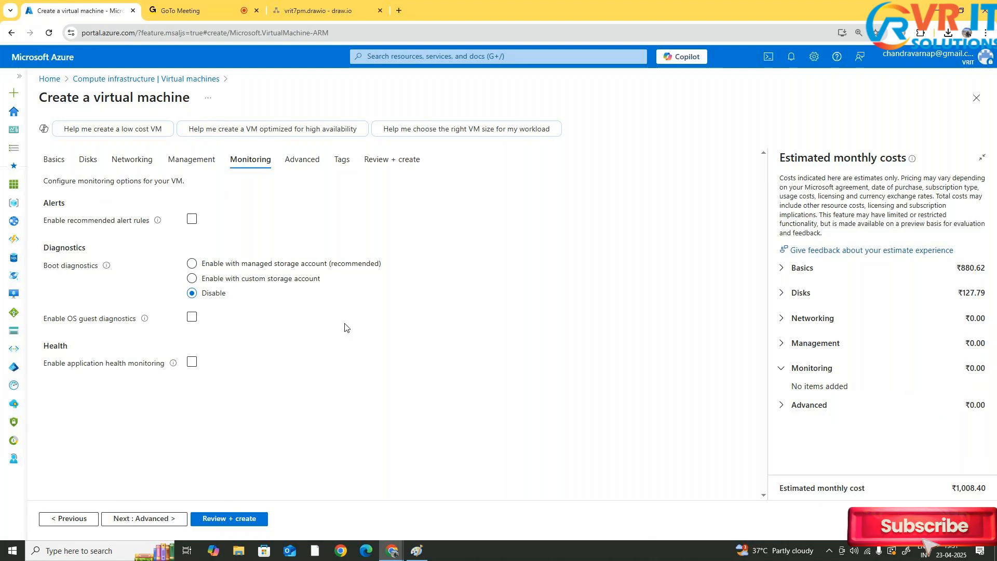
click(123, 519)
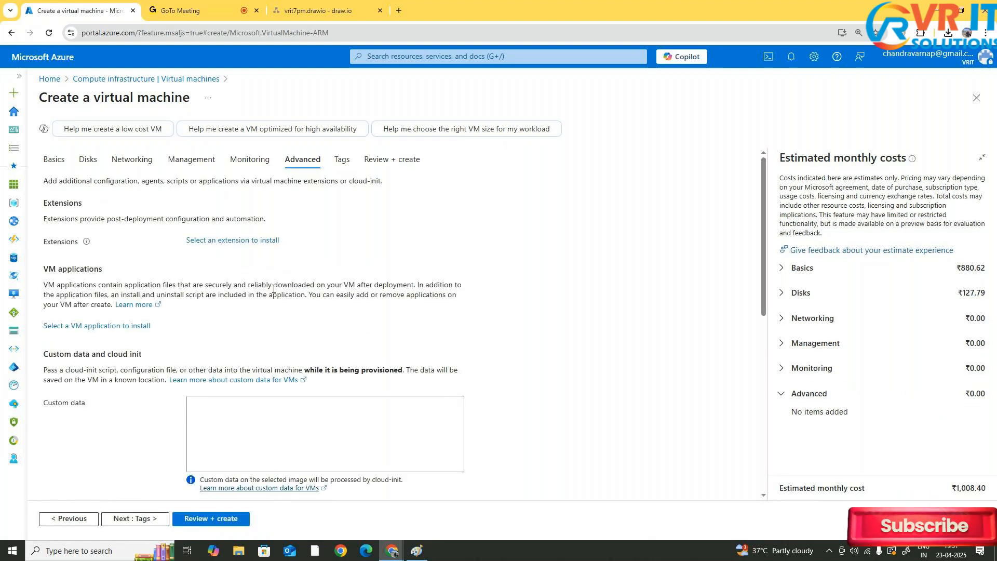
scroll(275, 287, down, 1)
scroll(272, 292, up, 1)
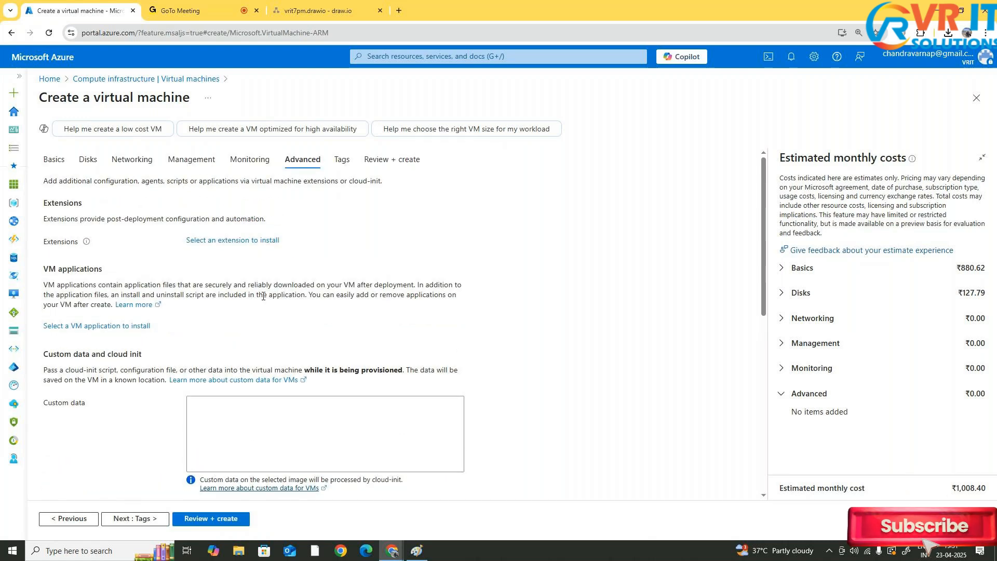
Examine the Advanced settings: extensions, VM applications, custom data, user data, NVMe, host and placement options
scroll(264, 280, down, 1)
scroll(267, 234, up, 1)
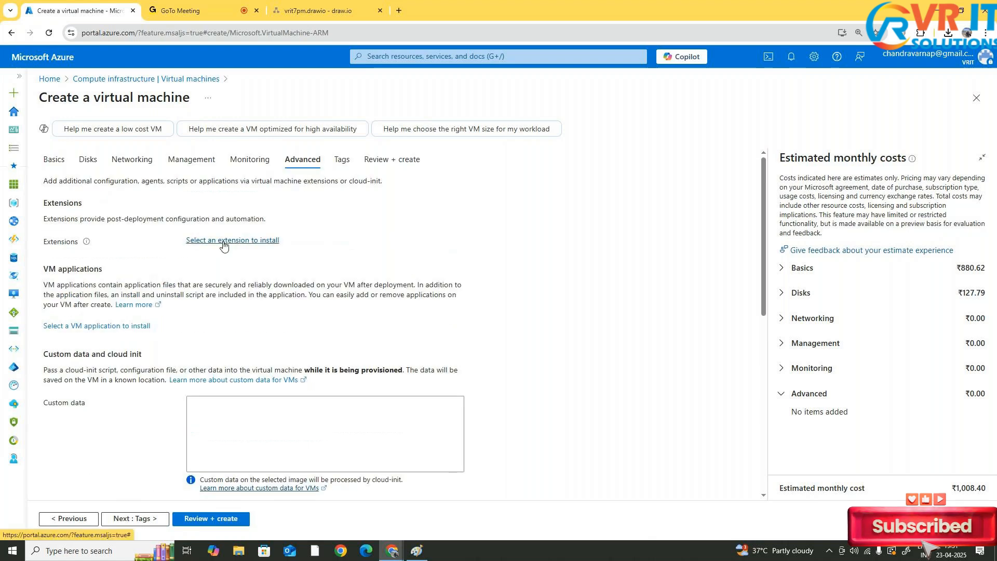
scroll(252, 292, down, 2)
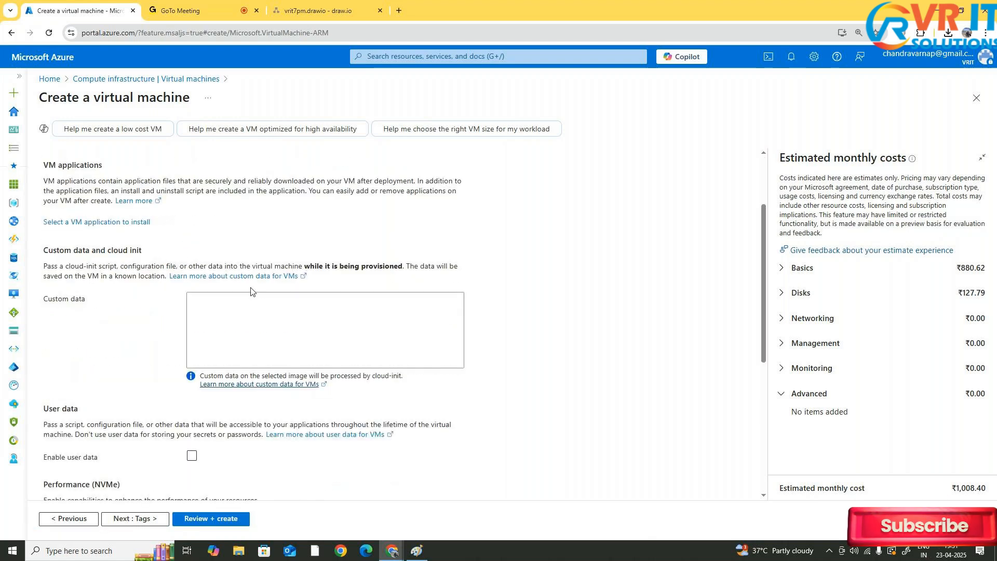
click(310, 318)
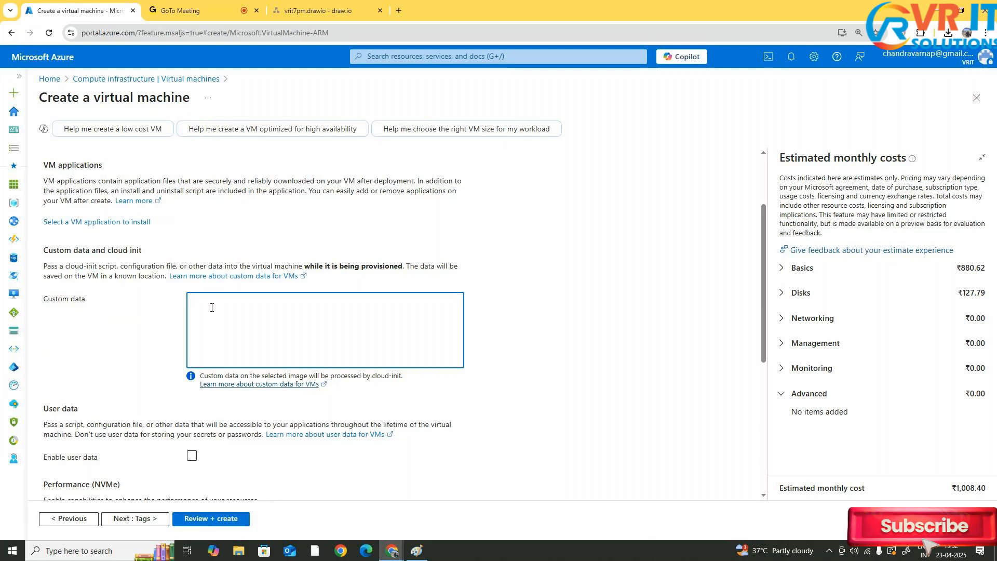
right_click(356, 367)
click(284, 336)
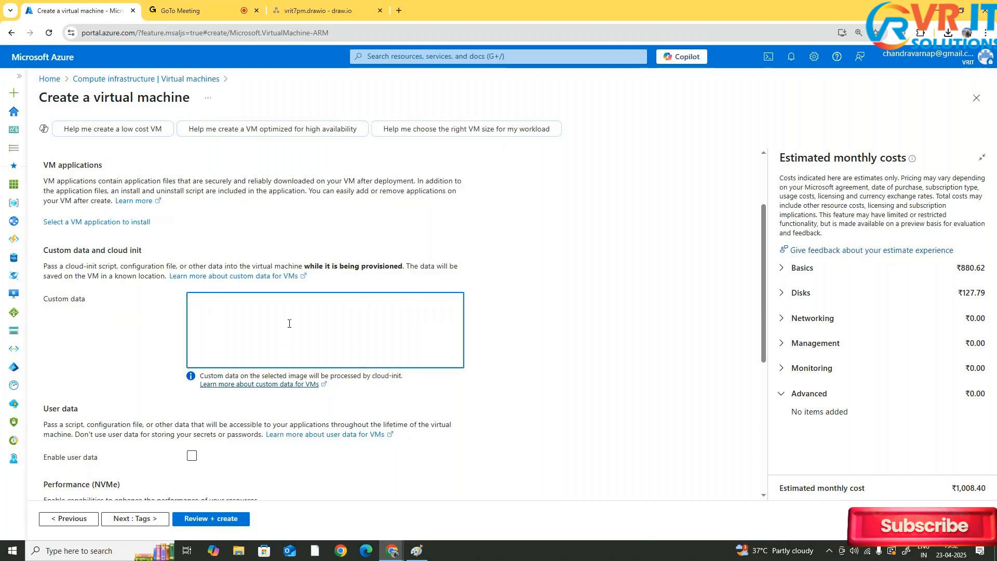
click(46, 300)
drag(46, 300, 126, 310)
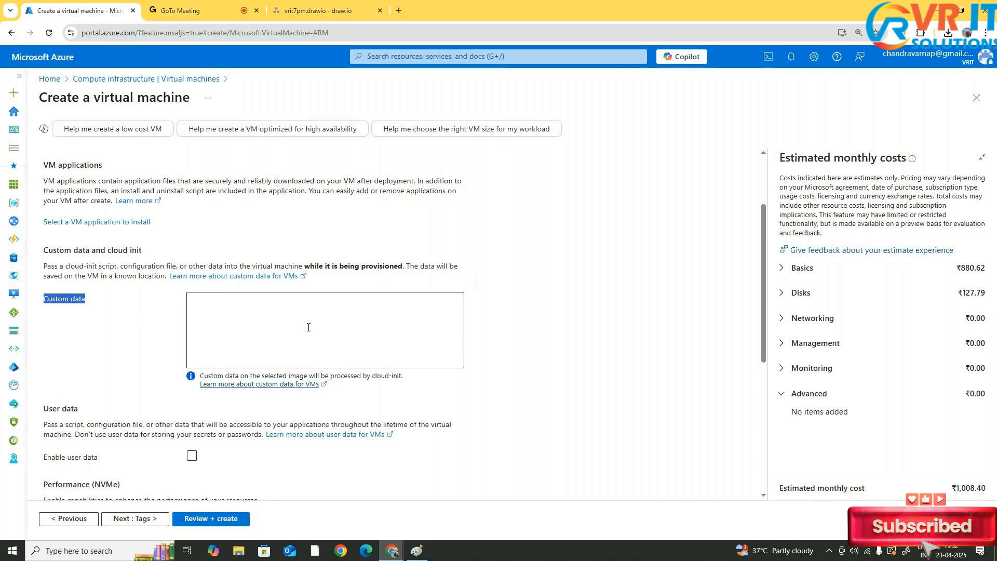
scroll(308, 327, down, 4)
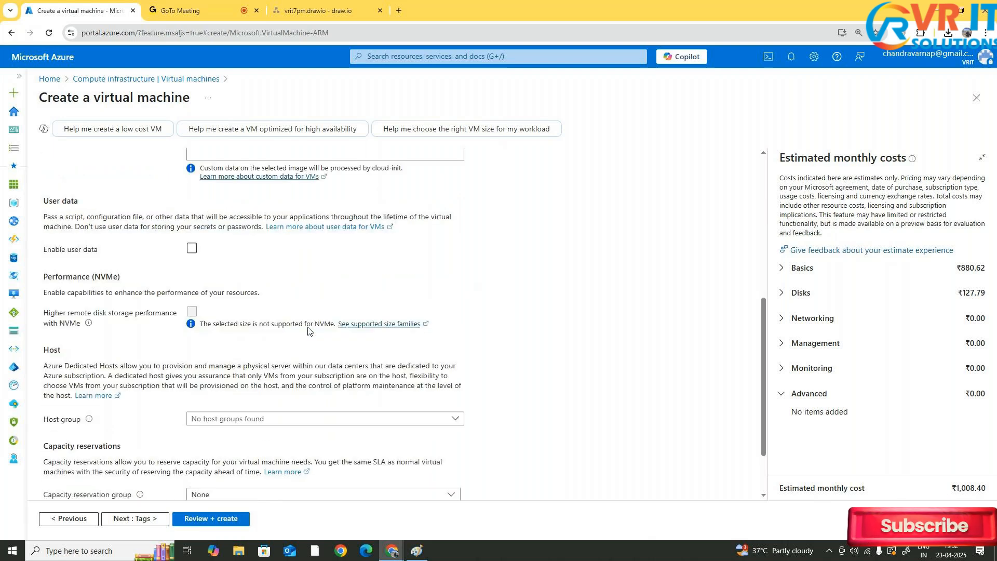
scroll(289, 333, down, 1)
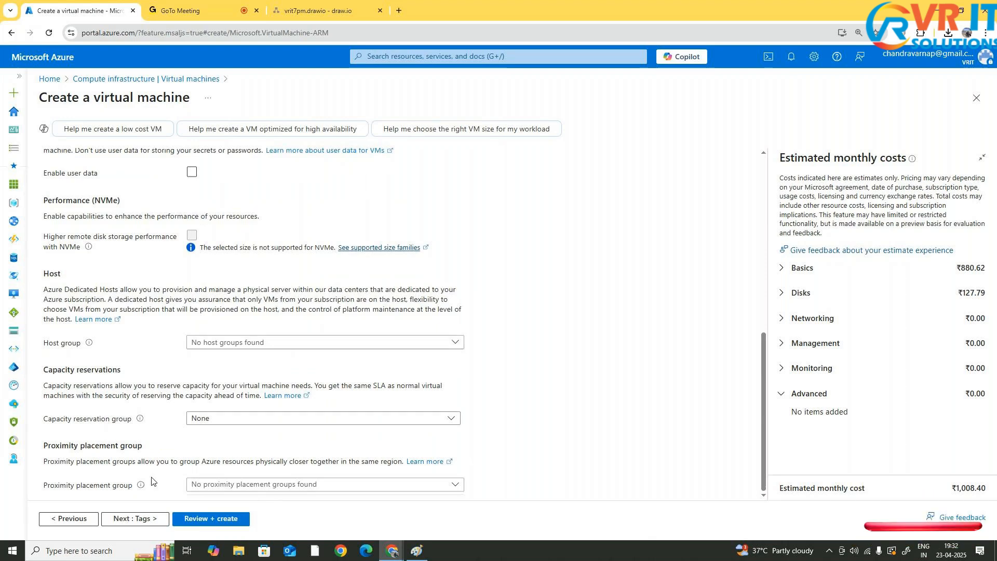
Skip the Tags page, open Review + create, and review the validated VM configuration summary
click(155, 518)
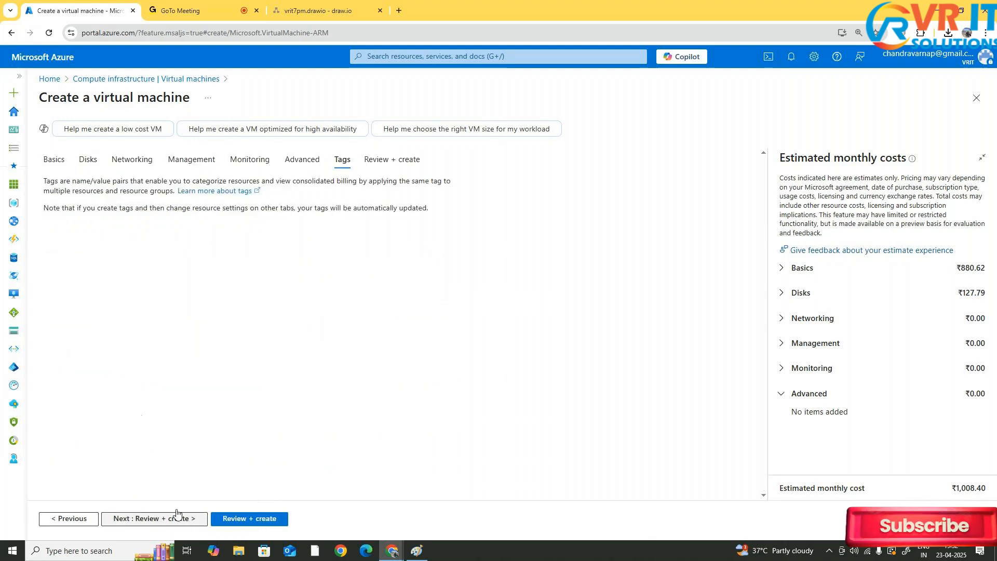
click(233, 519)
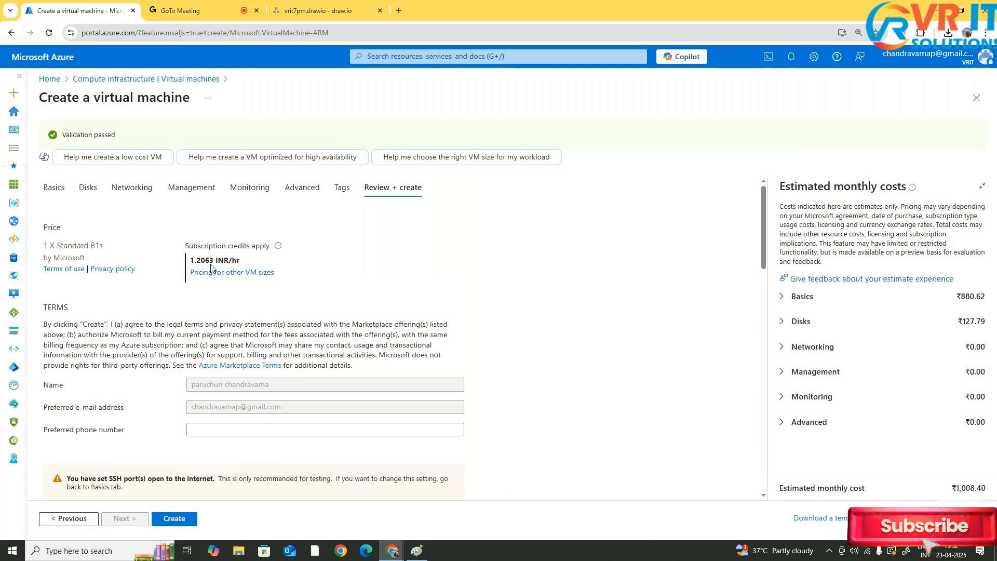
scroll(211, 266, down, 1)
scroll(211, 267, down, 15)
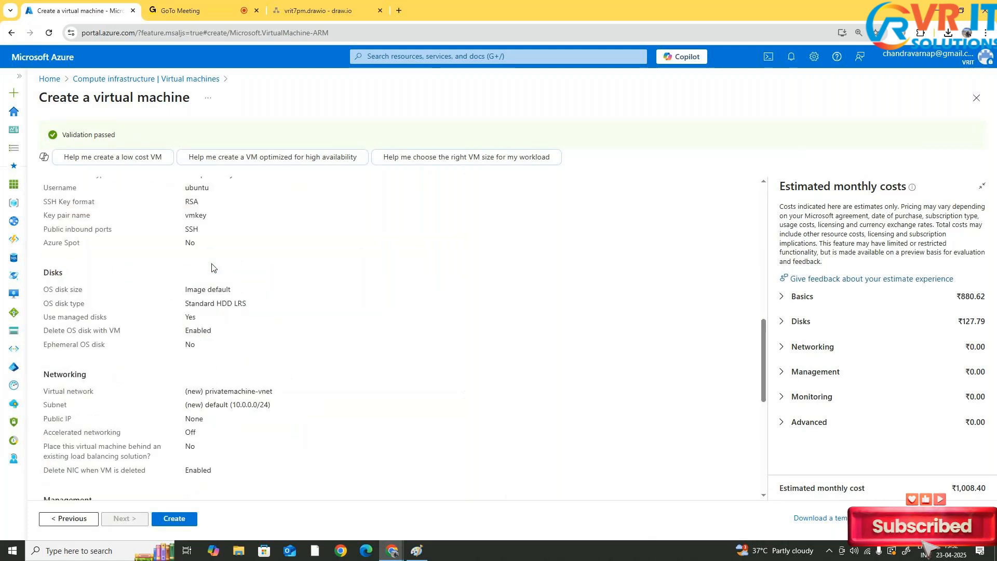
scroll(212, 266, up, 1)
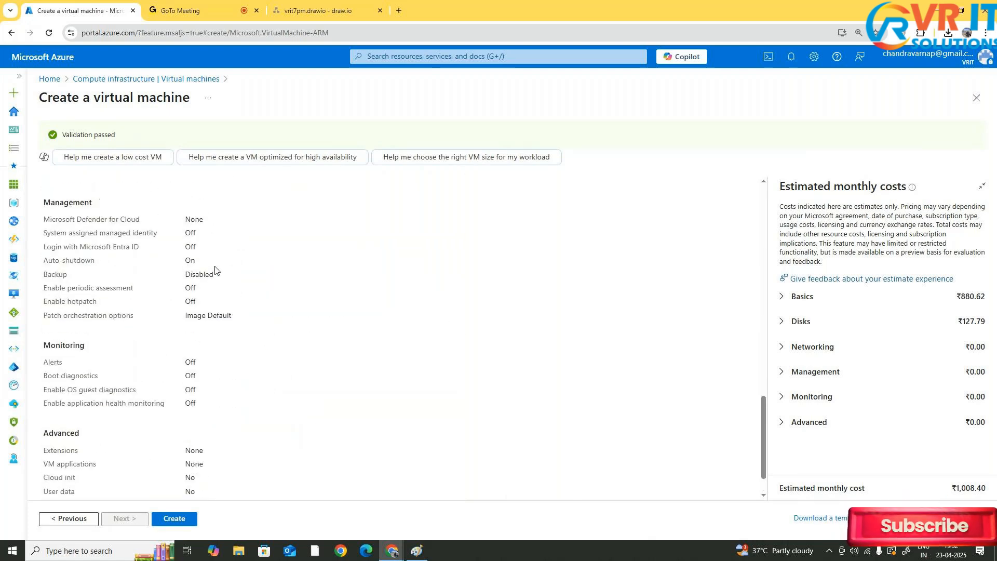
scroll(193, 412, down, 1)
Create the virtual machine, downloading the newly generated private key and creating the resource
click(193, 517)
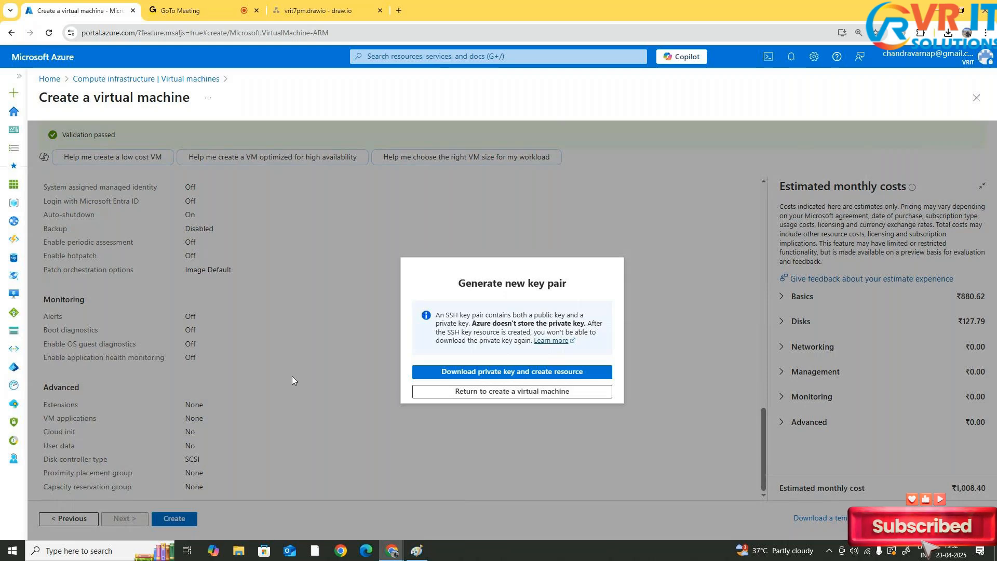
click(524, 371)
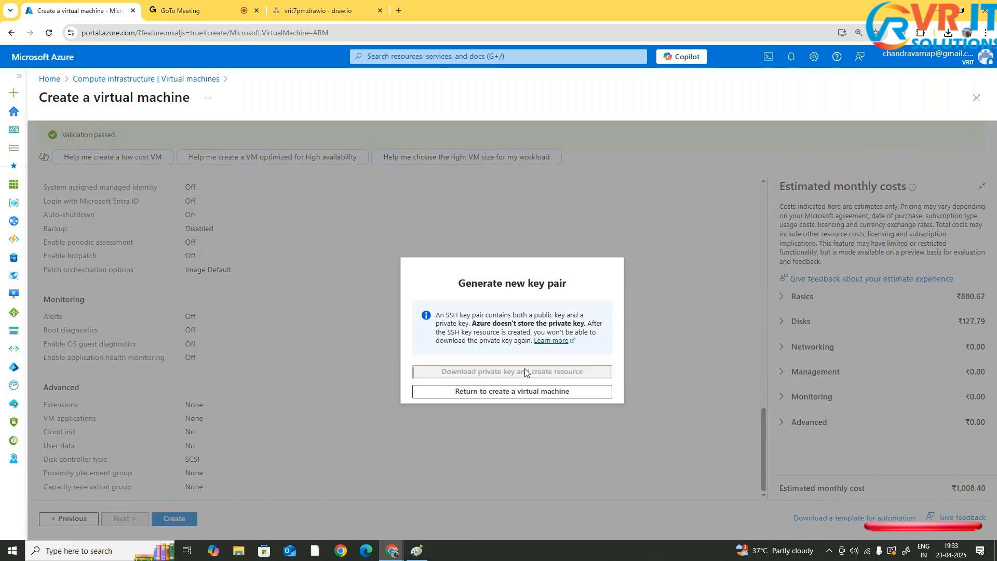
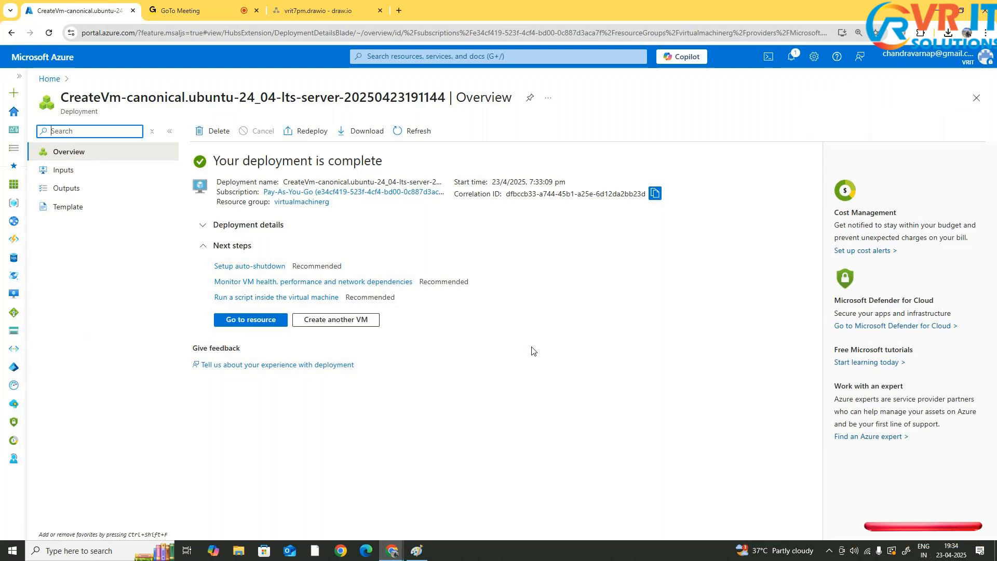
Open the newly deployed virtual machine and examine its overview properties, networking, size, disk and auto-shutdown details
click(251, 319)
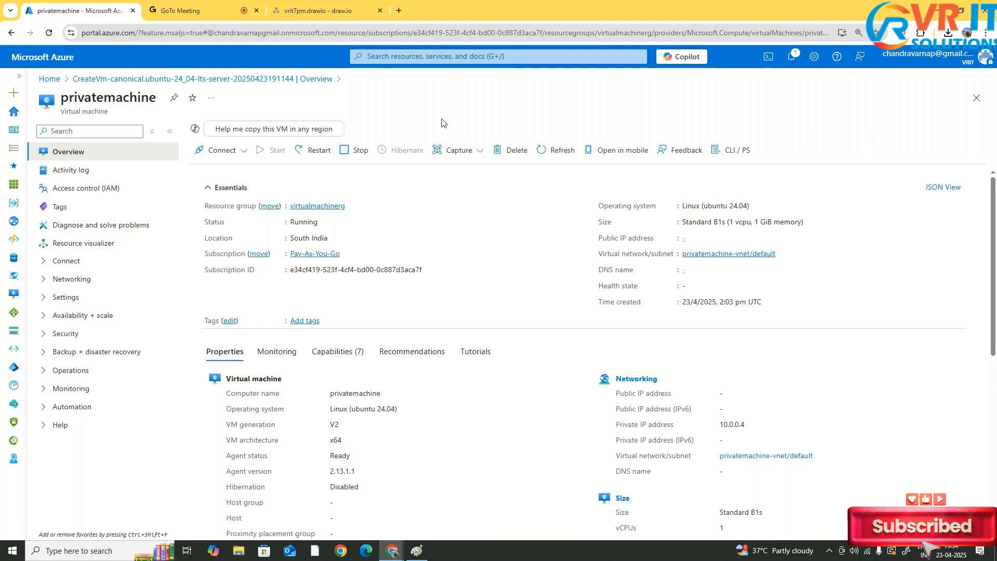
scroll(580, 233, down, 3)
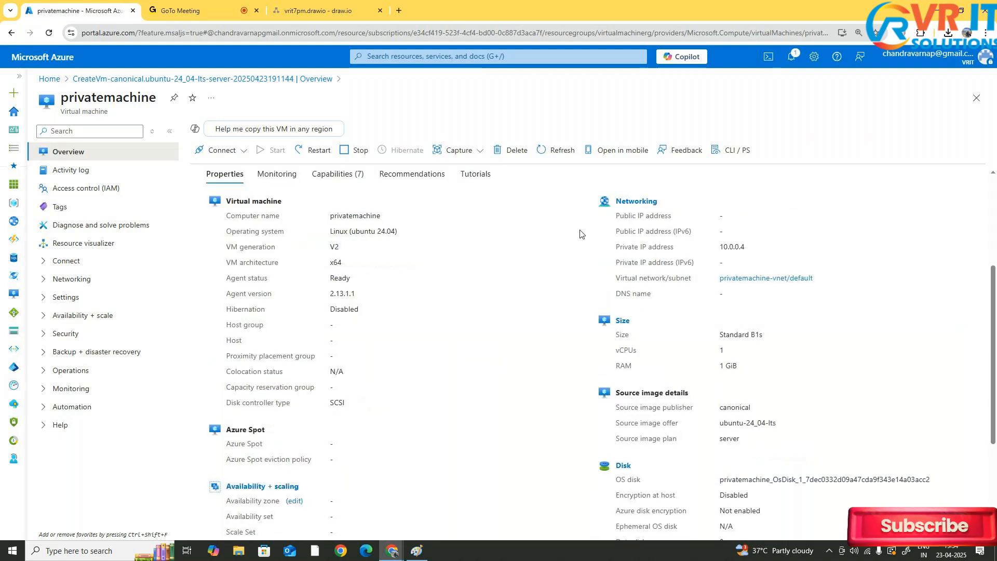
scroll(580, 234, up, 3)
scroll(581, 234, down, 6)
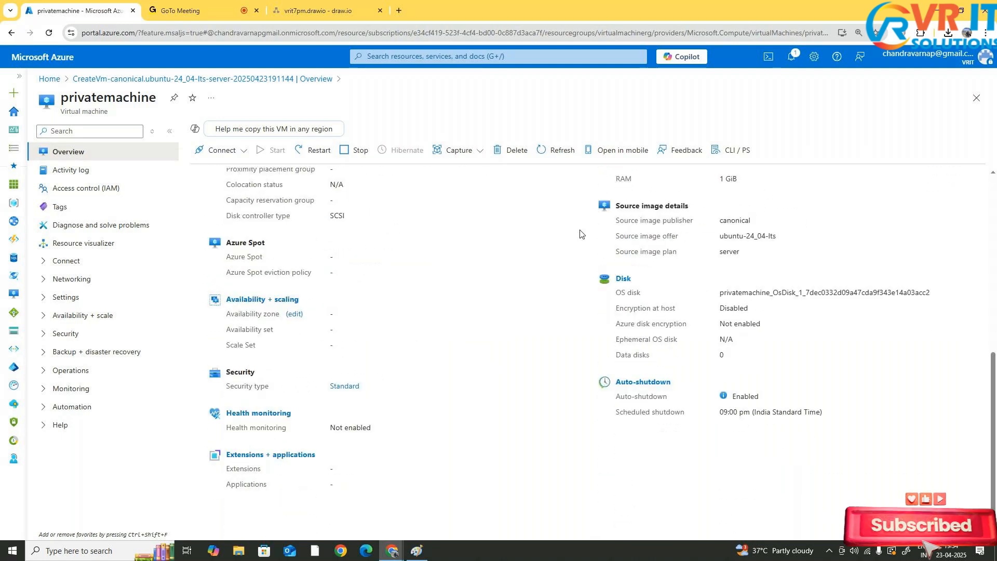
scroll(579, 218, up, 4)
scroll(579, 214, up, 2)
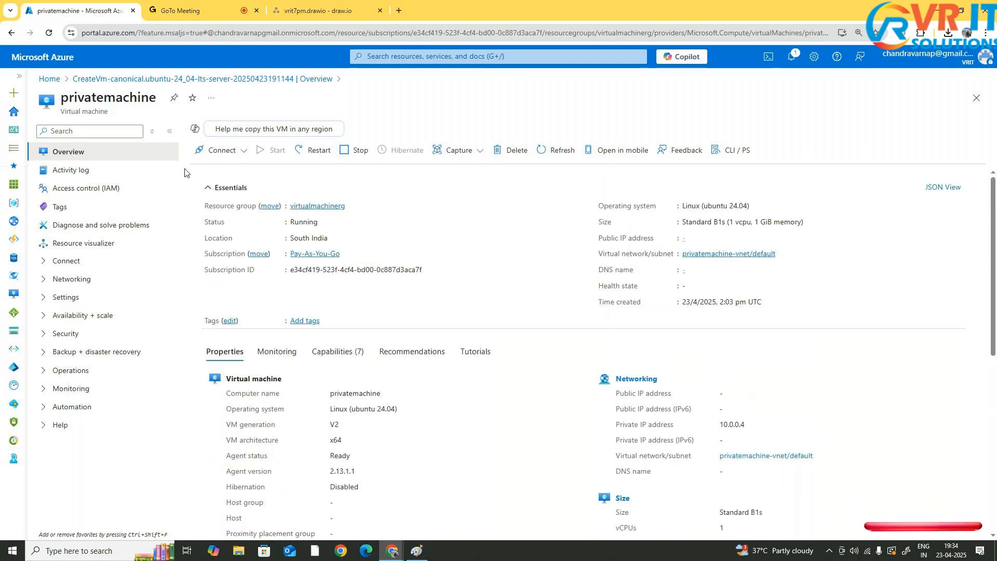
Open the virtual machine's Connect page
click(231, 154)
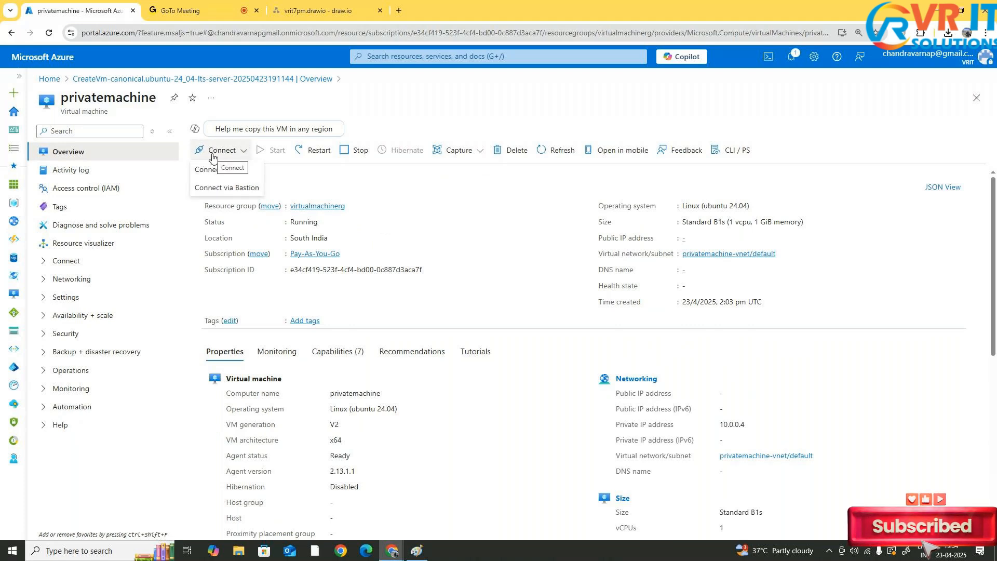
click(212, 157)
drag(61, 97, 148, 102)
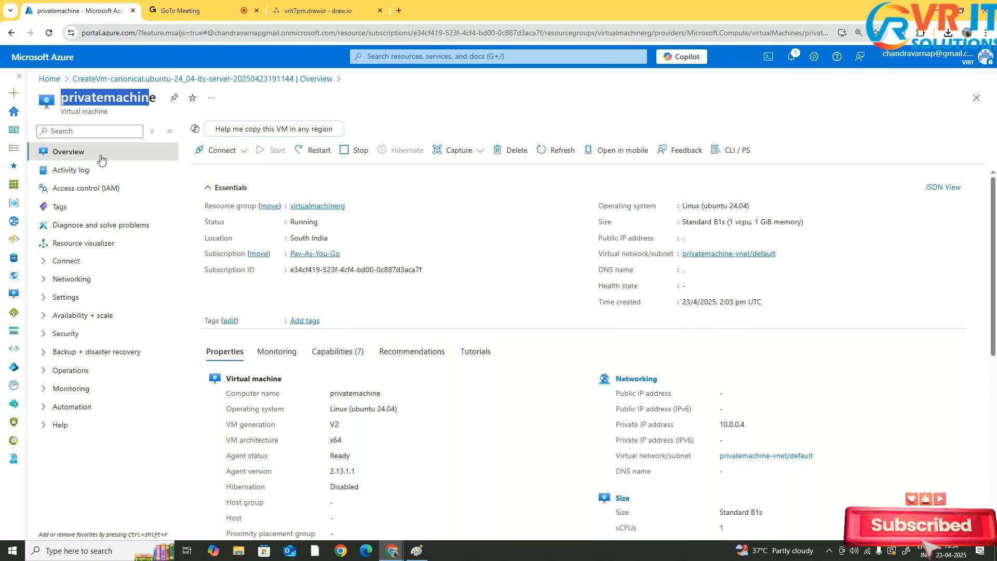
click(223, 157)
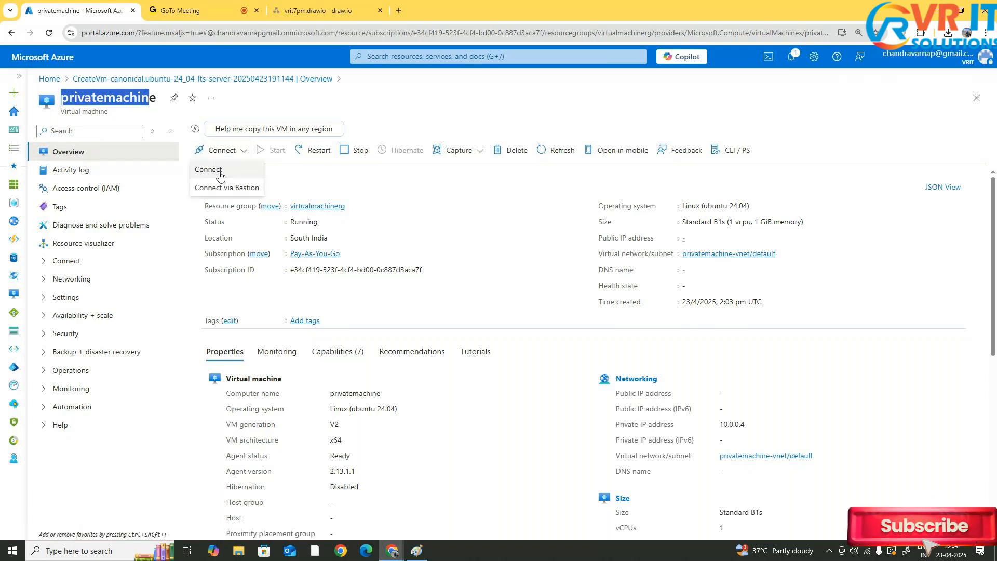
click(222, 171)
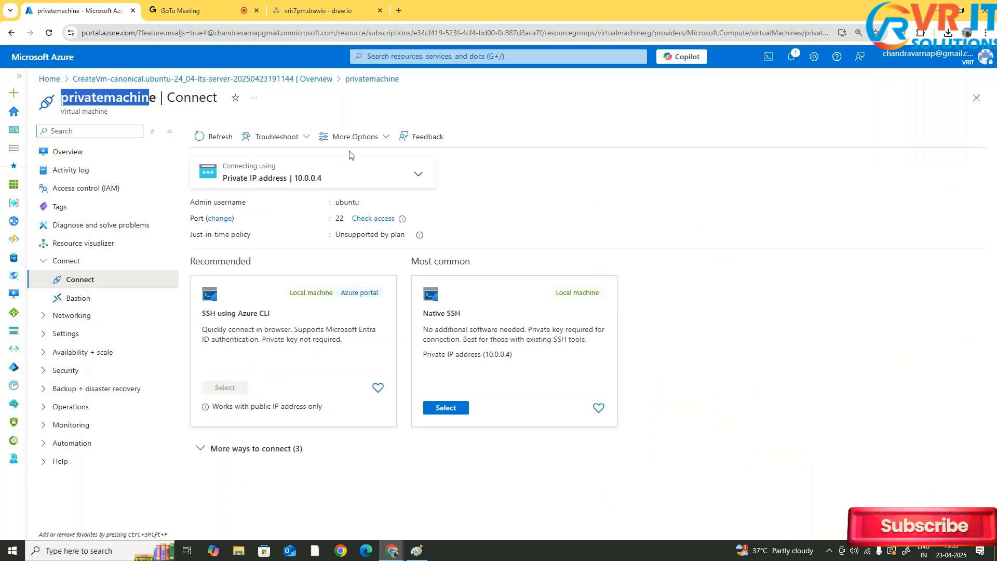
Keep the private IP address 10.0.0.4 as the connection target and choose the Native SSH method
click(417, 174)
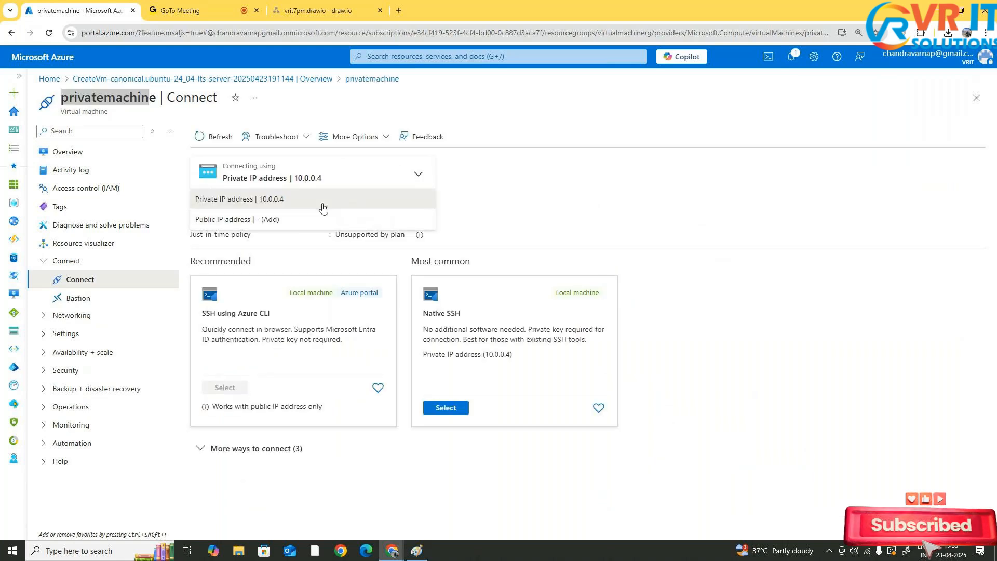
click(407, 200)
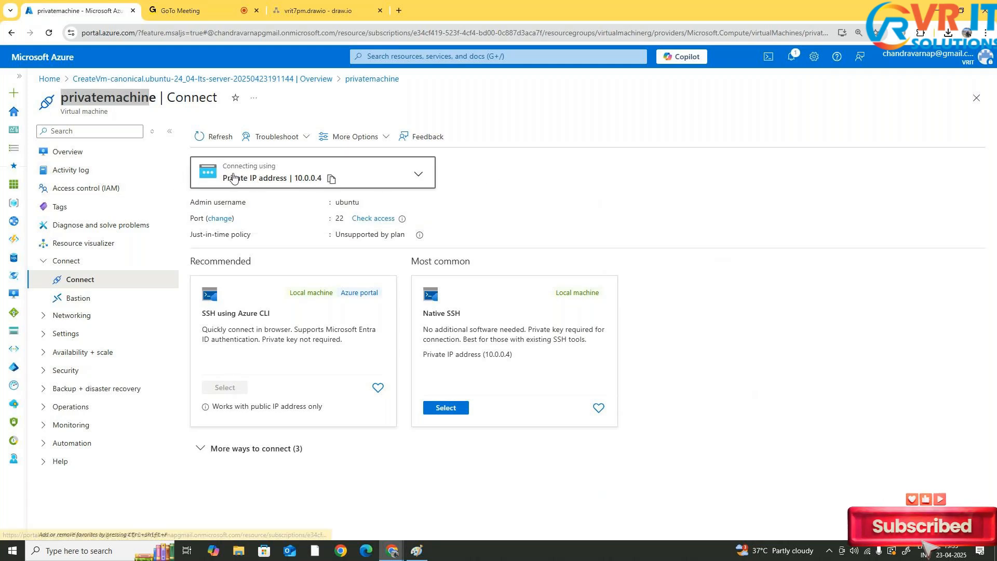
drag(428, 315, 466, 320)
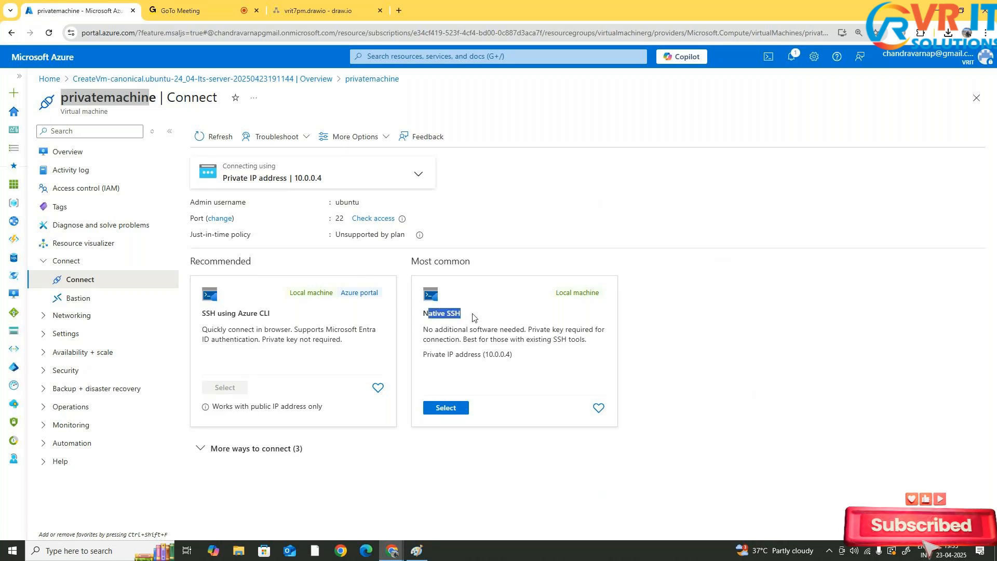
click(445, 407)
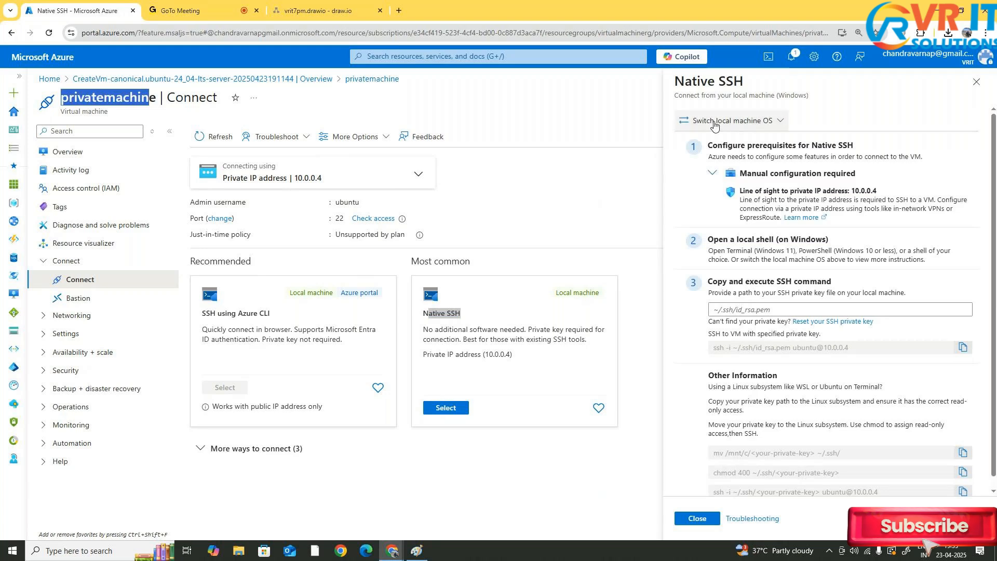
Copy the SSH command for connecting to the VM with the specified private key
scroll(844, 290, down, 1)
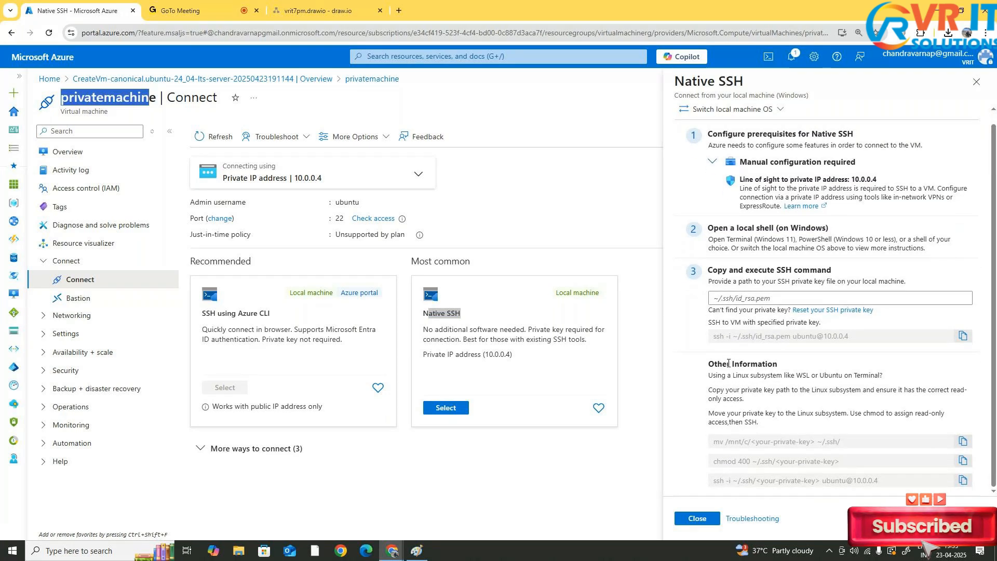
drag(716, 335, 829, 329)
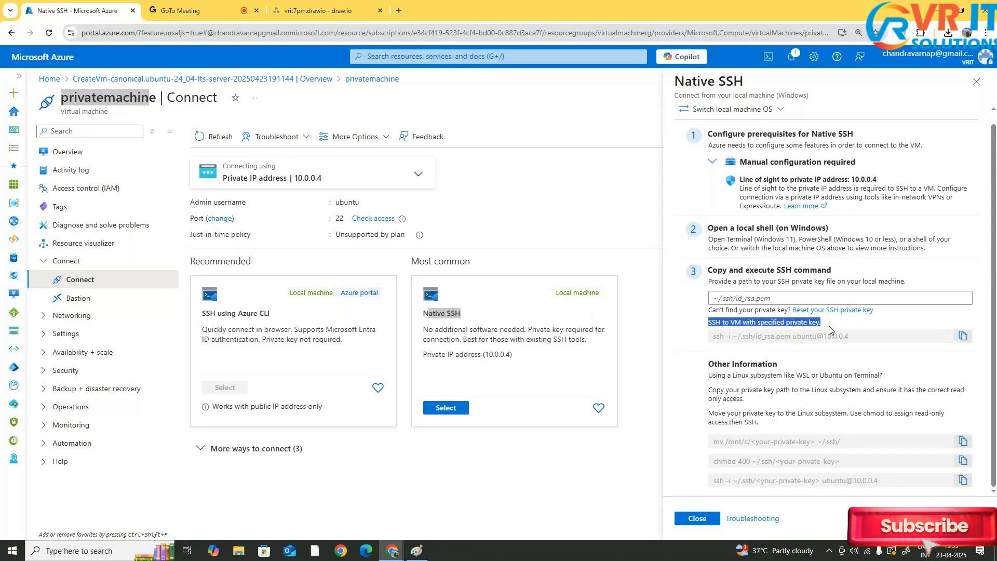
drag(713, 335, 850, 338)
key(super+c)
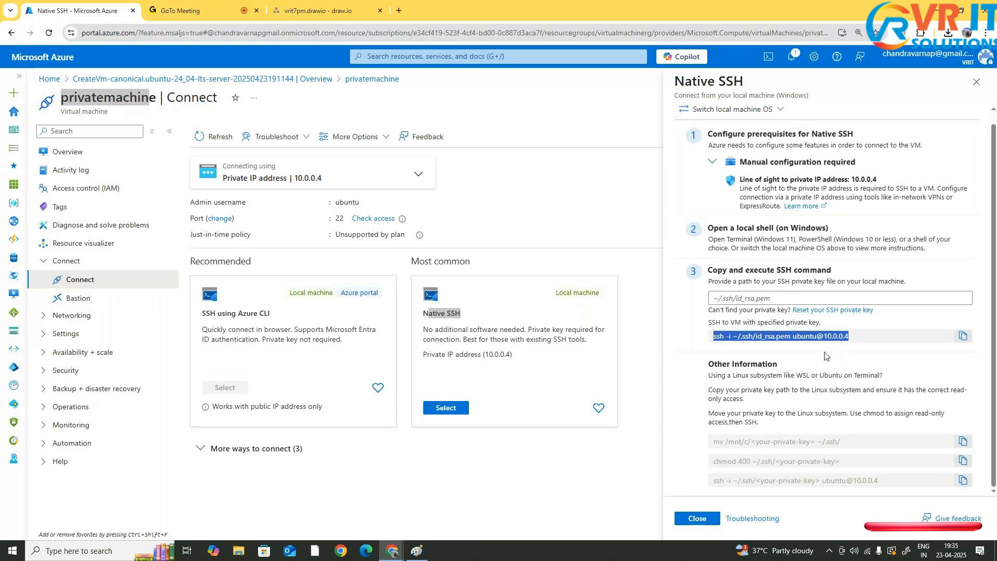
Search for cmd and open Command Prompt
click(99, 551)
text(c)
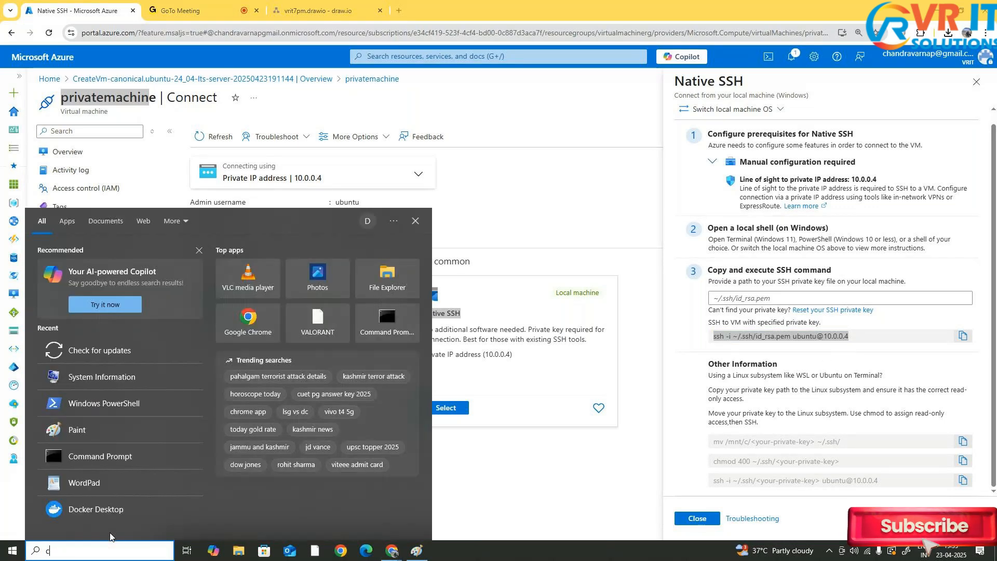
text(md)
key(Return)
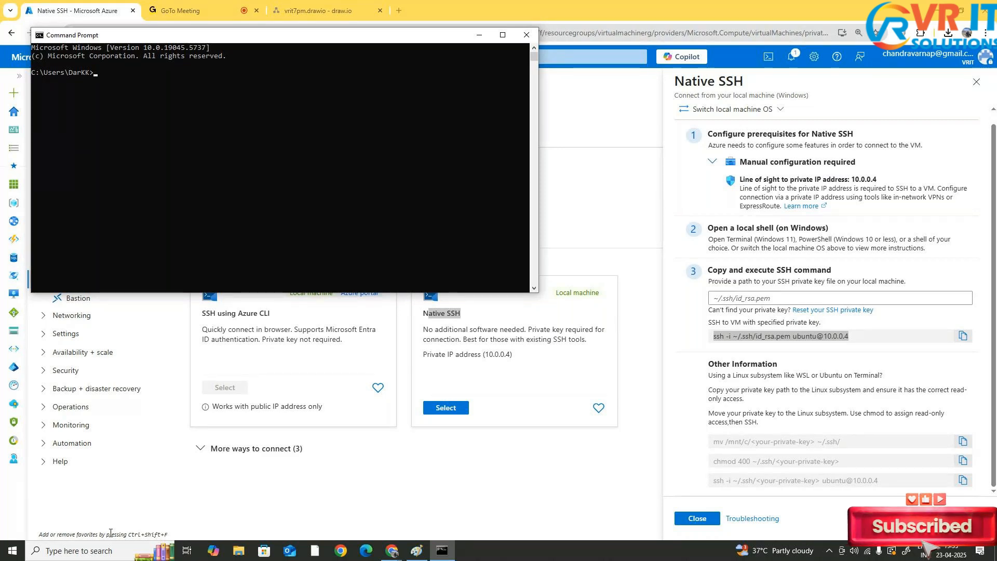
click(502, 35)
right_click(166, 116)
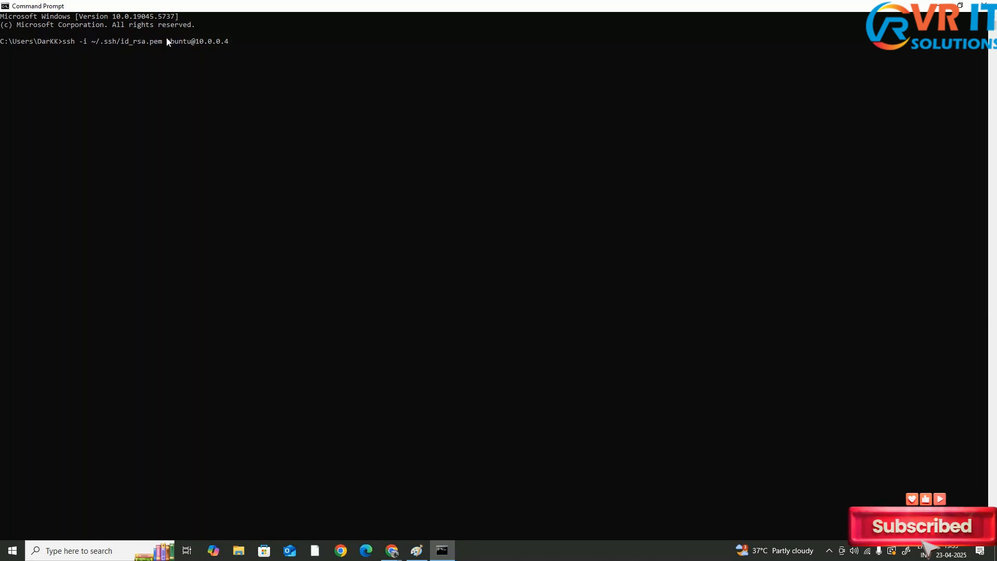
drag(168, 42, 189, 43)
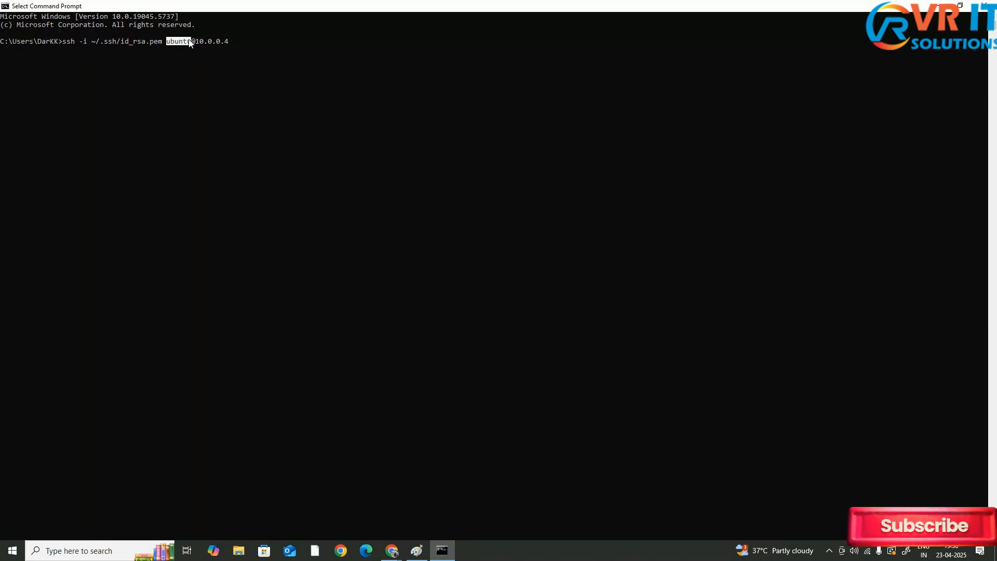
scroll(194, 57, up, 5)
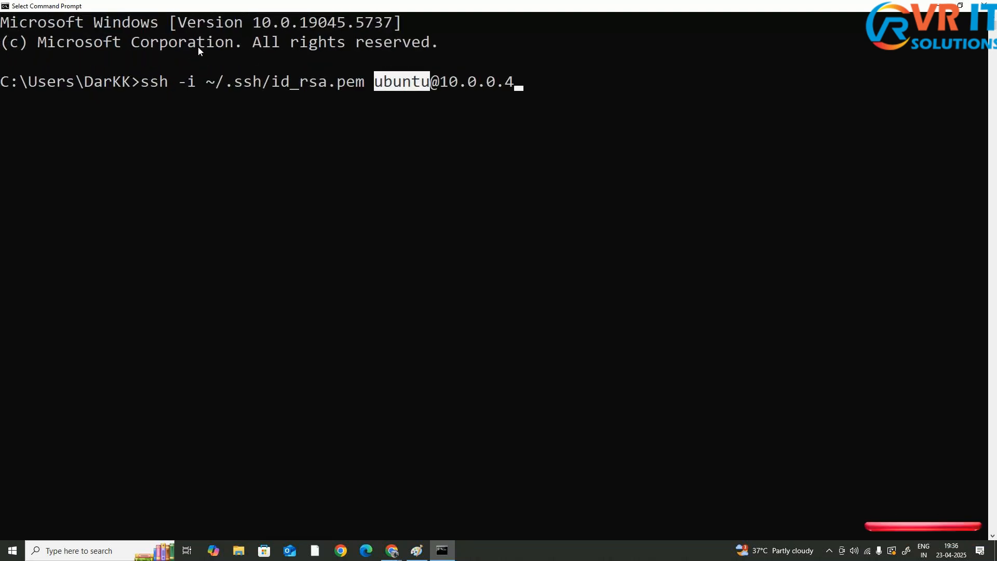
scroll(198, 47, up, 2)
drag(379, 84, 518, 94)
click(526, 84)
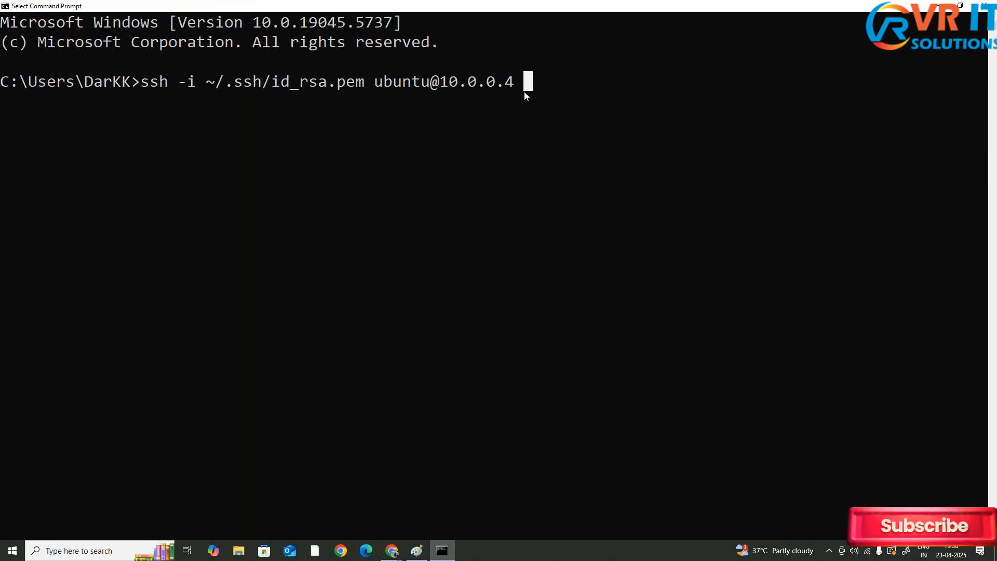
key(Escape)
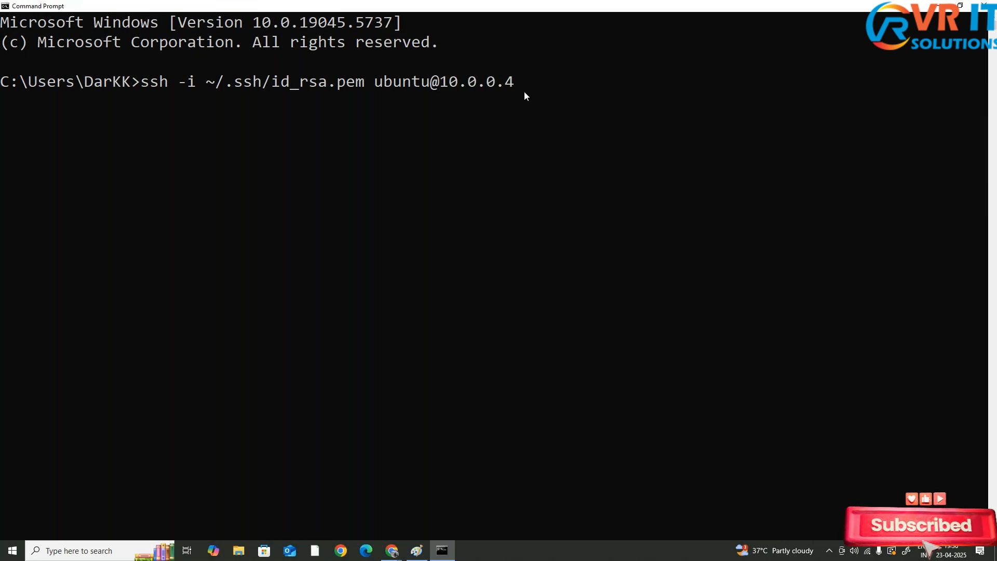
key(Return)
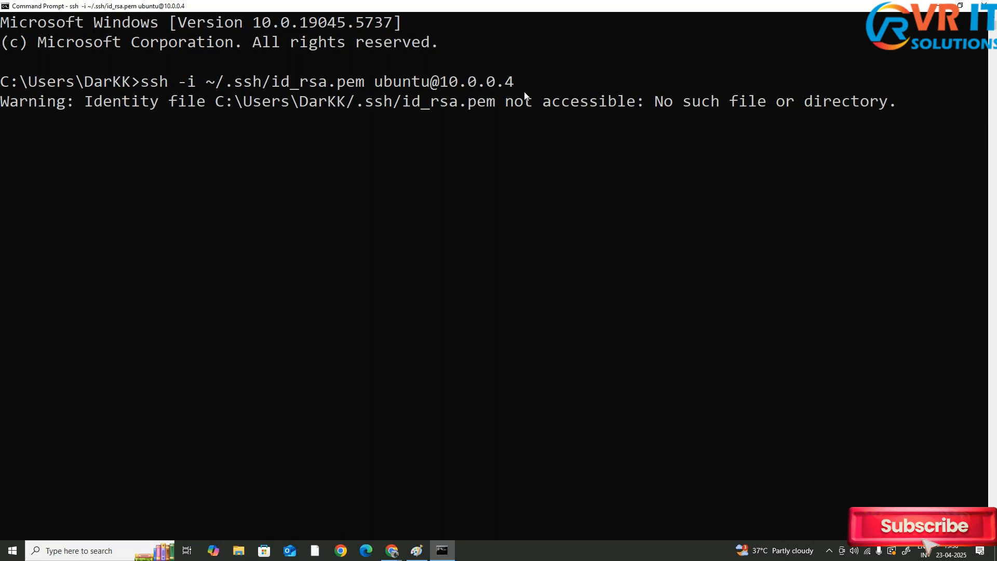
Examine the identity file warning and the key path it refers to
drag(80, 101, 215, 102)
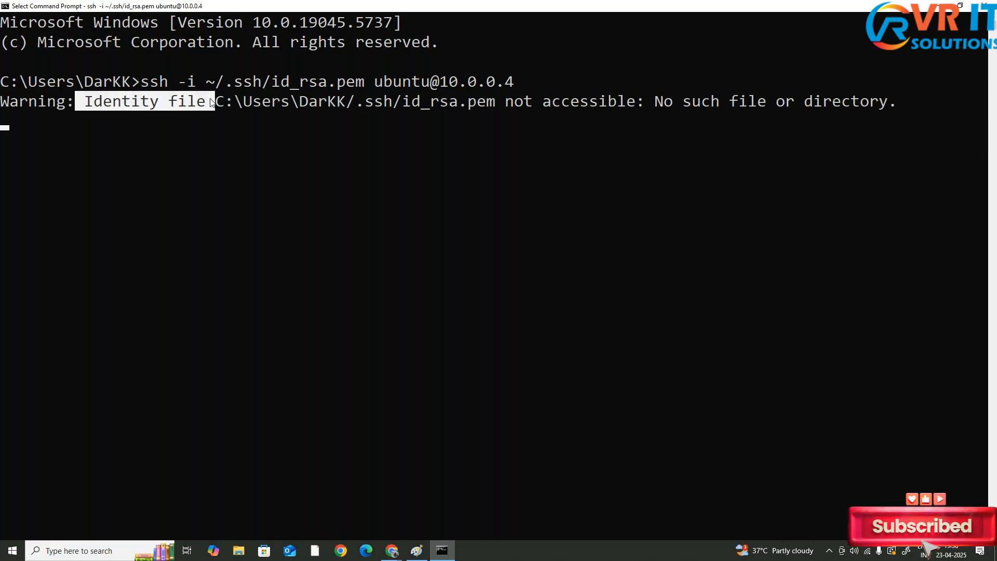
drag(274, 80, 363, 85)
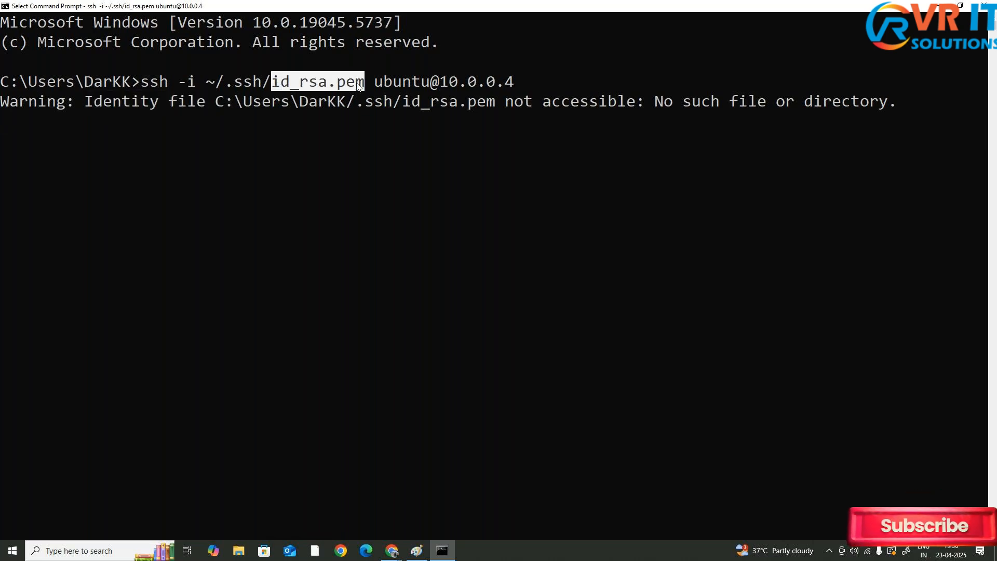
drag(244, 102, 893, 106)
click(493, 106)
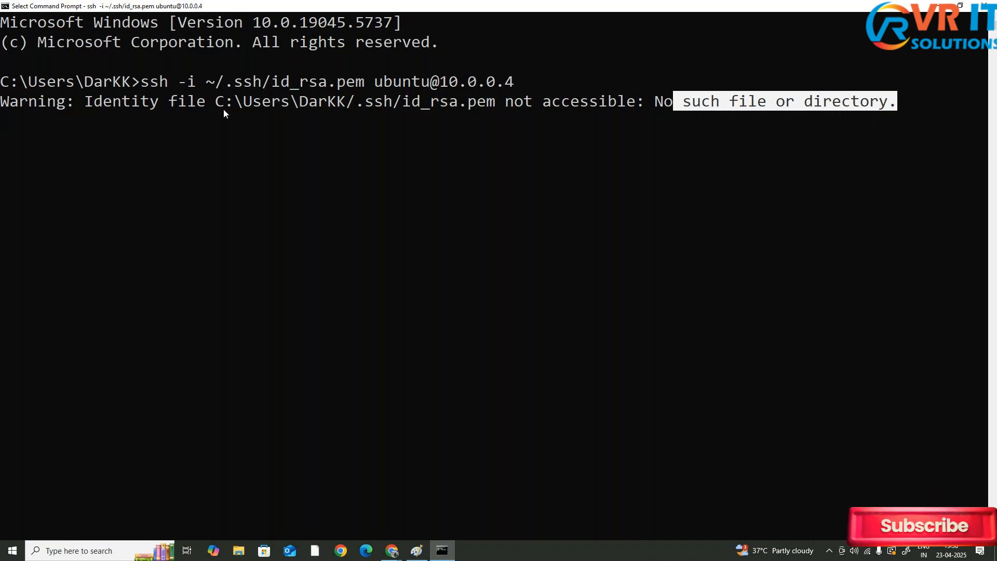
drag(216, 102, 497, 108)
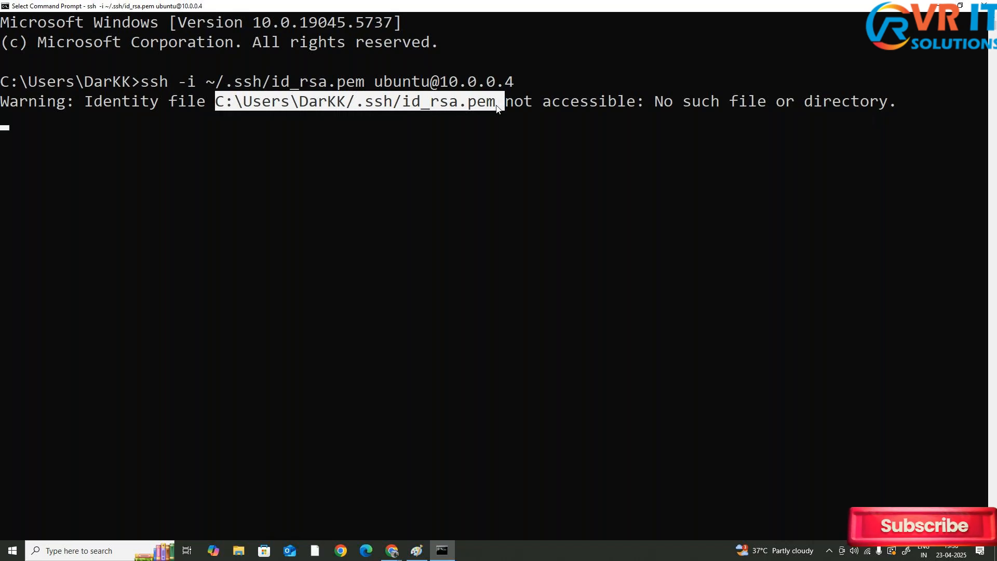
right_click(496, 106)
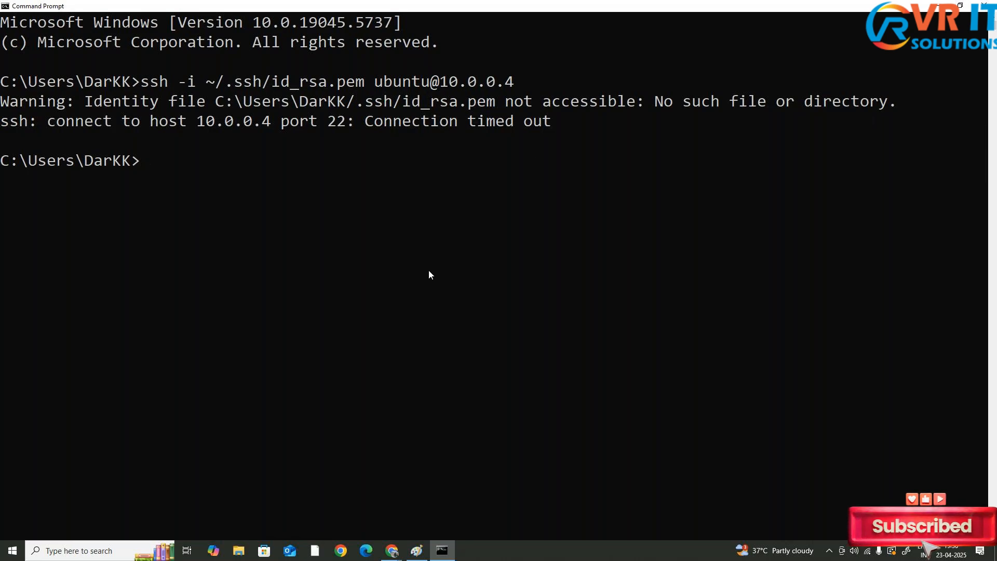
Start an ssh -i command and insert the Downloads folder path copied from File Explorer's address bar
text(ssh )
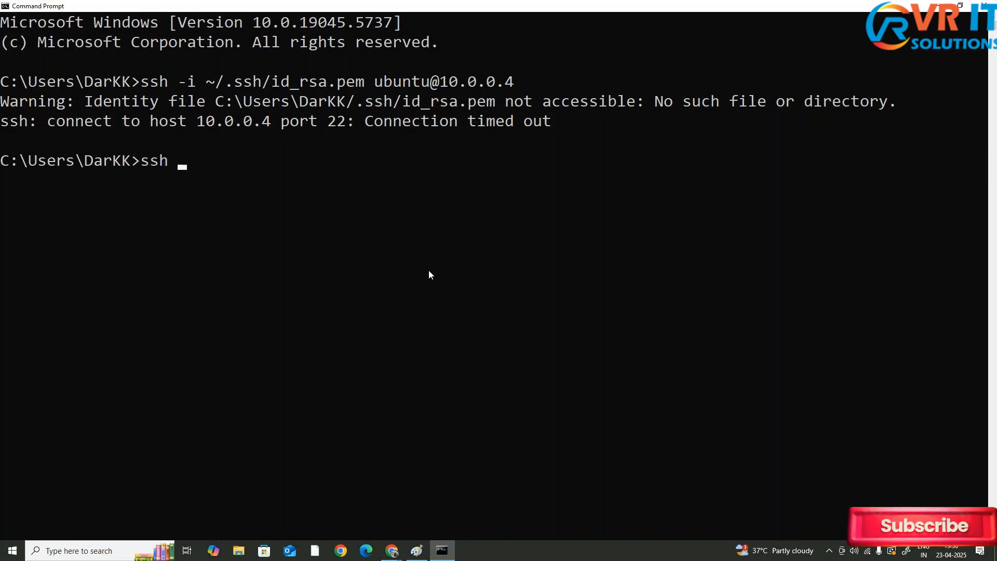
text(-i)
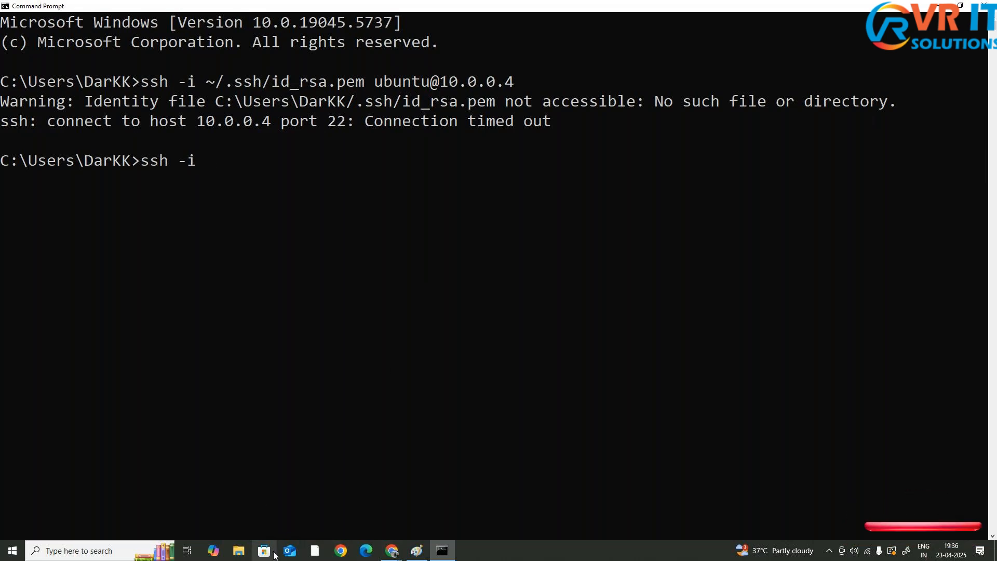
click(240, 552)
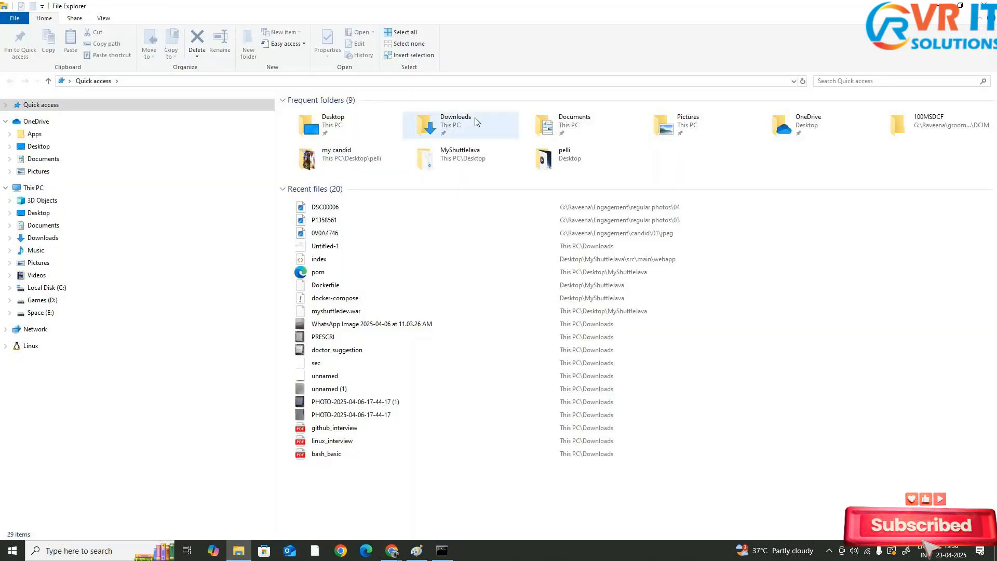
click(476, 124)
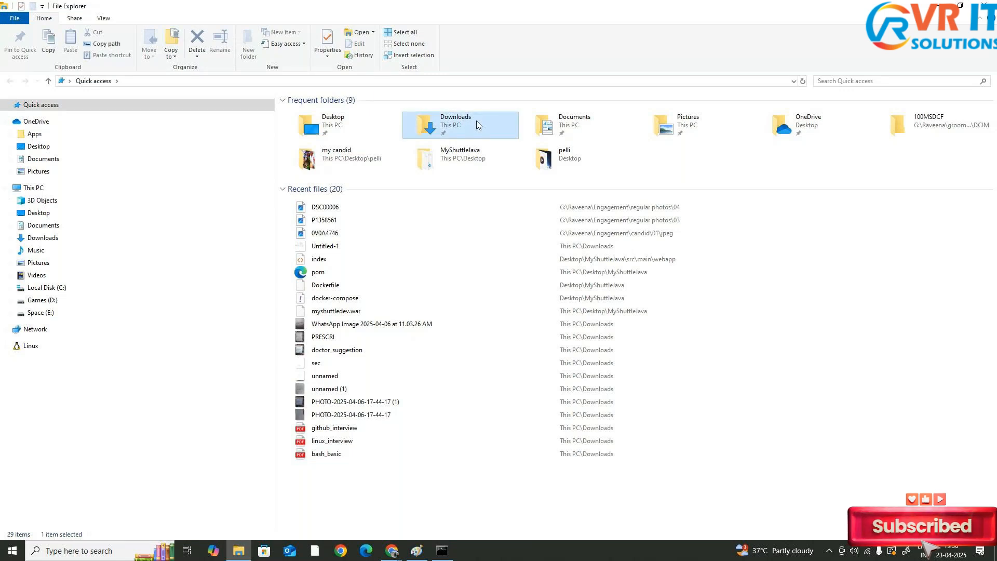
double_click(476, 125)
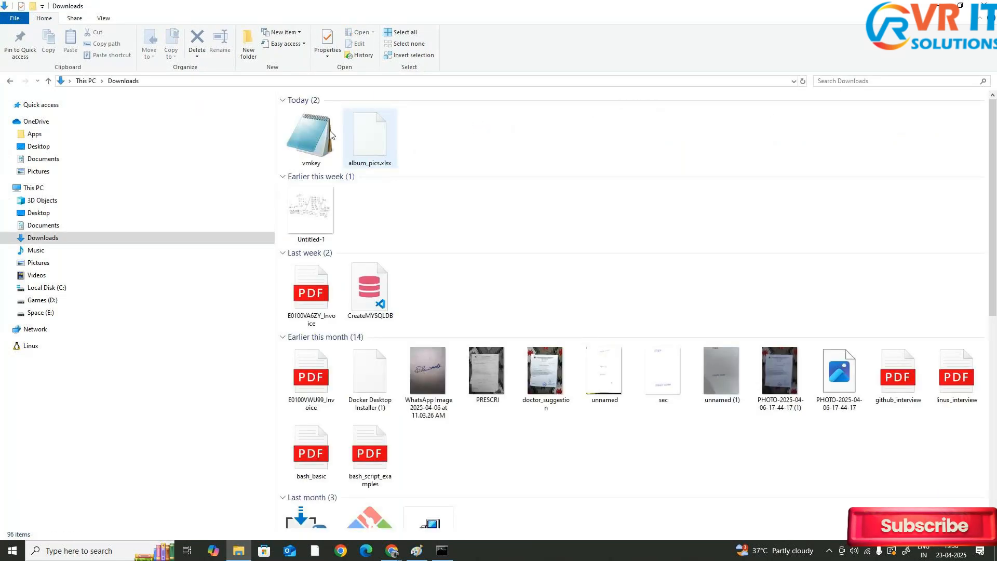
click(278, 81)
key(super+c)
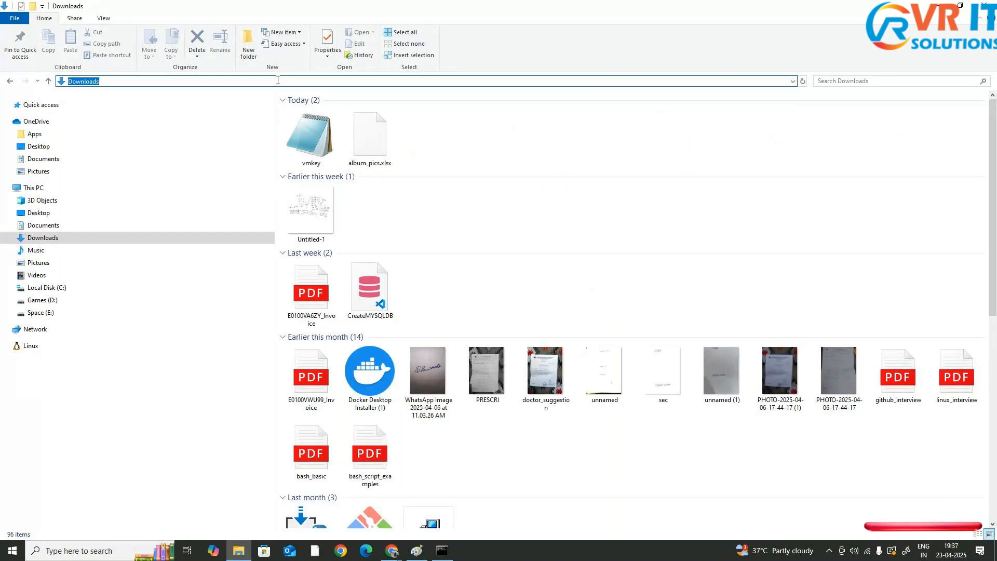
key(alt+Tab)
right_click(401, 199)
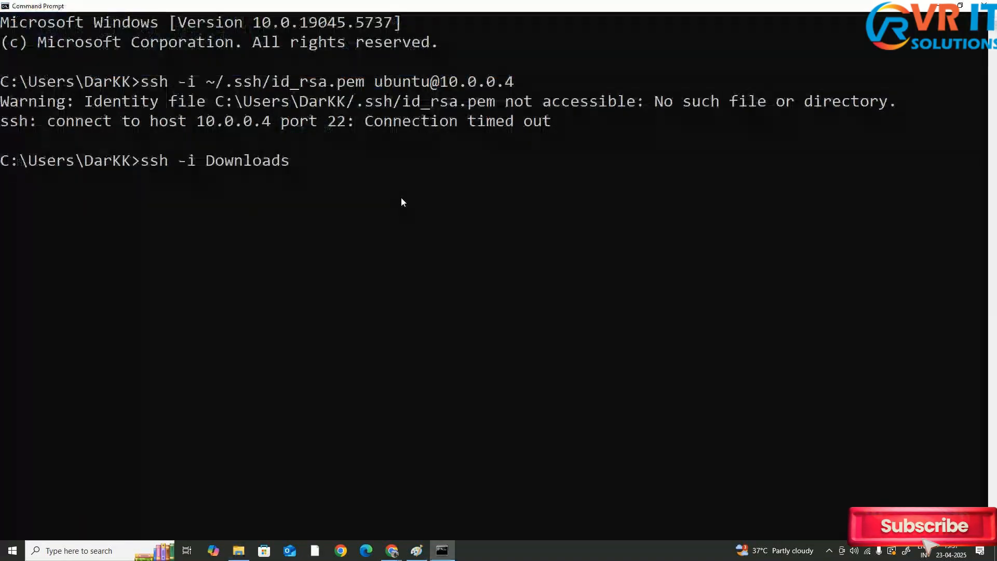
Inspect the properties of the vmkey key file in Downloads to check its location
key(alt+Tab)
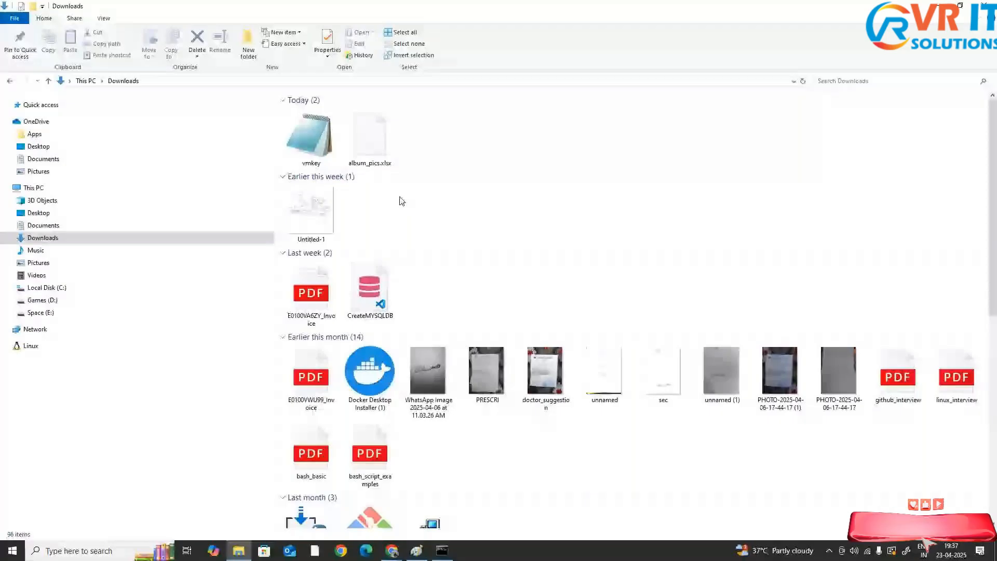
right_click(326, 138)
click(374, 321)
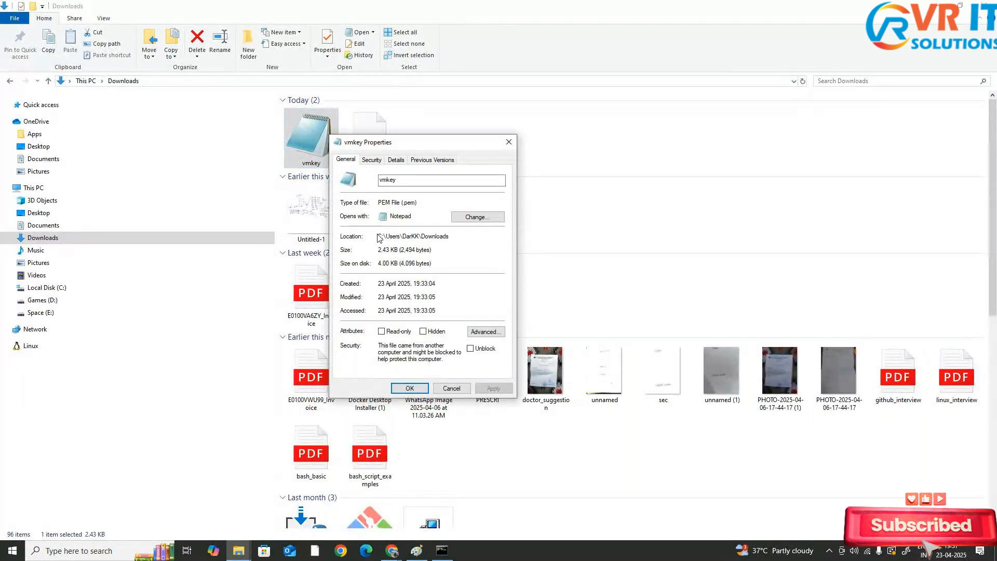
key(Escape)
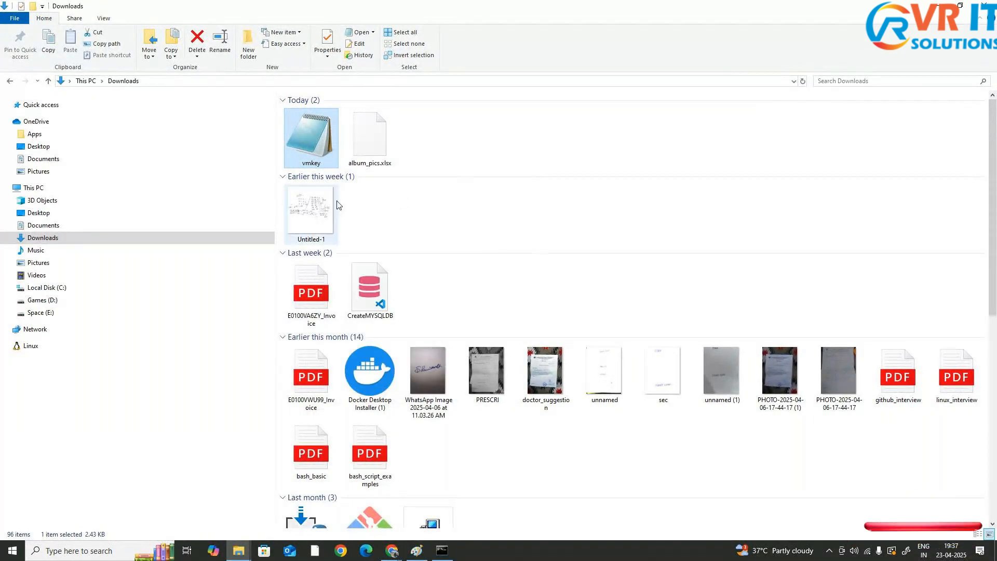
Clear the command line and change directory to Downloads
key(alt+Tab)
key(alt+Tab)
key(BackSpace)
key(BackSpace)
key(BackSpace)
key(BackSpace)
key(BackSpace)
key(BackSpace)
key(BackSpace)
key(BackSpace)
key(BackSpace)
key(BackSpace)
key(BackSpace)
key(BackSpace)
key(BackSpace)
key(BackSpace)
key(BackSpace)
key(BackSpace)
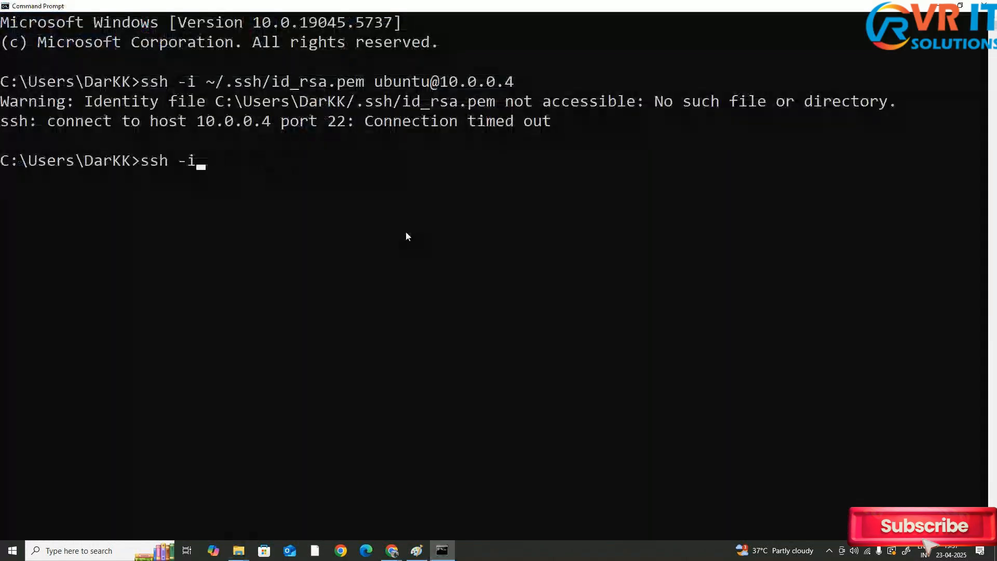
text(cd )
text(.docke)
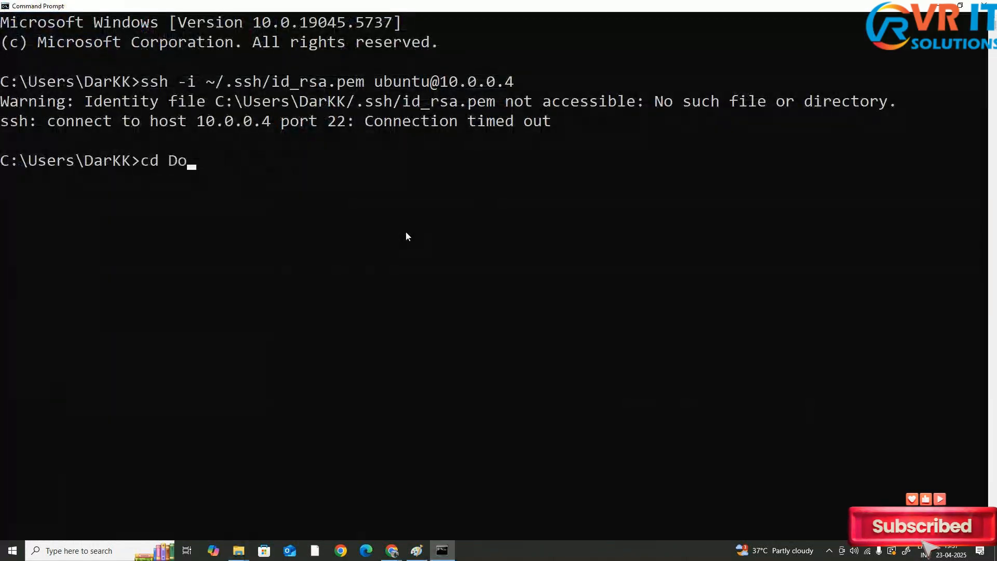
key(BackSpace)
key(BackSpace)
key(BackSpace)
key(BackSpace)
key(BackSpace)
key(BackSpace)
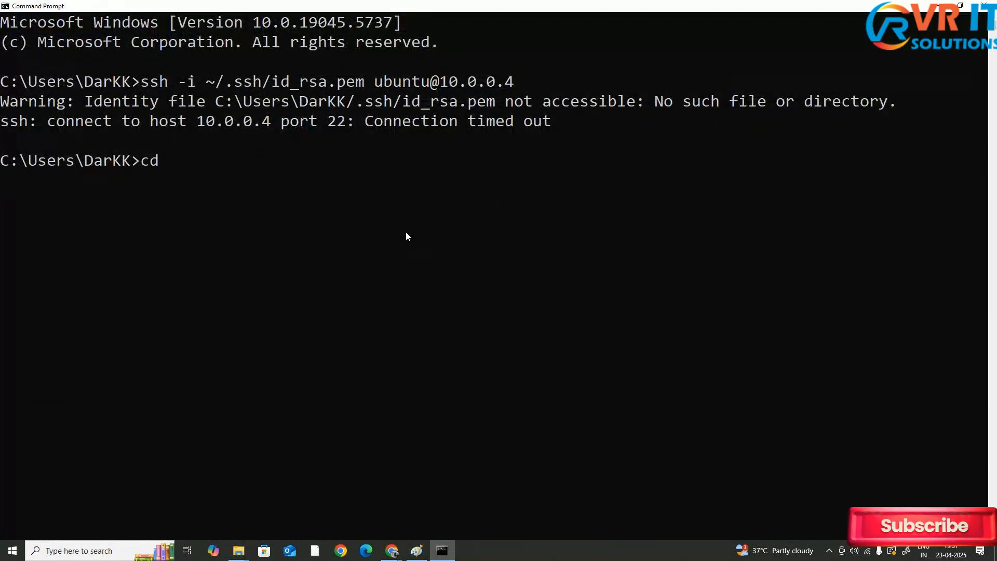
text(Downloads)
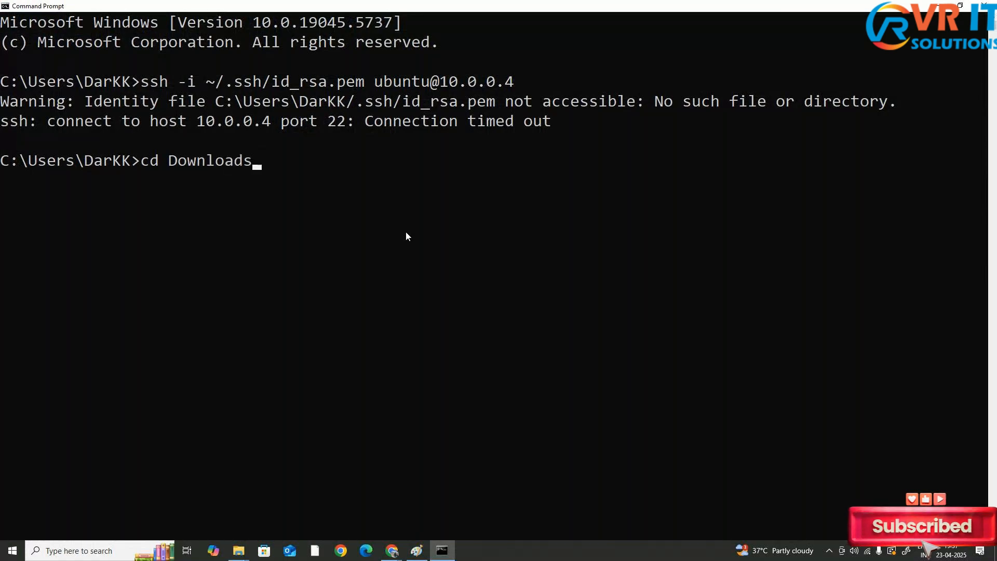
key(Return)
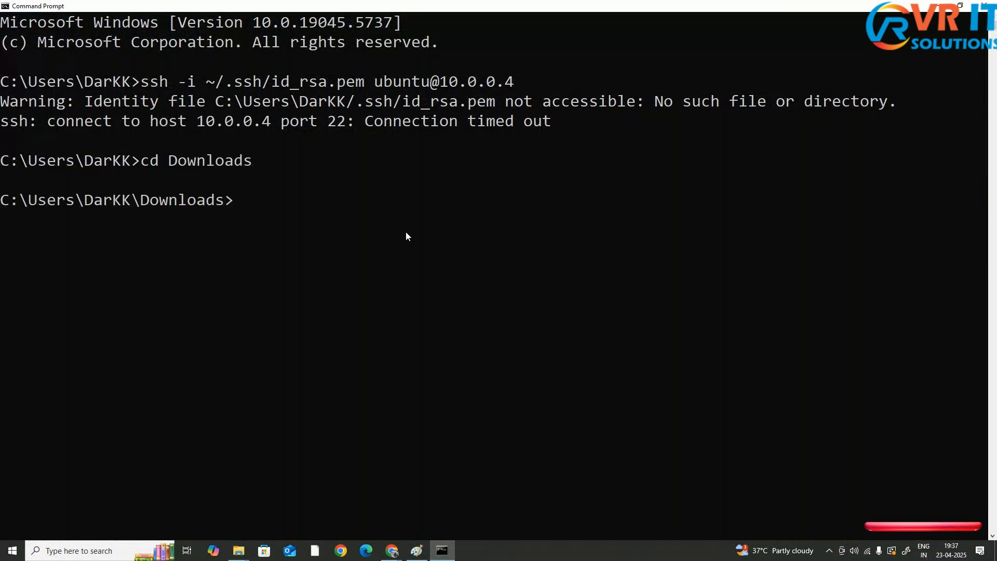
text(ssh -i )
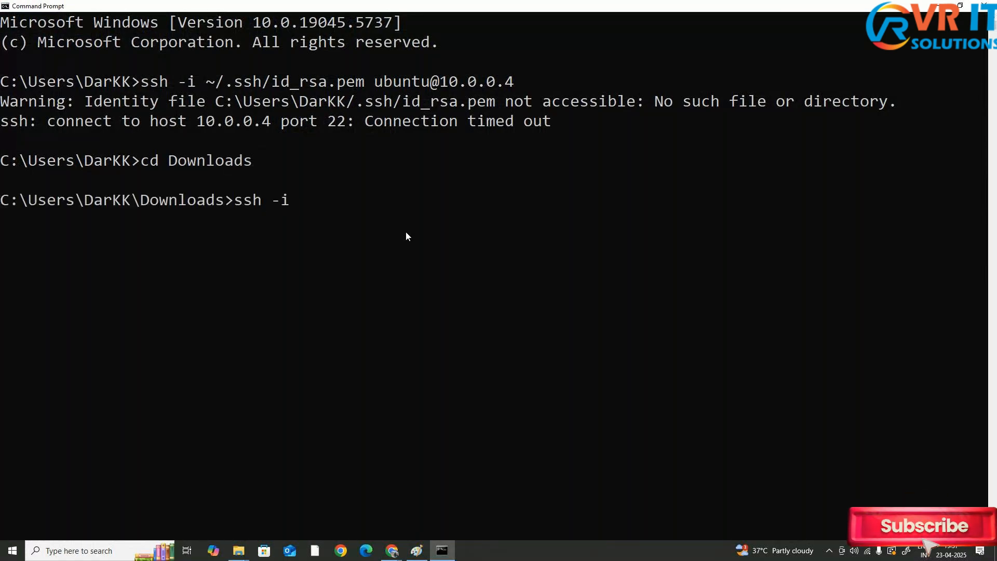
text(.)
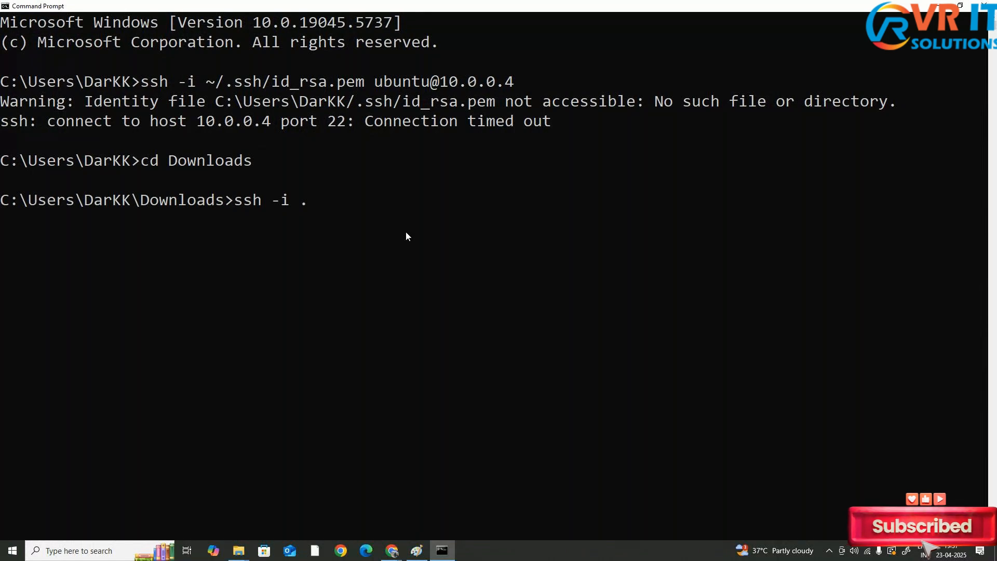
text(\)
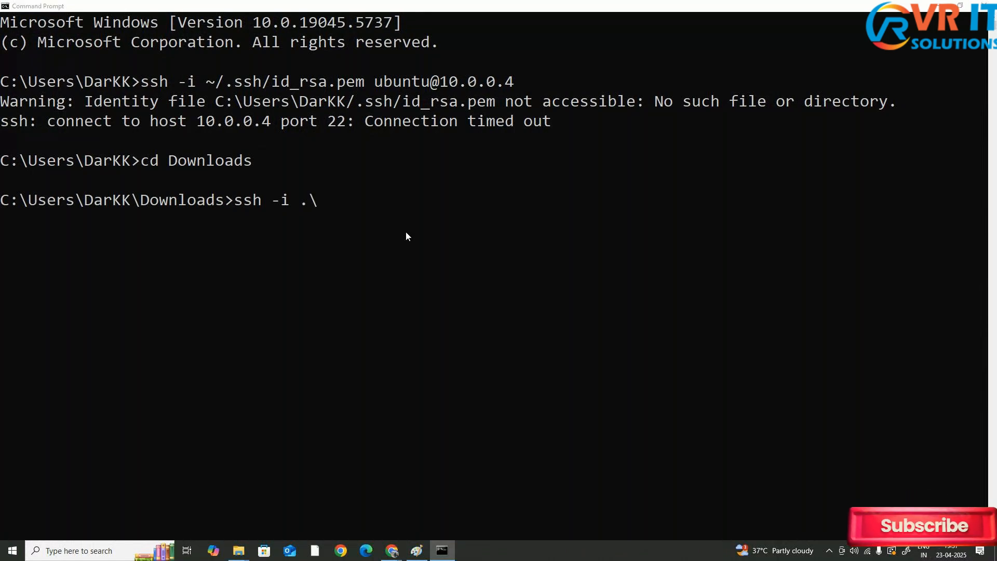
key(alt+Tab)
key(alt+Tab)
text(vm)
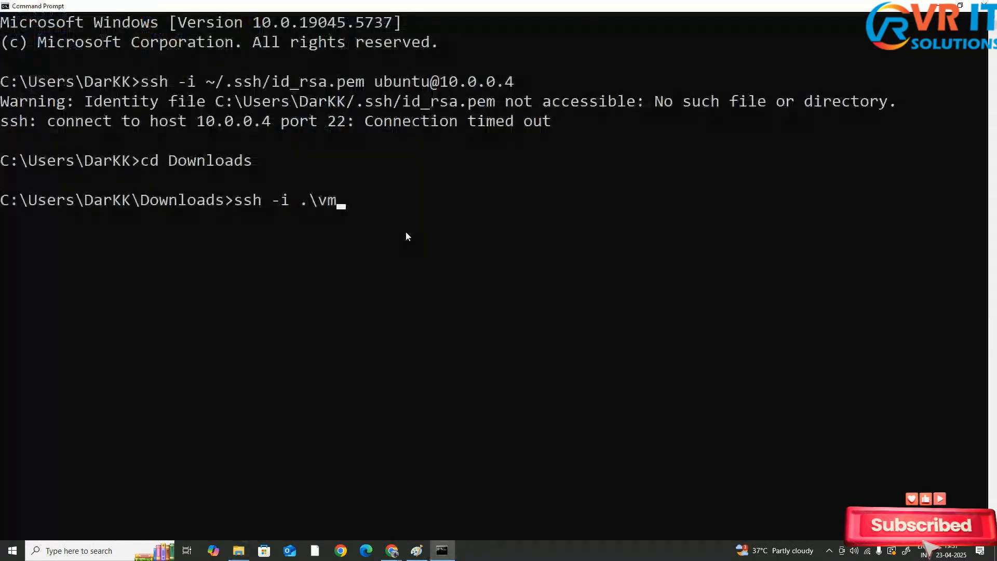
key(Tab)
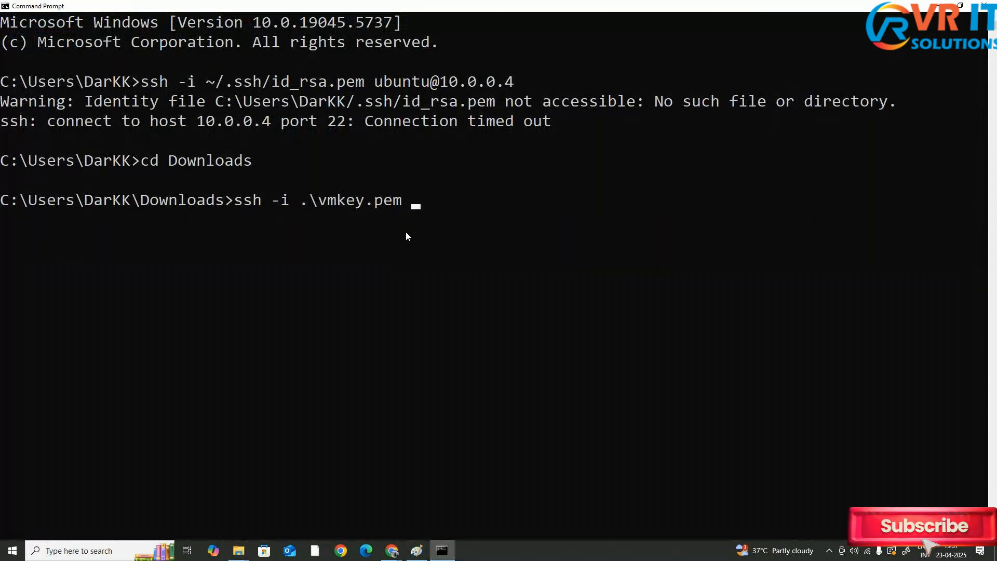
text(ubuntu@)
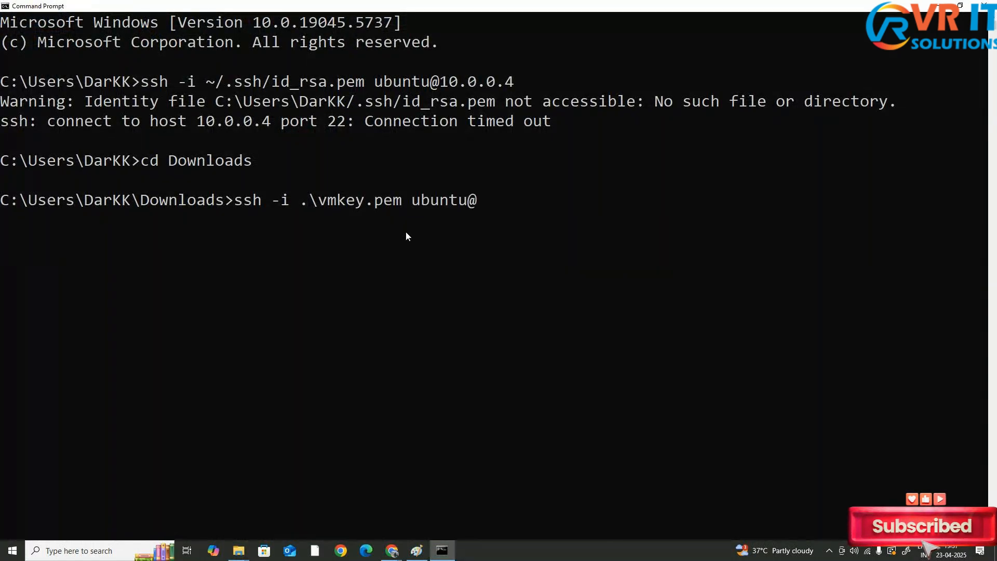
text(10)
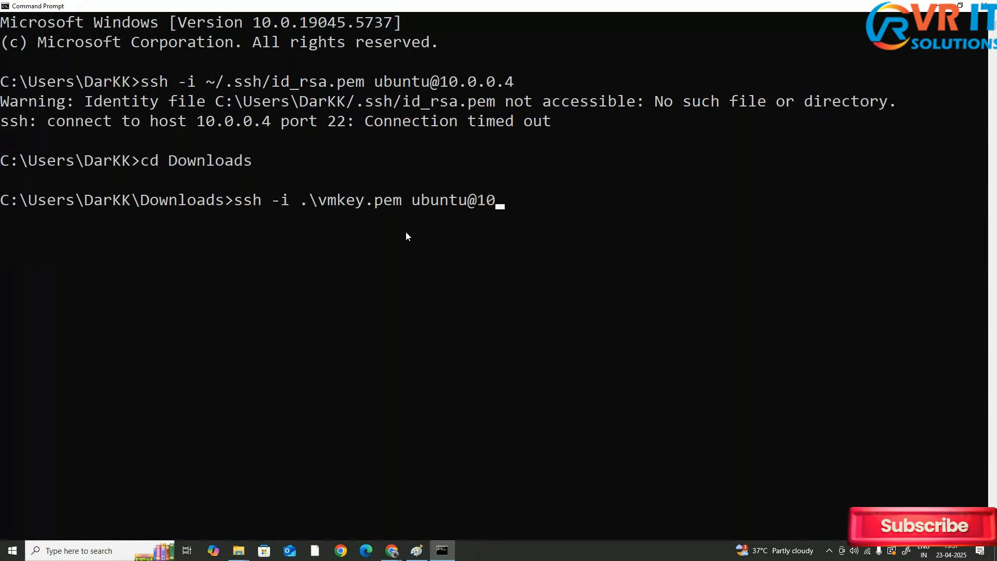
text(.0.0.4)
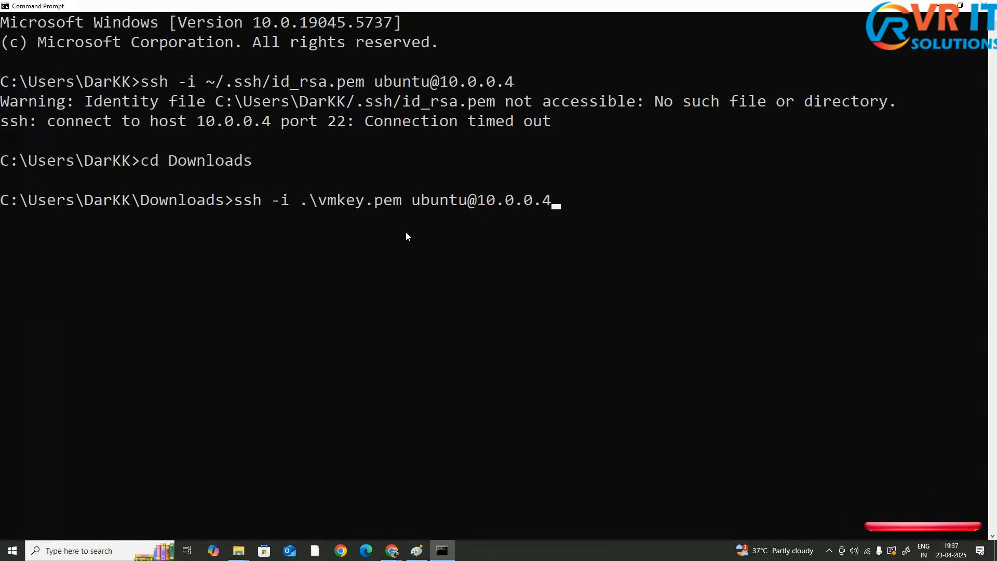
key(Return)
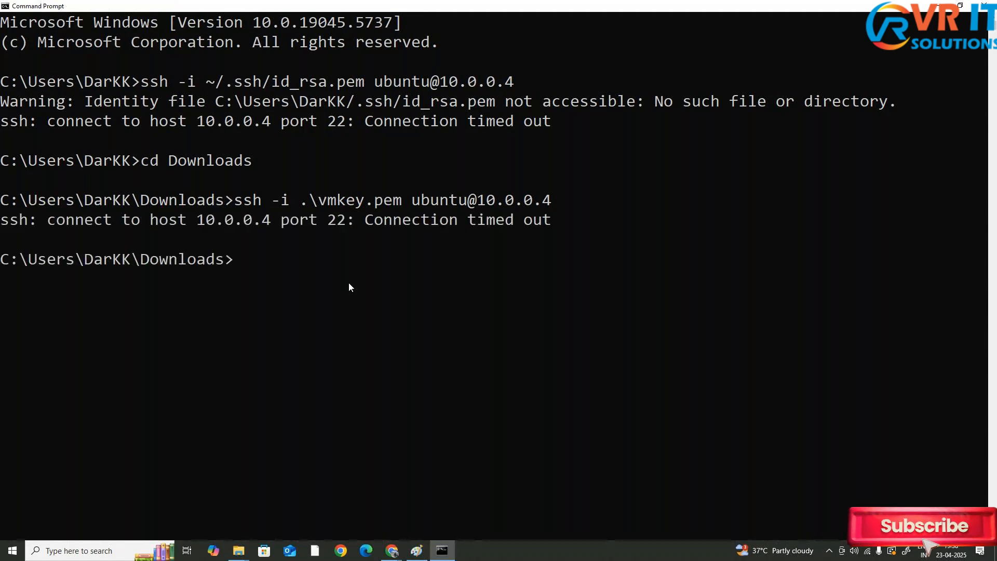
Highlight the connection timeout message and run ipconfig to list the local network configuration
click(3, 221)
drag(3, 222, 551, 230)
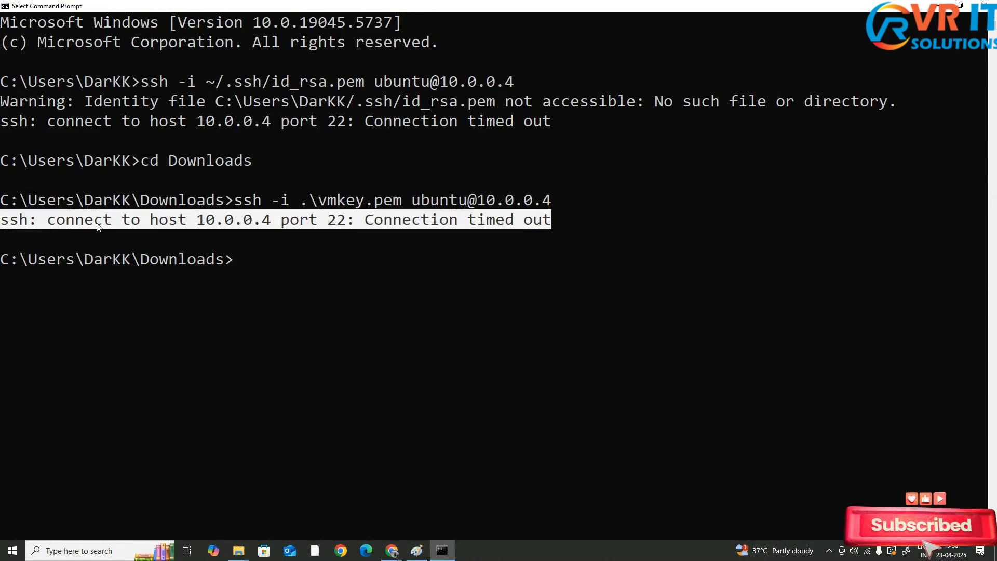
drag(99, 227, 570, 223)
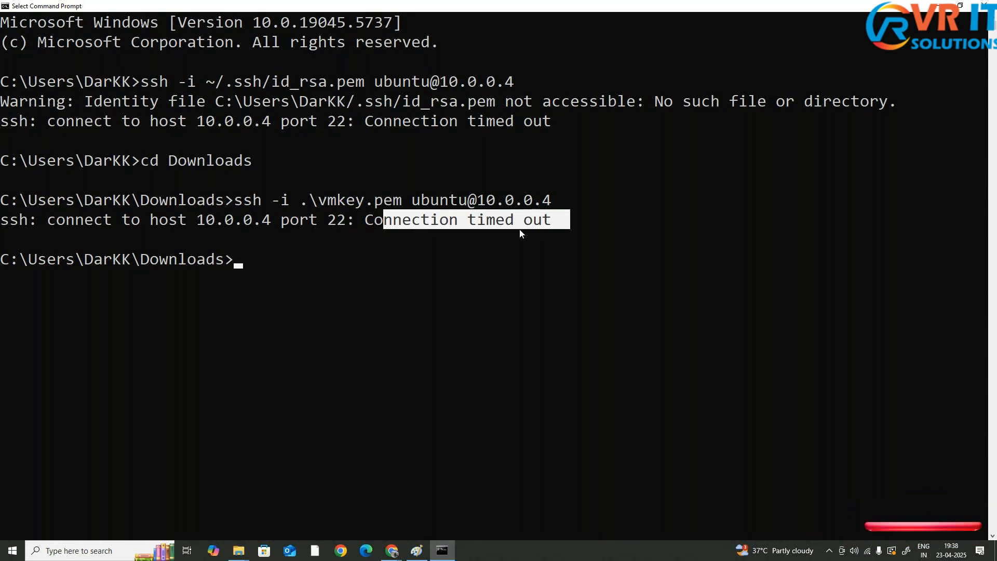
text(ipconfiug)
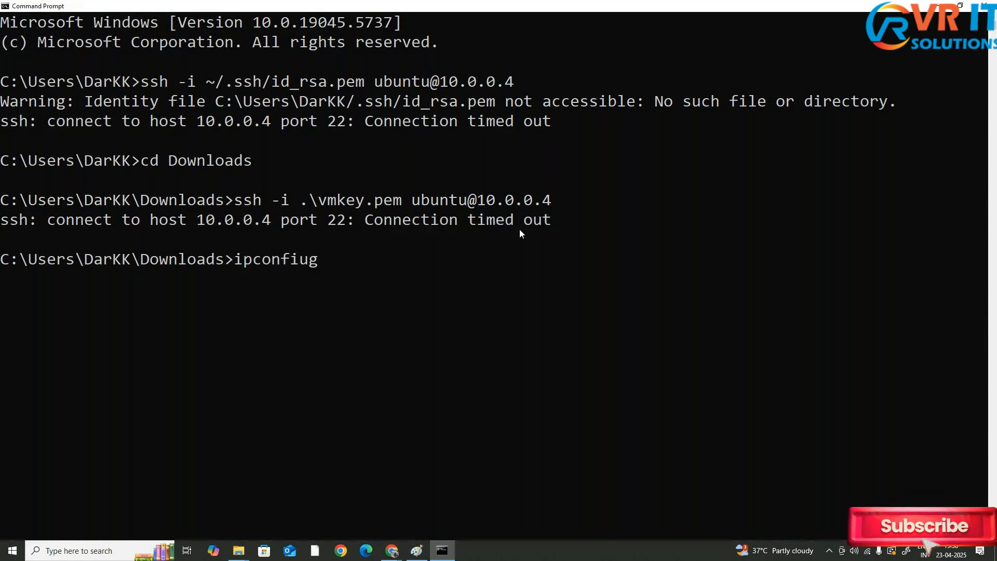
key(BackSpace)
key(BackSpace)
text(g)
key(Return)
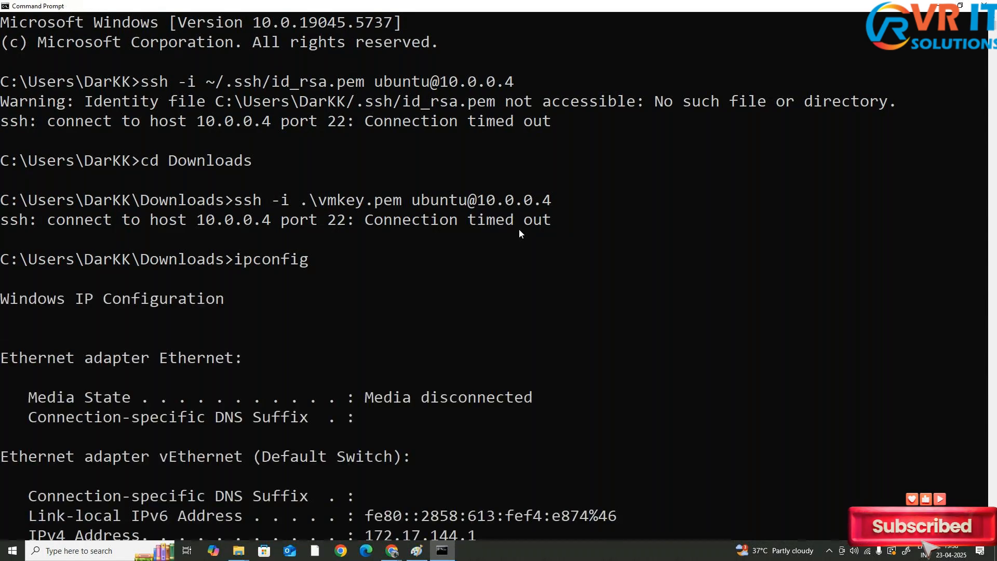
Compare the local IPv4 addresses in the ipconfig output with the VM's address and return to the Paint network diagram
scroll(497, 235, down, 4)
drag(23, 299, 482, 301)
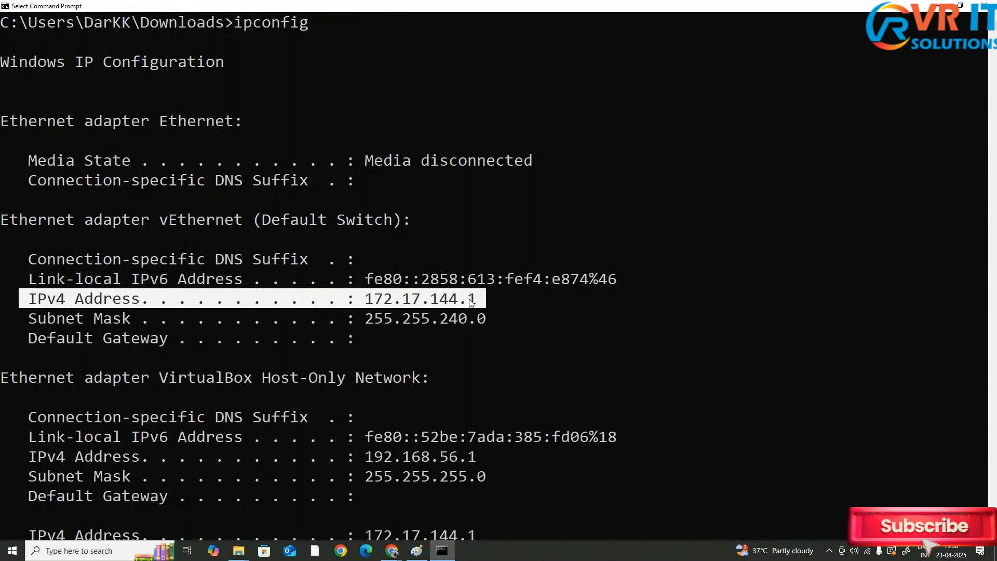
scroll(470, 303, up, 2)
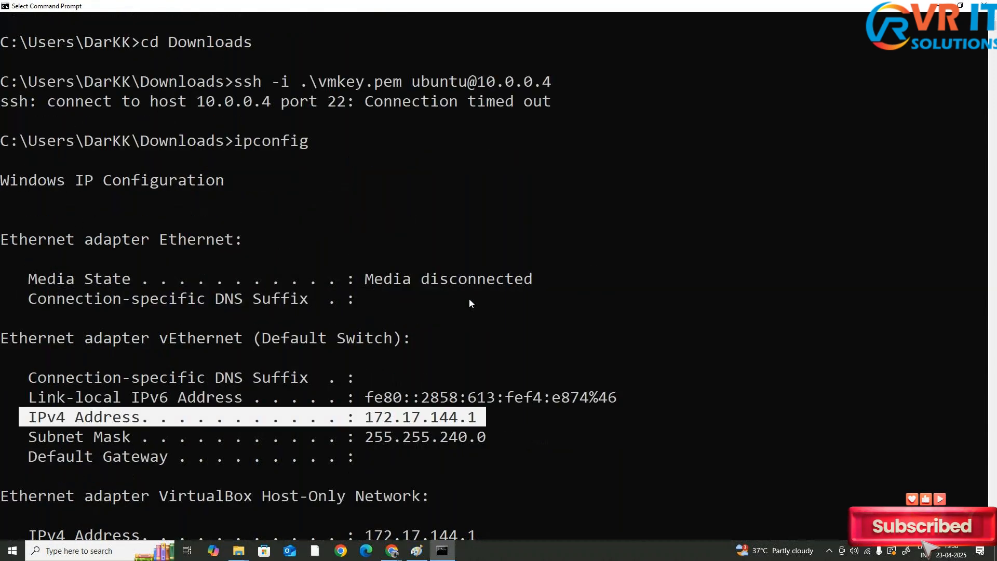
scroll(469, 299, up, 2)
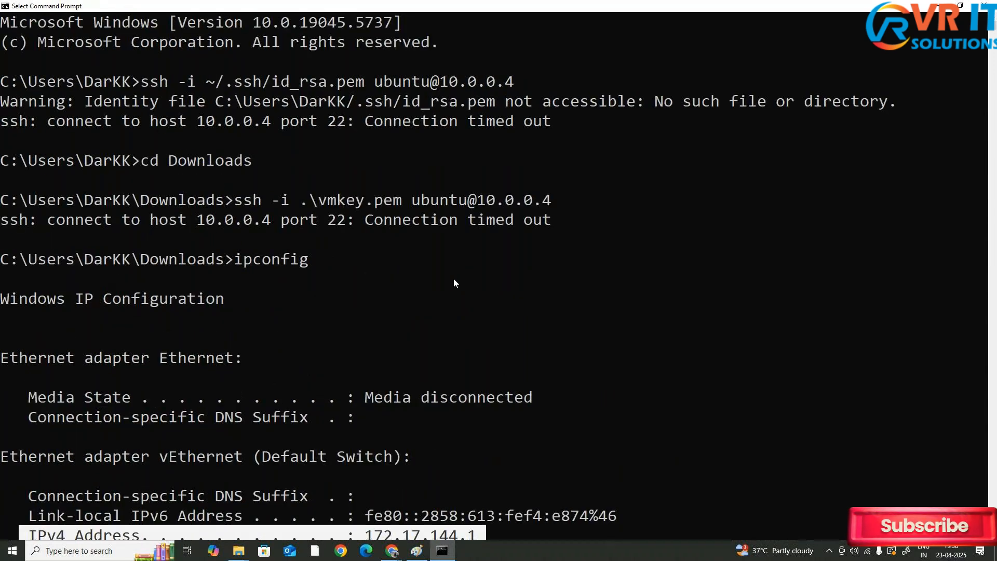
drag(476, 199, 545, 199)
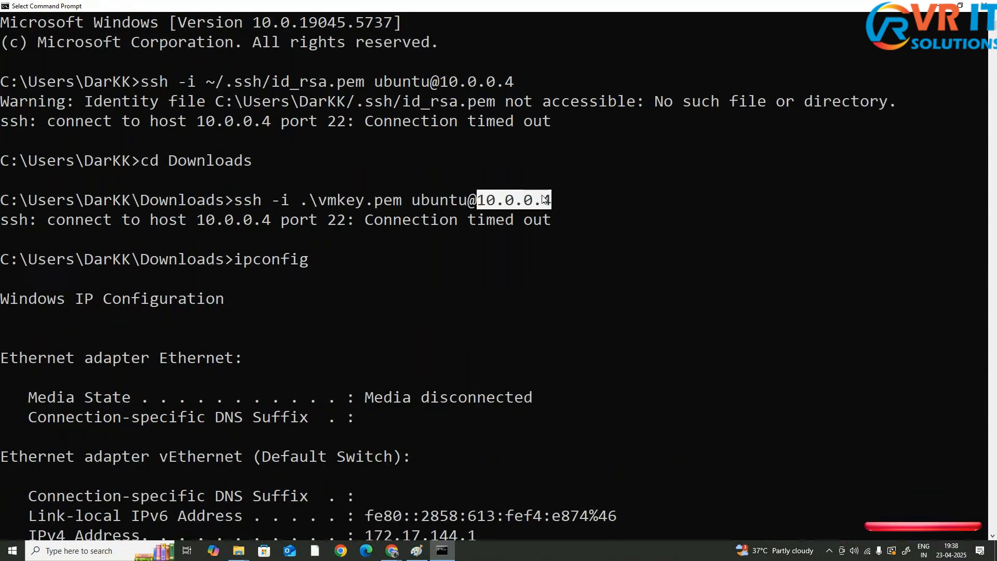
scroll(543, 199, down, 1)
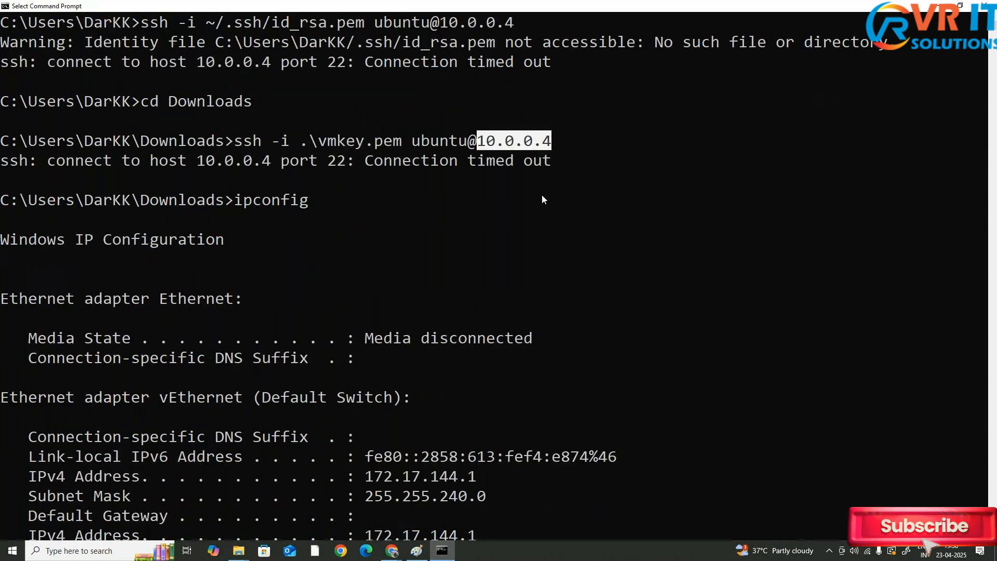
scroll(544, 199, down, 6)
scroll(542, 199, down, 9)
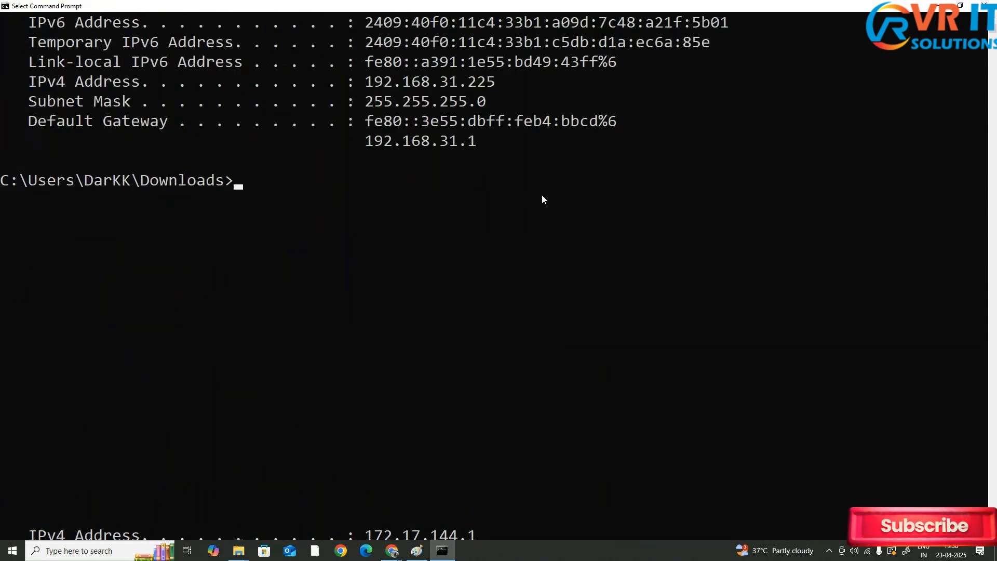
key(alt+Tab)
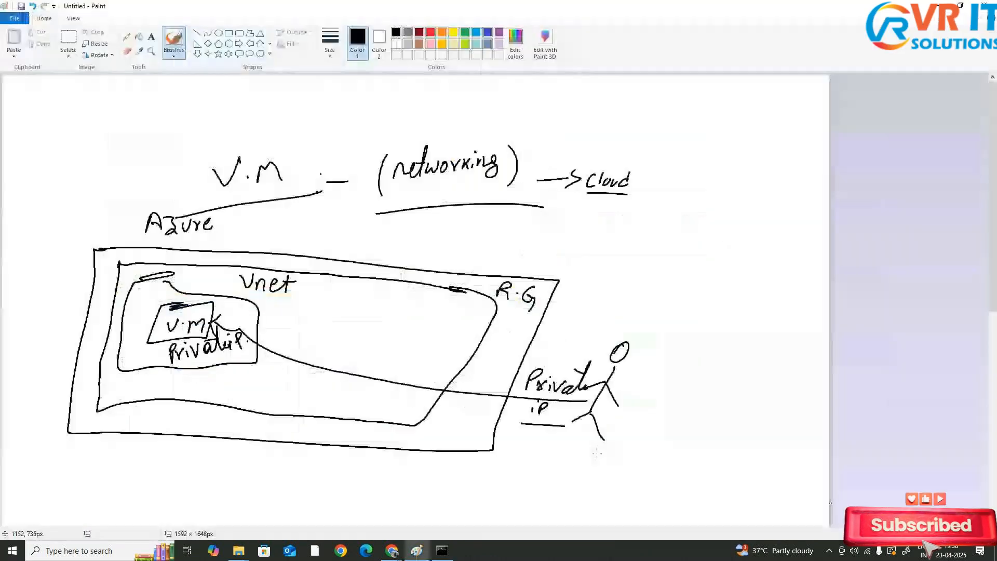
Add a stroke below the private IP connection in the network diagram and switch back to the Azure portal
drag(464, 366, 479, 435)
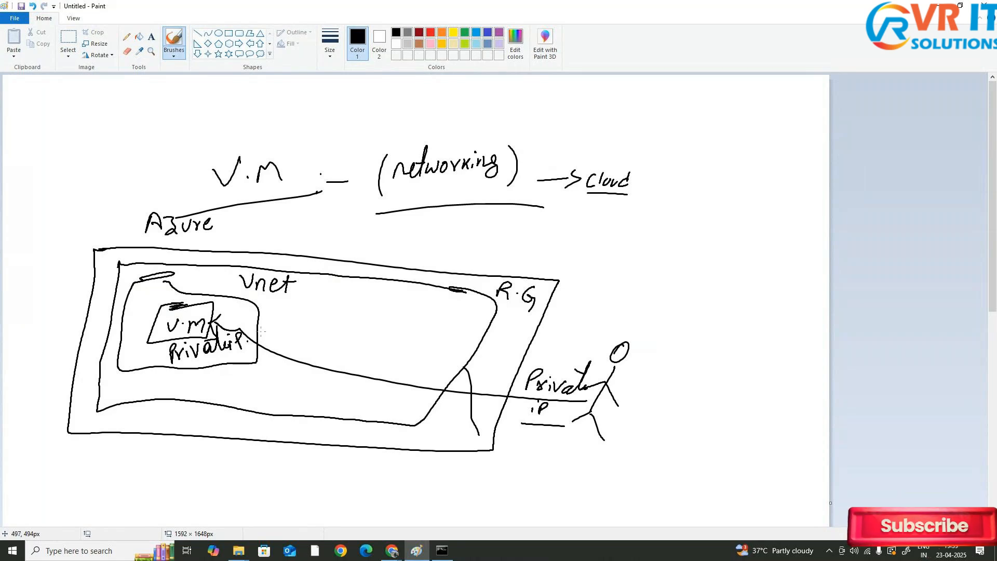
key(alt+Tab)
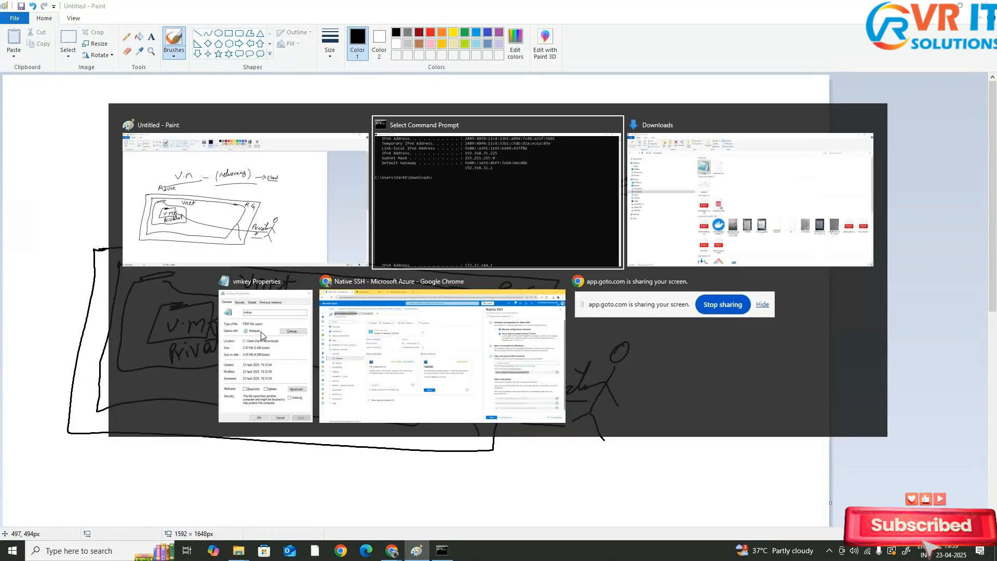
key(alt+Tab)
key(alt+Tab)
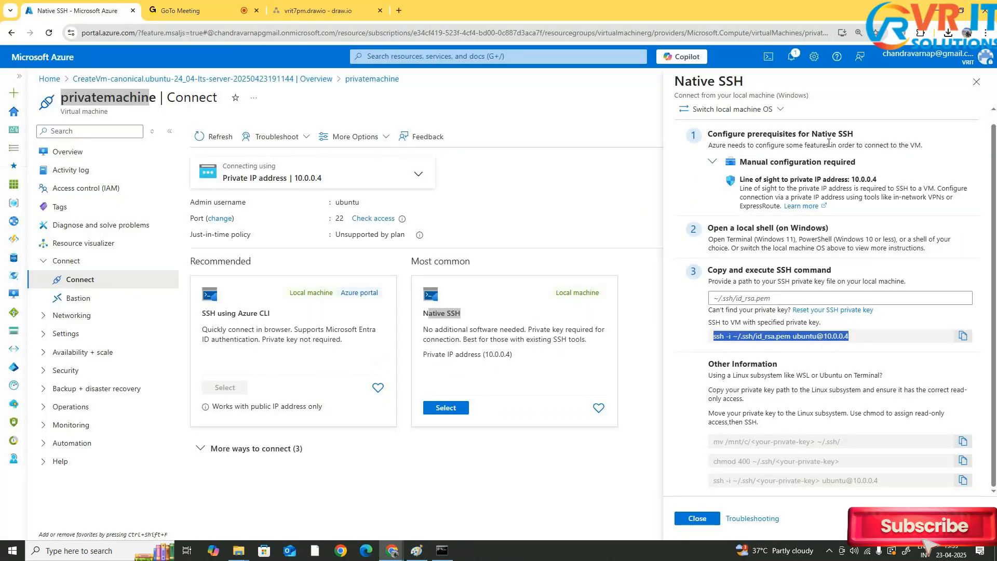
Close the Native SSH pane and open the privatemachine-vnet virtual network through a portal search for vnet
click(662, 123)
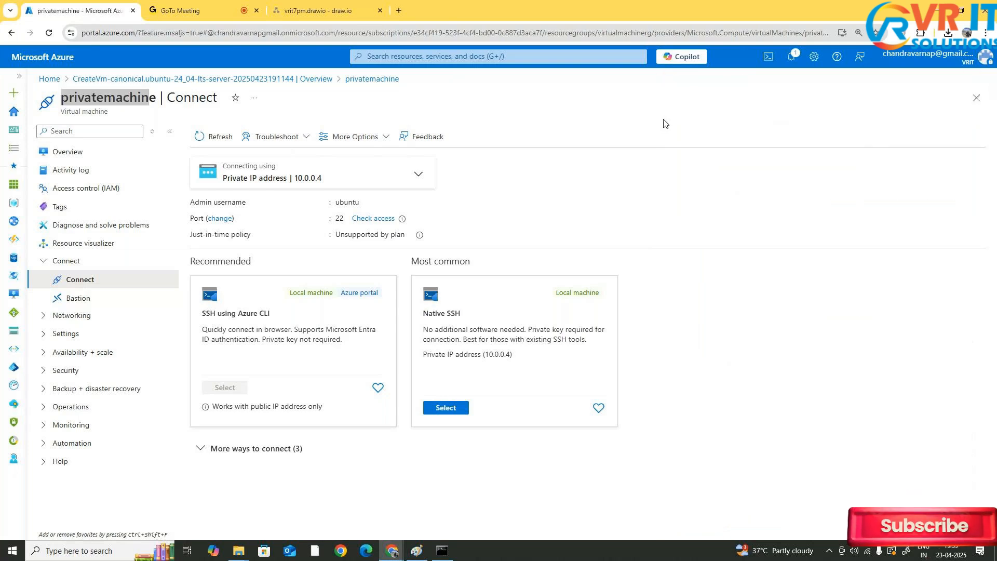
click(498, 63)
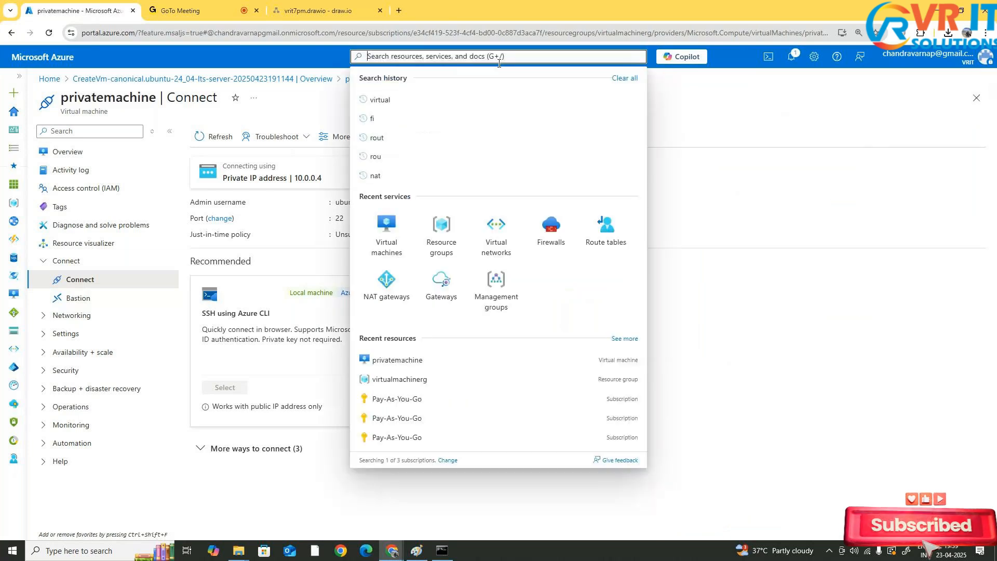
text(vnet)
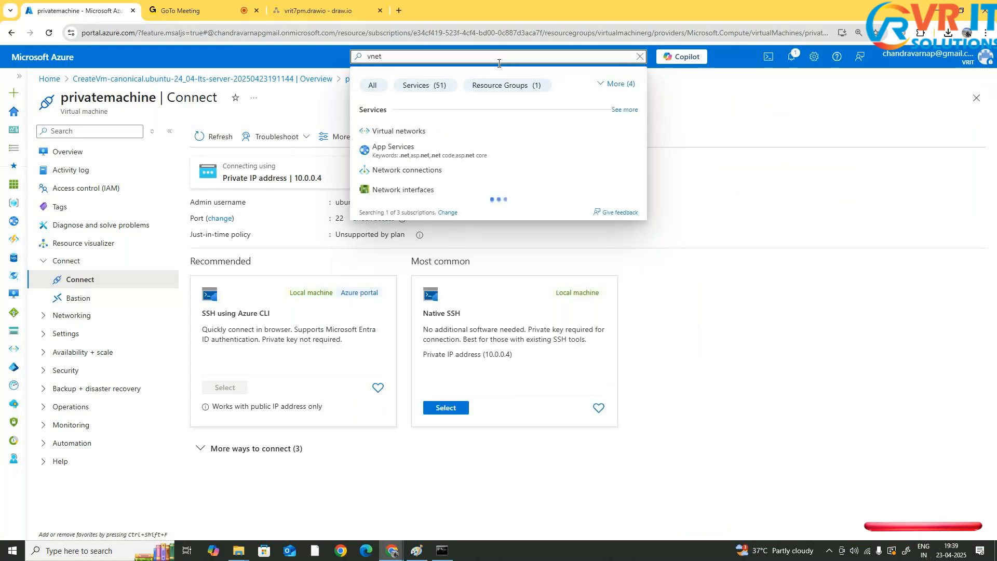
click(462, 131)
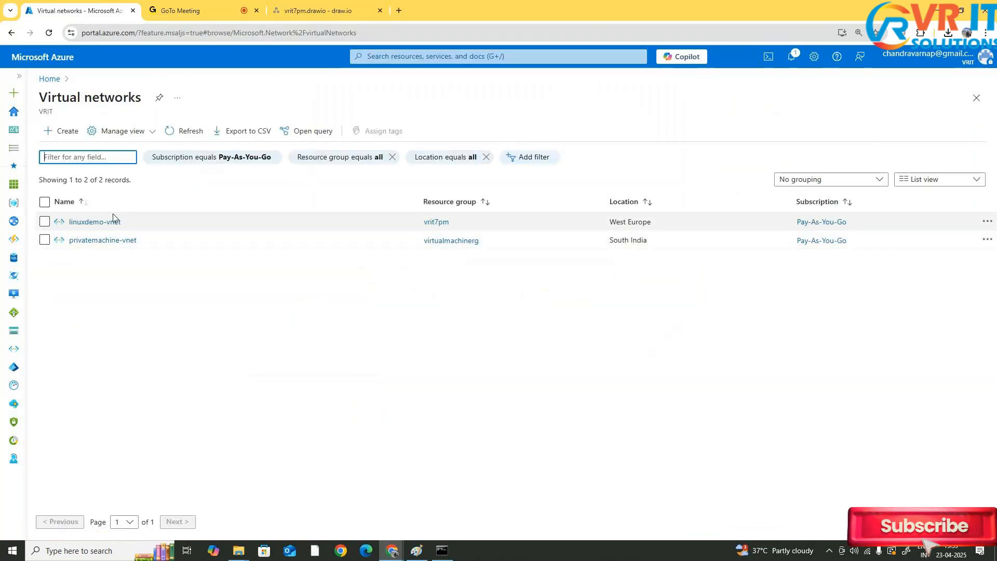
click(93, 240)
Open the virtual network's Bastion page and highlight its description of secure RDP & SSH connectivity without public IP addresses
click(188, 98)
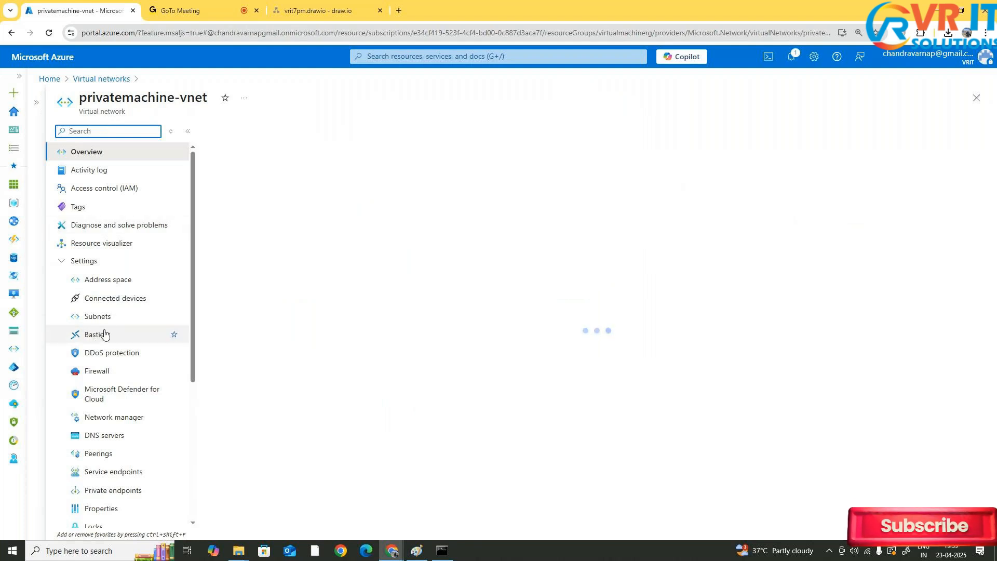
click(111, 331)
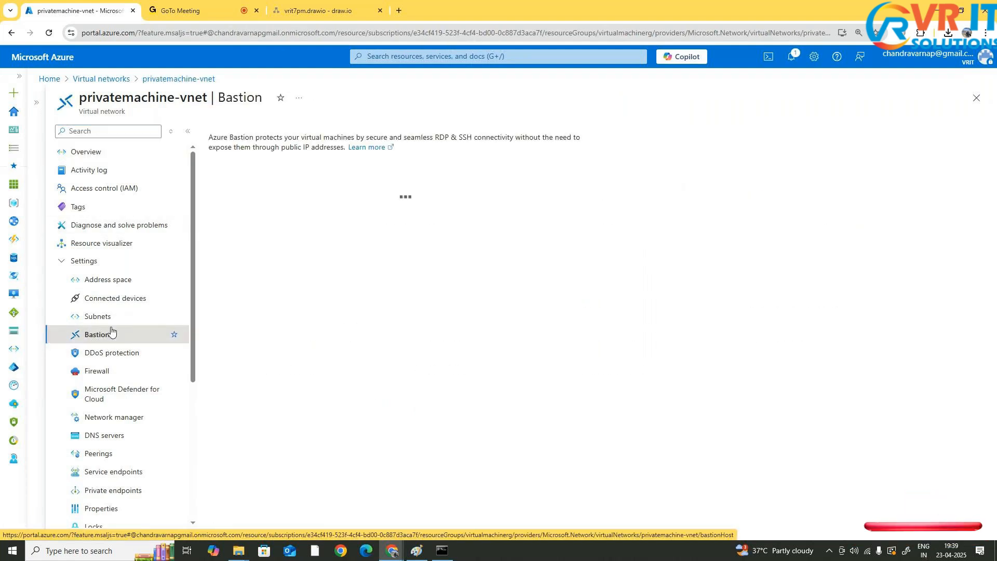
drag(369, 138, 516, 134)
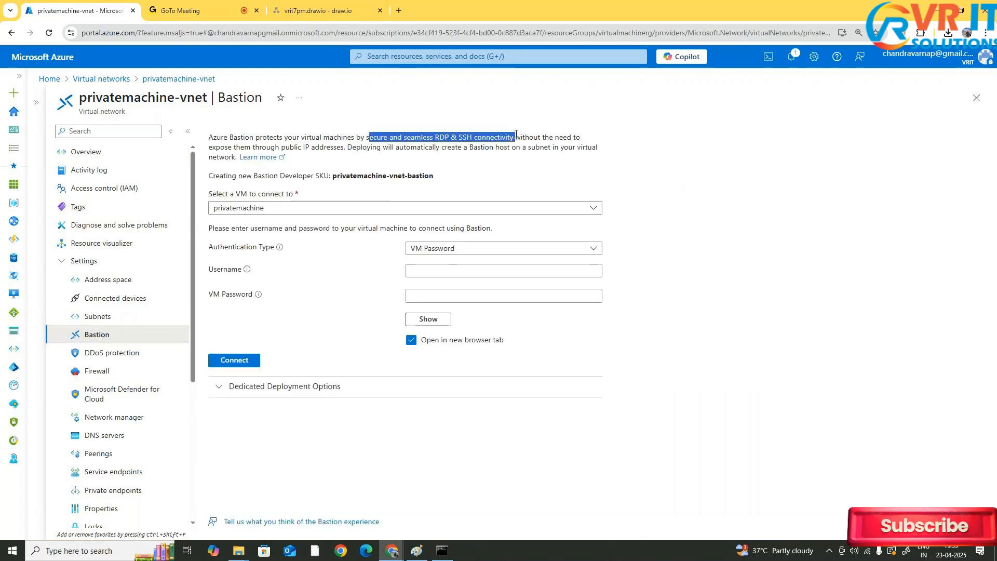
drag(229, 136, 575, 136)
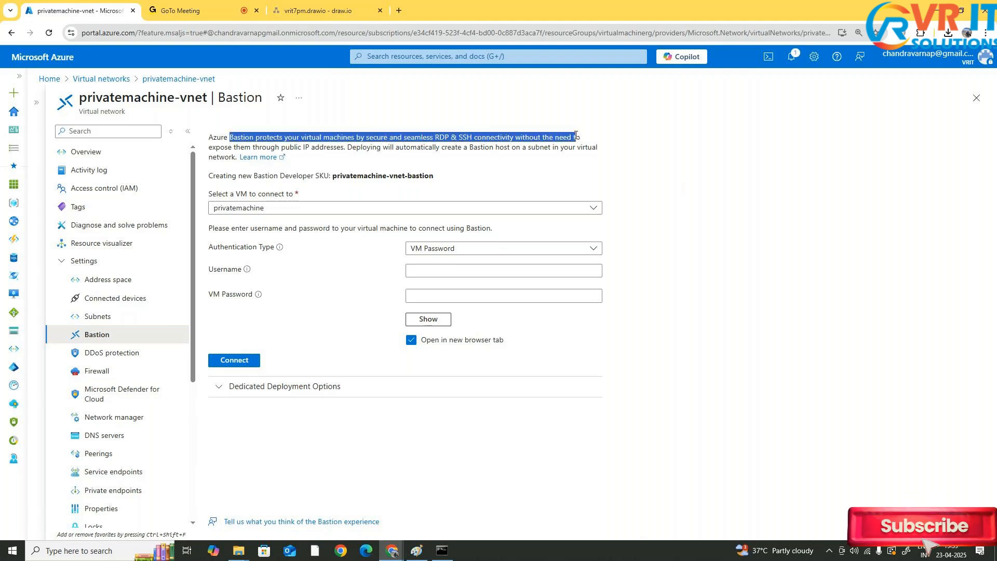
drag(263, 147, 344, 147)
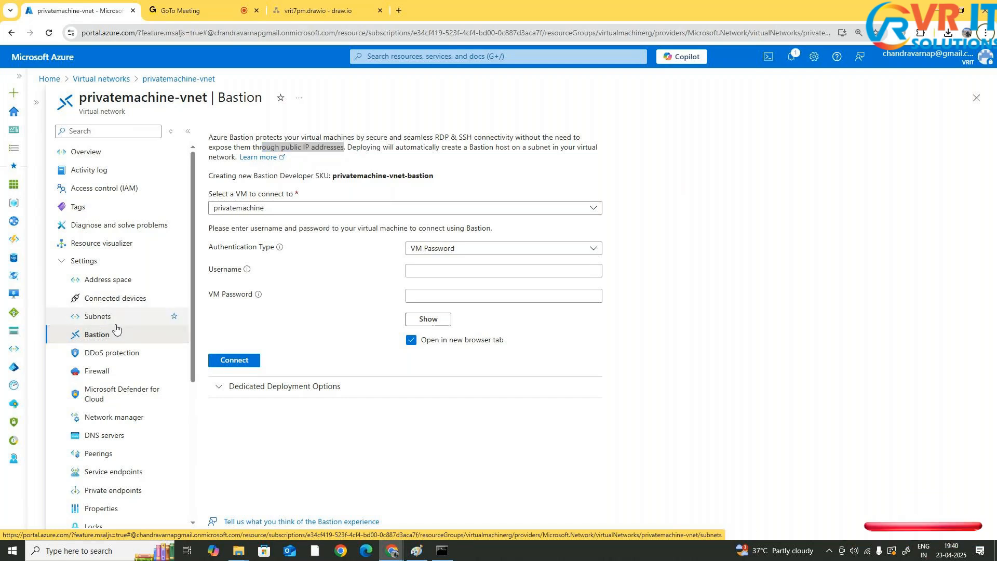
drag(125, 111, 78, 118)
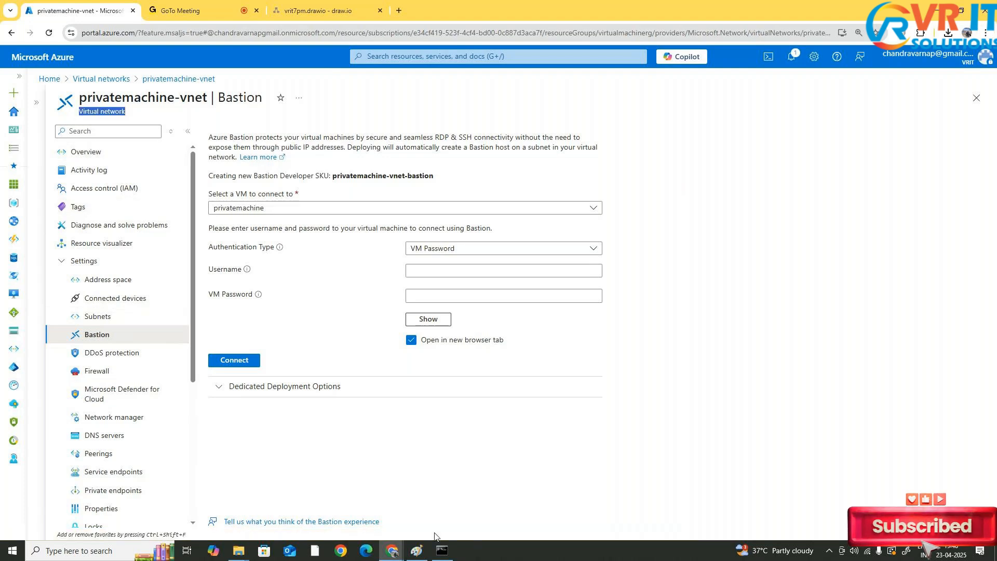
Switch to Paint and, on a blank area, sketch a laptop labelled L.M and an Azure vnet containing a VM
click(442, 549)
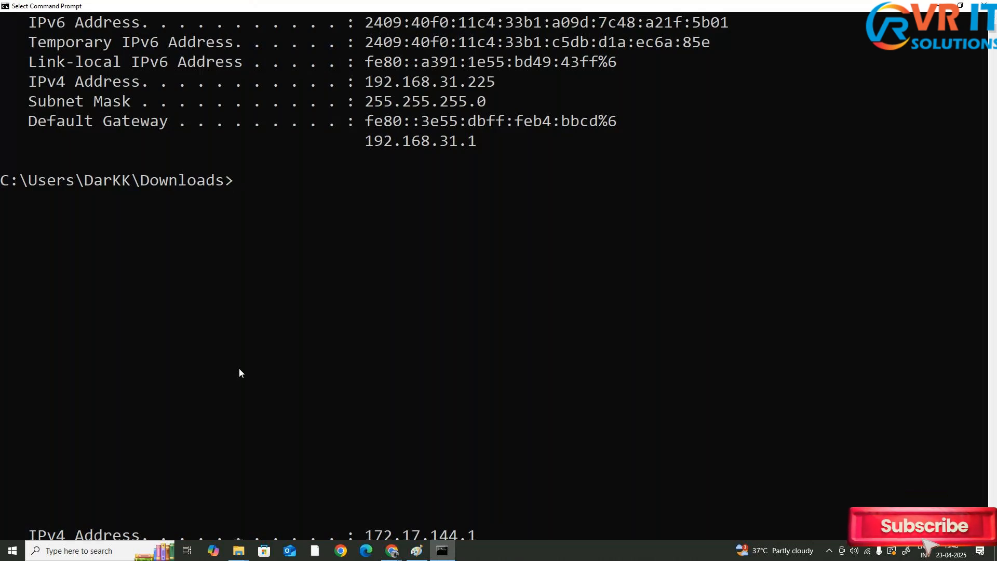
key(alt+Tab)
key(alt+Tab)
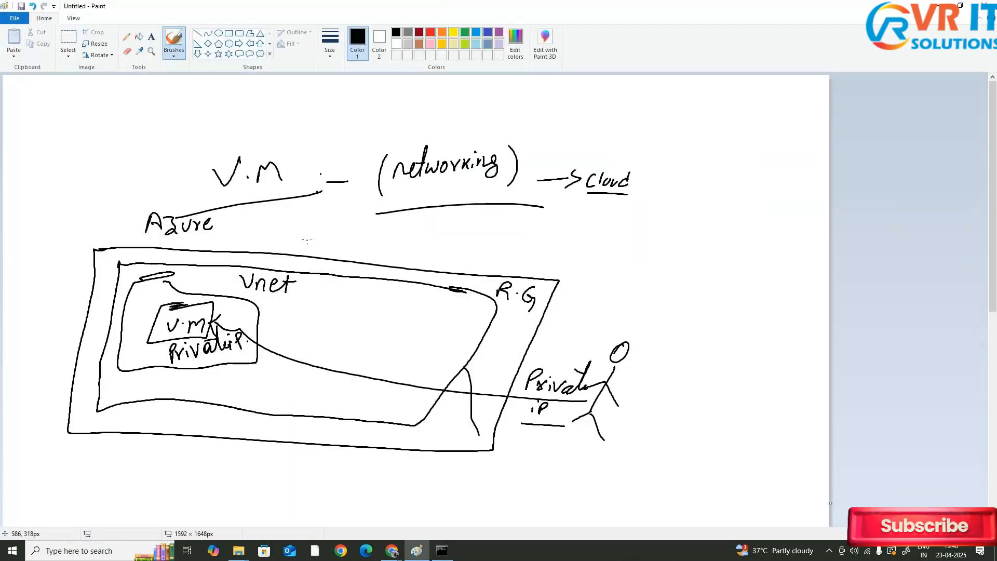
scroll(307, 239, down, 8)
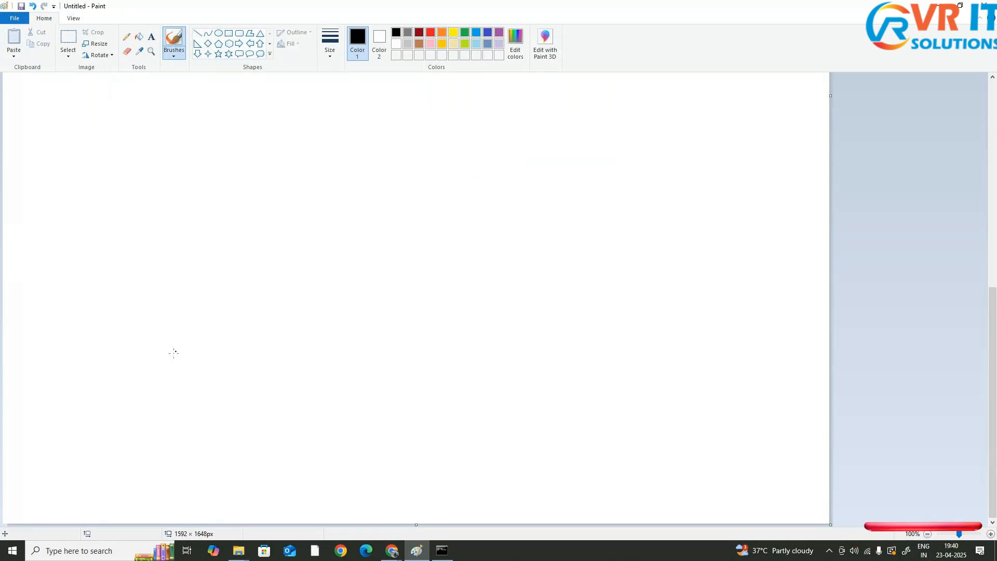
mouse_move(224, 315)
mouse_down()
mouse_move(173, 324)
mouse_move(241, 354)
mouse_move(204, 315)
mouse_up()
mouse_move(203, 361)
mouse_down()
mouse_move(209, 373)
mouse_move(193, 332)
mouse_move(201, 347)
mouse_move(236, 346)
mouse_up()
click(210, 343)
mouse_move(473, 270)
mouse_down()
mouse_move(403, 272)
mouse_move(423, 366)
mouse_move(498, 270)
mouse_move(439, 267)
mouse_up()
mouse_move(447, 256)
mouse_down()
mouse_move(480, 244)
mouse_move(484, 260)
mouse_up()
drag(487, 250, 521, 253)
mouse_move(427, 283)
mouse_down()
mouse_move(401, 291)
mouse_move(510, 317)
mouse_move(437, 295)
mouse_move(502, 290)
mouse_up()
mouse_move(512, 280)
mouse_down()
mouse_move(507, 297)
mouse_move(522, 283)
mouse_up()
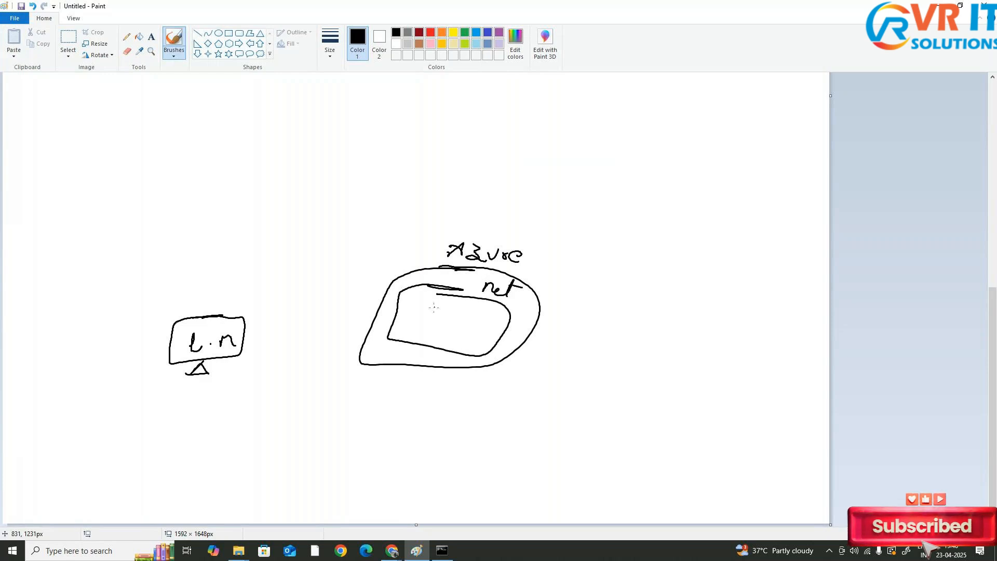
mouse_move(452, 310)
mouse_down()
mouse_move(430, 308)
mouse_move(447, 326)
mouse_move(453, 309)
mouse_up()
drag(434, 326, 424, 334)
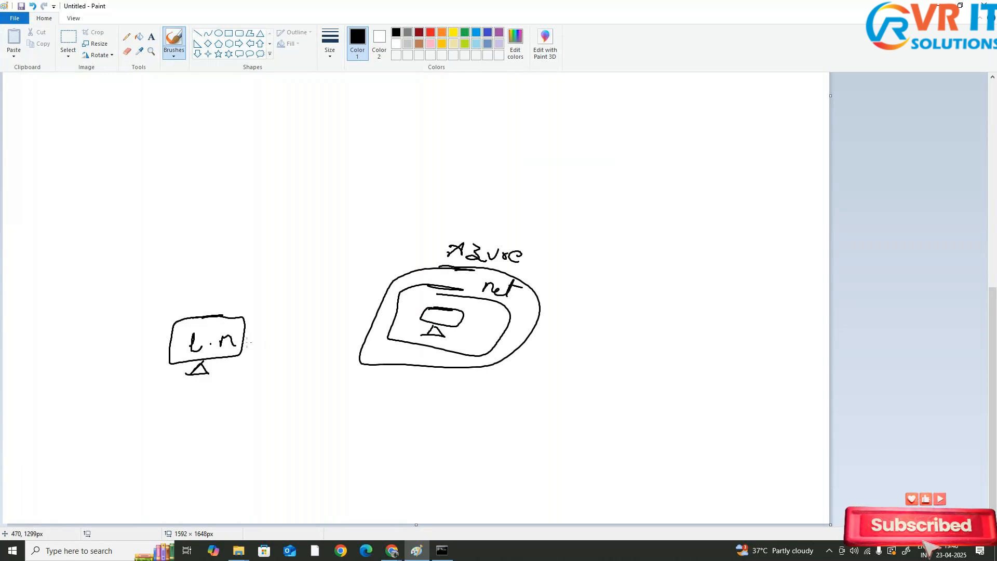
Connect the laptop to the Azure VM with a line and write an underlined network label above the laptop
mouse_move(247, 339)
mouse_down()
mouse_move(419, 314)
mouse_move(398, 325)
mouse_up()
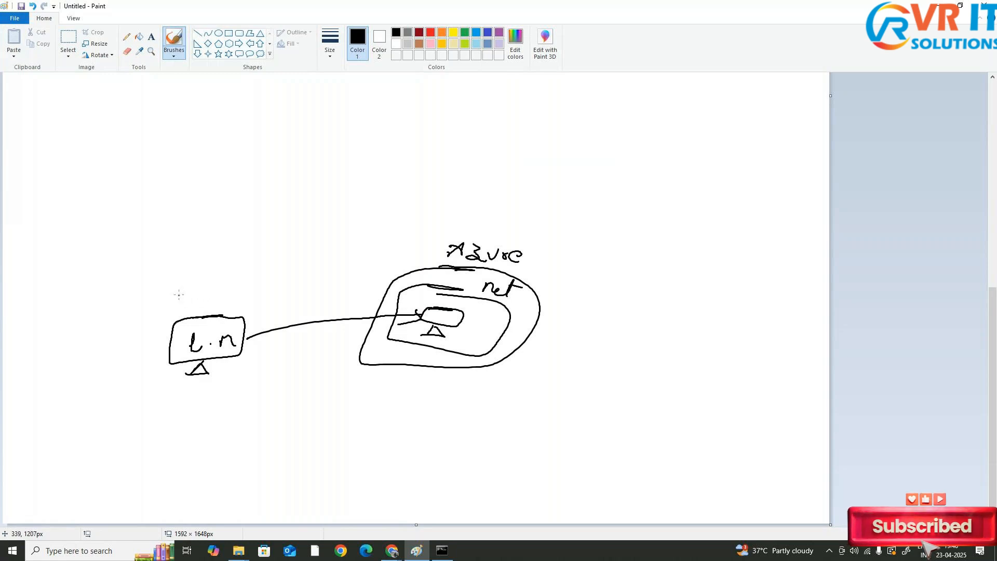
mouse_move(178, 295)
mouse_down()
mouse_move(187, 306)
mouse_move(237, 284)
mouse_move(244, 296)
mouse_up()
drag(244, 287, 238, 296)
drag(249, 300, 160, 328)
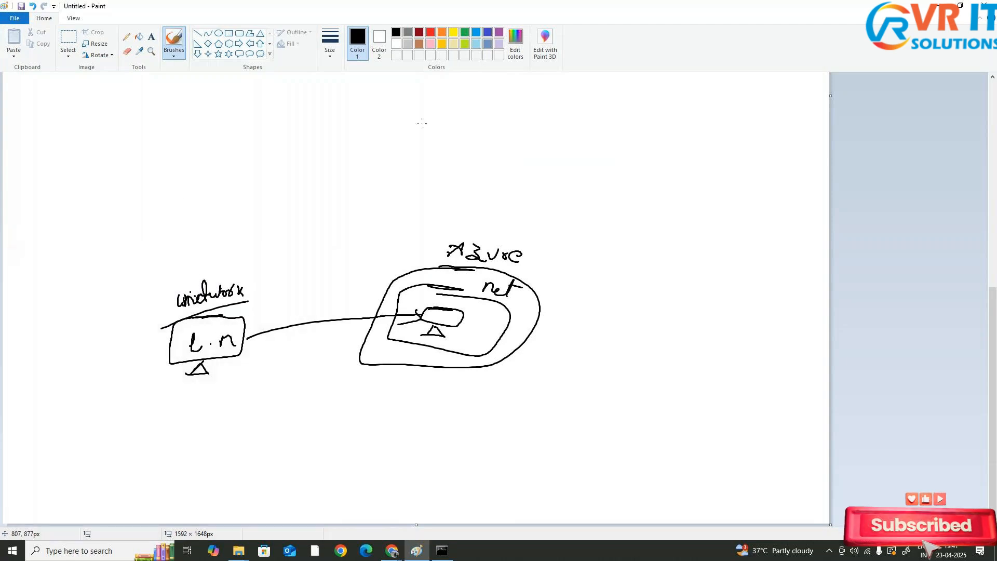
Open a new browser tab, search for whatsmyip, and open the whatismyipaddress.com result
key(alt+Tab)
key(Tab)
click(398, 11)
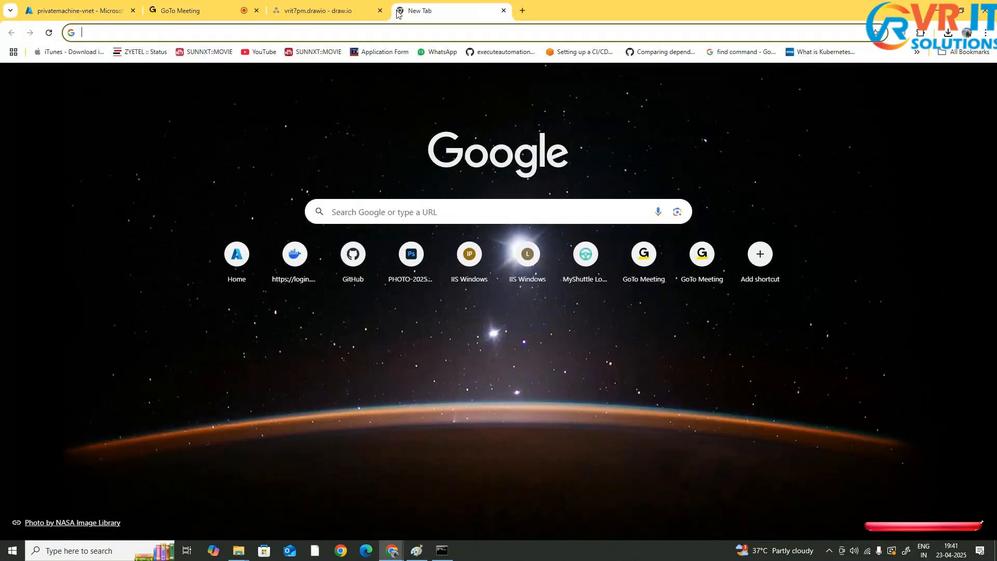
text(w)
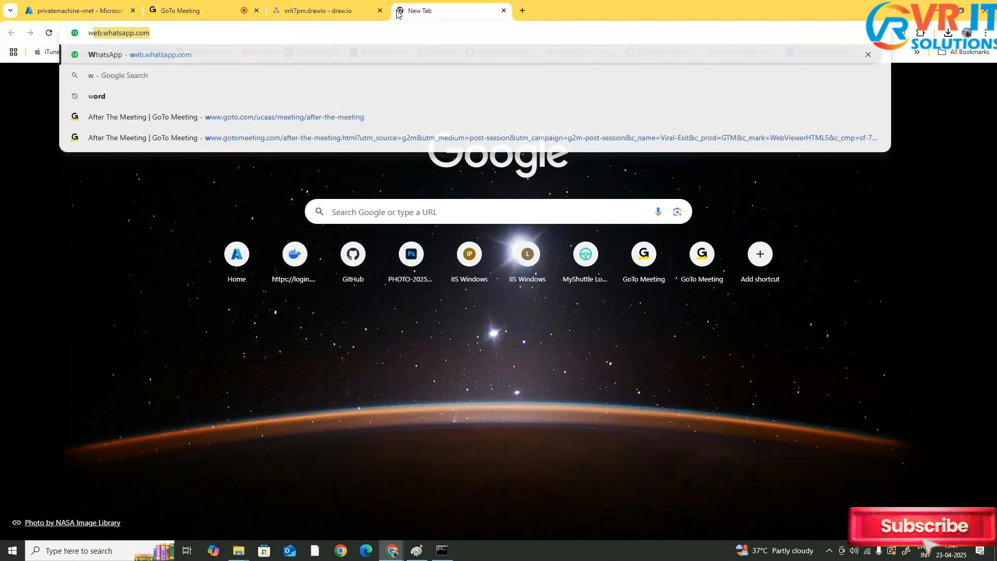
text(hatsmyip)
key(Return)
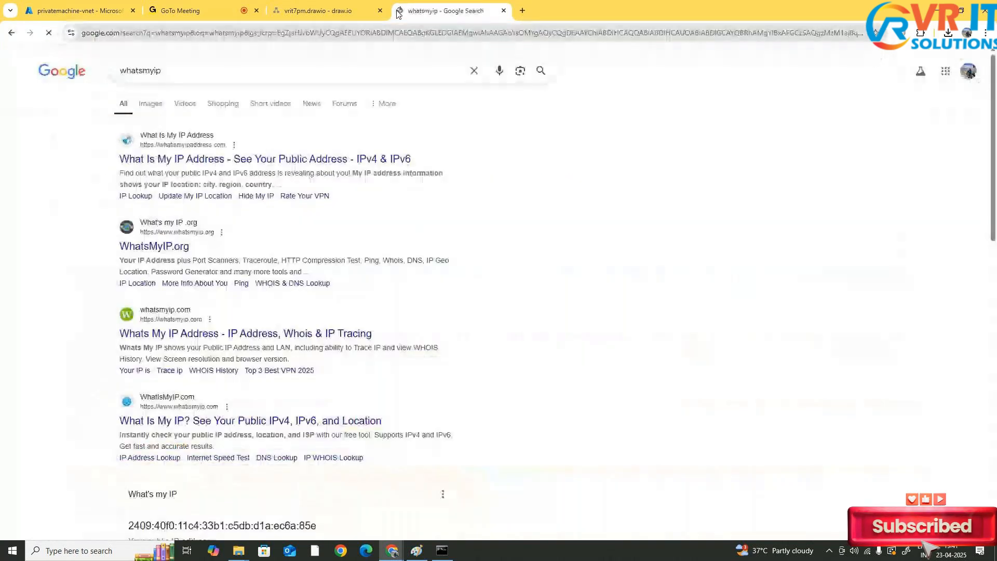
click(188, 165)
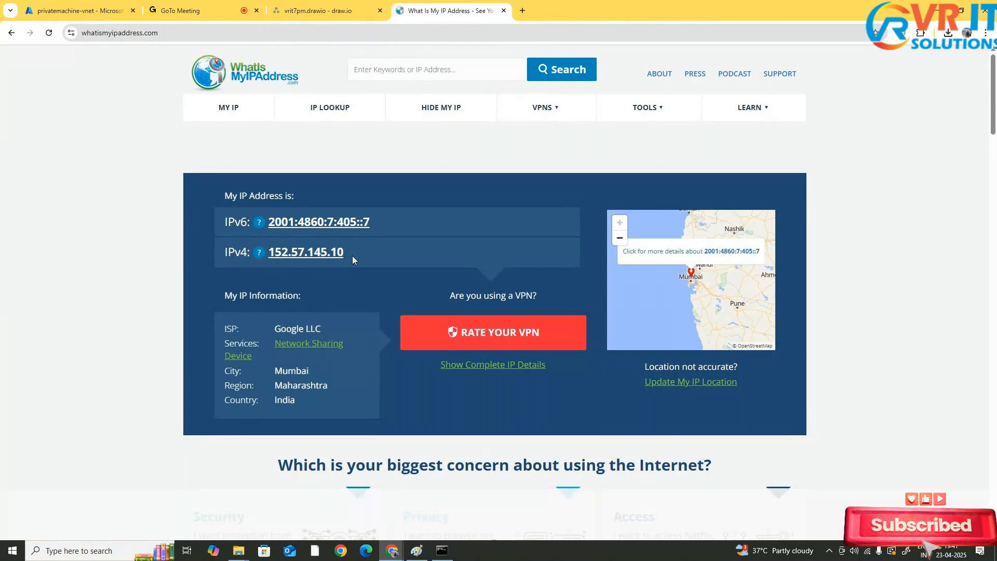
Highlight the public IPv4 address, dismiss the notification prompt, close the tab, and return to Paint
click(304, 251)
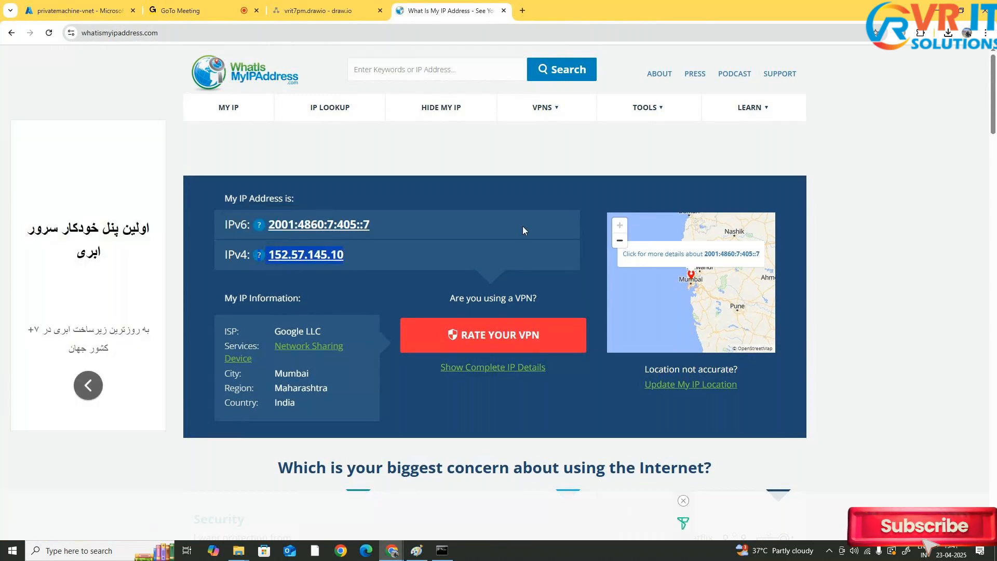
click(419, 147)
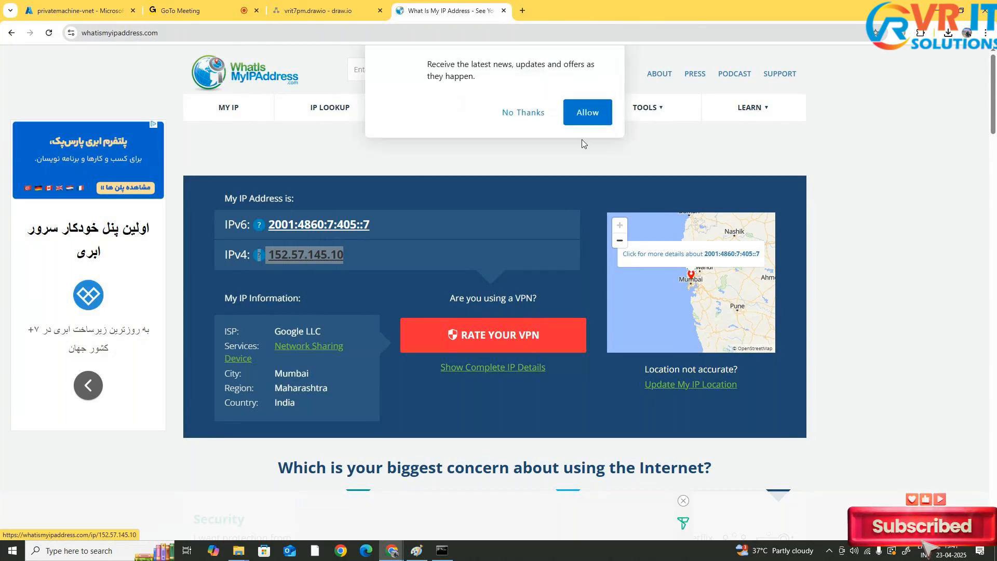
click(535, 112)
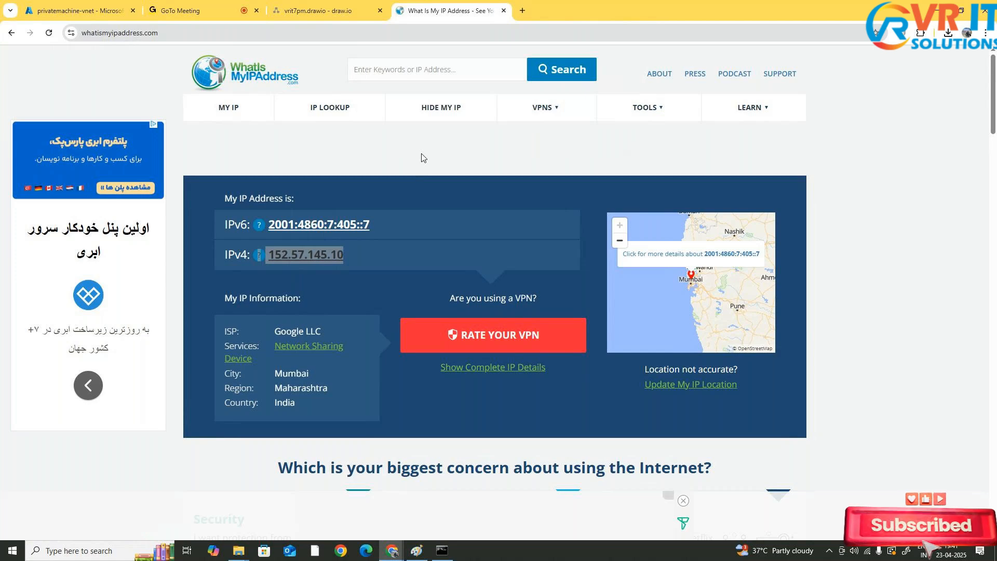
click(503, 11)
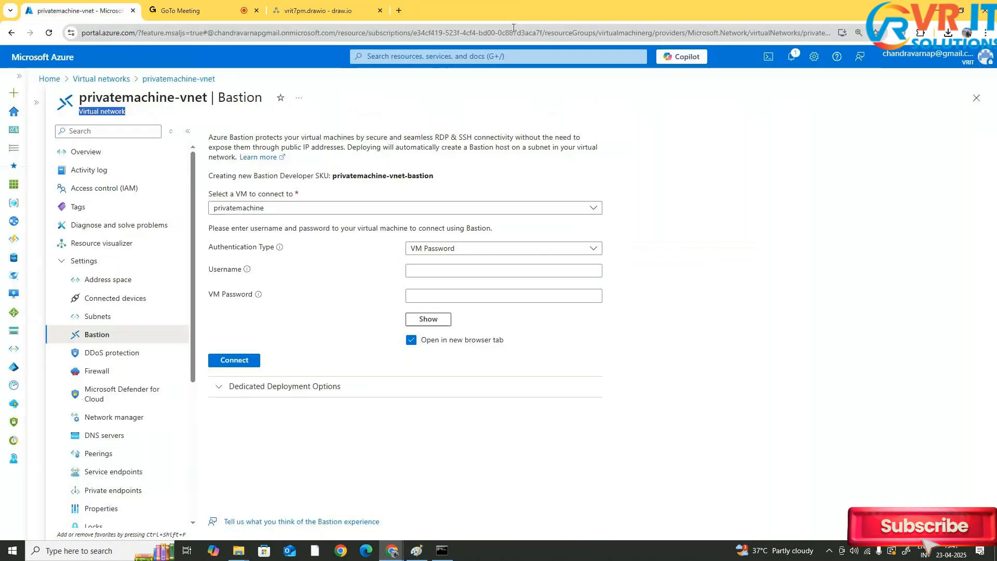
key(alt+Tab)
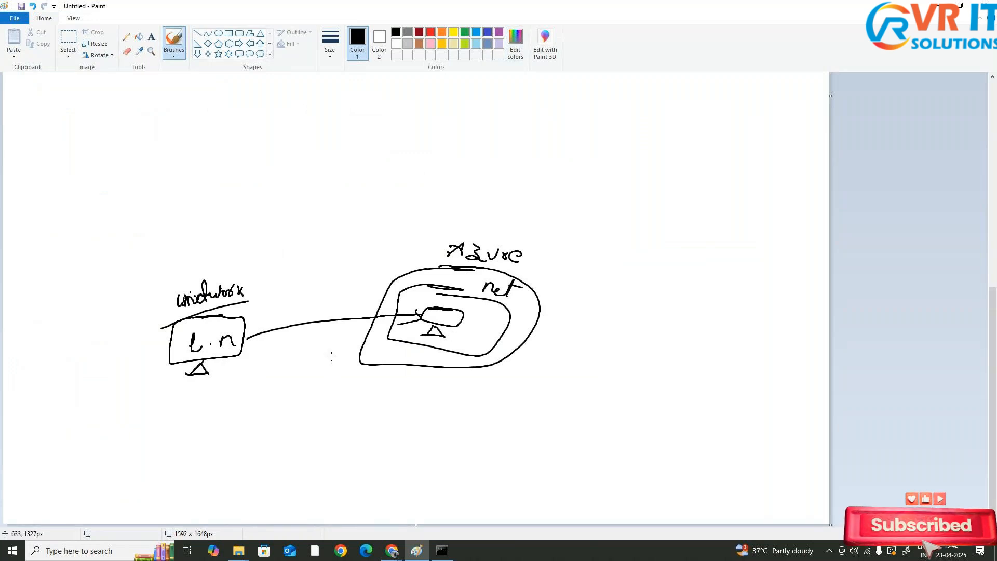
Draw a VPN box with an X between the laptop and the Azure vnet, mark it allow, and double the connecting lines
mouse_move(339, 400)
mouse_down()
mouse_move(337, 408)
mouse_move(477, 407)
mouse_up()
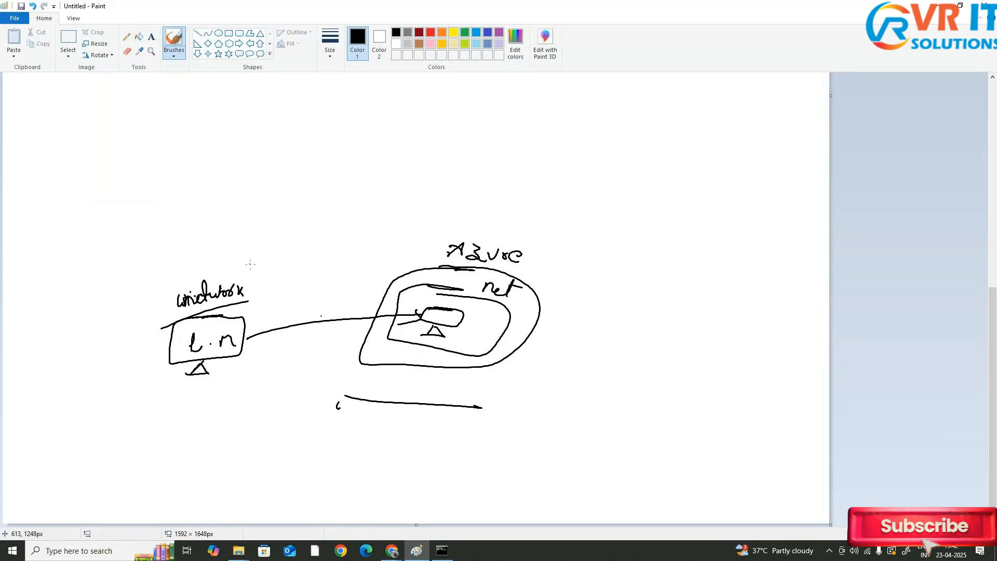
mouse_move(305, 300)
mouse_down()
mouse_move(286, 322)
mouse_move(312, 302)
mouse_move(300, 297)
mouse_move(311, 279)
mouse_up()
drag(314, 294, 340, 269)
mouse_move(302, 318)
mouse_down()
mouse_move(313, 331)
mouse_move(298, 342)
mouse_move(311, 320)
mouse_up()
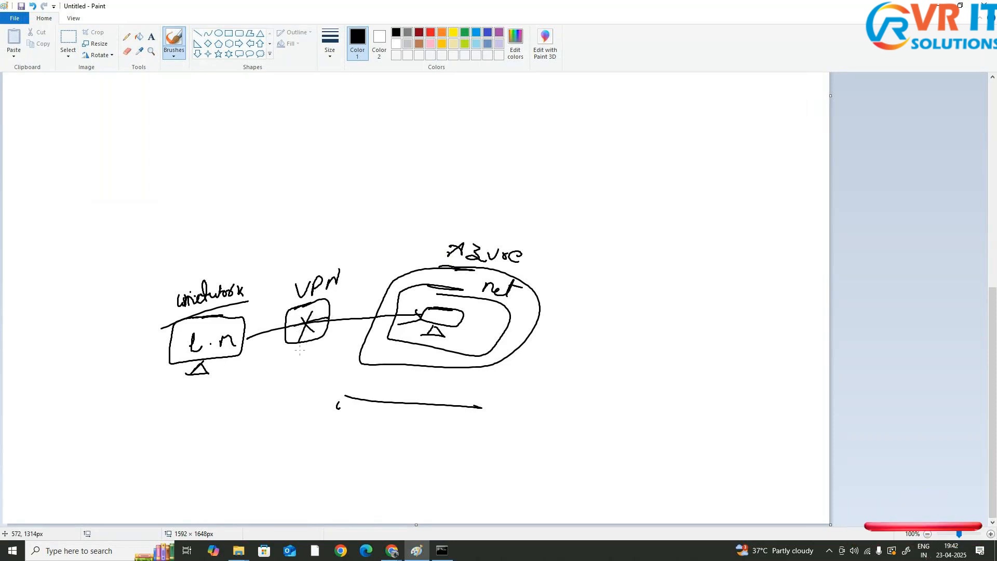
drag(293, 351, 328, 338)
drag(249, 329, 274, 320)
drag(329, 304, 400, 300)
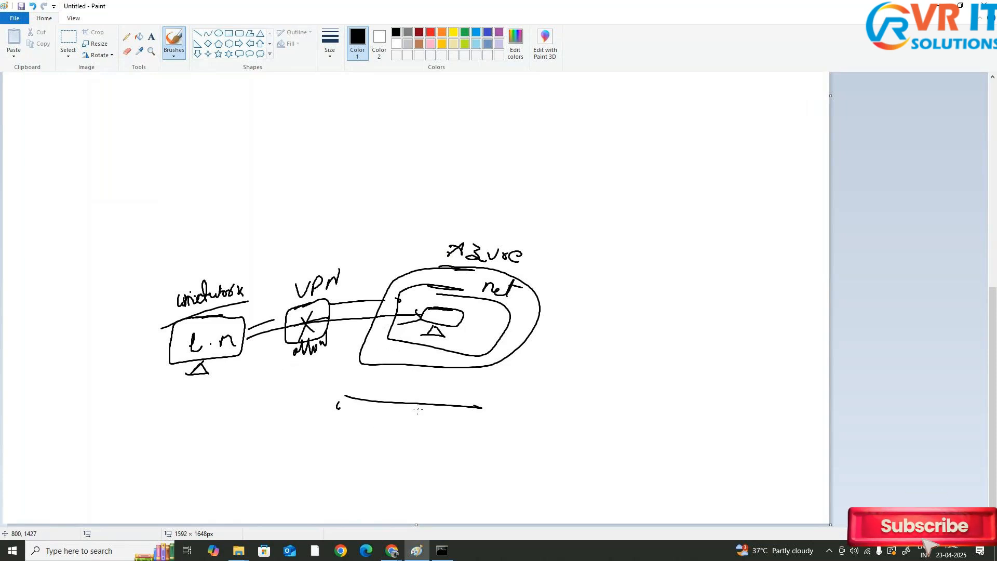
Sketch a second Azure box with a vnet containing a private VM below the first diagram
mouse_move(345, 395)
mouse_down()
mouse_move(328, 491)
mouse_move(472, 490)
mouse_move(546, 404)
mouse_move(396, 402)
mouse_move(400, 374)
mouse_move(419, 392)
mouse_move(455, 388)
mouse_up()
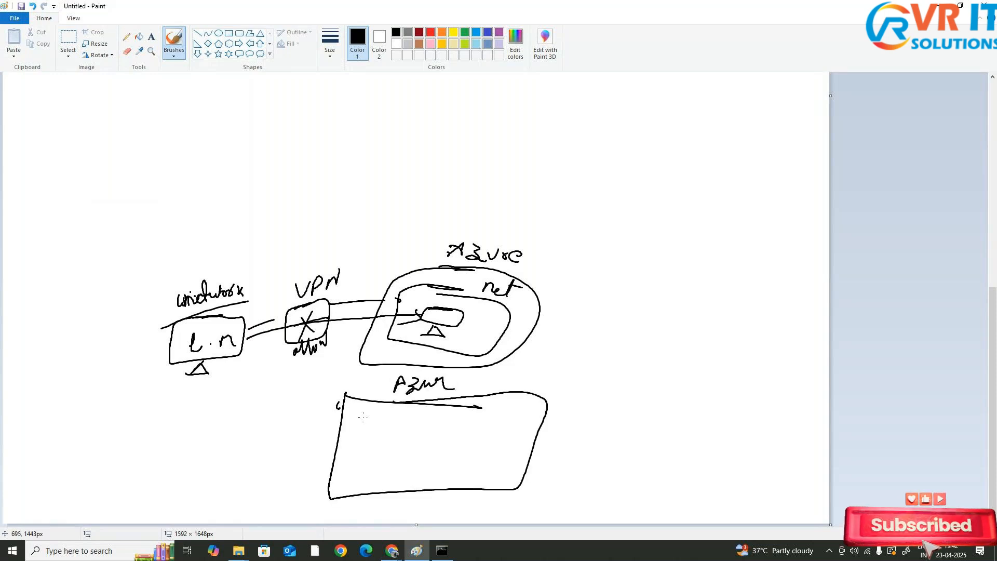
drag(360, 417, 496, 420)
mouse_move(360, 419)
mouse_down()
mouse_move(402, 476)
mouse_move(511, 424)
mouse_move(493, 418)
mouse_move(519, 415)
mouse_move(527, 400)
mouse_up()
mouse_move(368, 432)
mouse_down()
mouse_move(384, 446)
mouse_move(390, 433)
mouse_move(380, 459)
mouse_move(366, 461)
mouse_move(369, 424)
mouse_move(406, 427)
mouse_up()
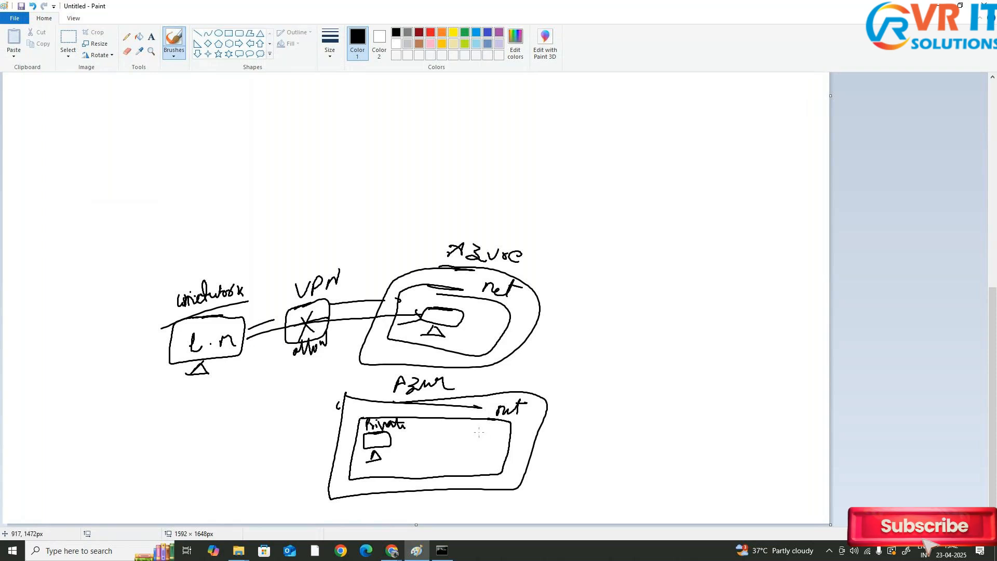
Add a Bastion box inside the second vnet with an arrow to a public network label
mouse_move(491, 432)
mouse_down()
mouse_move(453, 434)
mouse_move(452, 457)
mouse_move(487, 431)
mouse_move(458, 433)
mouse_move(460, 455)
mouse_move(502, 450)
mouse_move(491, 437)
mouse_move(567, 437)
mouse_move(560, 444)
mouse_up()
mouse_move(577, 426)
mouse_down()
mouse_move(574, 438)
mouse_move(603, 429)
mouse_up()
mouse_move(612, 417)
mouse_down()
mouse_move(587, 445)
mouse_move(621, 437)
mouse_move(631, 447)
mouse_move(575, 458)
mouse_up()
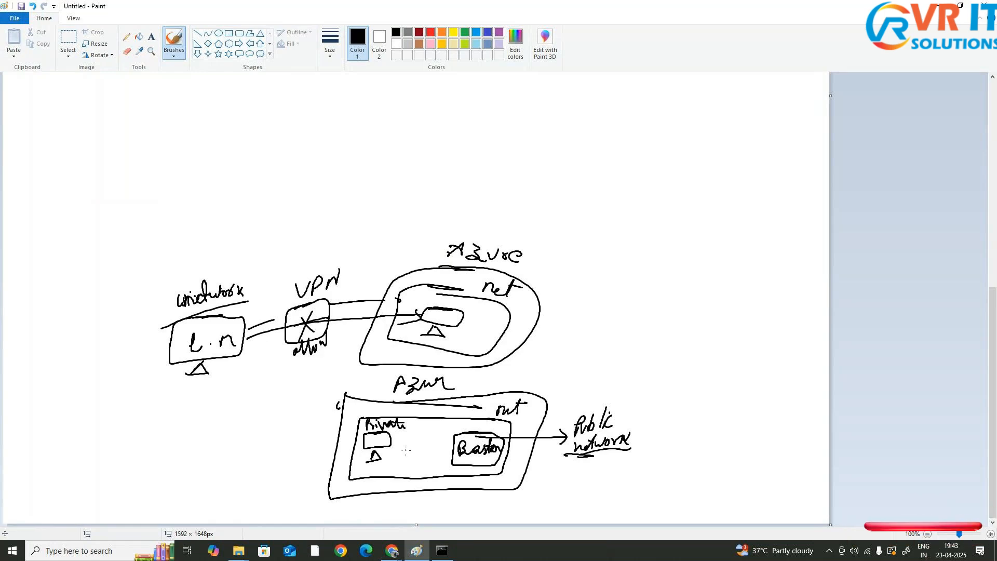
Draw a small VM next to the private VM in the second vnet and an arrow from the Bastion box toward it
mouse_move(415, 440)
mouse_down()
mouse_move(409, 449)
mouse_move(438, 444)
mouse_move(419, 439)
mouse_up()
mouse_move(418, 459)
mouse_down()
mouse_move(416, 467)
mouse_move(422, 460)
mouse_up()
mouse_move(409, 468)
mouse_down()
mouse_move(427, 467)
mouse_move(414, 451)
mouse_up()
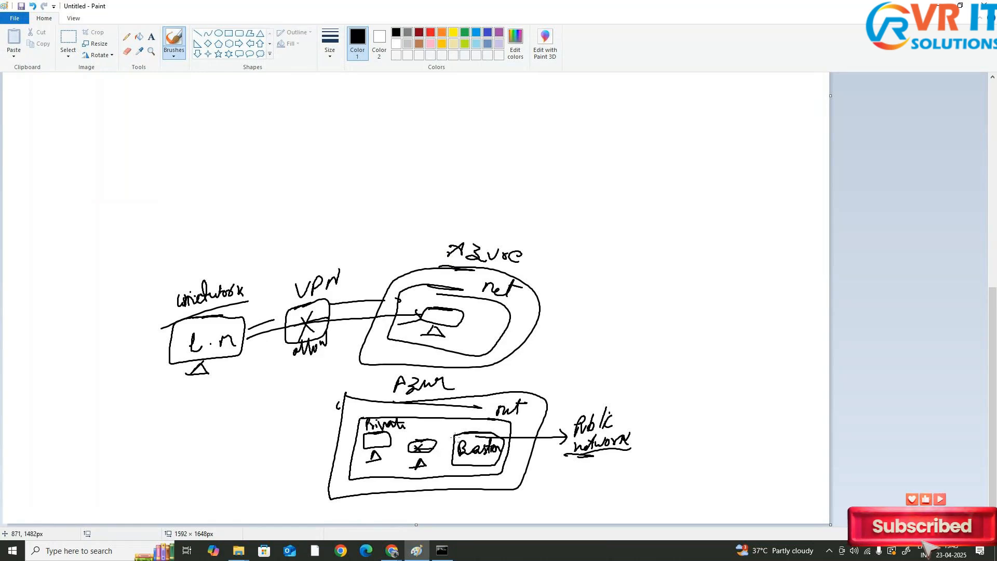
drag(403, 432, 399, 443)
mouse_move(393, 437)
mouse_down()
mouse_move(454, 433)
mouse_move(441, 451)
mouse_move(454, 446)
mouse_up()
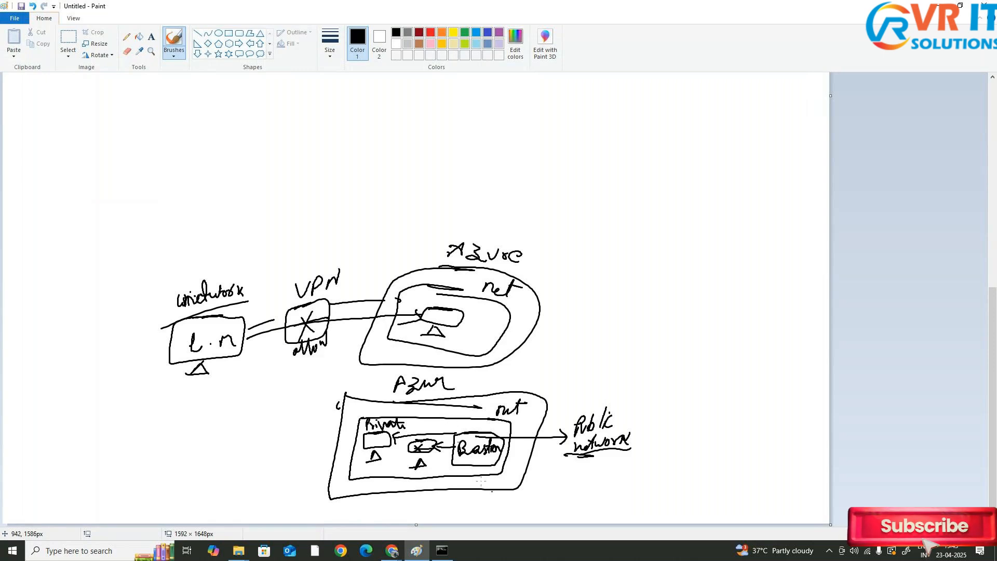
Cross out the Bastion box with a large X
key(alt)
click(450, 435)
drag(452, 431, 497, 477)
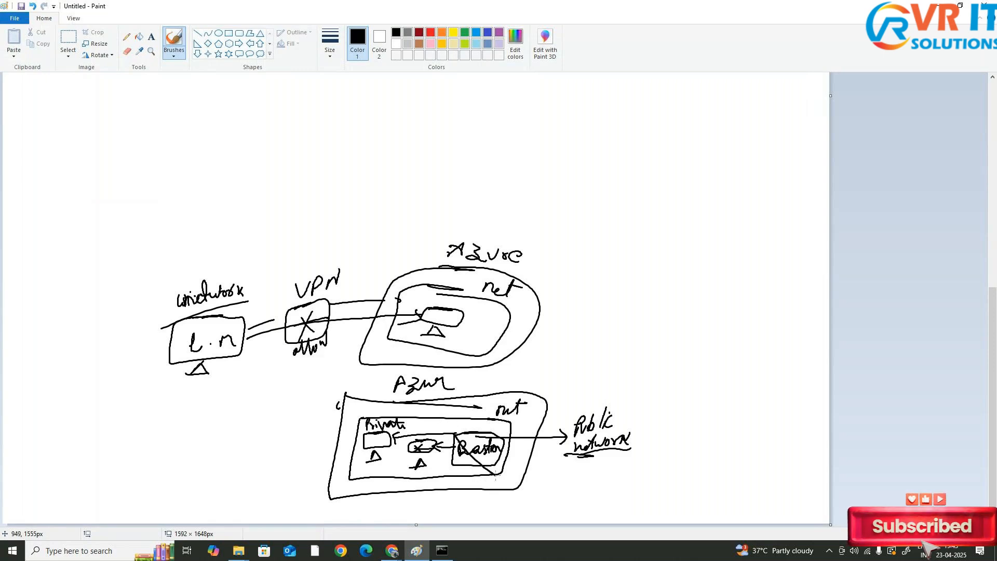
drag(502, 433, 454, 475)
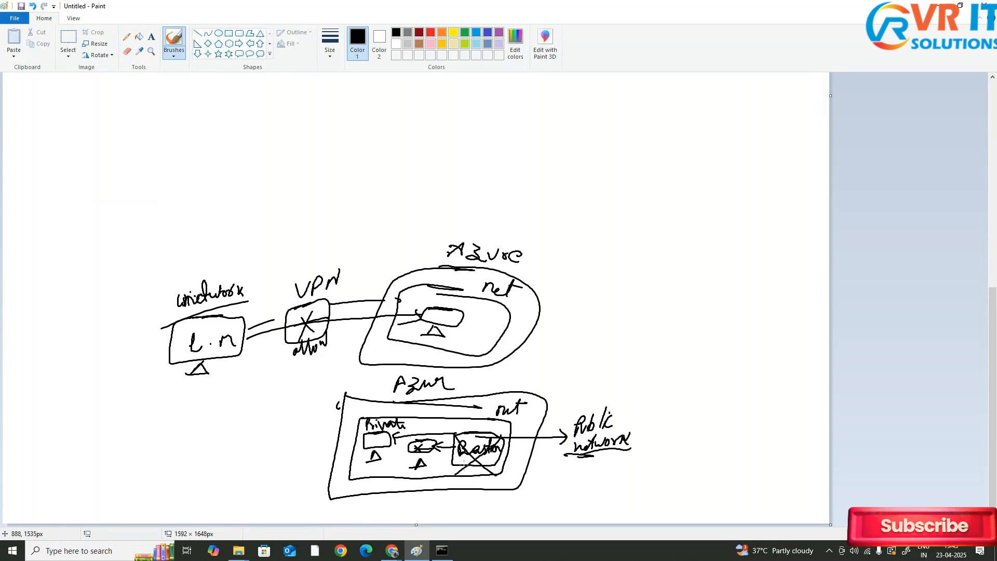
Switch to the Azure Bastion page, pick privatemachine as the VM and choose SSH Private Key from Local File authentication
key(alt+Tab)
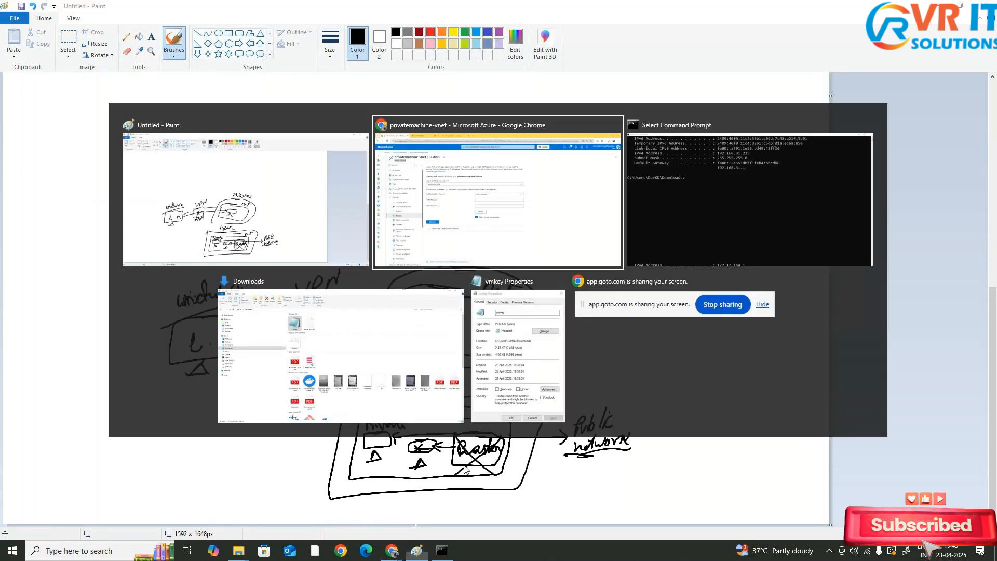
click(437, 208)
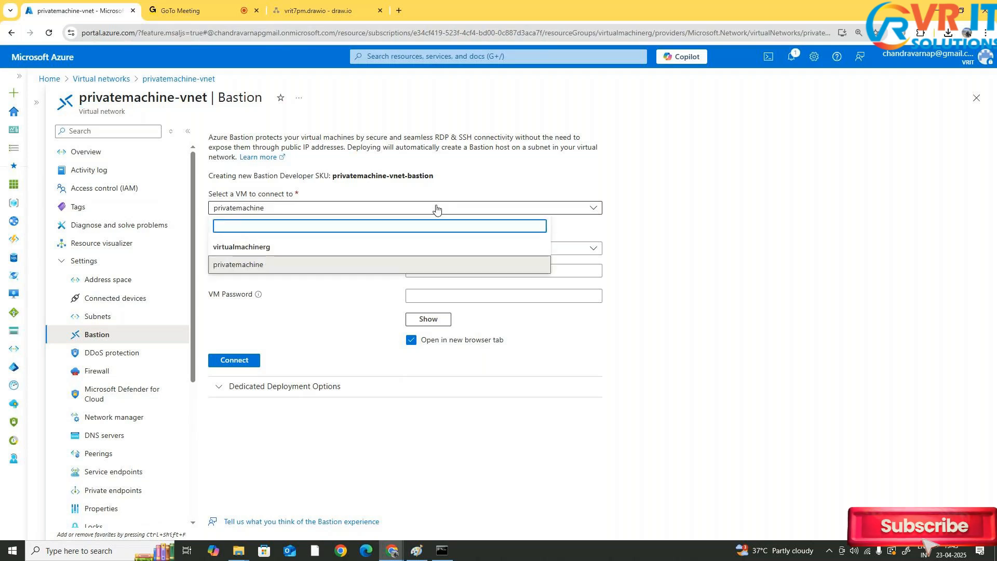
click(369, 266)
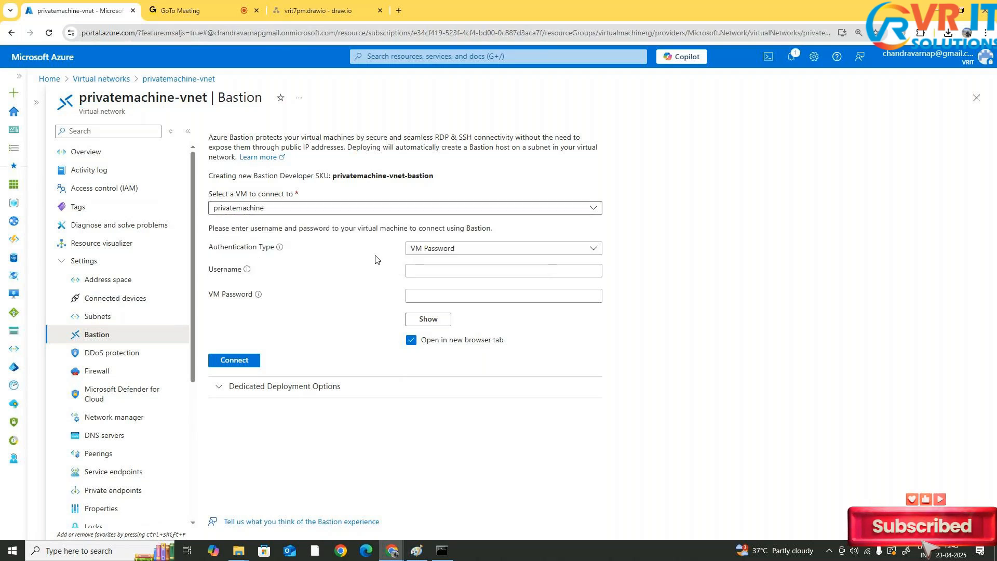
click(435, 249)
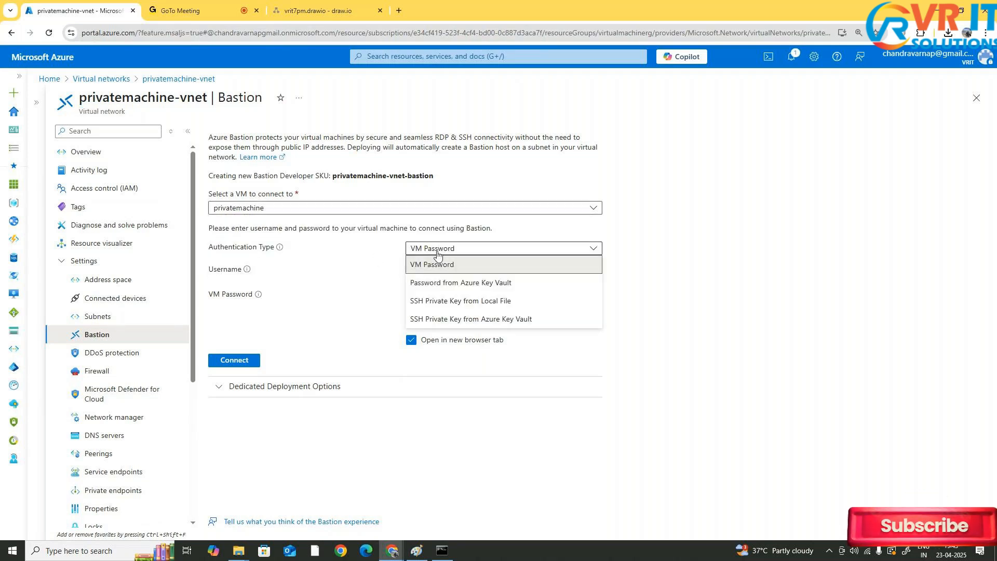
click(473, 302)
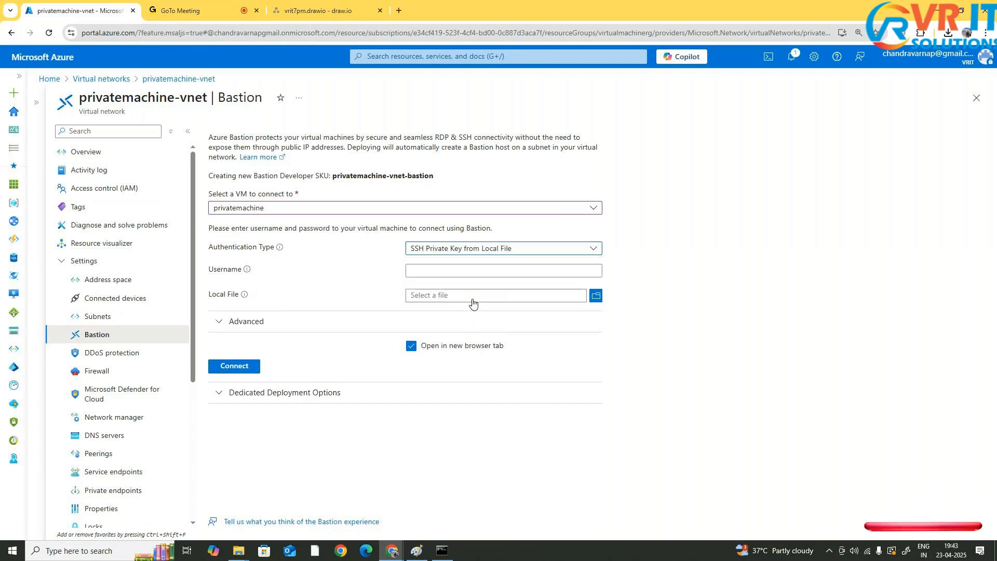
Enter ubuntu as the username and pick the vmkey file from Downloads as the local key file
click(485, 270)
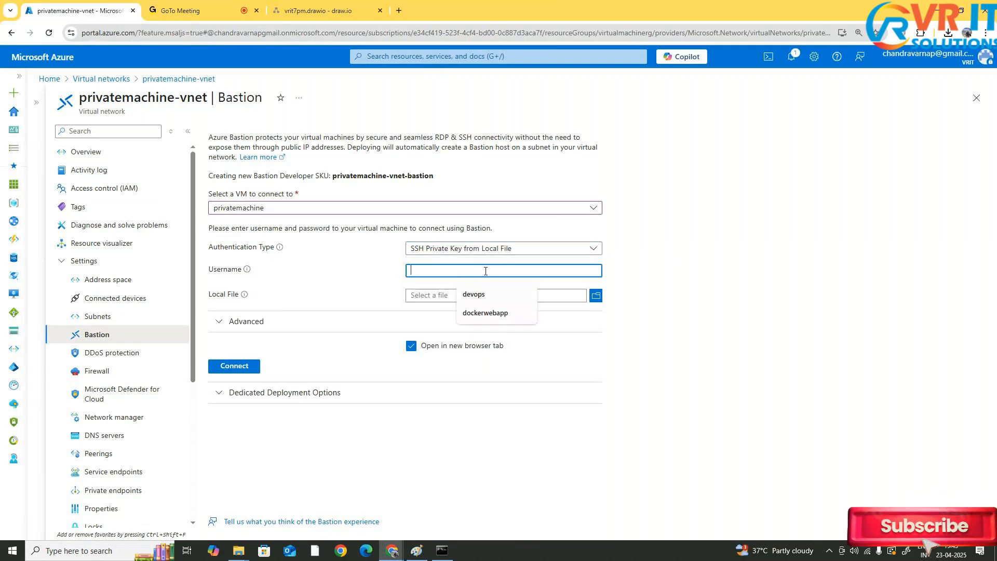
text(ubuntu)
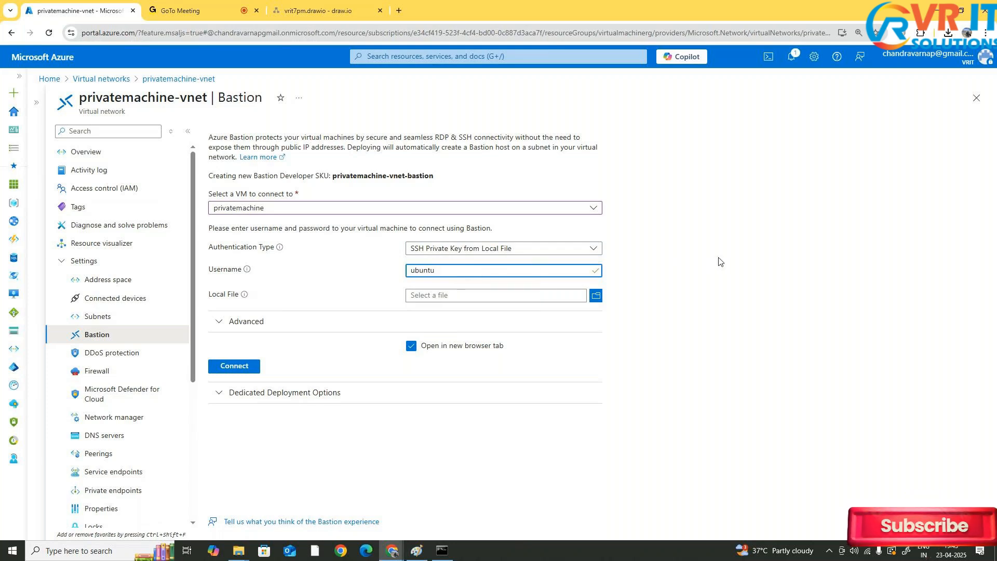
click(595, 297)
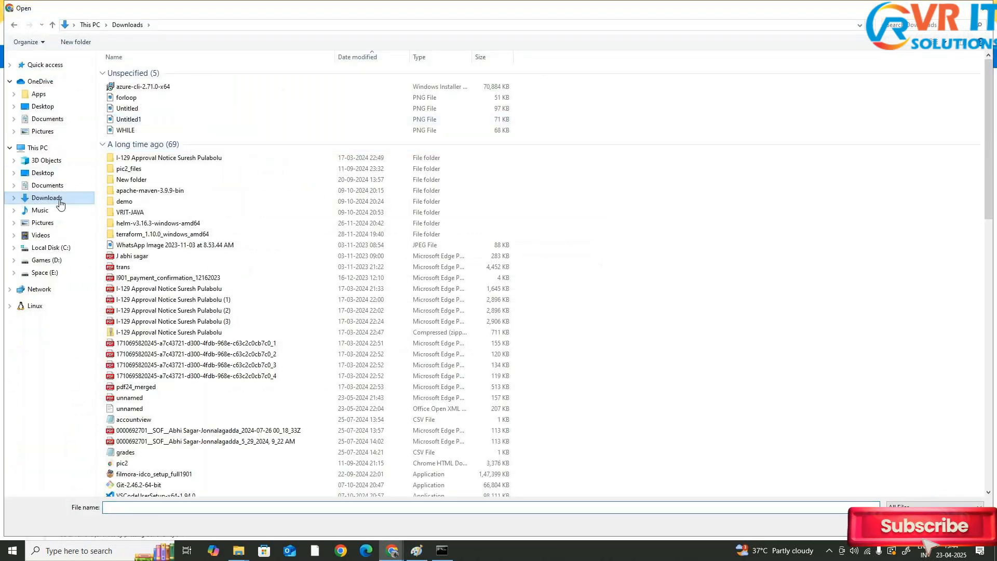
scroll(204, 129, down, 5)
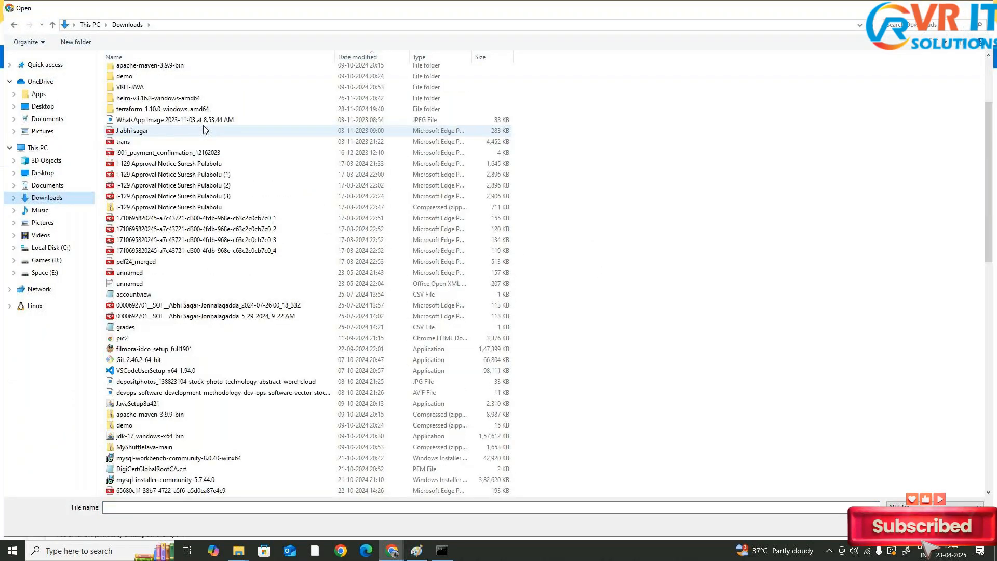
scroll(204, 129, down, 10)
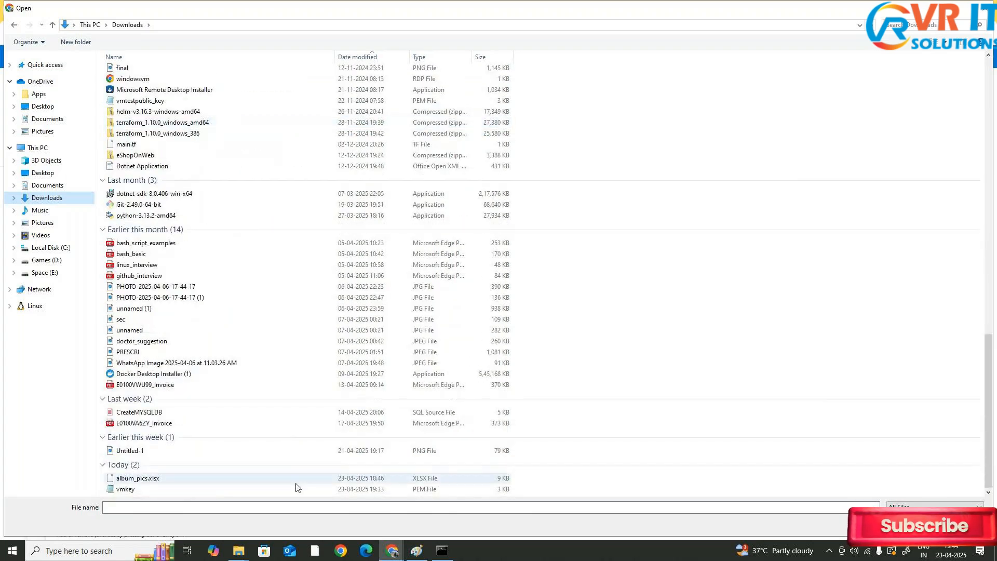
click(338, 490)
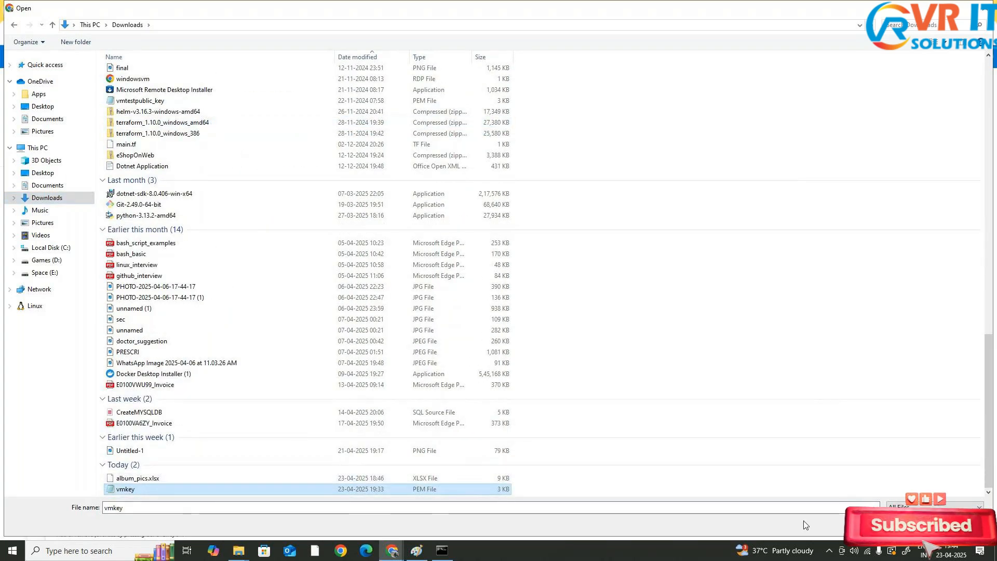
click(908, 523)
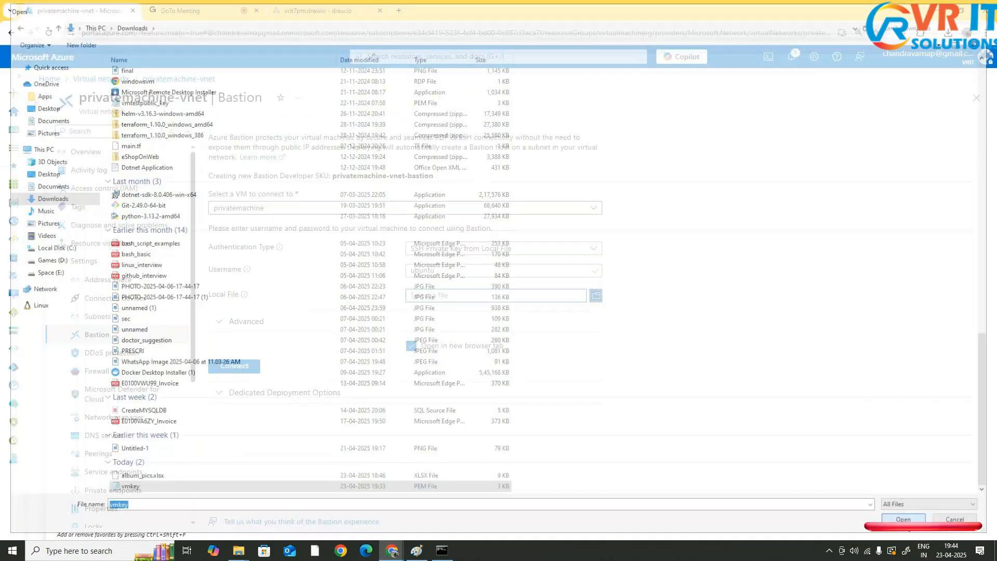
Connect to the VM through Bastion, allowing pop-ups in the browser and clipboard access for the Bastion site
click(234, 322)
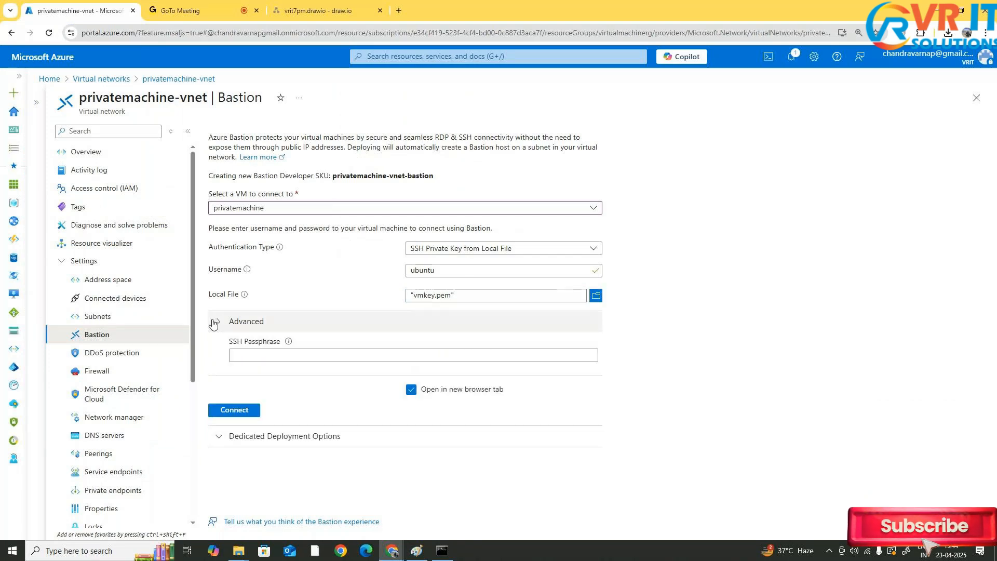
click(233, 322)
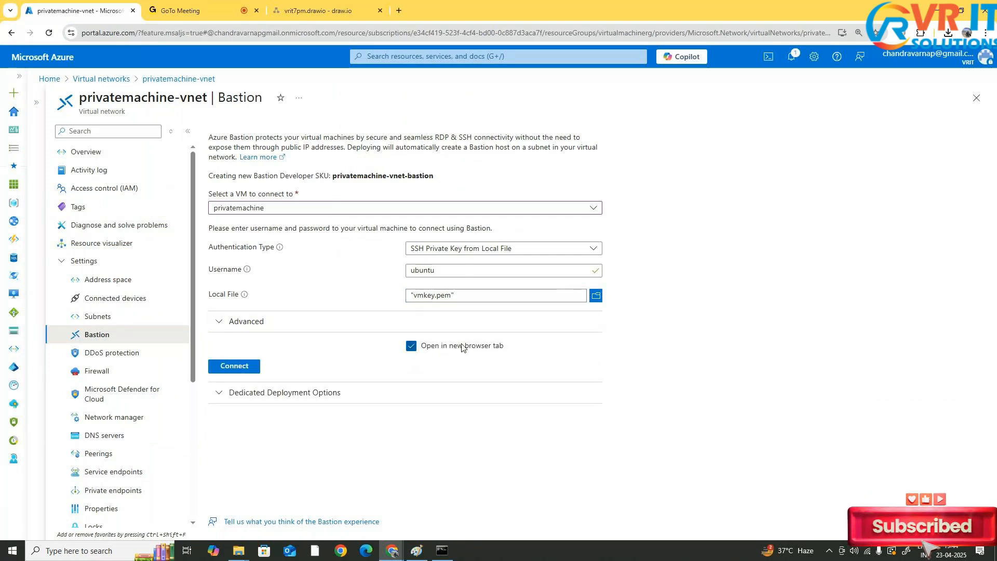
click(229, 369)
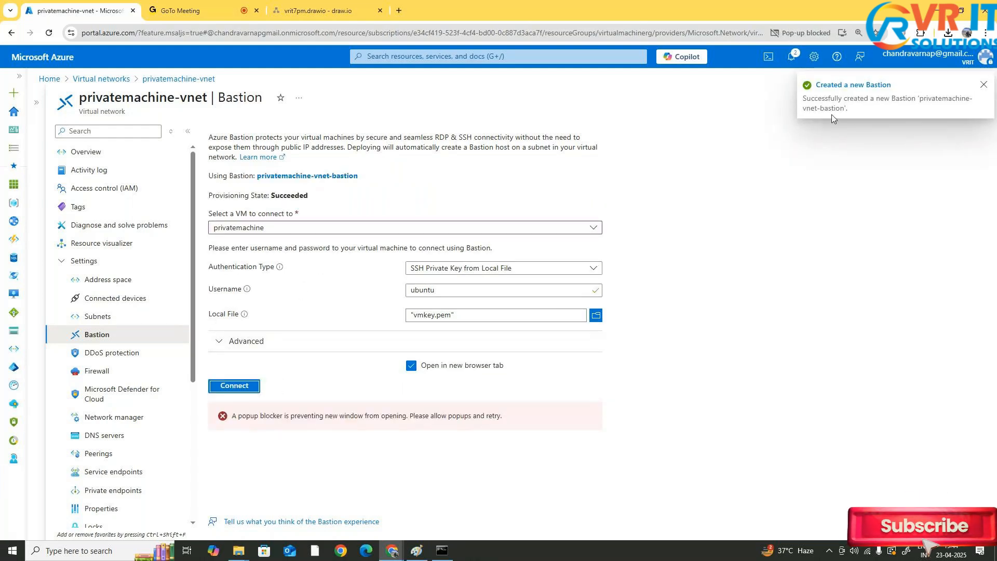
click(777, 33)
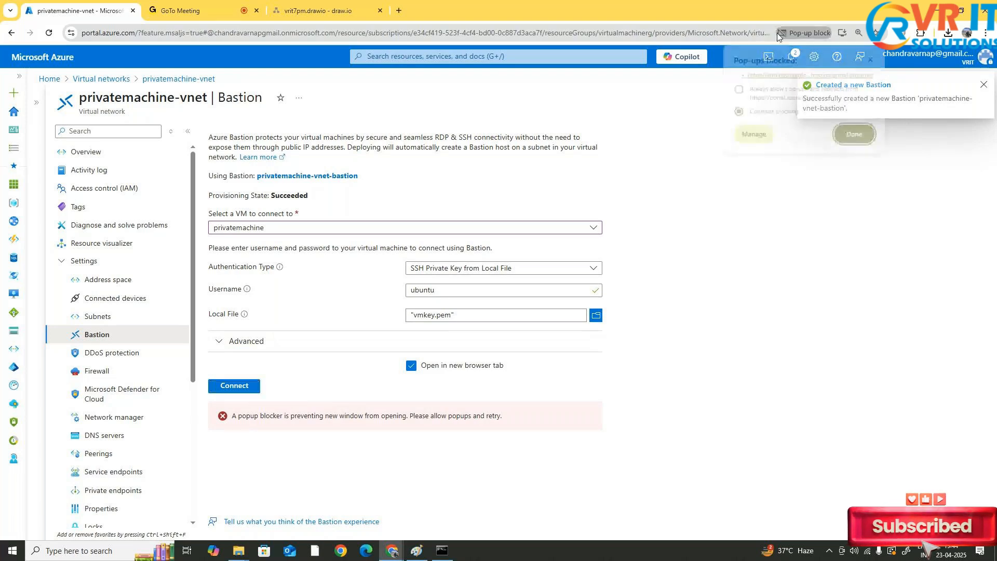
click(858, 134)
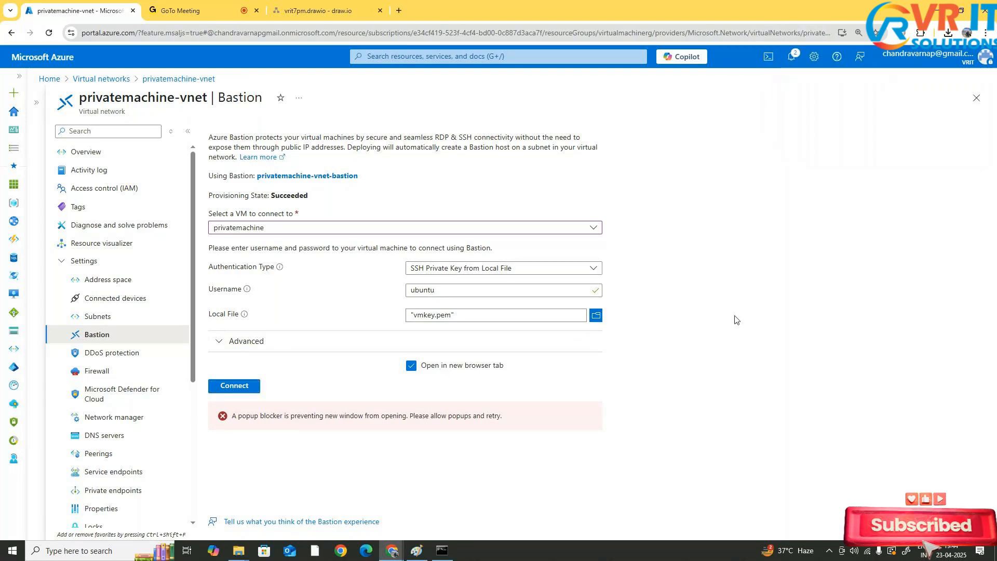
click(242, 385)
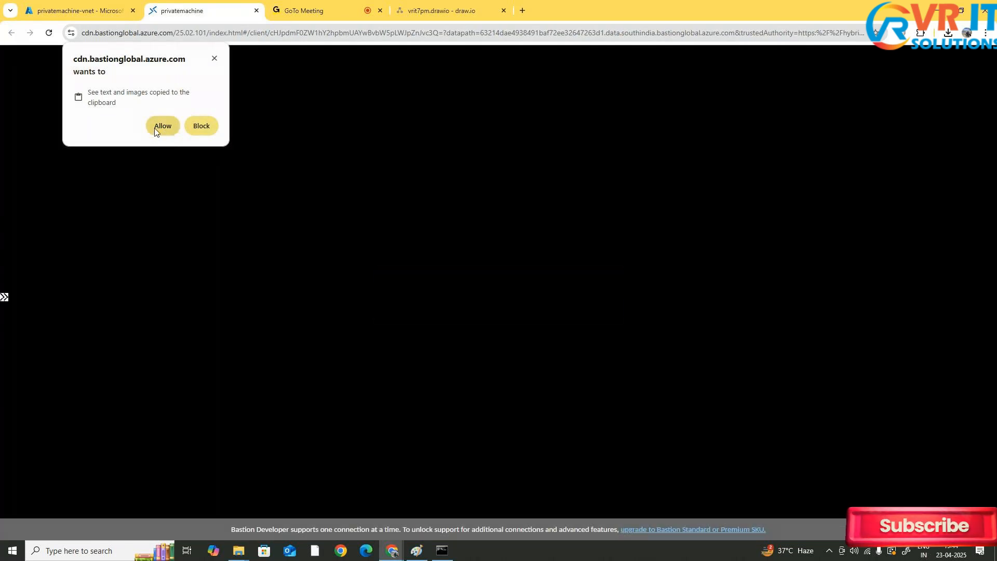
click(155, 129)
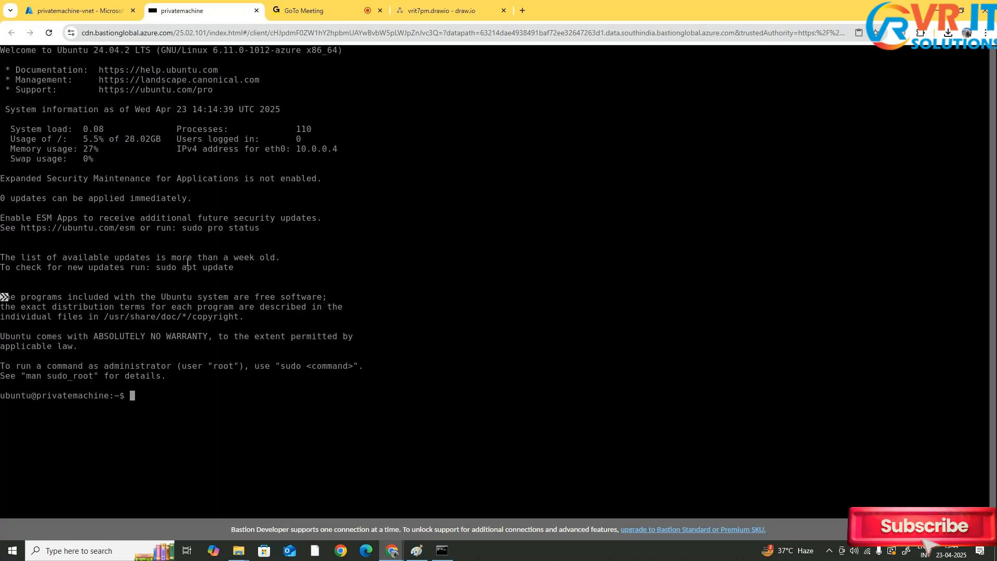
Run whoami in the Bastion terminal and highlight its output
text(whoami)
key(Return)
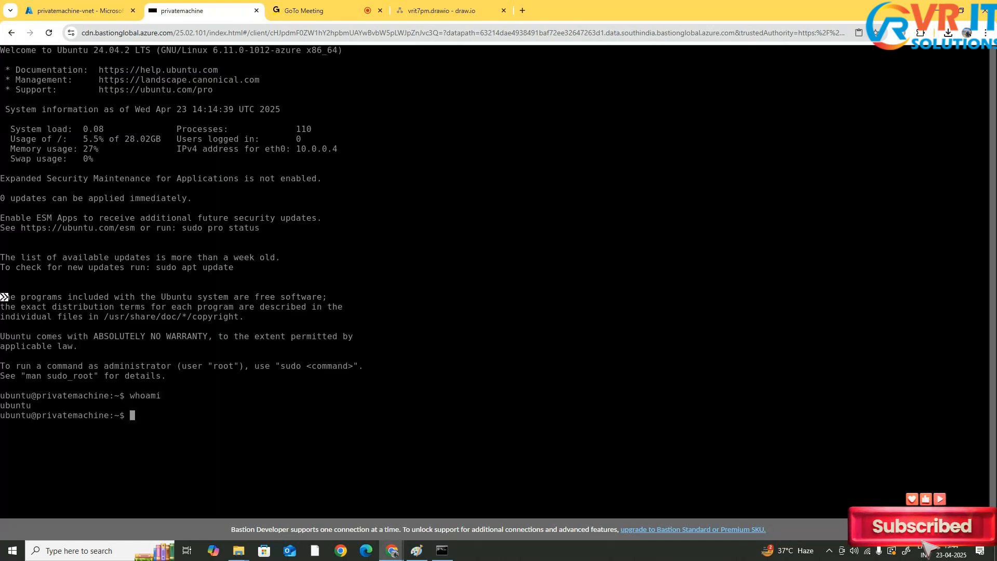
drag(1, 403, 36, 405)
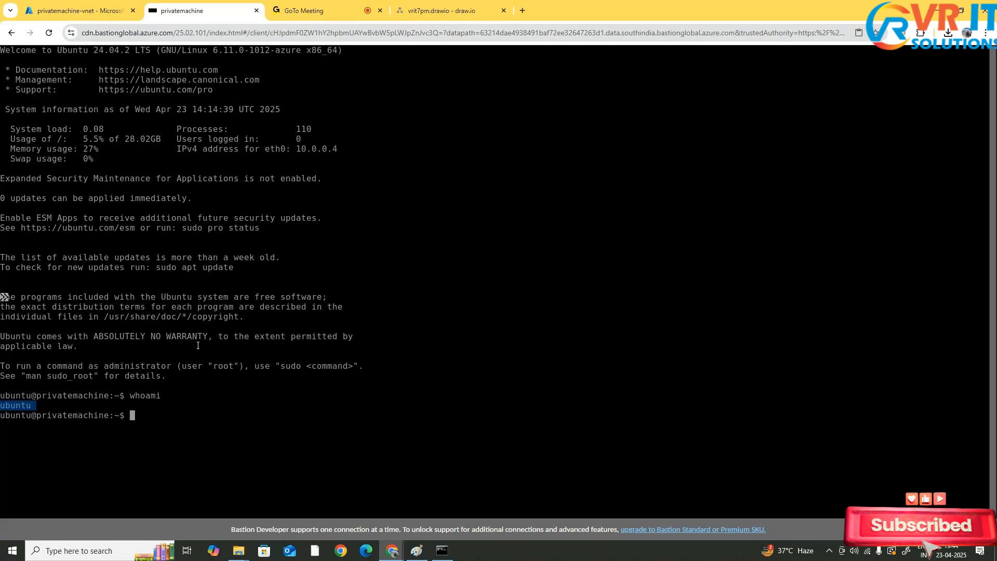
Clear the terminal screen and highlight the privatemachine hostname in the prompt
text(cx)
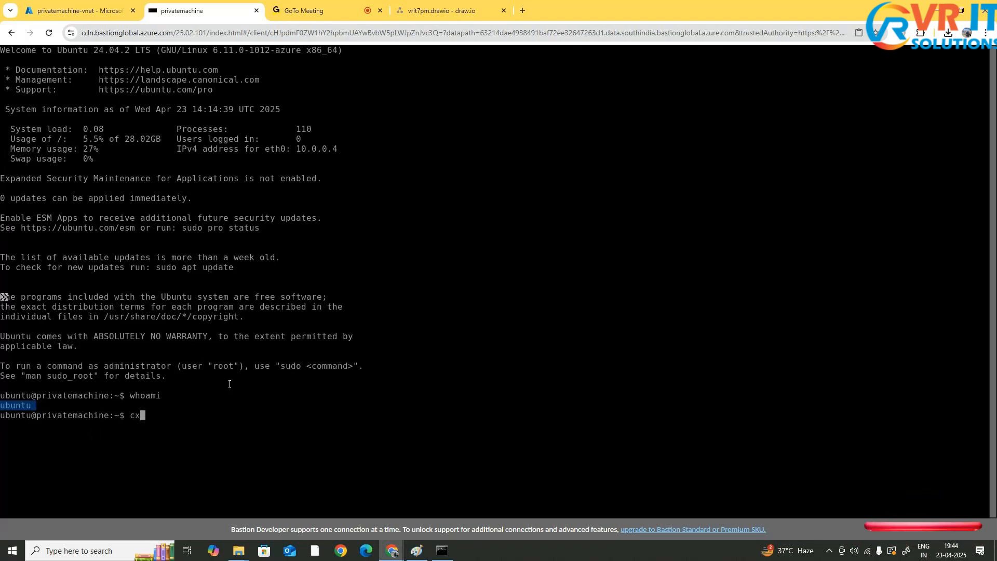
key(BackSpace)
text(lea)
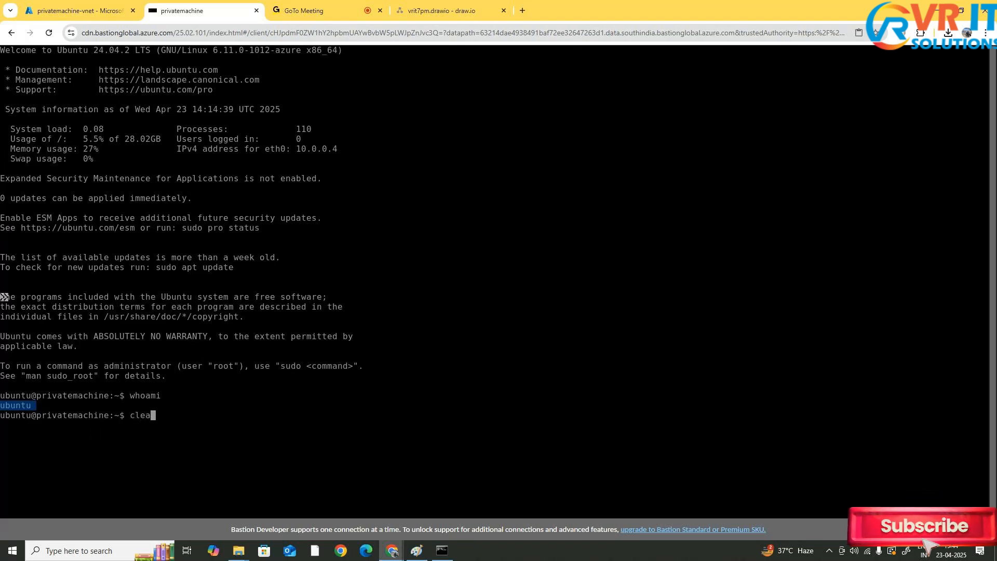
text(r)
key(Return)
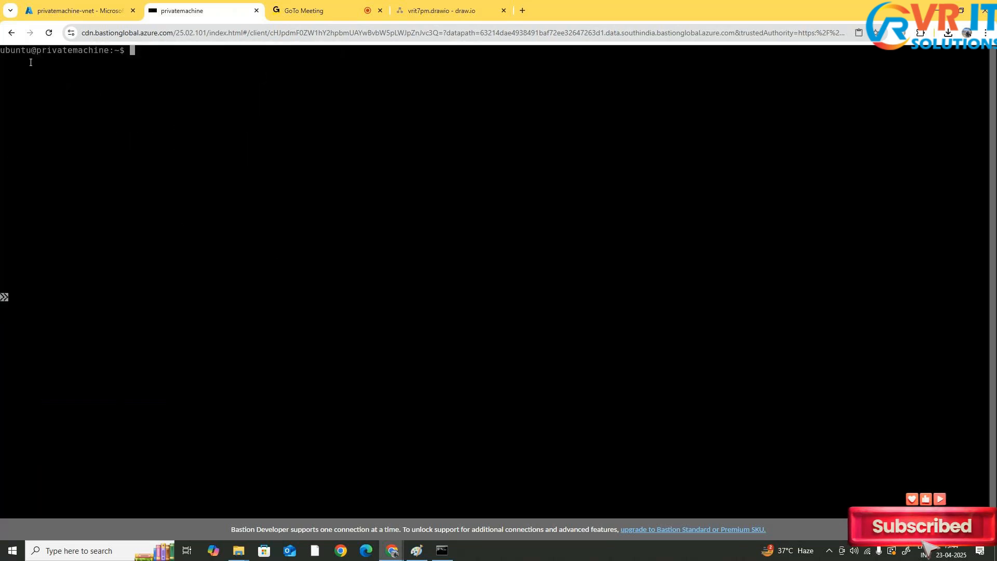
drag(36, 51, 109, 50)
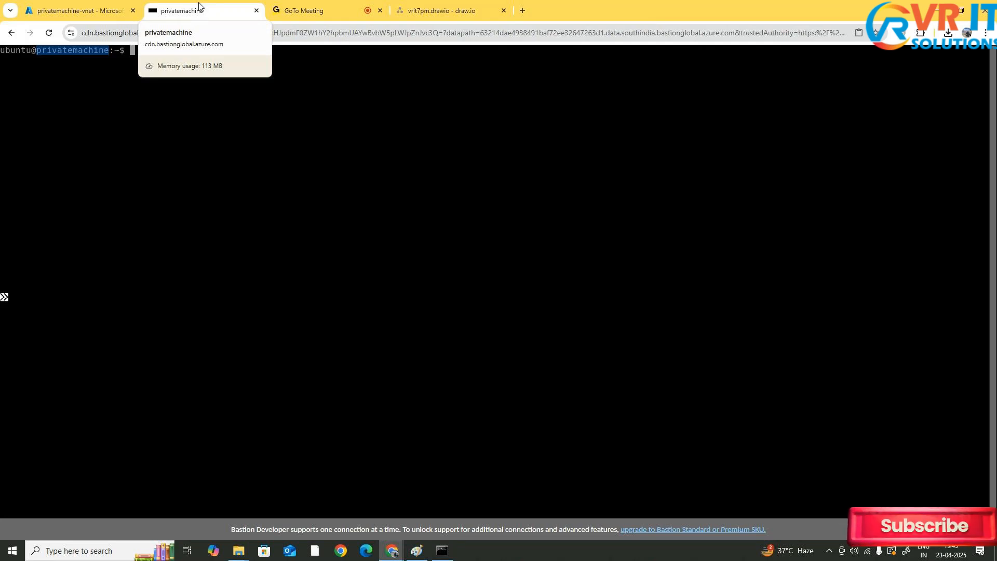
Highlight the Bastion page title in the portal and compare it with the terminal tab
click(65, 4)
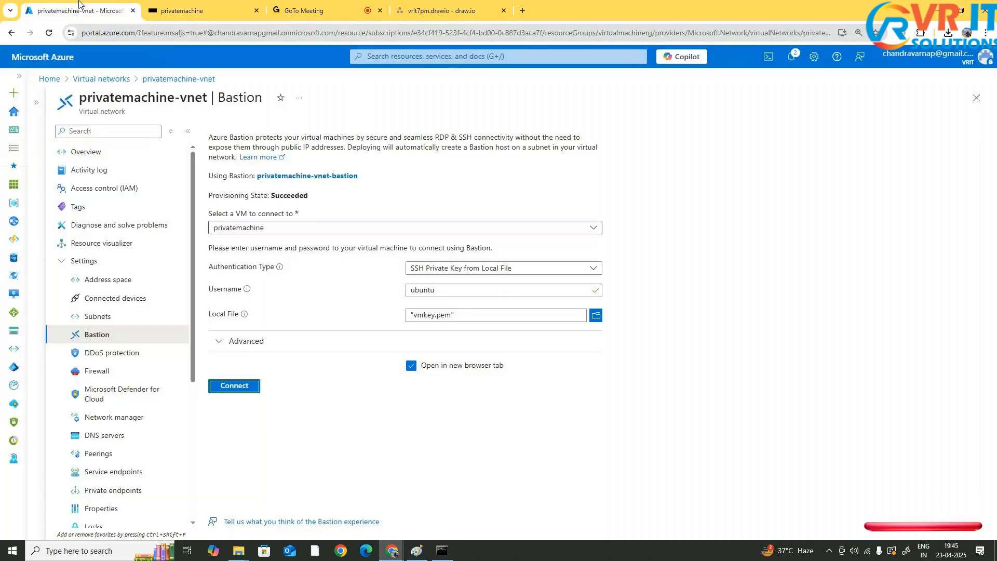
drag(222, 98, 267, 101)
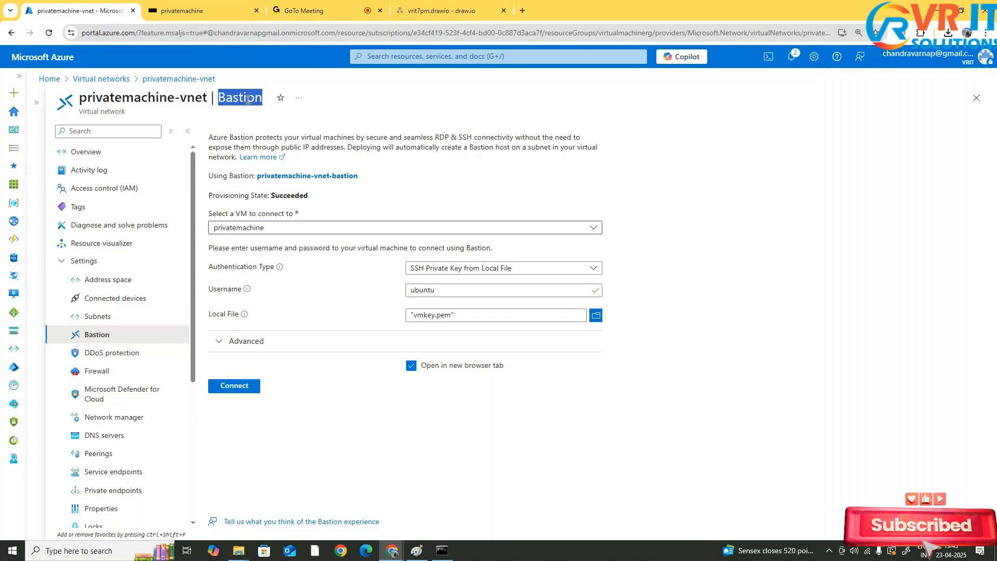
drag(248, 101, 106, 114)
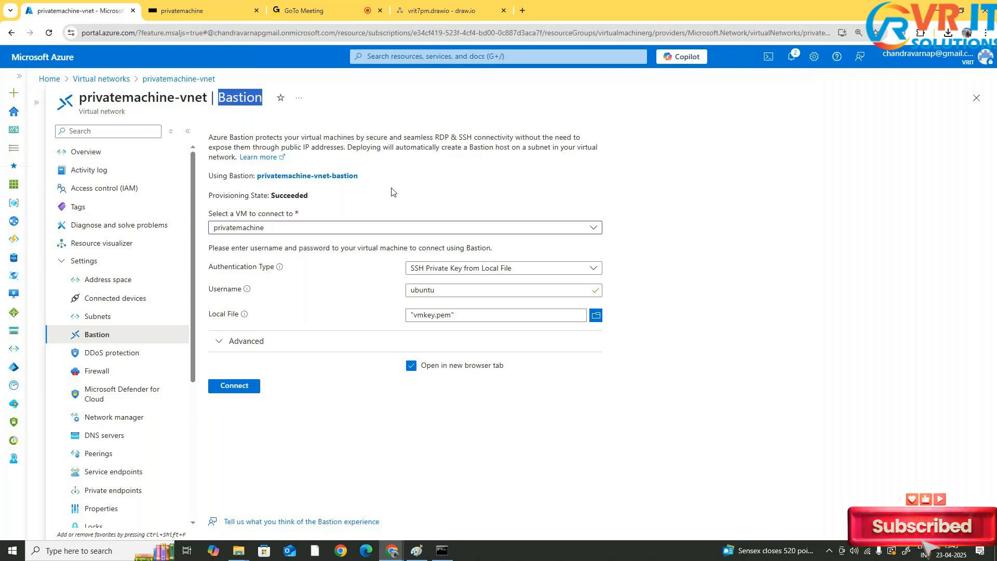
click(211, 4)
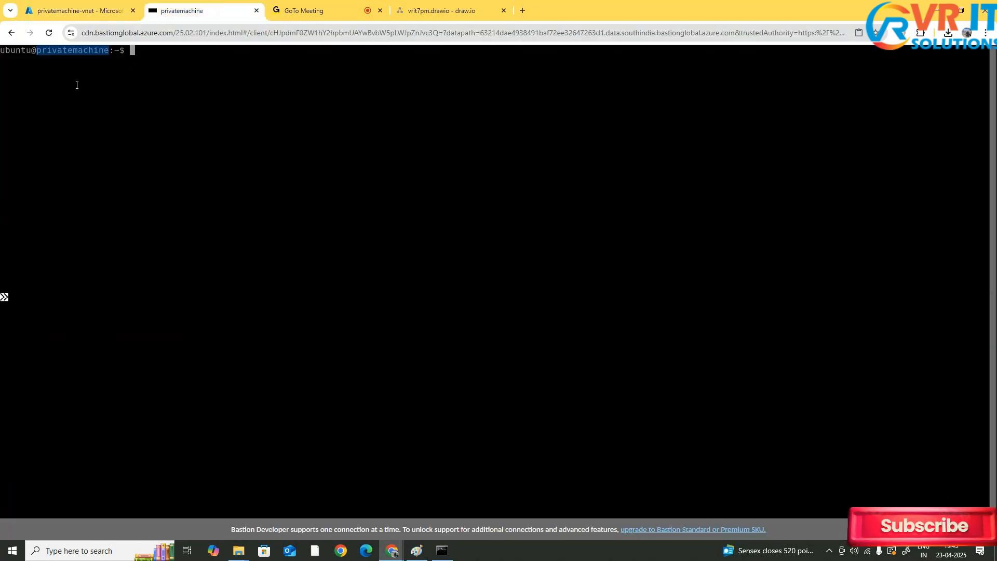
click(62, 3)
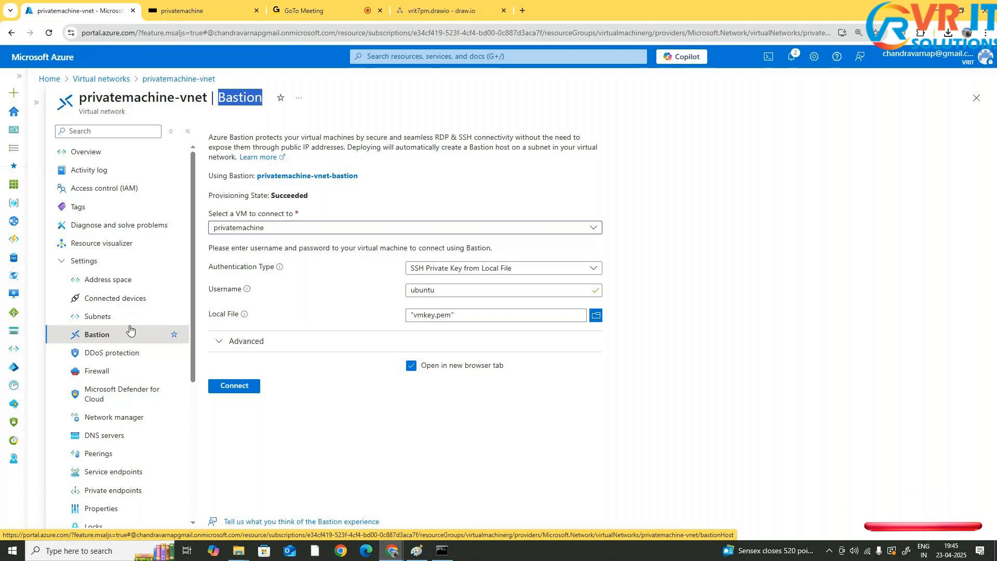
click(223, 12)
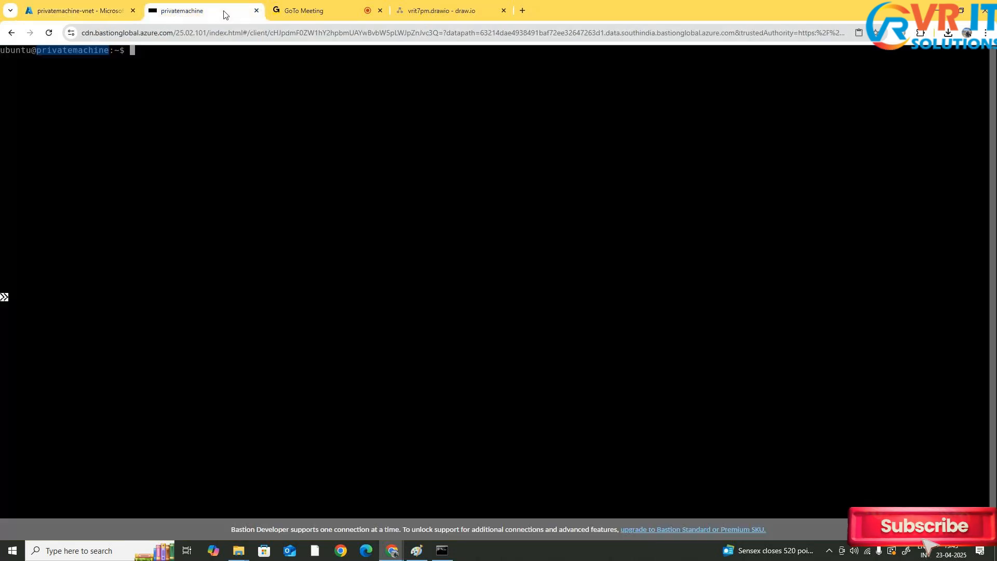
Highlight the Bastion session's cdn.bastionglobal.azure.com address and compare it with the Azure portal tab
drag(179, 33, 810, 50)
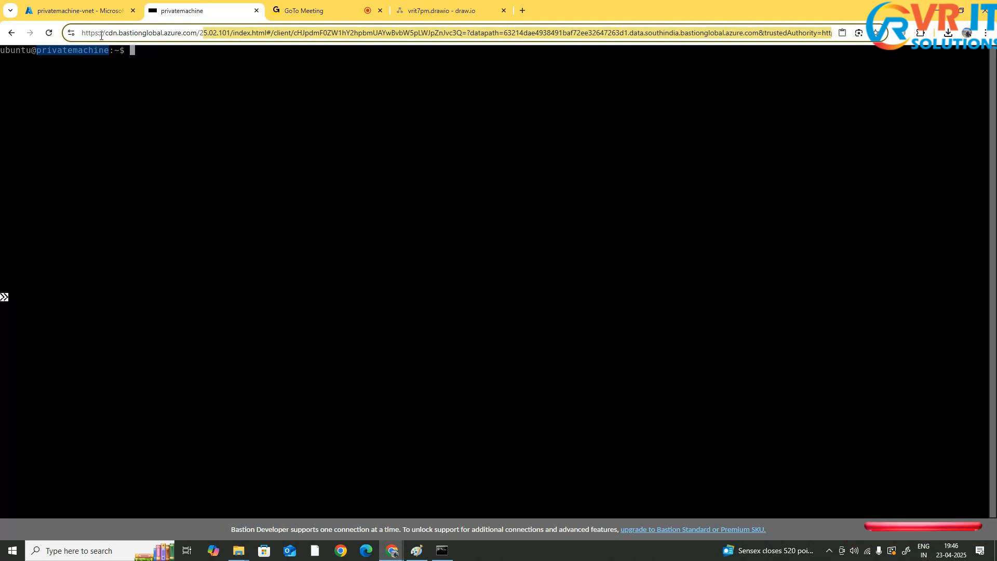
drag(101, 35, 200, 36)
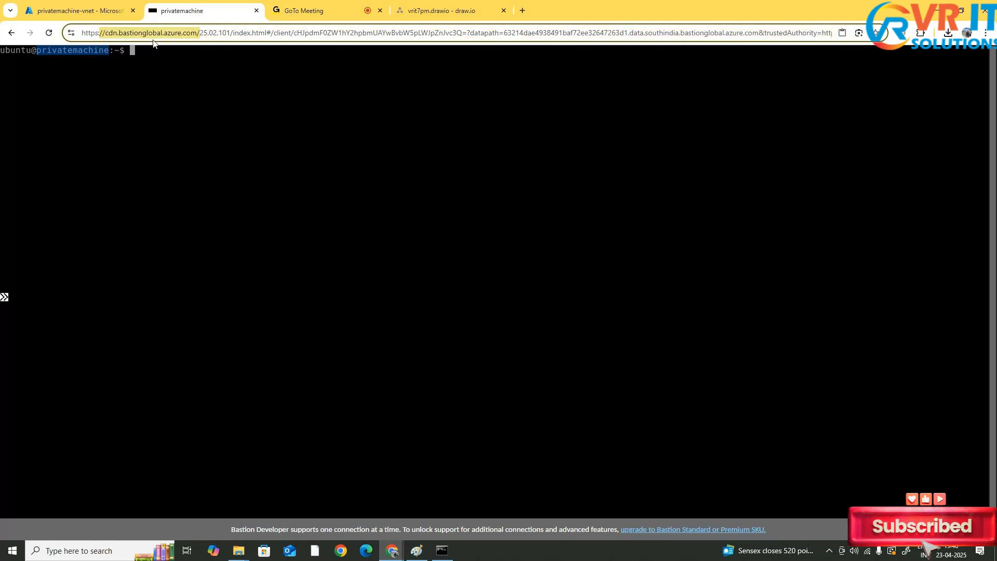
click(94, 10)
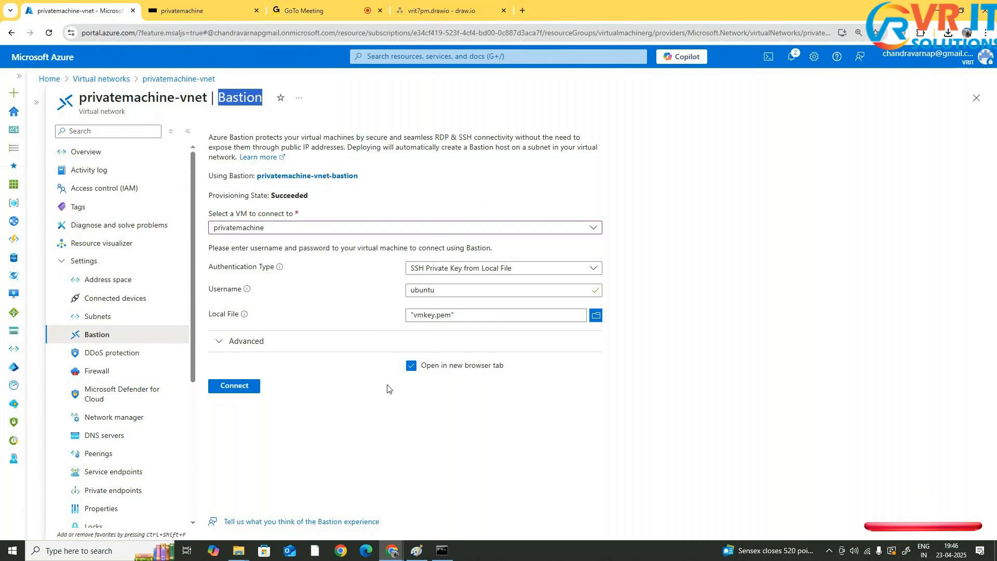
click(203, 4)
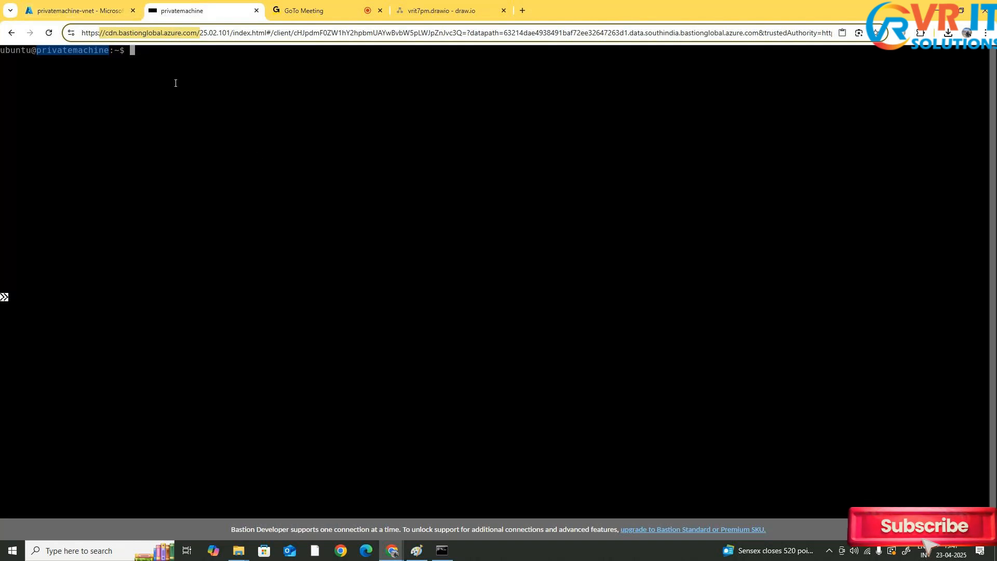
Try to run pwd in the Bastion session and go back to the session page
text(pwd)
key(Return)
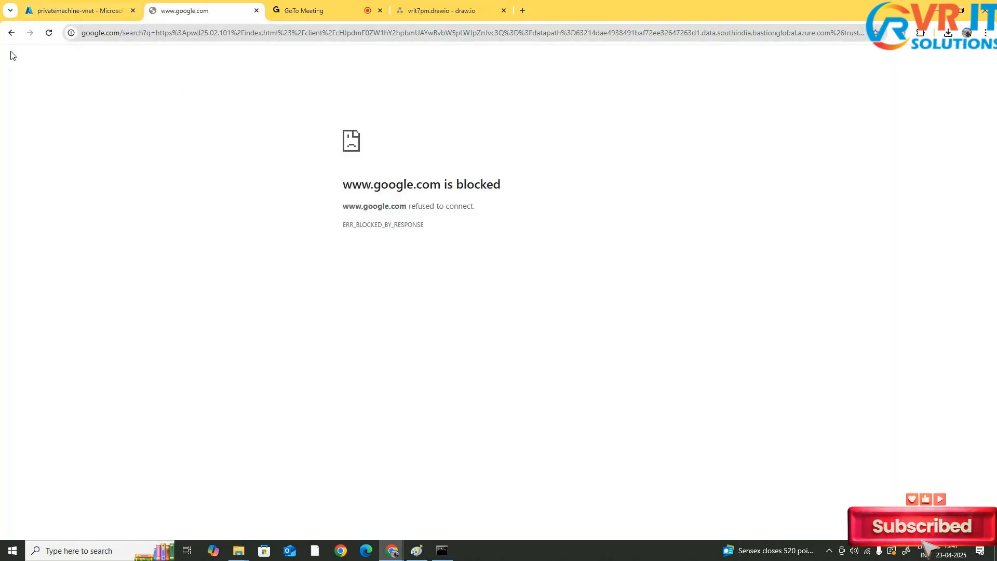
click(11, 33)
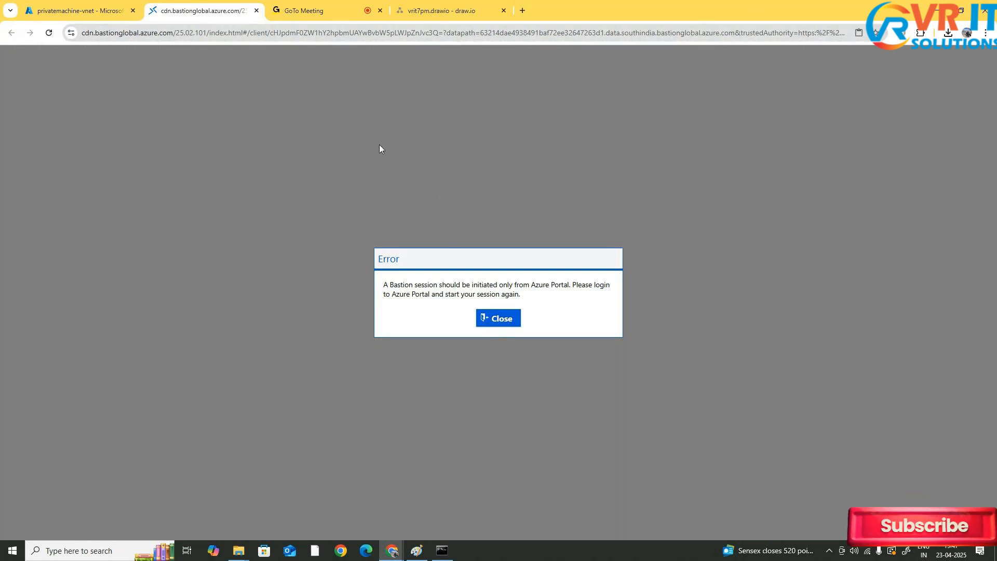
Highlight the Bastion session URL and close the Bastion session tab
drag(169, 33, 346, 33)
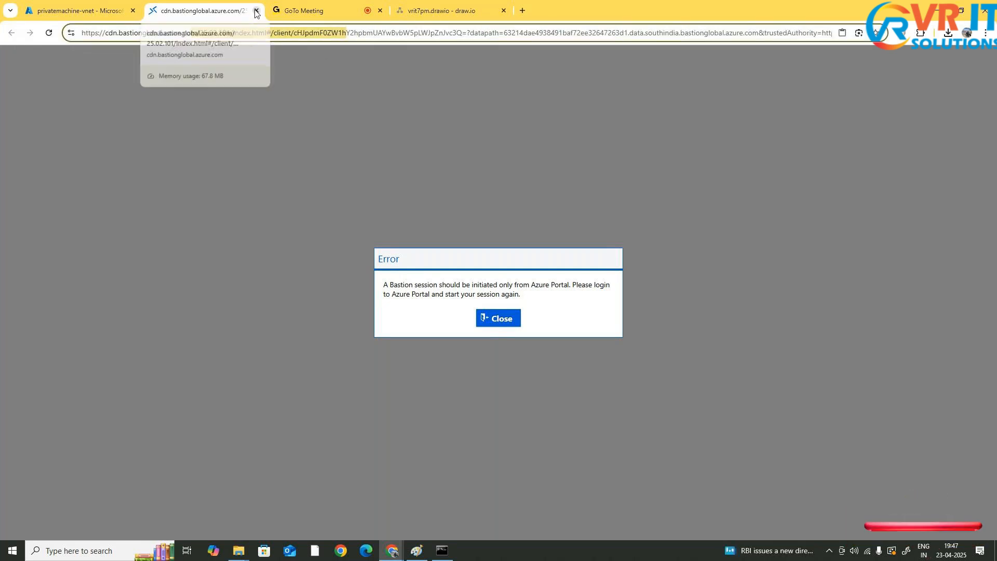
drag(349, 33, 810, 33)
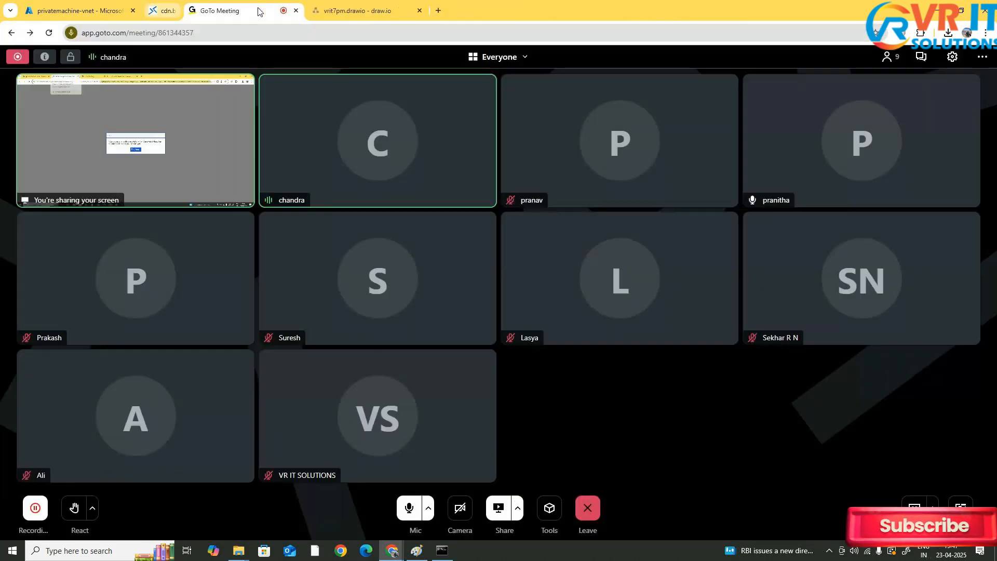
click(256, 11)
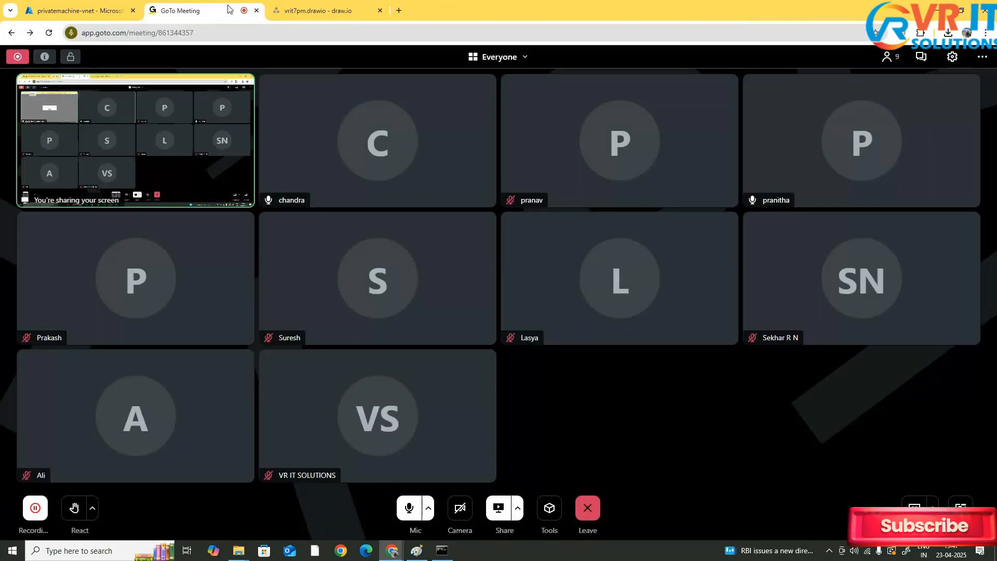
Start a new blank Paint canvas, discarding the previous diagram without saving
click(78, 10)
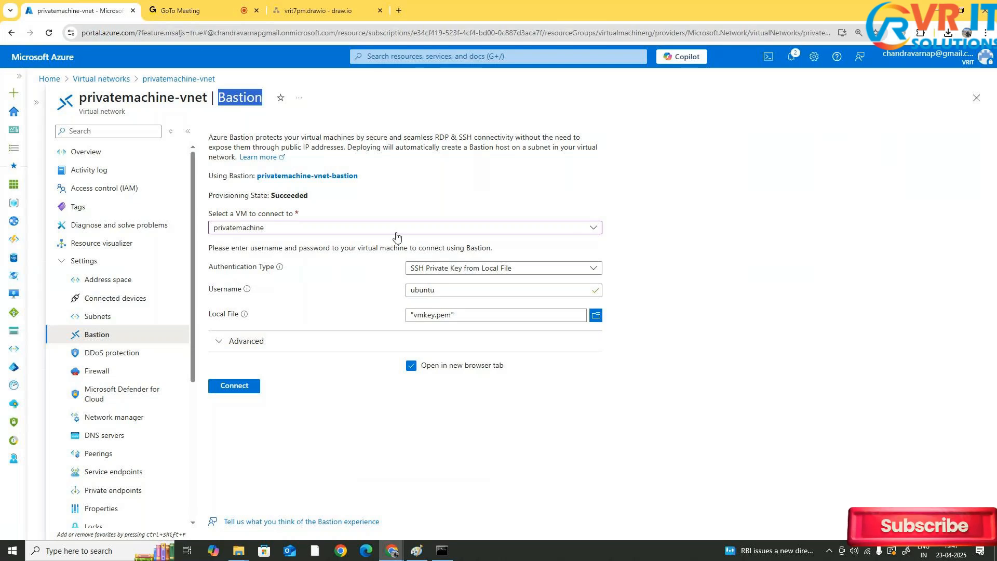
click(417, 550)
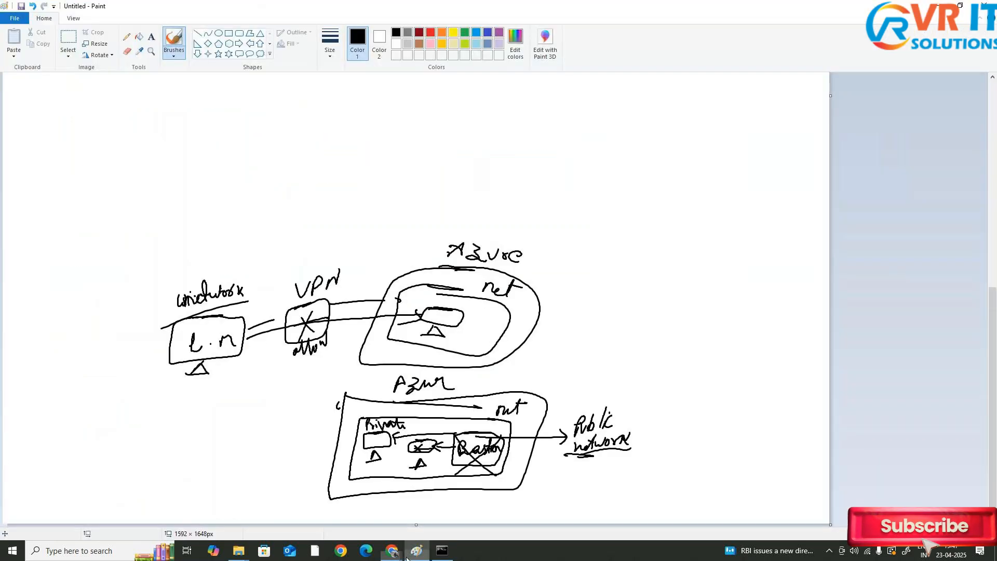
click(15, 18)
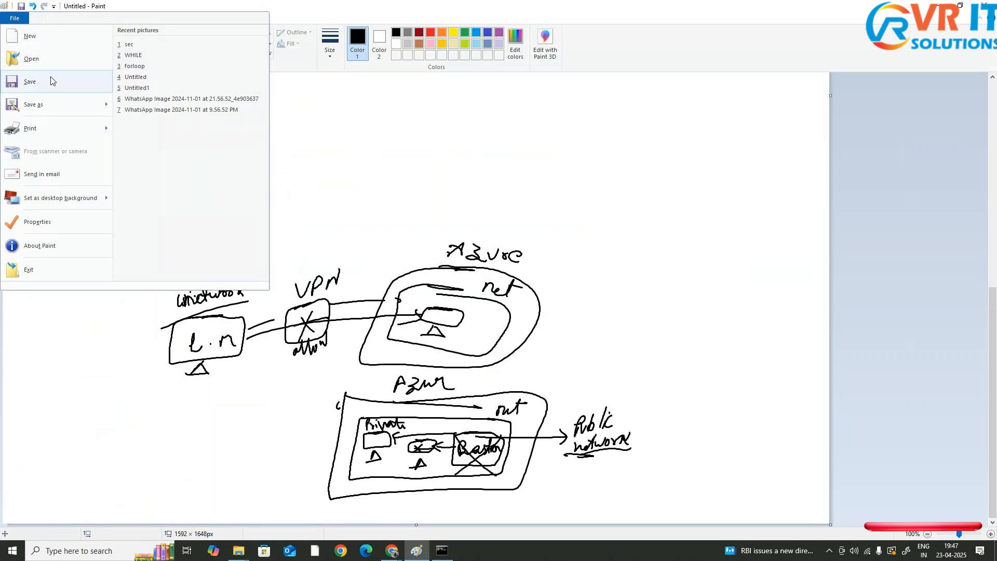
click(52, 43)
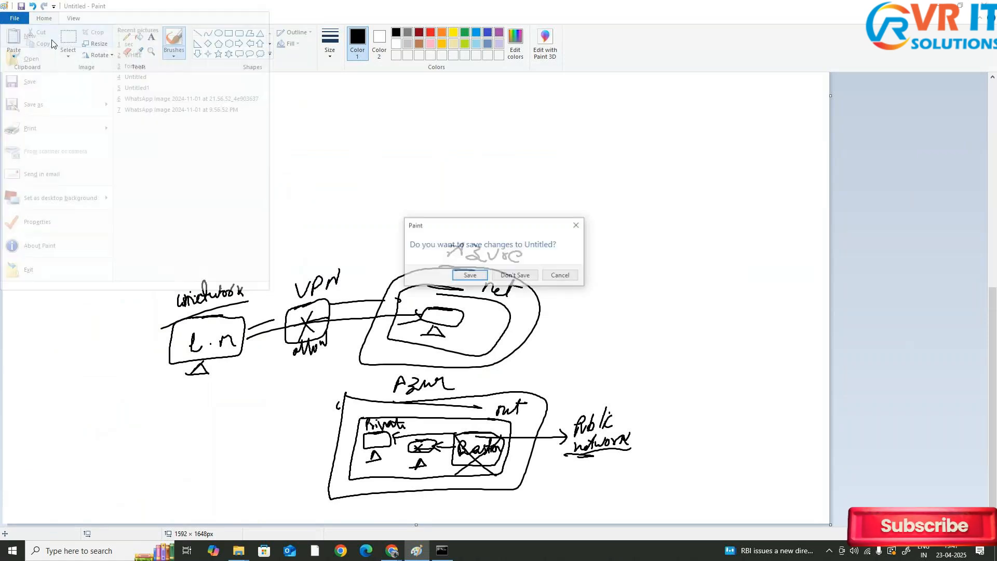
click(517, 275)
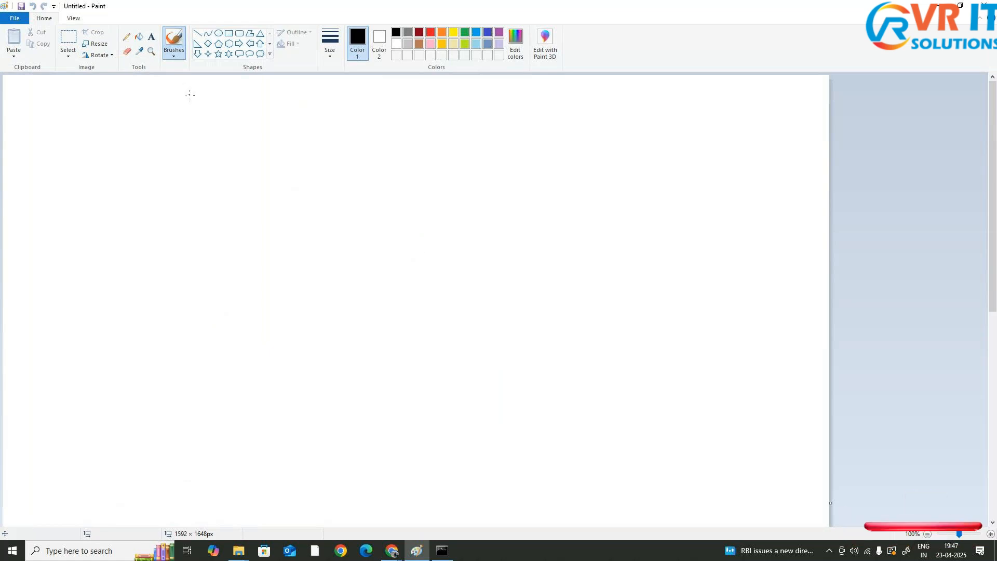
Draw an Azure boundary labelled Azure containing an inner box labelled vnet
mouse_move(174, 127)
mouse_down()
mouse_move(595, 134)
mouse_move(574, 285)
mouse_move(517, 342)
mouse_move(234, 304)
mouse_move(136, 200)
mouse_move(190, 119)
mouse_up()
mouse_move(281, 109)
mouse_down()
mouse_move(335, 94)
mouse_move(341, 107)
mouse_up()
drag(207, 153, 531, 178)
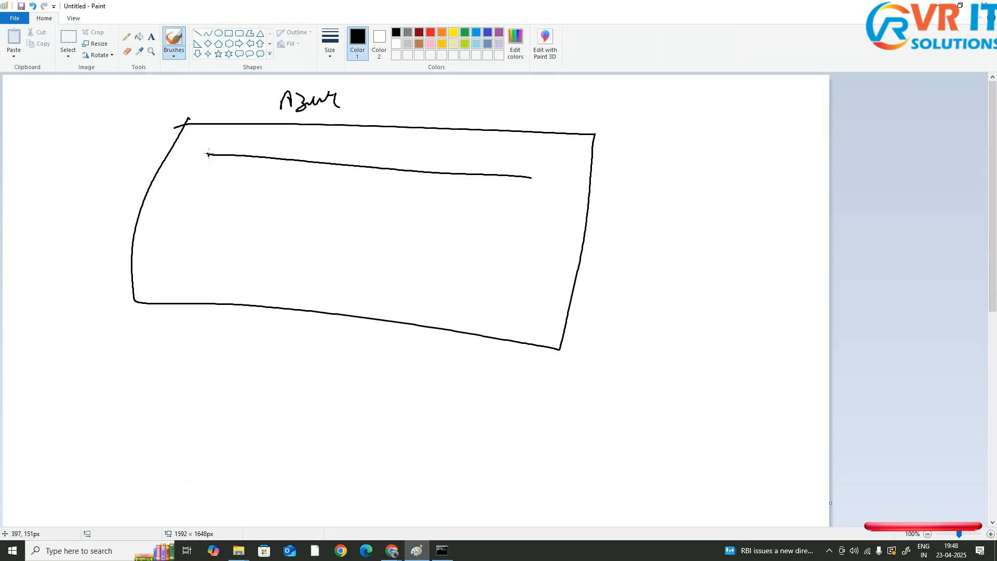
mouse_move(209, 154)
mouse_down()
mouse_move(156, 294)
mouse_move(526, 310)
mouse_move(563, 194)
mouse_move(521, 176)
mouse_up()
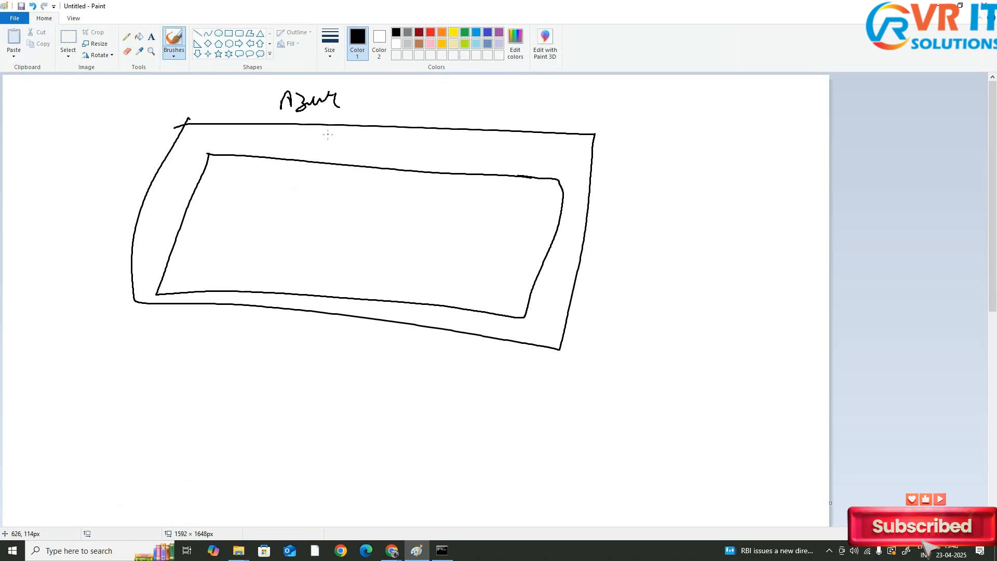
drag(368, 139, 414, 158)
drag(400, 142, 420, 140)
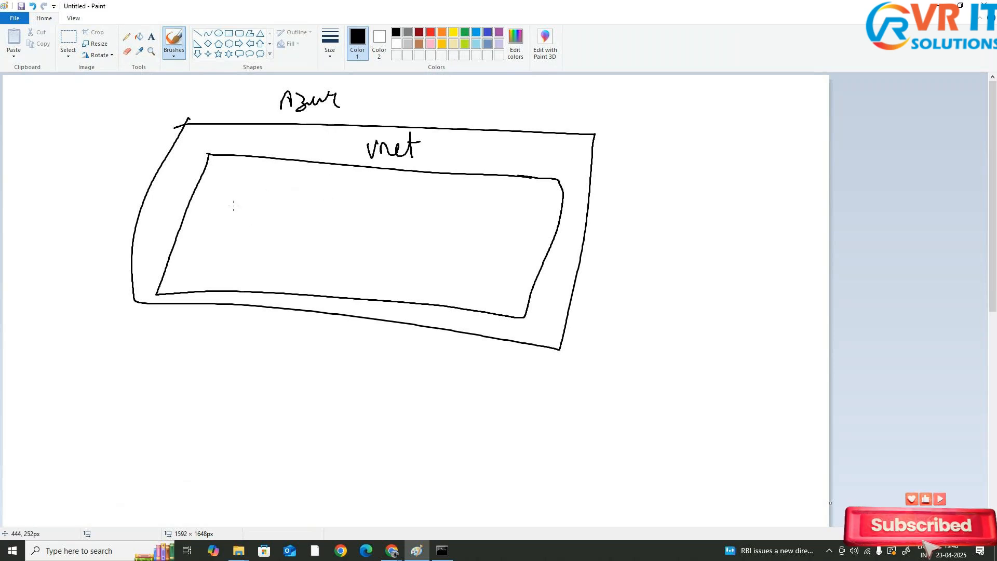
Draw two VMs inside the vnet, labelled Private and Public
mouse_move(251, 189)
mouse_down()
mouse_move(222, 195)
mouse_move(217, 229)
mouse_move(249, 187)
mouse_move(227, 197)
mouse_move(234, 226)
mouse_move(237, 213)
mouse_move(264, 218)
mouse_move(266, 193)
mouse_move(276, 213)
mouse_up()
mouse_move(243, 241)
mouse_down()
mouse_move(247, 233)
mouse_move(256, 242)
mouse_up()
mouse_move(446, 208)
mouse_down()
mouse_move(487, 208)
mouse_move(498, 232)
mouse_move(456, 212)
mouse_up()
drag(453, 263, 467, 265)
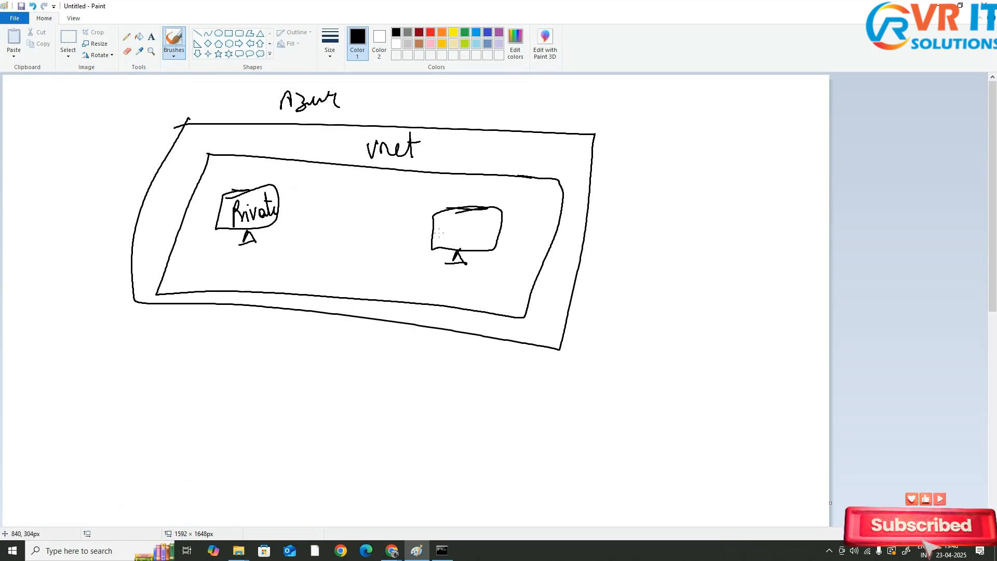
mouse_move(442, 227)
mouse_down()
mouse_move(441, 241)
mouse_move(441, 231)
mouse_move(456, 234)
mouse_up()
drag(458, 217, 466, 238)
drag(478, 224, 479, 238)
drag(478, 217, 492, 234)
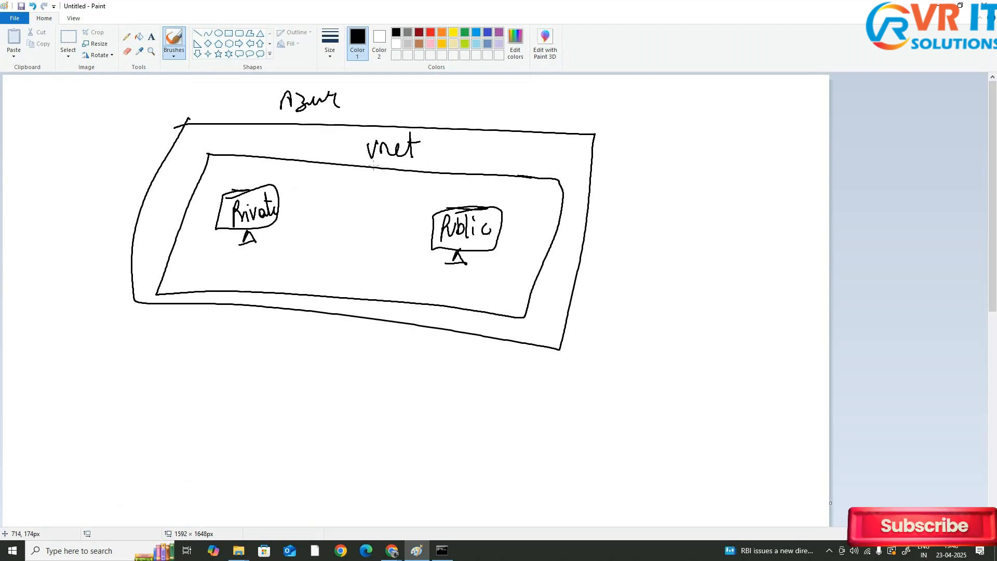
Underline vnet and draw a user figure outside Azure with an arrow to the Public VM
mouse_move(373, 166)
mouse_down()
mouse_move(431, 157)
mouse_move(372, 169)
mouse_move(402, 168)
mouse_up()
drag(709, 207, 684, 281)
mouse_move(699, 240)
mouse_down()
mouse_move(717, 269)
mouse_move(673, 290)
mouse_move(699, 298)
mouse_up()
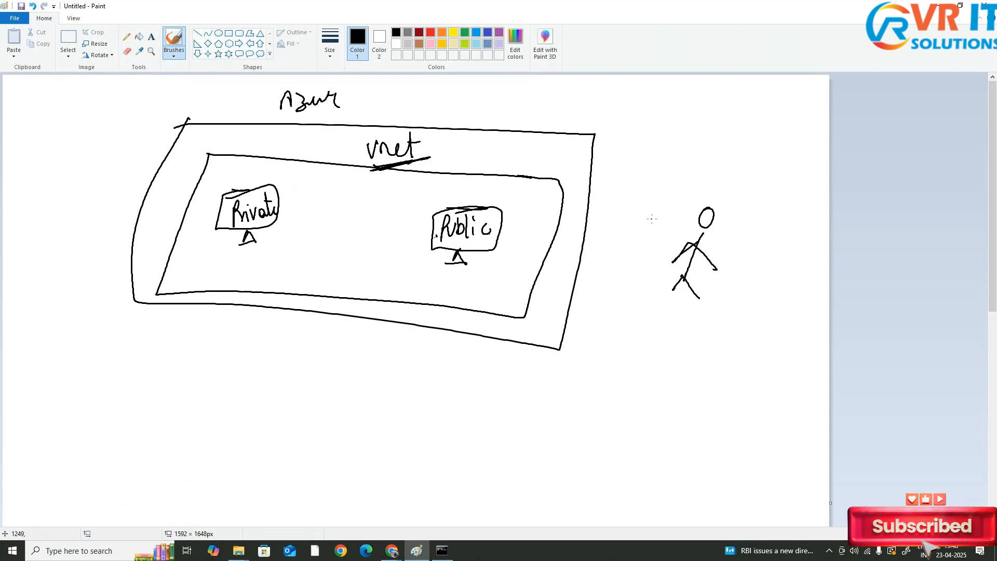
drag(688, 250, 500, 248)
drag(500, 247, 507, 261)
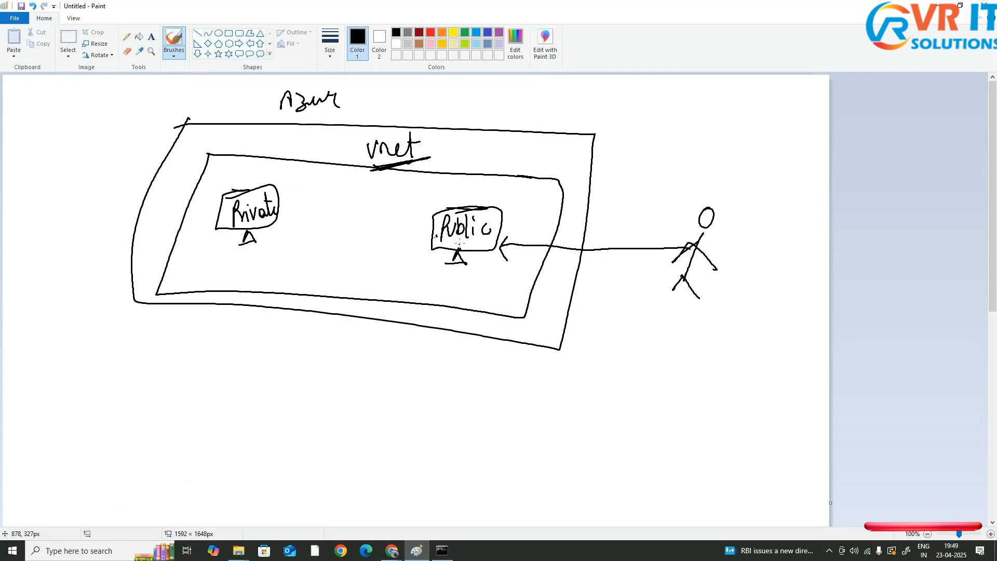
Draw an arrow from the Public VM to the Private VM and label the Public VM Jump server
mouse_move(435, 227)
mouse_down()
mouse_move(278, 218)
mouse_move(286, 227)
mouse_up()
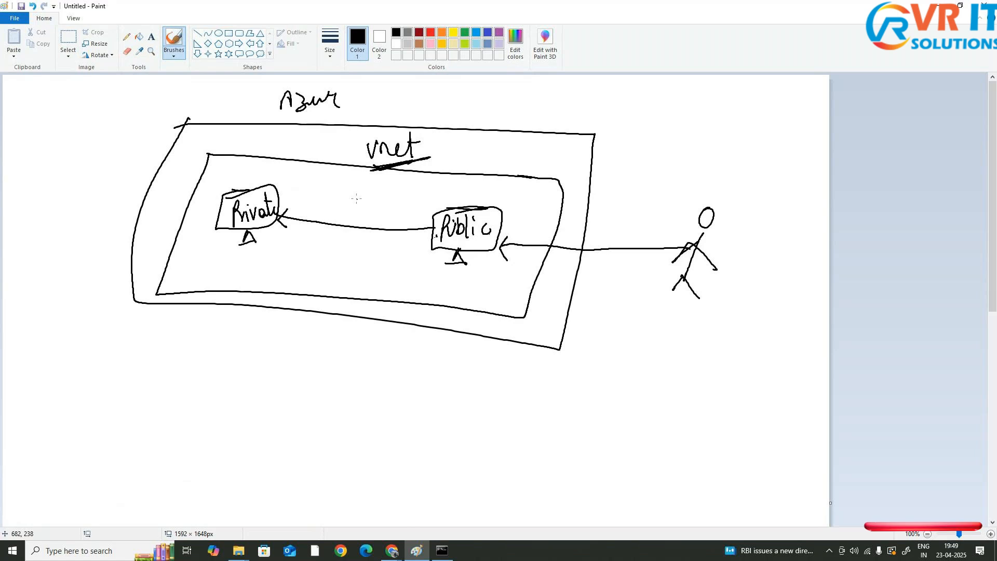
drag(282, 198, 285, 194)
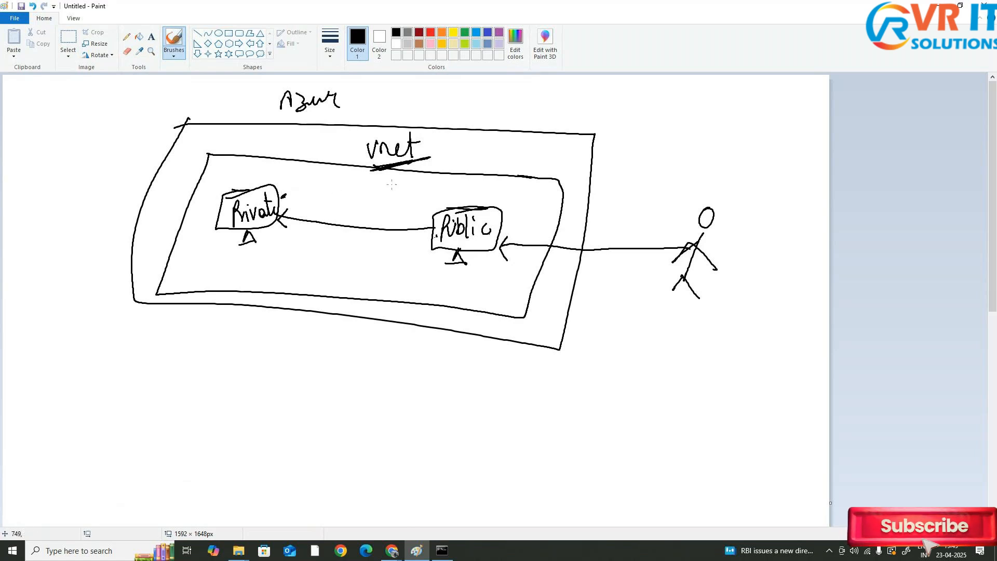
drag(419, 164, 439, 163)
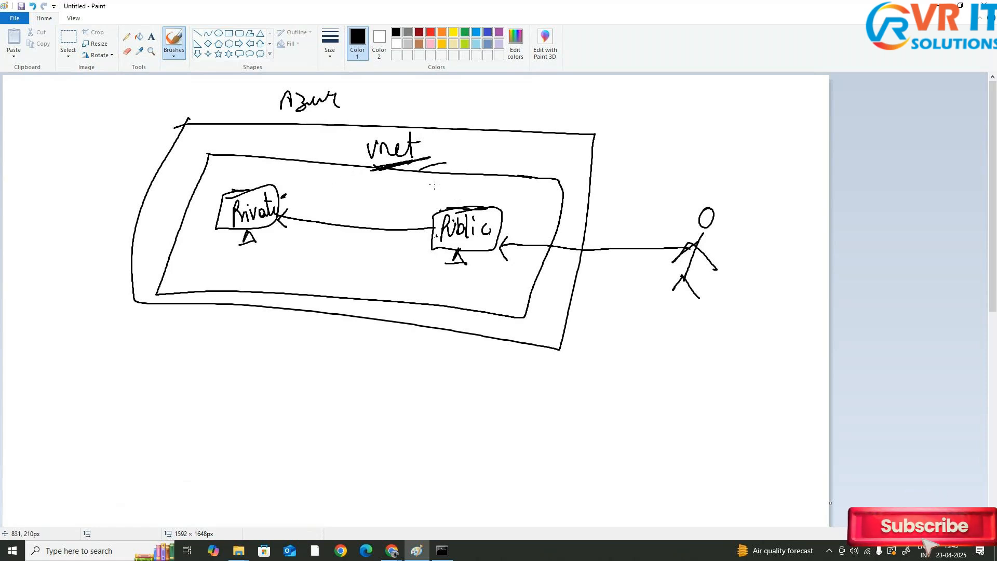
mouse_move(436, 182)
mouse_down()
mouse_move(461, 178)
mouse_move(440, 200)
mouse_move(464, 189)
mouse_move(463, 199)
mouse_move(537, 206)
mouse_up()
click(481, 183)
drag(538, 200, 545, 205)
mouse_move(546, 191)
mouse_down()
mouse_move(548, 209)
mouse_move(554, 195)
mouse_move(403, 237)
mouse_up()
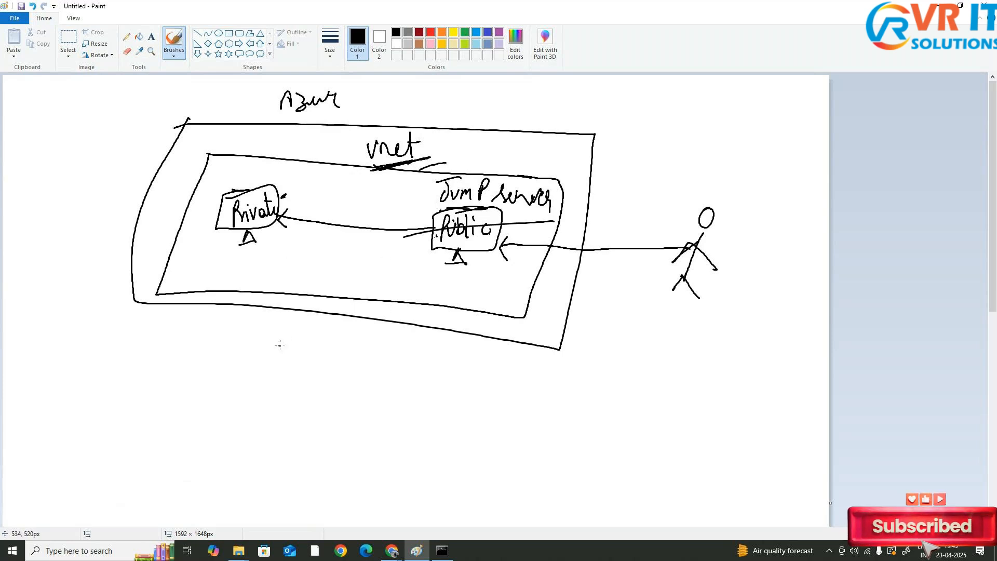
Draw a second user figure with an arrow toward a public cloud shape labelled Public cloud
mouse_move(272, 352)
mouse_down()
mouse_move(295, 362)
mouse_move(302, 402)
mouse_move(313, 381)
mouse_up()
drag(303, 395, 303, 412)
drag(303, 406, 327, 406)
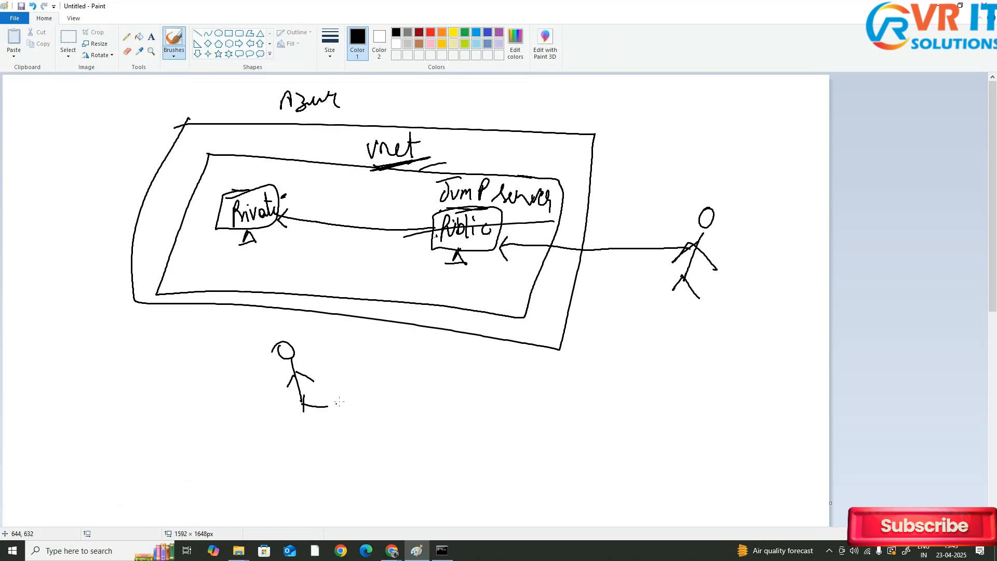
drag(320, 366, 387, 373)
mouse_move(393, 371)
mouse_down()
mouse_move(376, 360)
mouse_move(387, 391)
mouse_up()
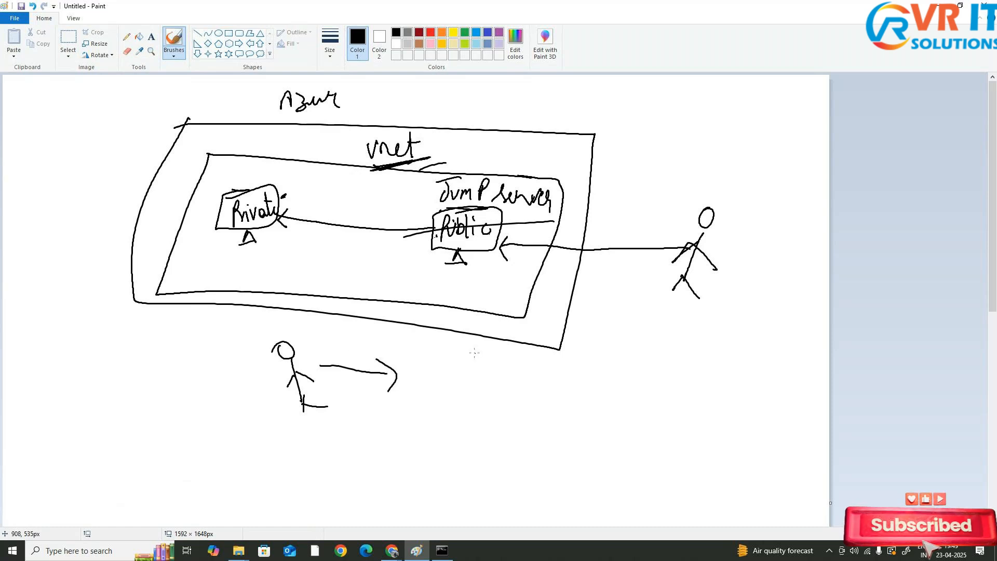
mouse_move(473, 353)
mouse_down()
mouse_move(587, 437)
mouse_move(486, 361)
mouse_up()
mouse_move(568, 340)
mouse_down()
mouse_move(573, 357)
mouse_move(575, 344)
mouse_move(606, 353)
mouse_up()
drag(610, 344, 647, 345)
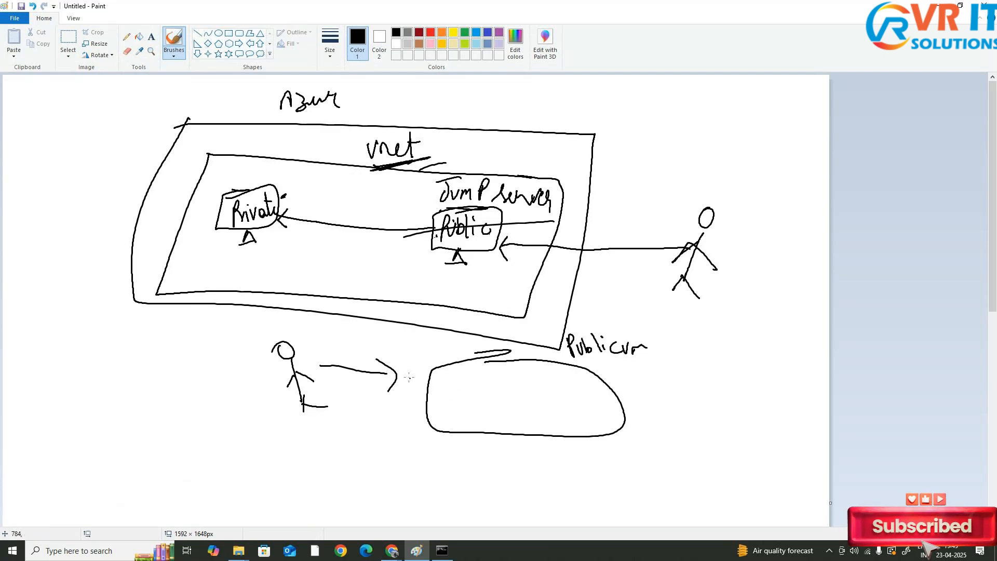
Label the second user's arrow Publicip and draw a Private vm box inside the public cloud
mouse_move(352, 345)
mouse_down()
mouse_move(355, 367)
mouse_move(356, 358)
mouse_up()
drag(362, 358, 383, 361)
drag(387, 351, 388, 359)
mouse_move(395, 349)
mouse_down()
mouse_move(394, 358)
mouse_move(403, 348)
mouse_up()
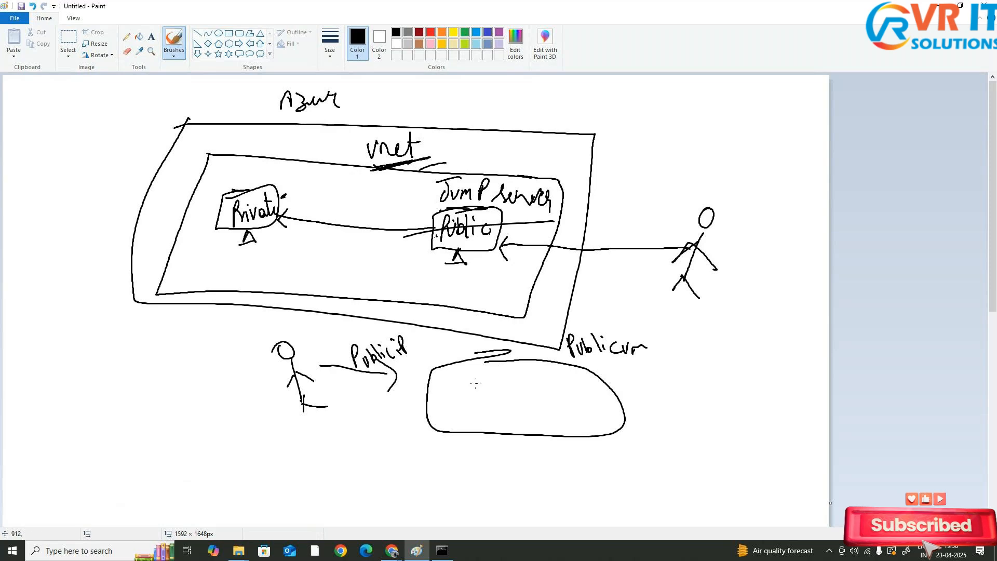
drag(455, 380, 534, 375)
mouse_move(458, 382)
mouse_down()
mouse_move(491, 380)
mouse_move(455, 421)
mouse_move(558, 421)
mouse_move(519, 379)
mouse_move(493, 379)
mouse_up()
mouse_move(482, 399)
mouse_down()
mouse_move(484, 413)
mouse_move(505, 398)
mouse_move(504, 411)
mouse_move(518, 395)
mouse_up()
drag(526, 397, 547, 397)
mouse_move(522, 390)
mouse_down()
mouse_move(551, 401)
mouse_move(555, 391)
mouse_up()
drag(558, 400, 568, 399)
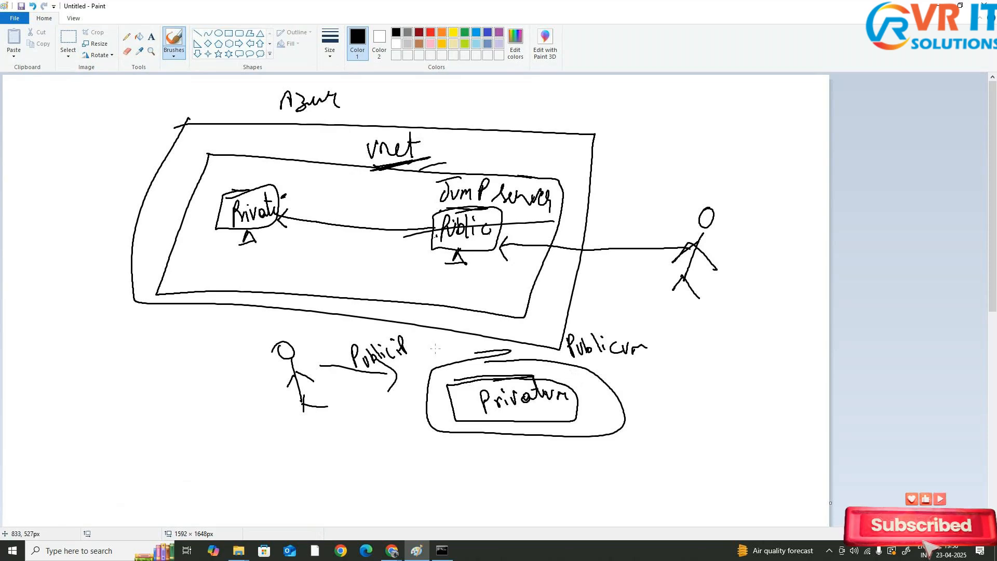
Draw a Vnet boundary around the Private vm and label it Vnet
mouse_move(481, 345)
mouse_down()
mouse_move(412, 463)
mouse_move(664, 403)
mouse_move(432, 341)
mouse_up()
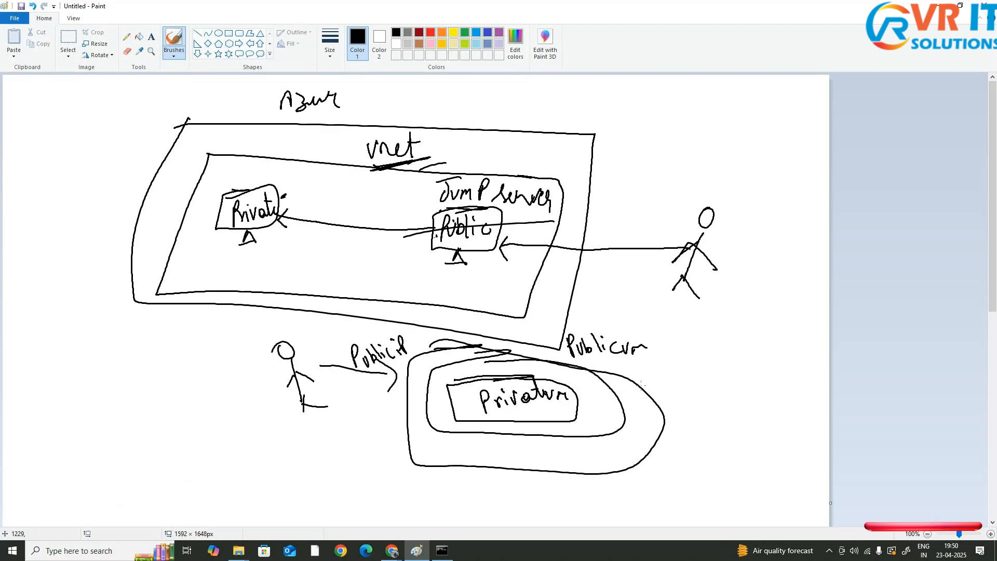
mouse_move(639, 367)
mouse_down()
mouse_move(644, 382)
mouse_move(662, 372)
mouse_move(664, 359)
mouse_move(681, 369)
mouse_up()
drag(674, 388, 600, 405)
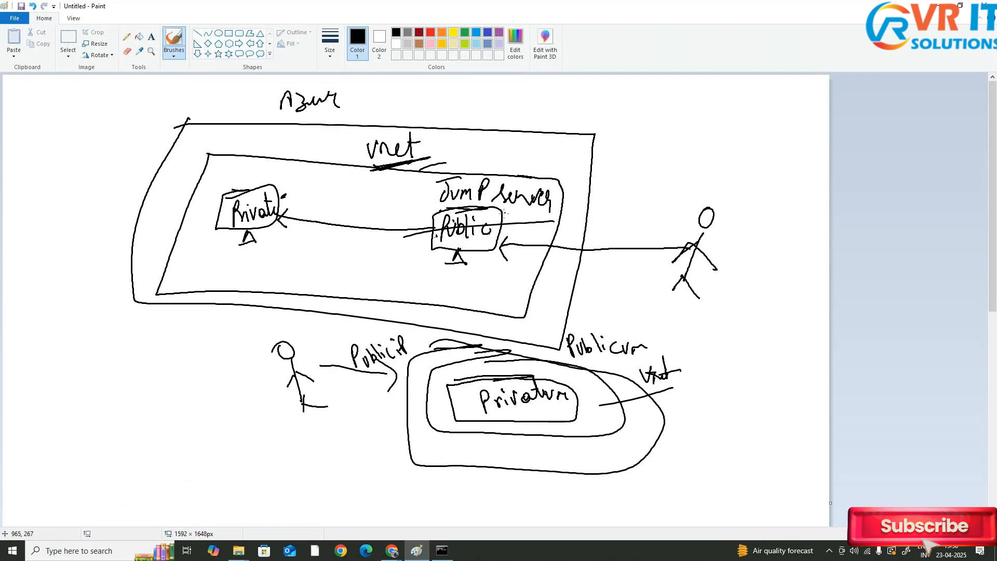
Circle the Jump server label and add marks at the arrowheads by the Public and Private VMs
mouse_move(436, 179)
mouse_down()
mouse_move(529, 170)
mouse_move(545, 191)
mouse_move(475, 218)
mouse_move(425, 193)
mouse_move(480, 167)
mouse_up()
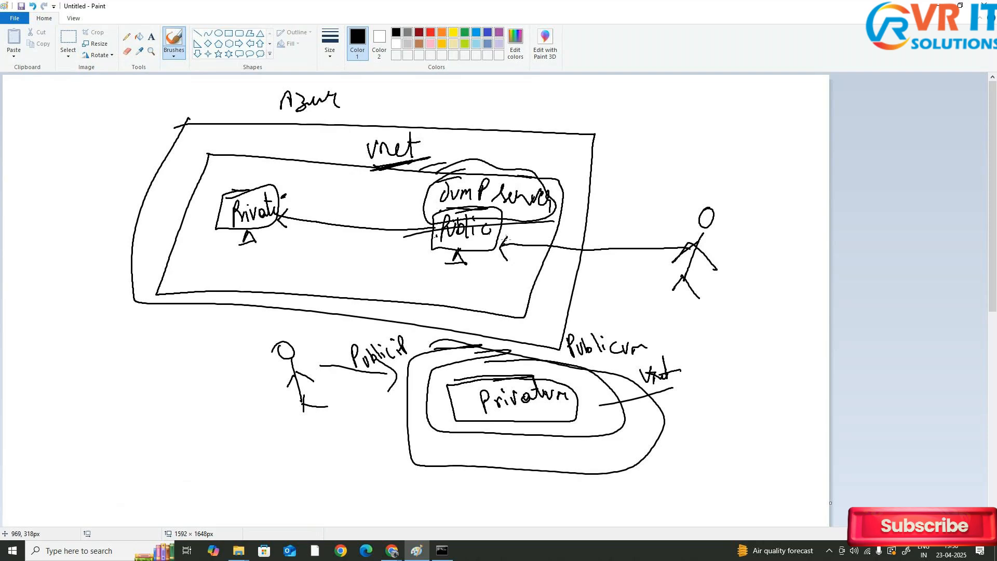
drag(506, 240, 507, 256)
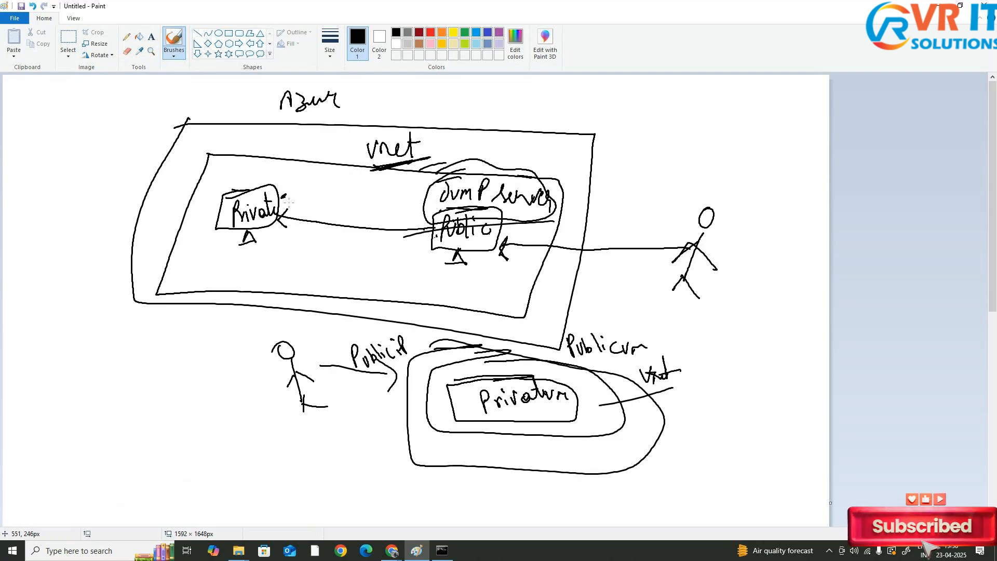
drag(293, 210, 293, 231)
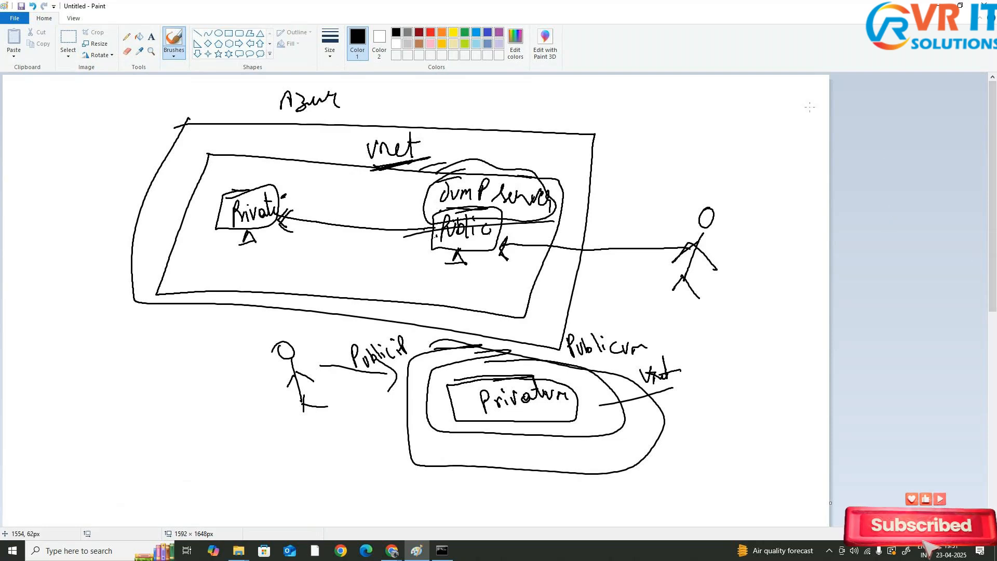
Delete the privatemachine-vnet-bastion Bastion resource
click(937, 5)
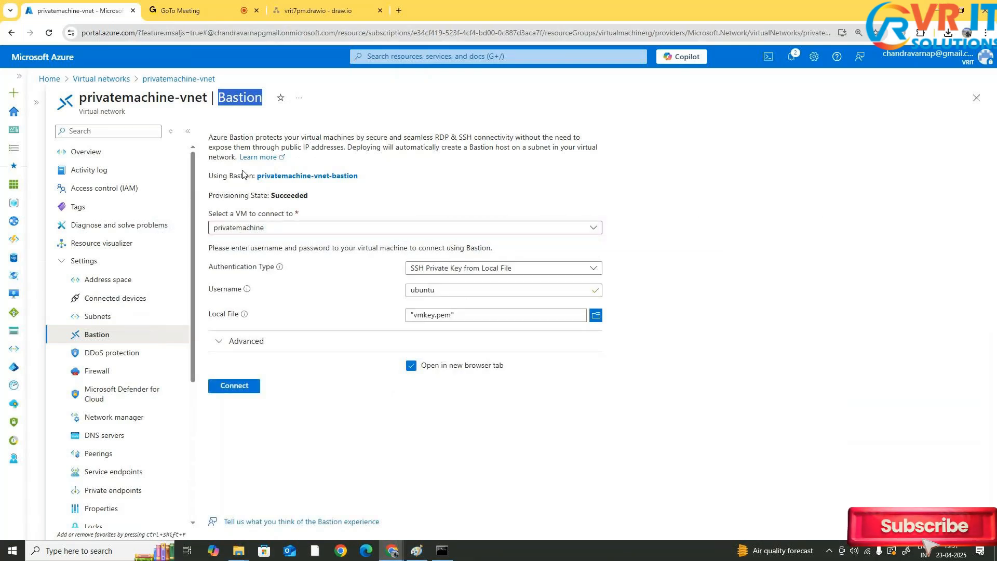
click(612, 172)
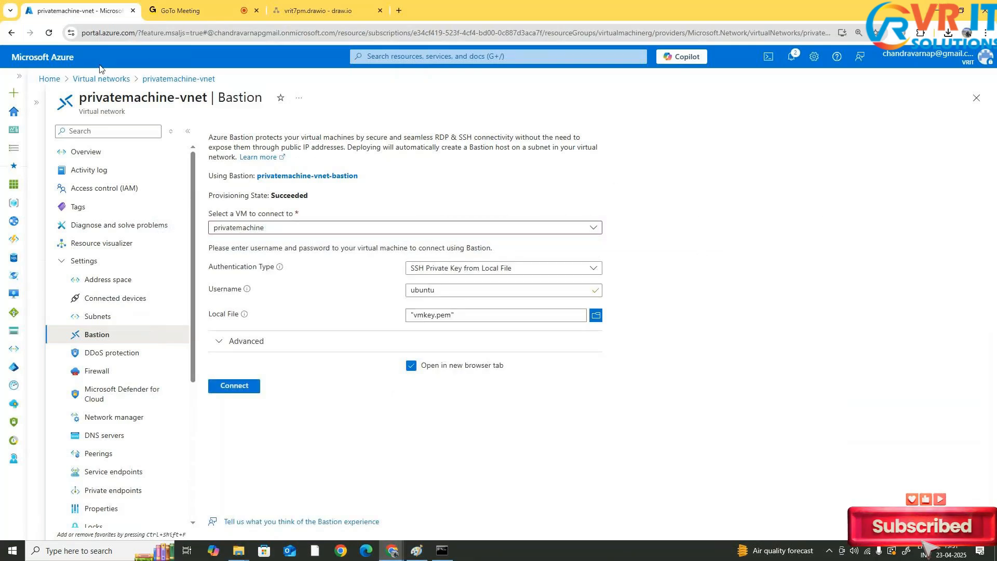
click(31, 56)
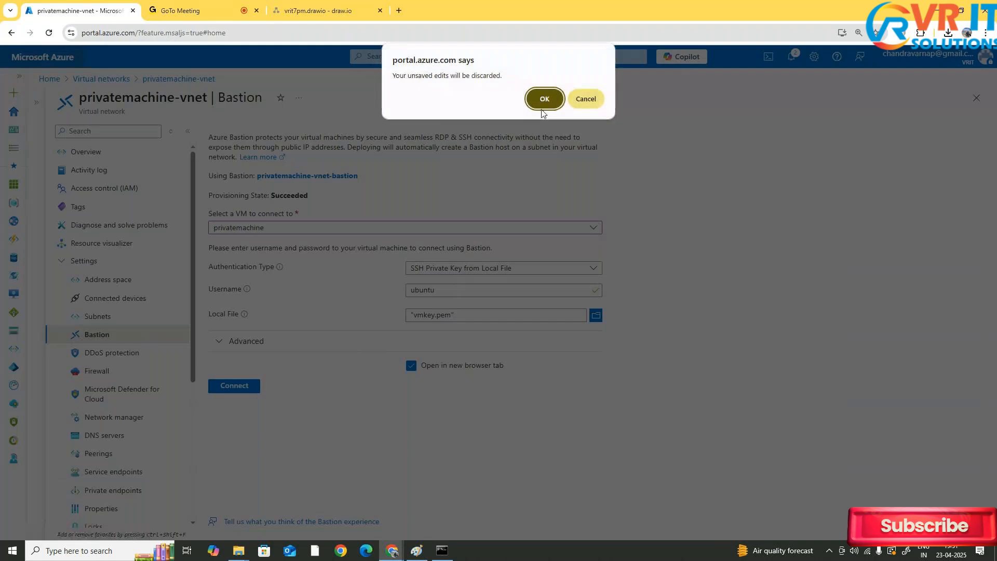
click(541, 106)
click(484, 59)
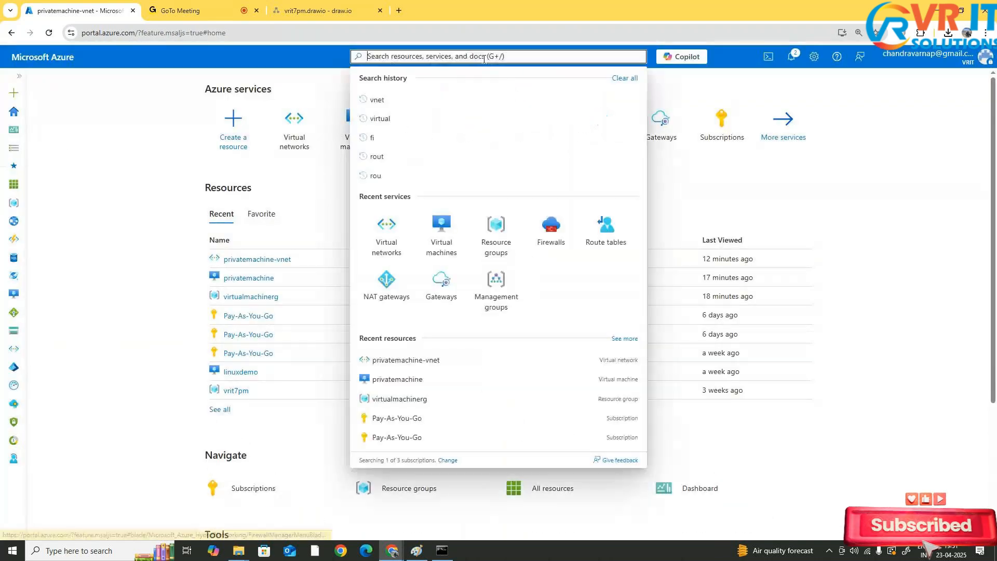
text(bastion)
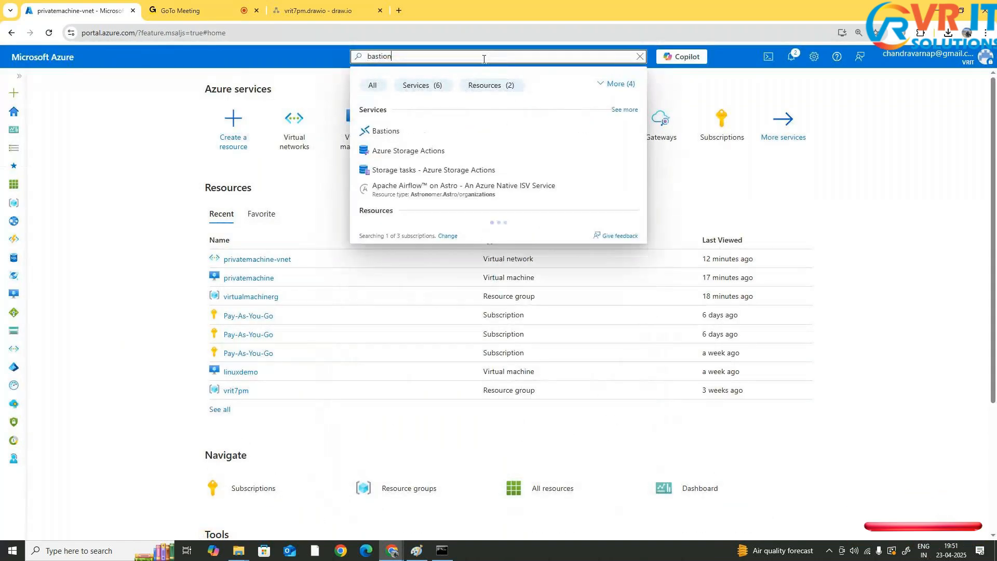
click(387, 130)
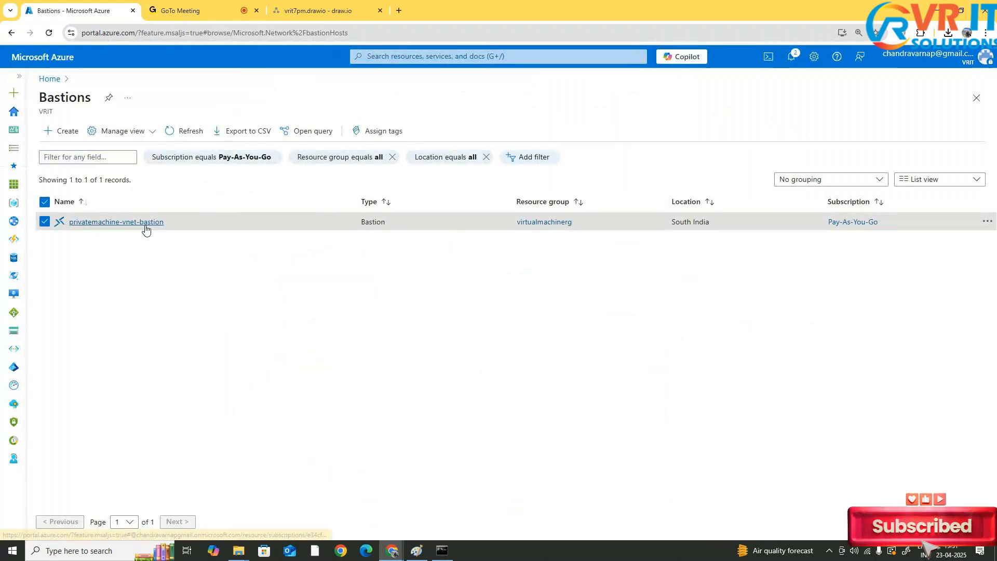
click(144, 223)
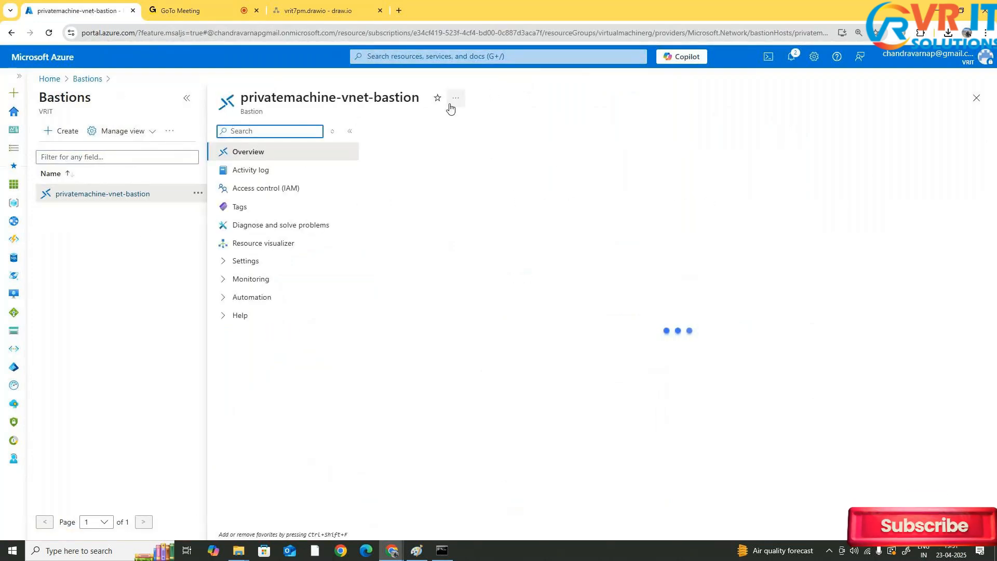
click(394, 130)
click(395, 192)
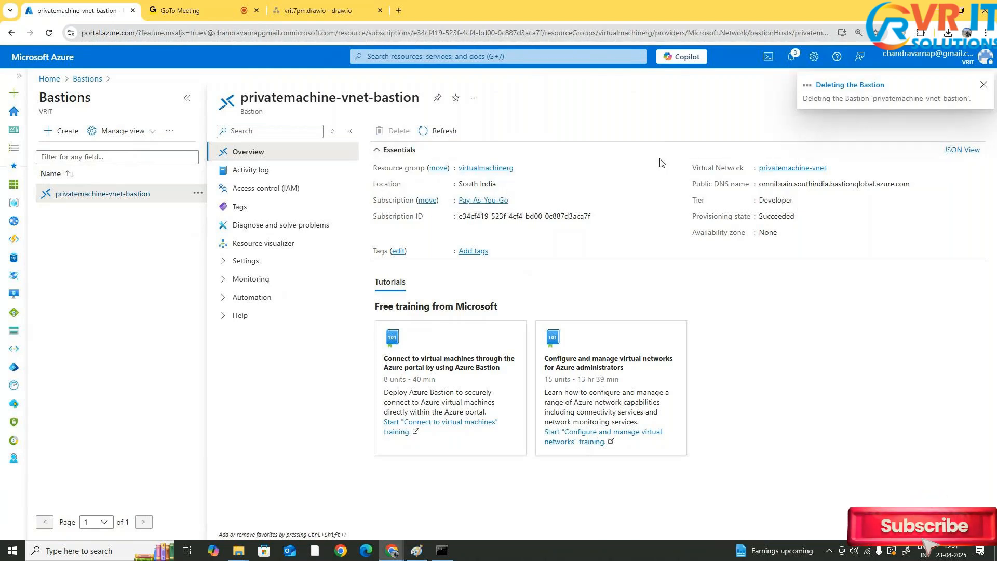
Start creating a virtual machine named publicmachine in the virtualmachinerg resource group
click(22, 62)
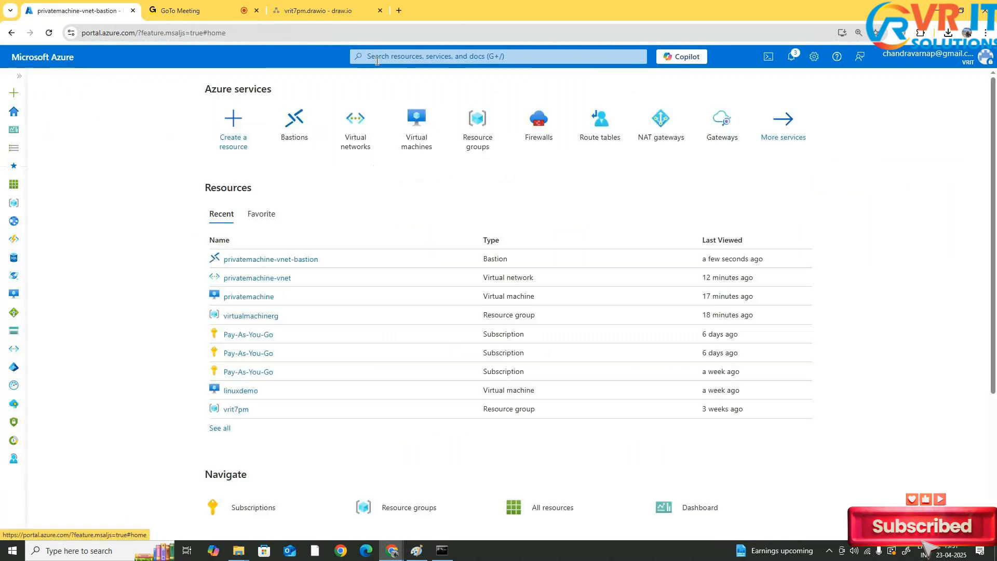
click(410, 136)
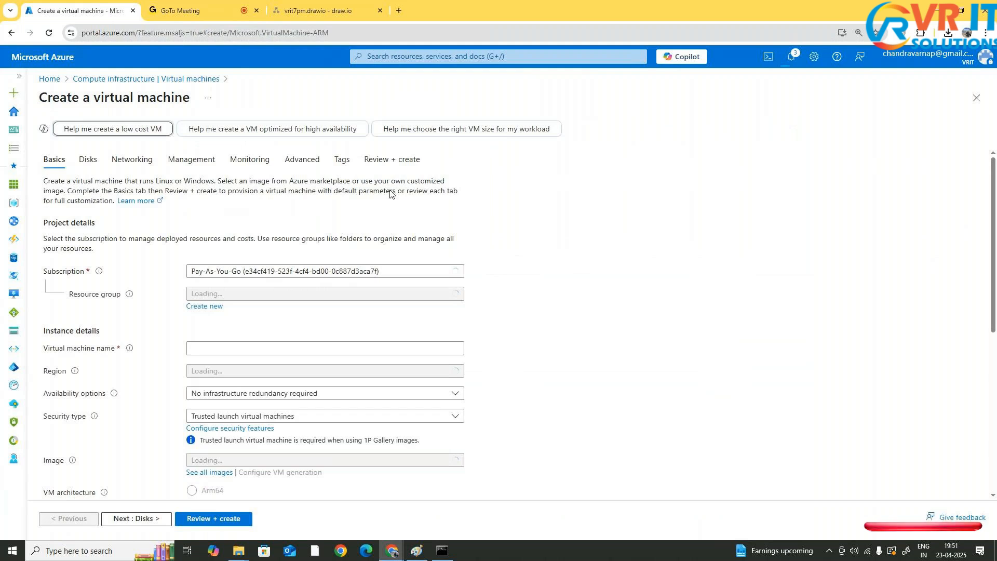
click(280, 294)
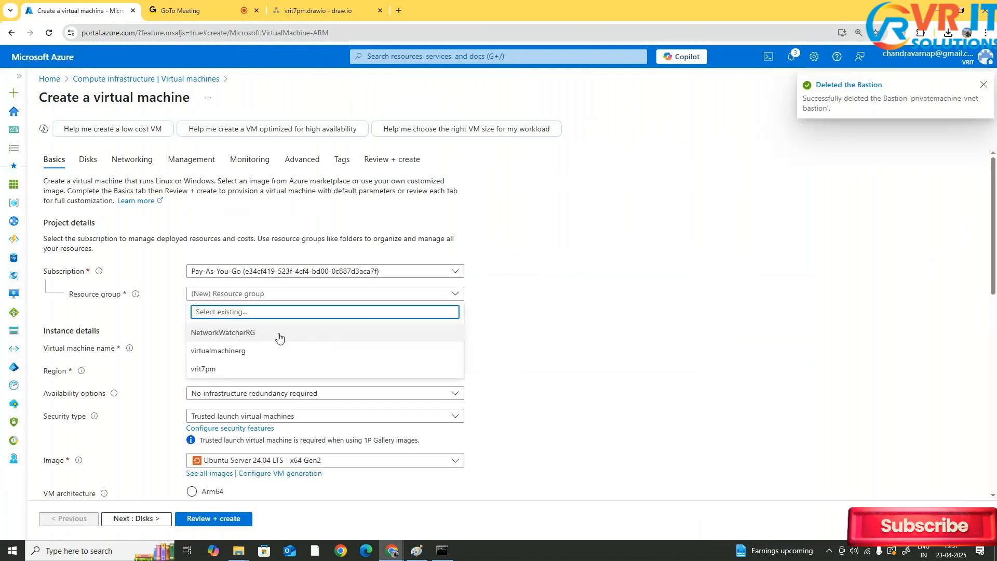
click(249, 350)
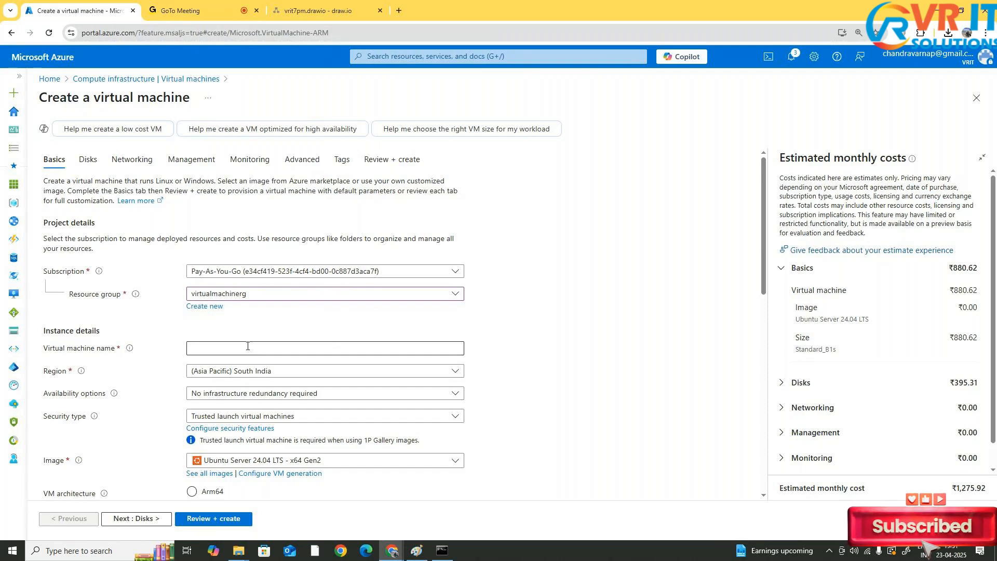
click(308, 353)
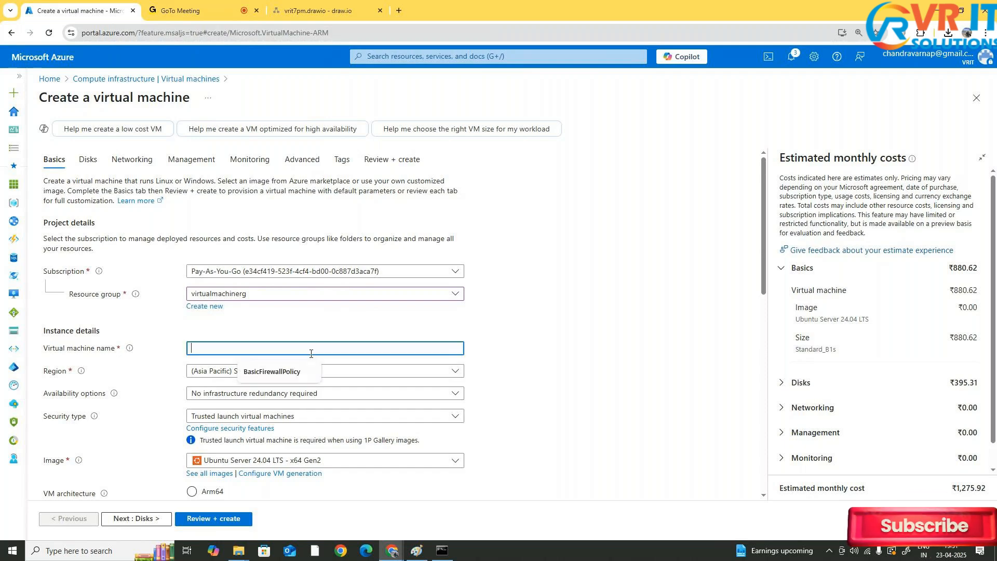
text(public)
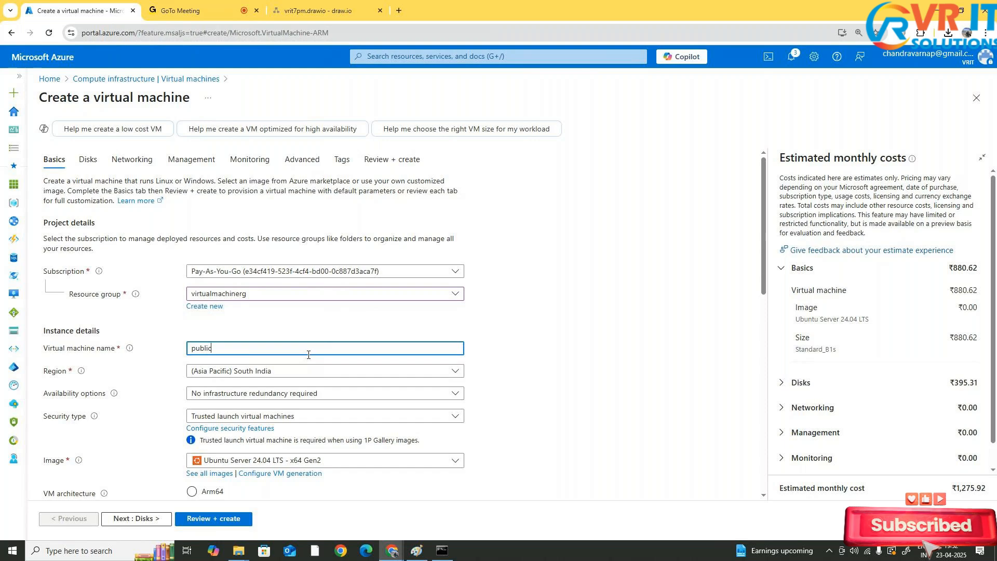
text(machine)
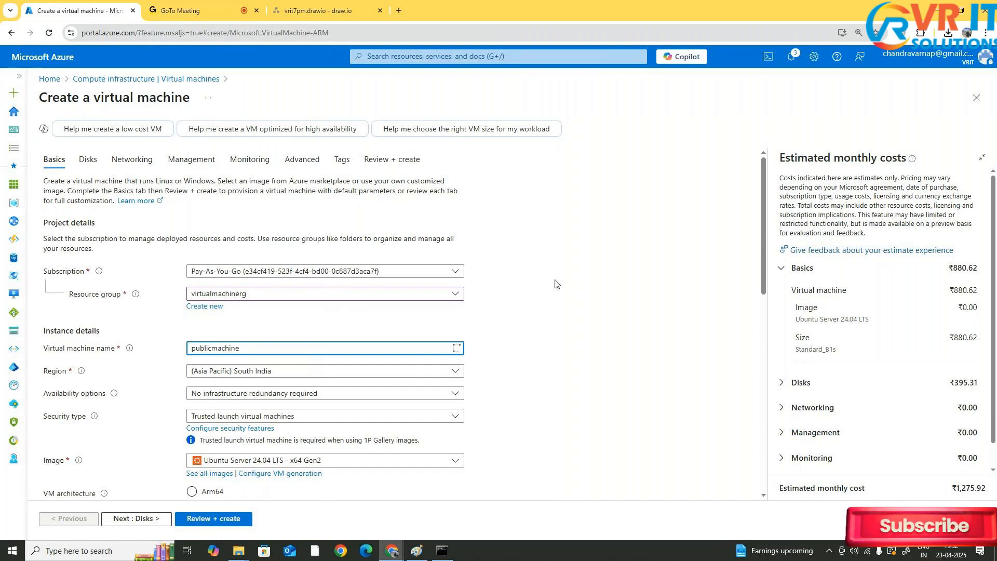
click(513, 344)
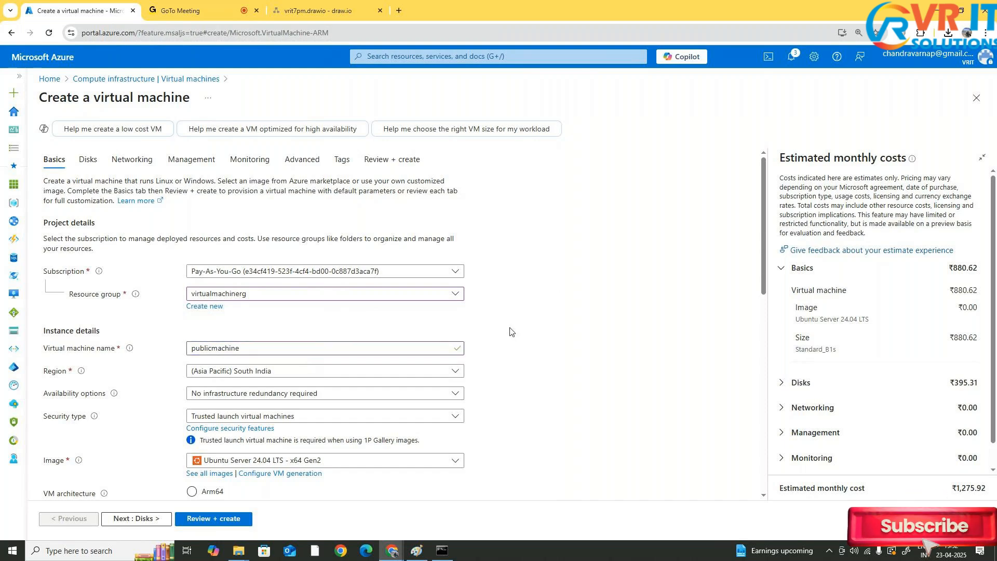
Change the new VM's security type to Standard
scroll(510, 331, down, 3)
click(322, 237)
click(601, 240)
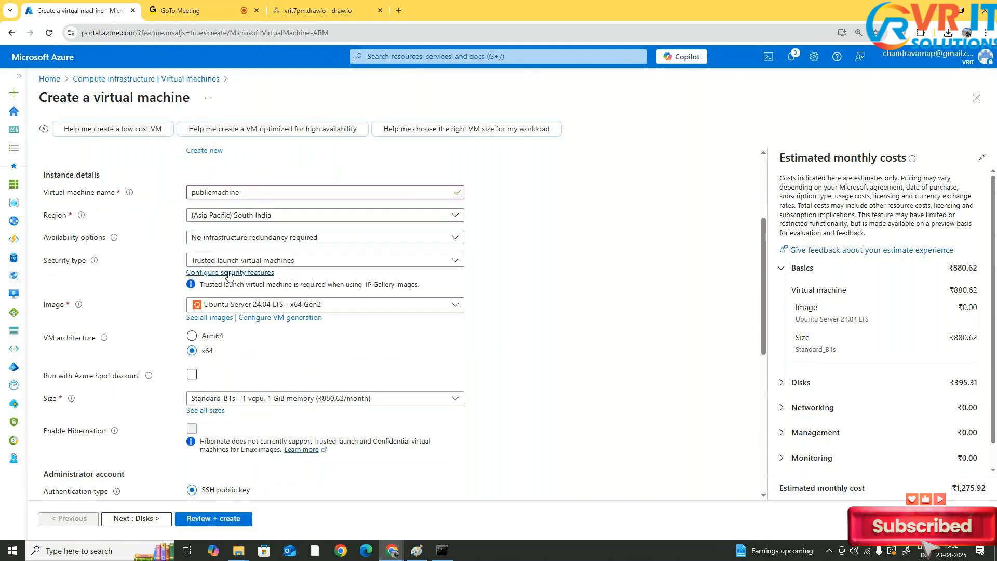
scroll(270, 233, down, 1)
click(289, 208)
click(275, 208)
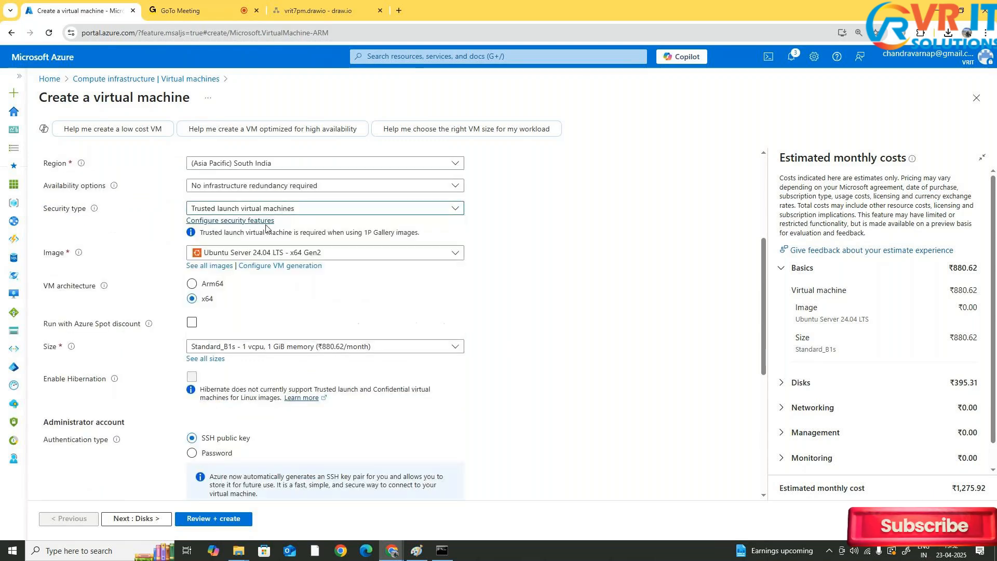
scroll(286, 262, down, 2)
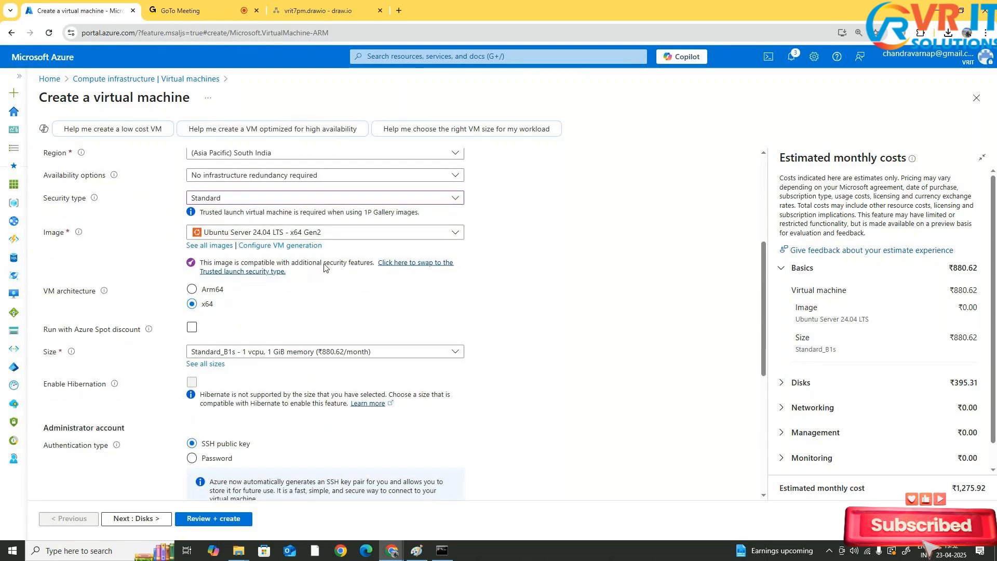
scroll(587, 237, down, 2)
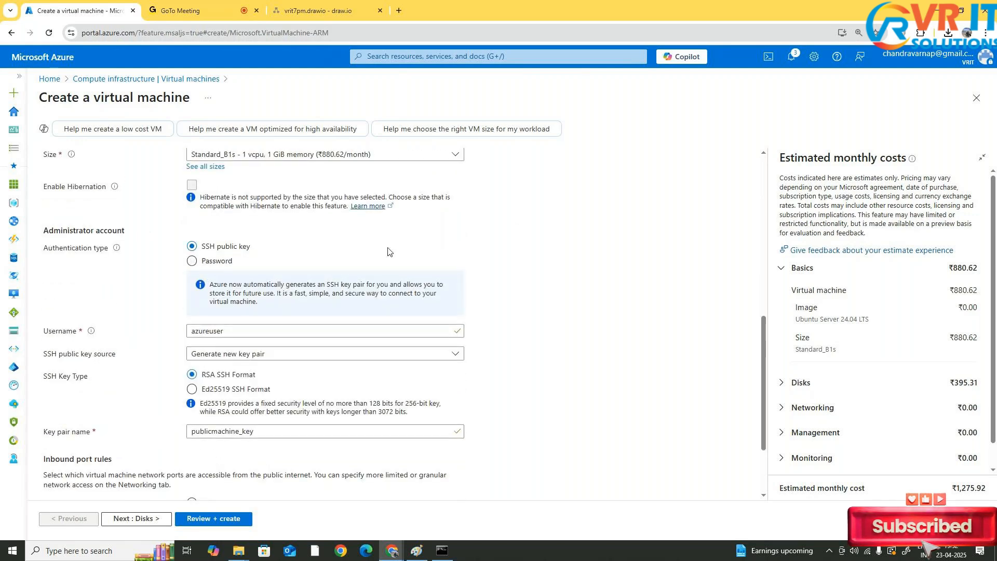
Set the SSH public key source to Use existing public key
scroll(387, 252, down, 2)
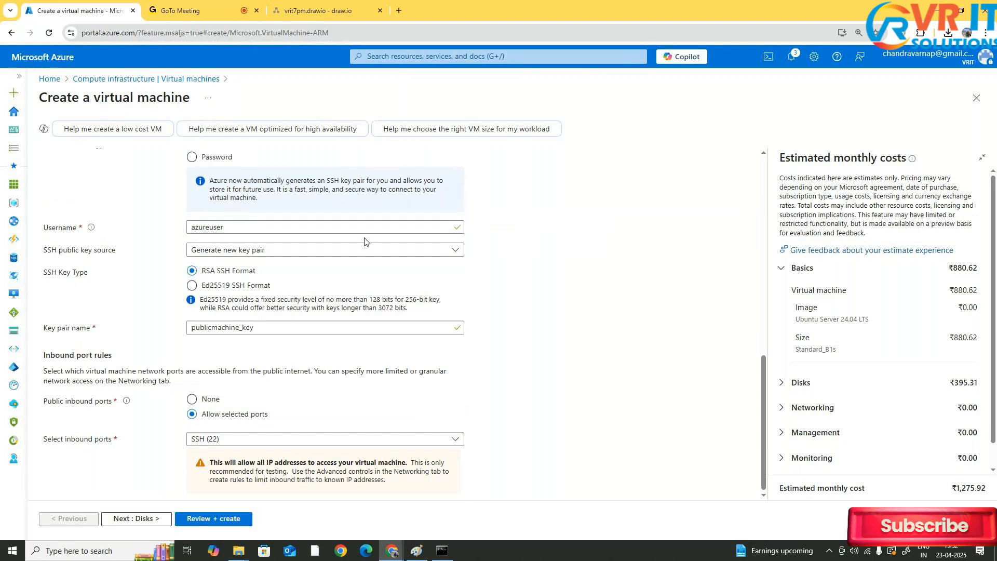
click(275, 252)
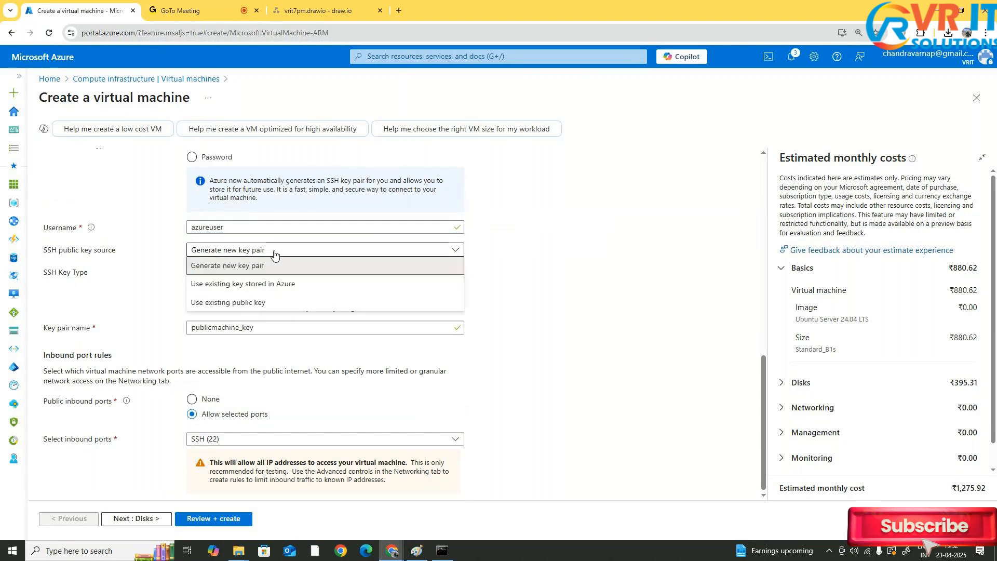
click(228, 303)
click(257, 311)
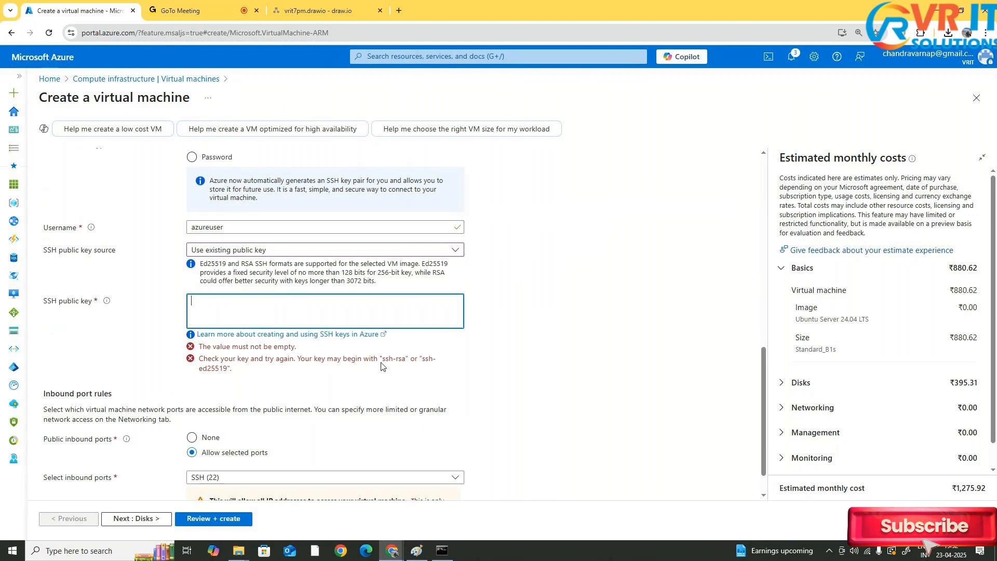
Copy the contents of the vmkey file from Downloads and paste them into the SSH public key field
click(235, 553)
click(240, 499)
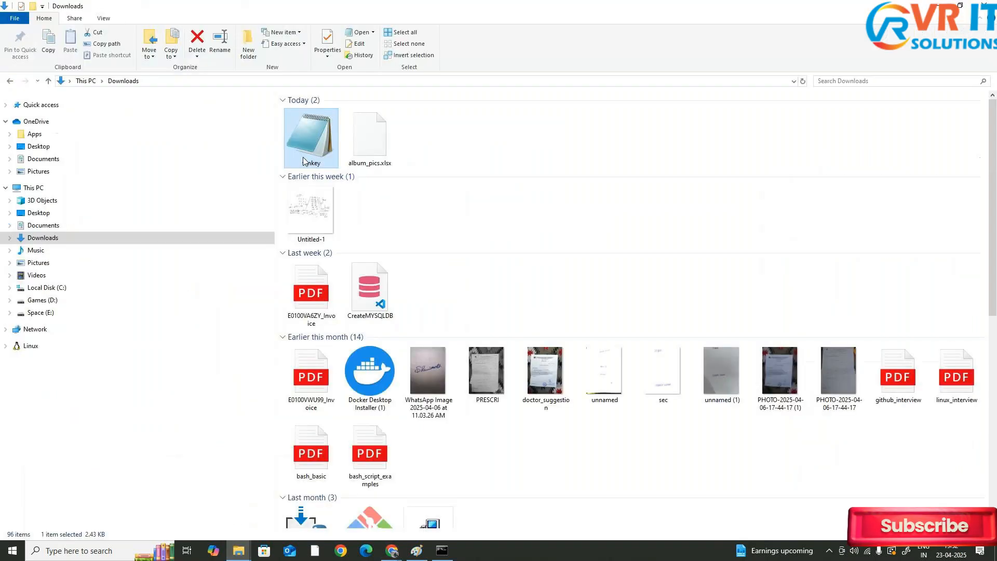
double_click(307, 156)
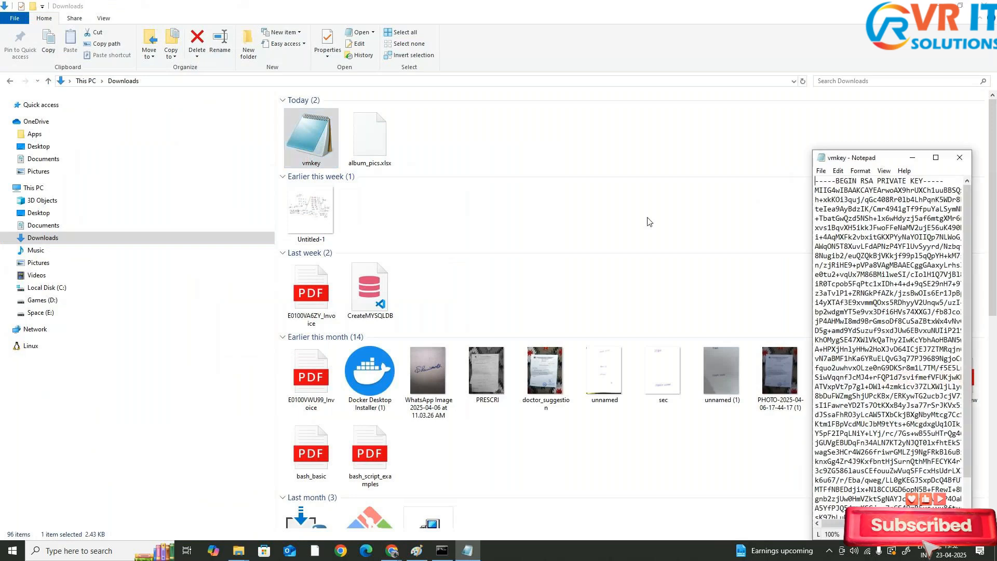
key(super+Up)
click(298, 150)
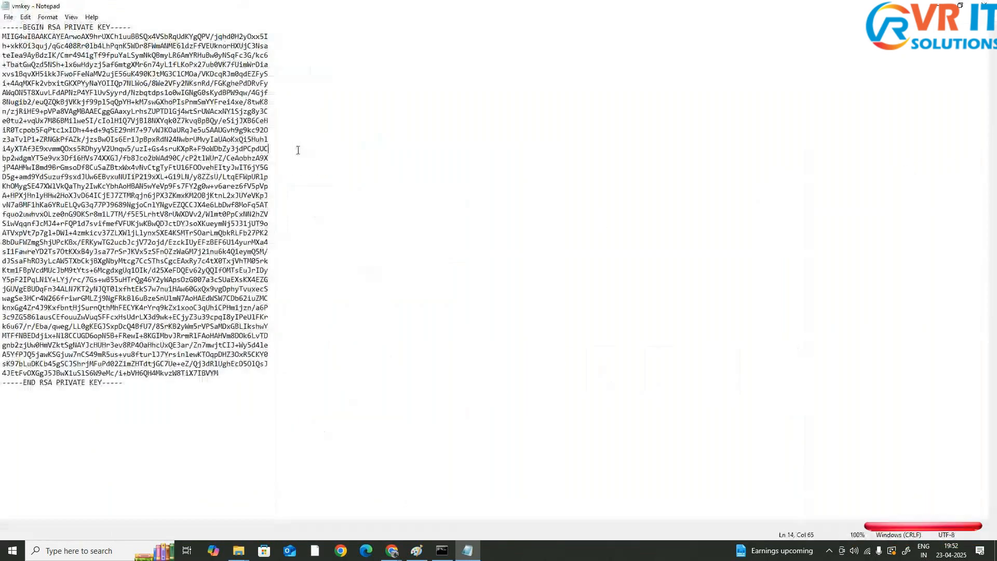
key(ctrl+a)
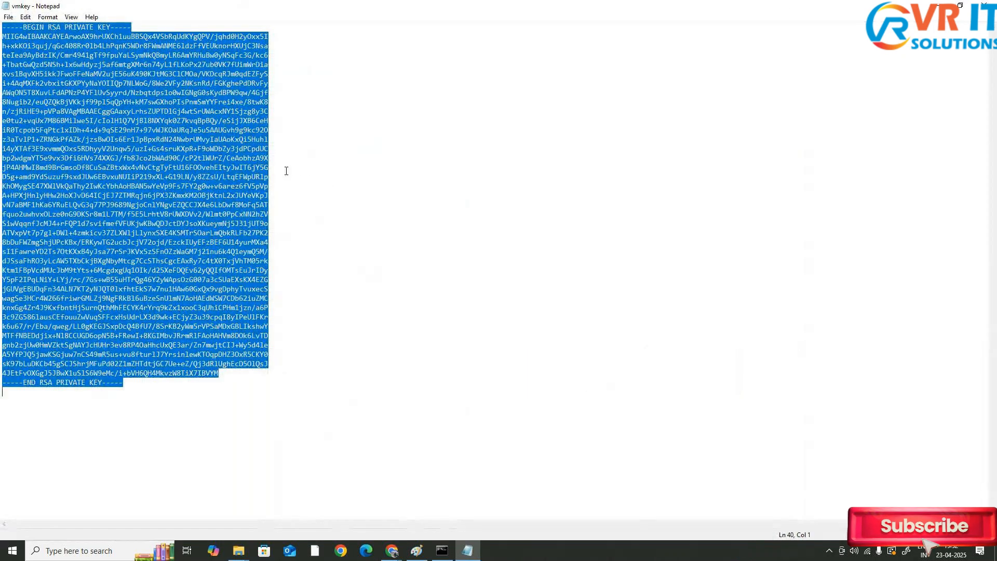
click(936, 6)
key(alt+Tab)
key(alt+Tab)
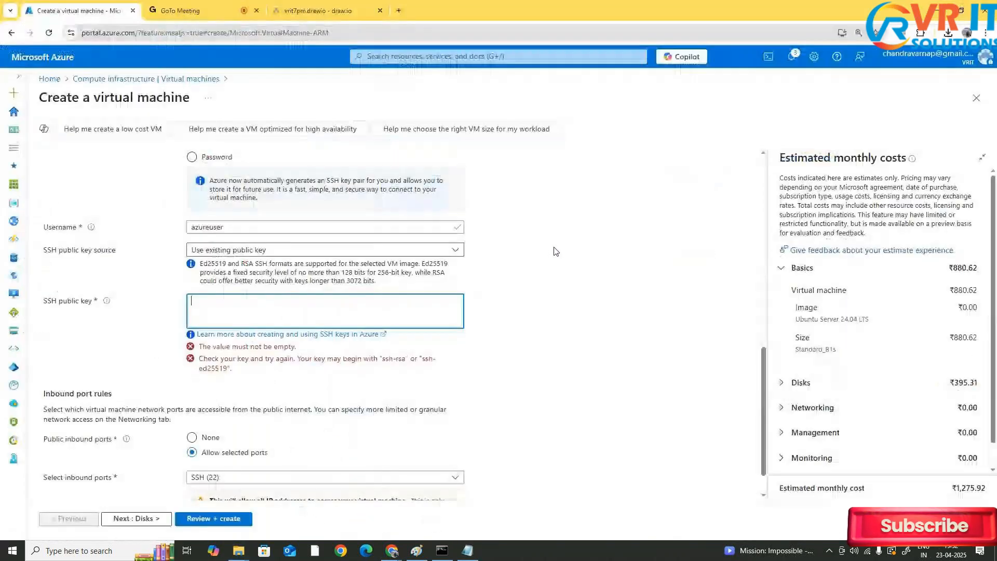
key(ctrl+v)
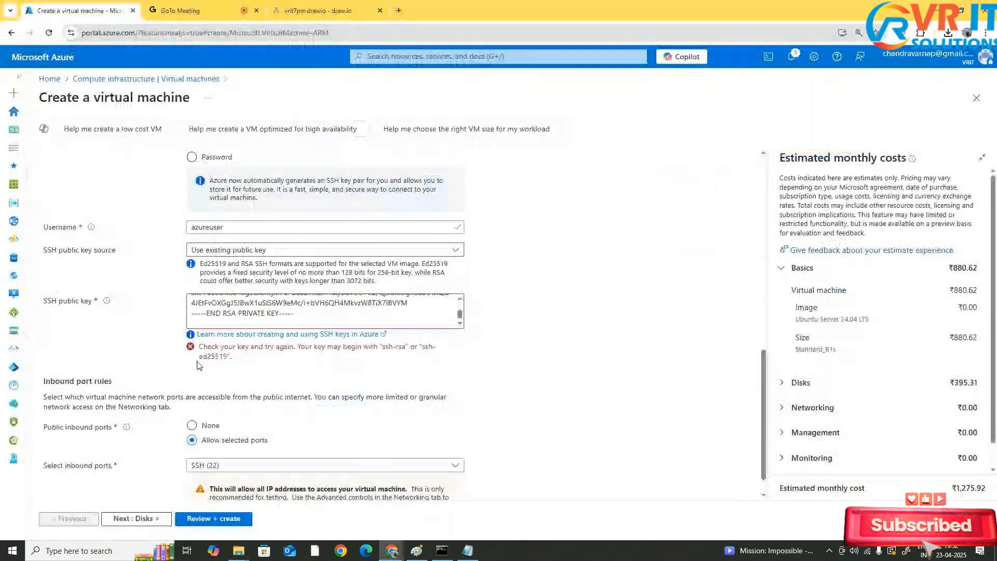
Try re-pasting the key contents into the SSH public key field
click(347, 323)
key(ctrl+a)
key(ctrl+v)
key(ctrl+z)
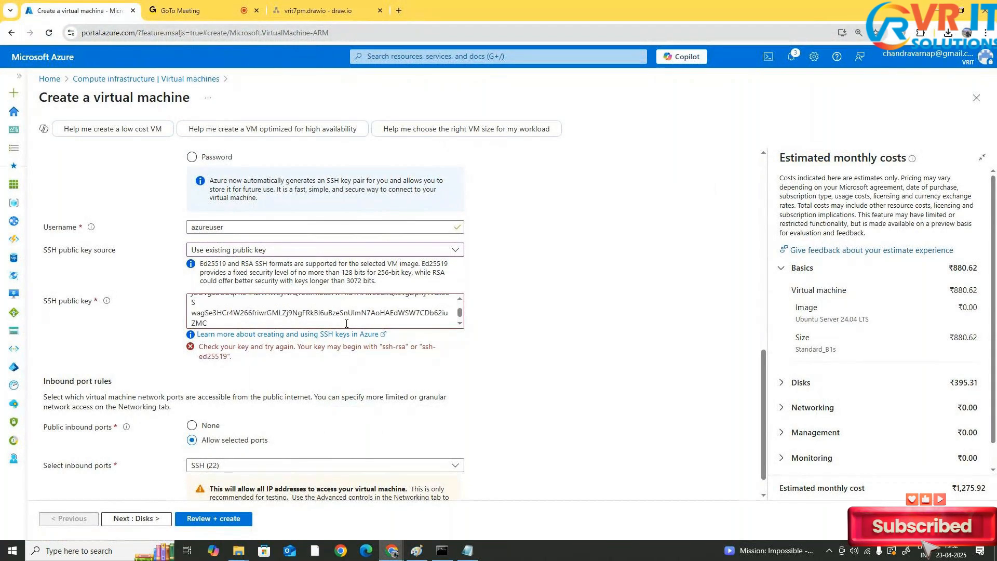
scroll(346, 323, down, 1)
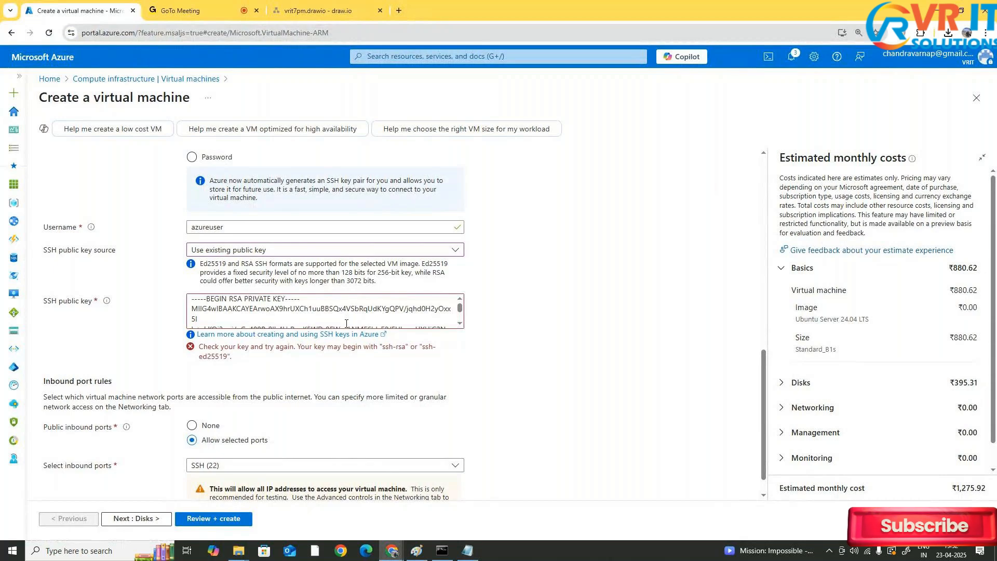
key(ctrl+a)
scroll(347, 324, down, 3)
click(347, 323)
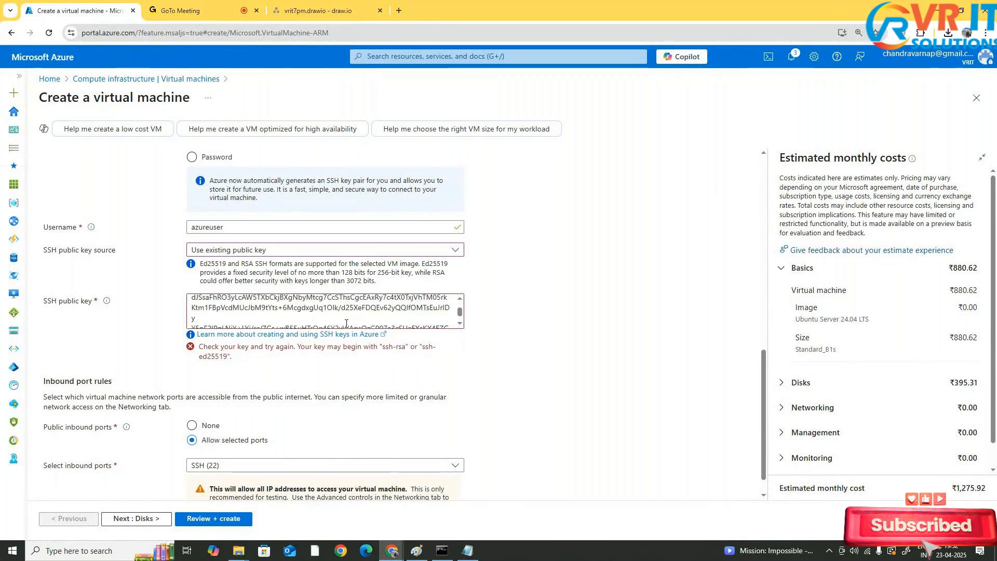
scroll(346, 324, down, 3)
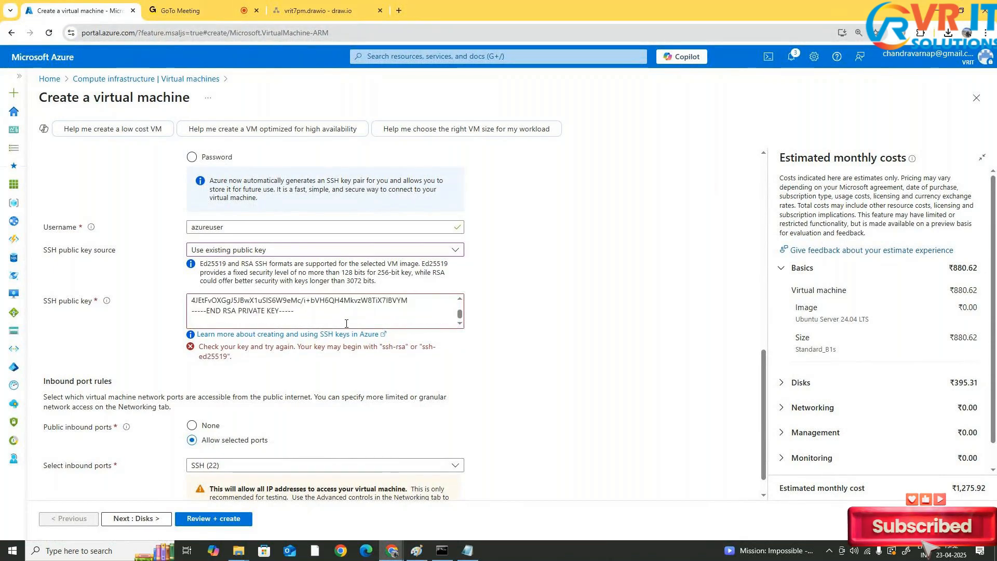
Switch the SSH public key source to Use existing key stored in Azure and choose the stored key vmkey
click(305, 251)
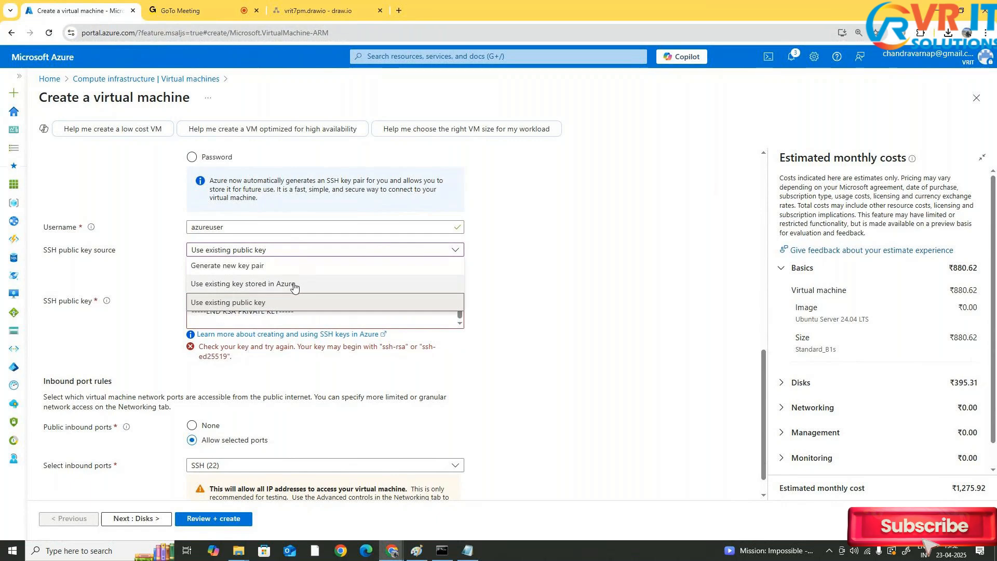
click(293, 285)
click(318, 326)
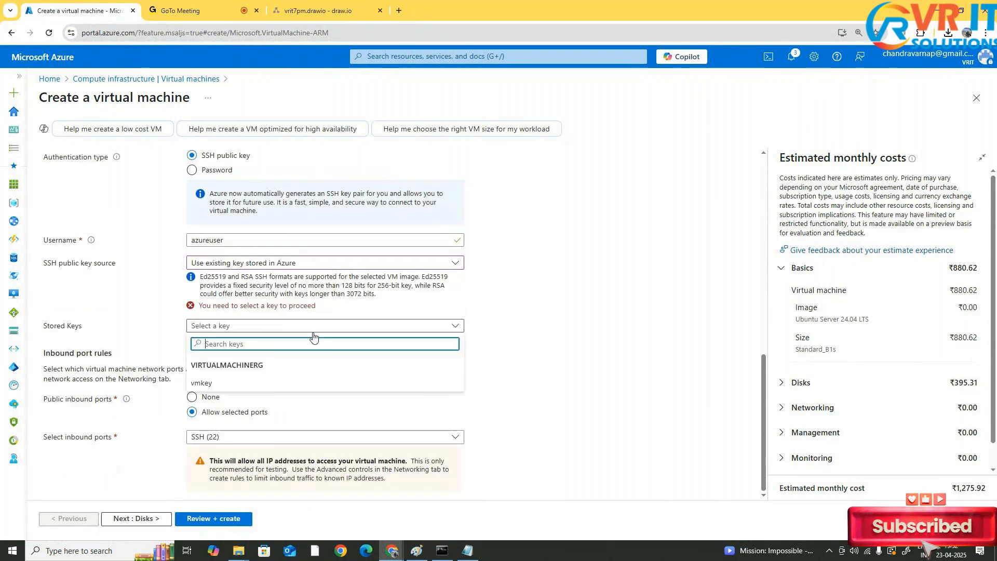
click(339, 384)
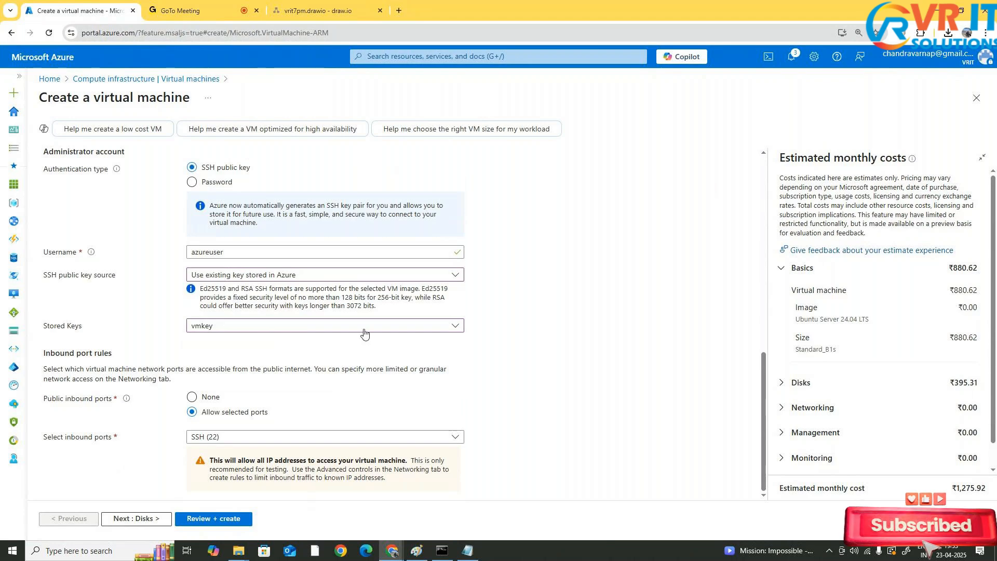
click(232, 436)
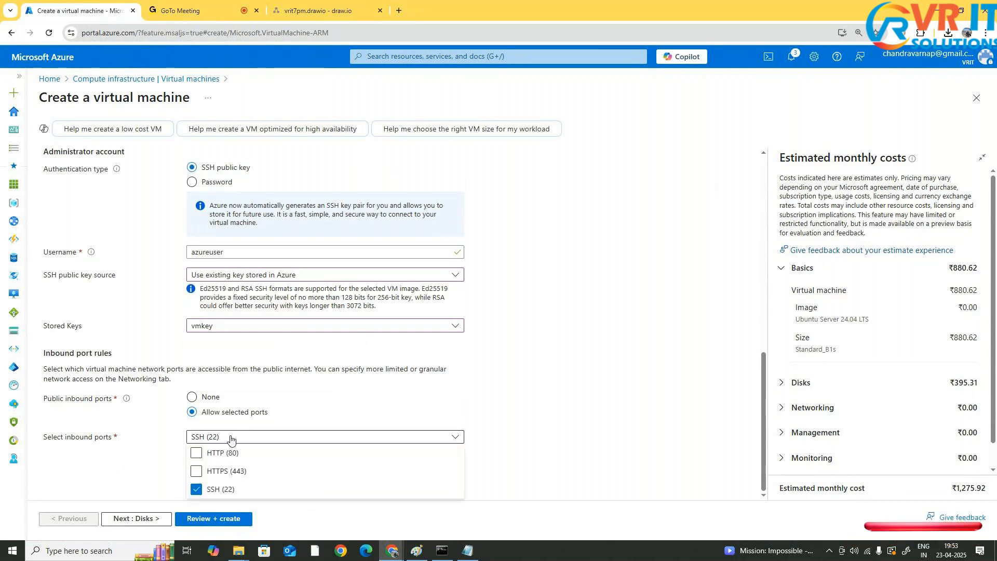
click(232, 436)
Set the OS disk type to Standard HDD on the Disks tab
click(136, 518)
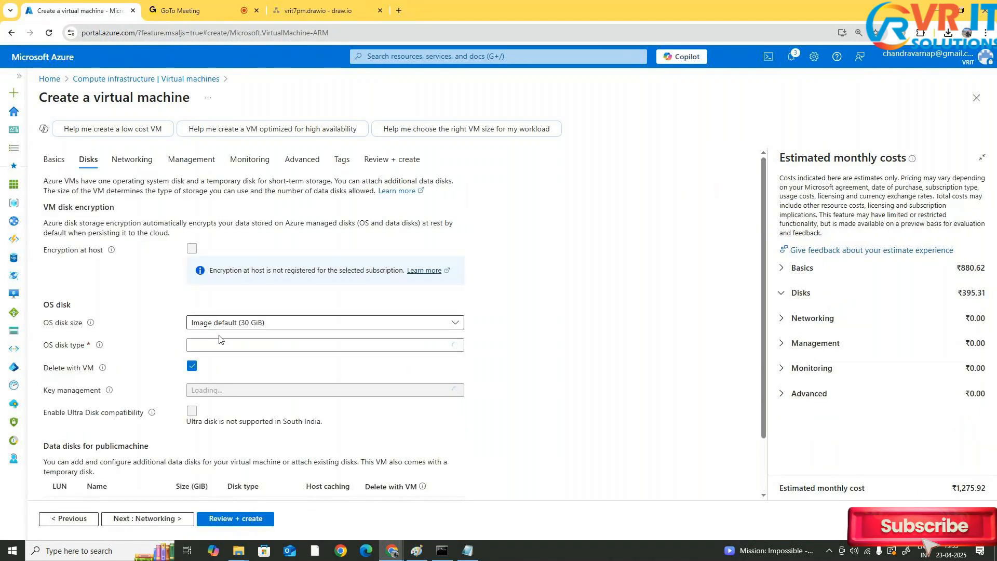
click(218, 345)
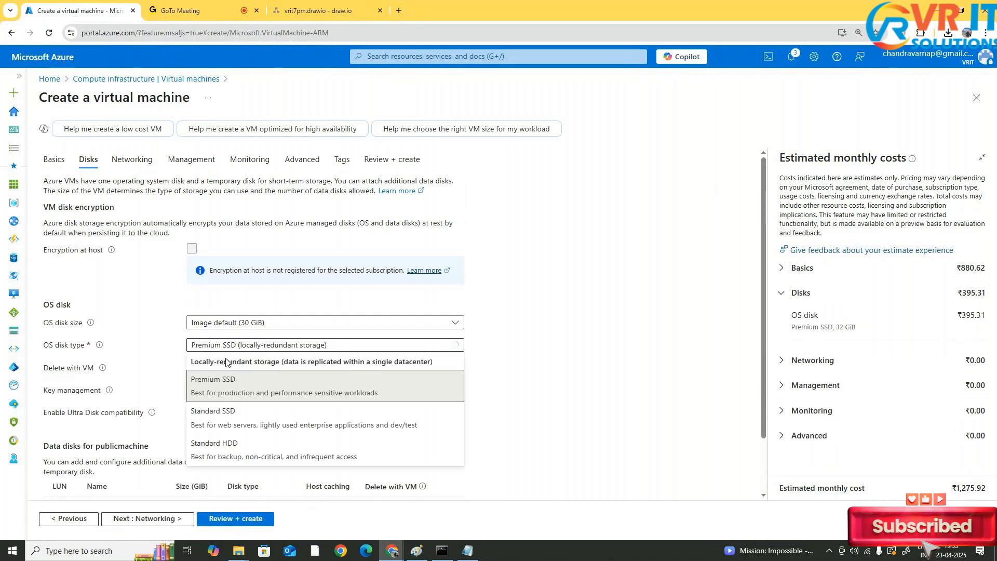
click(213, 444)
Place the VM in the privatemachine-vnet virtual network with the default subnet and the new public IP
scroll(558, 322, down, 3)
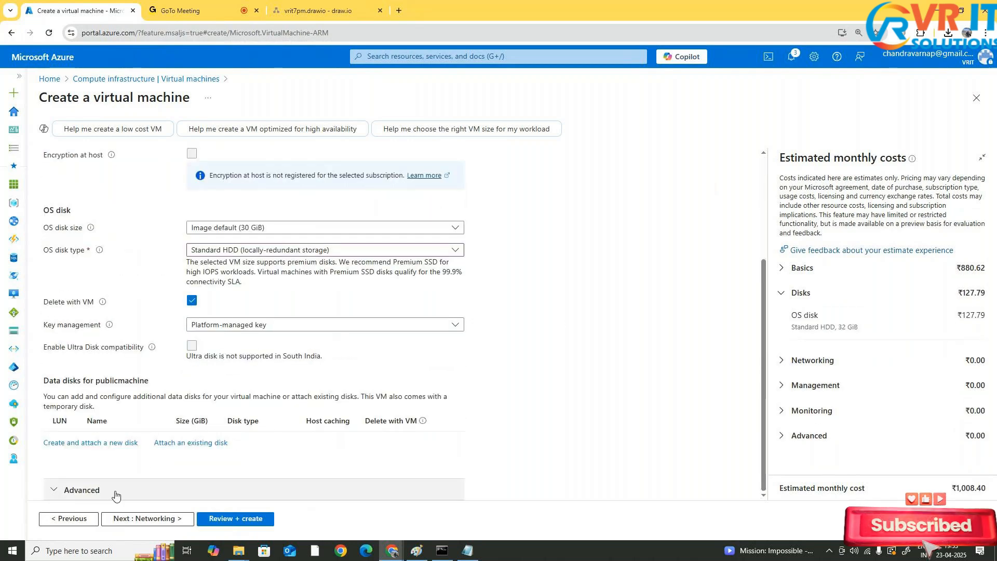
click(147, 518)
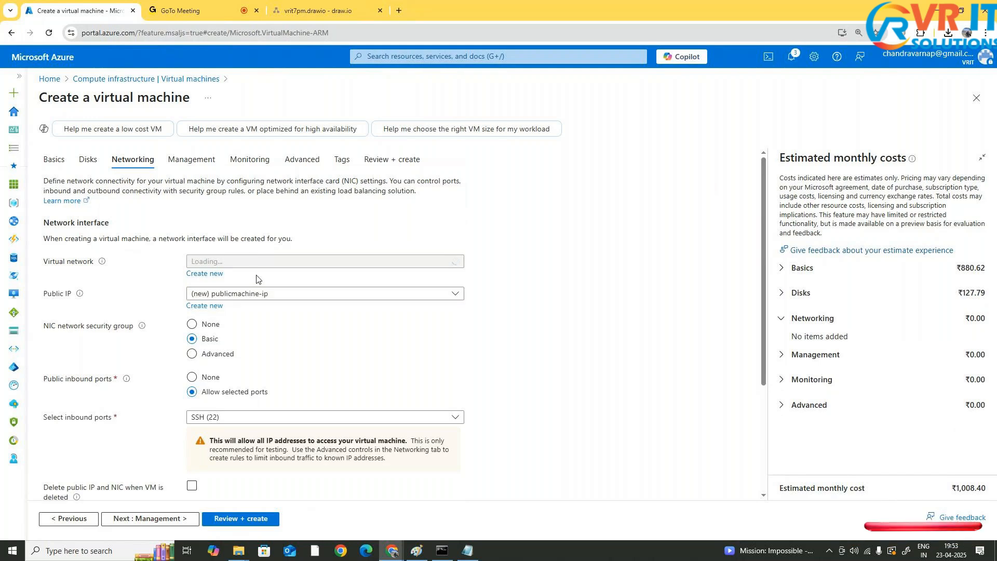
click(258, 265)
click(254, 305)
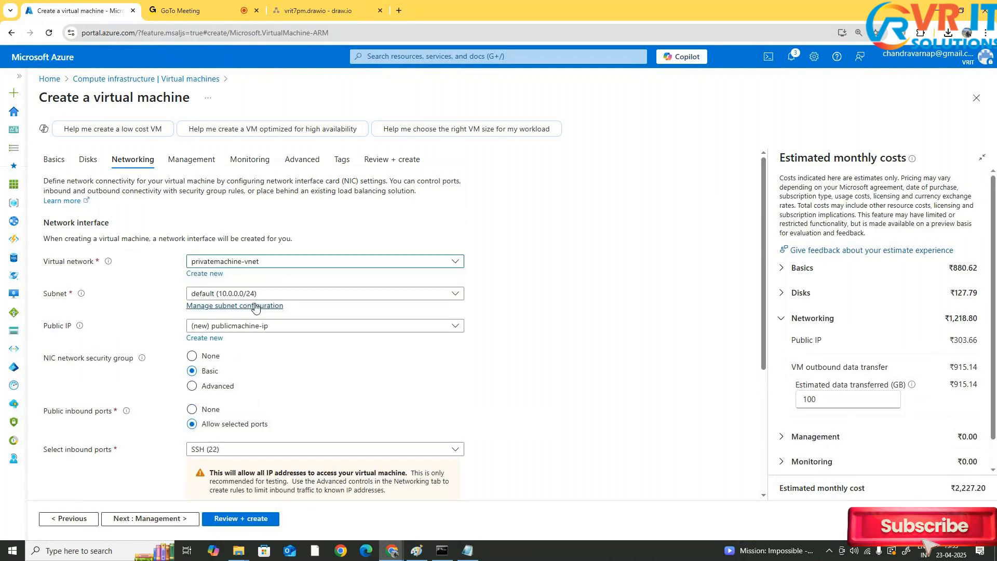
click(254, 294)
click(259, 330)
click(262, 328)
click(248, 345)
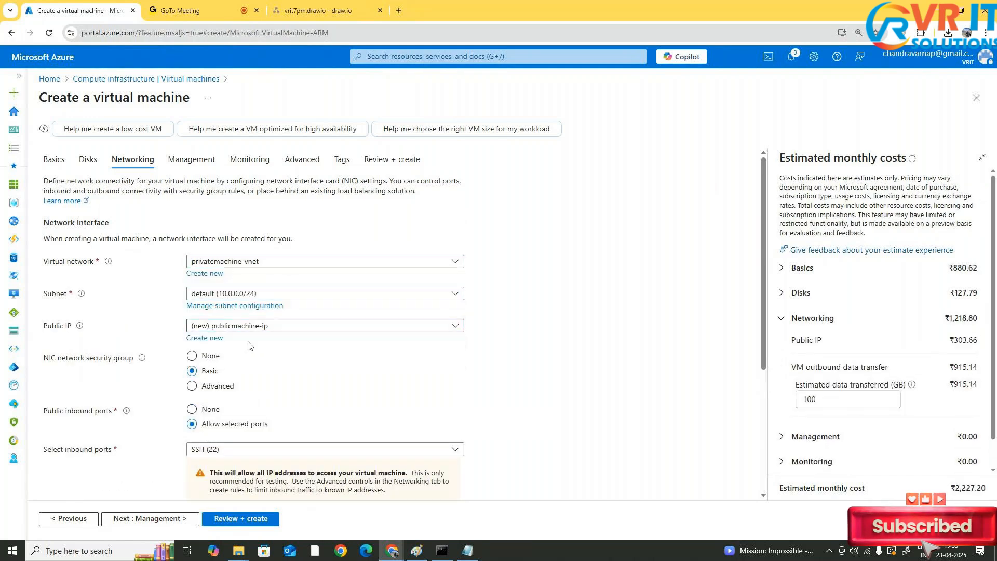
Enable deleting the public IP and NIC when the VM is deleted
scroll(328, 342, down, 2)
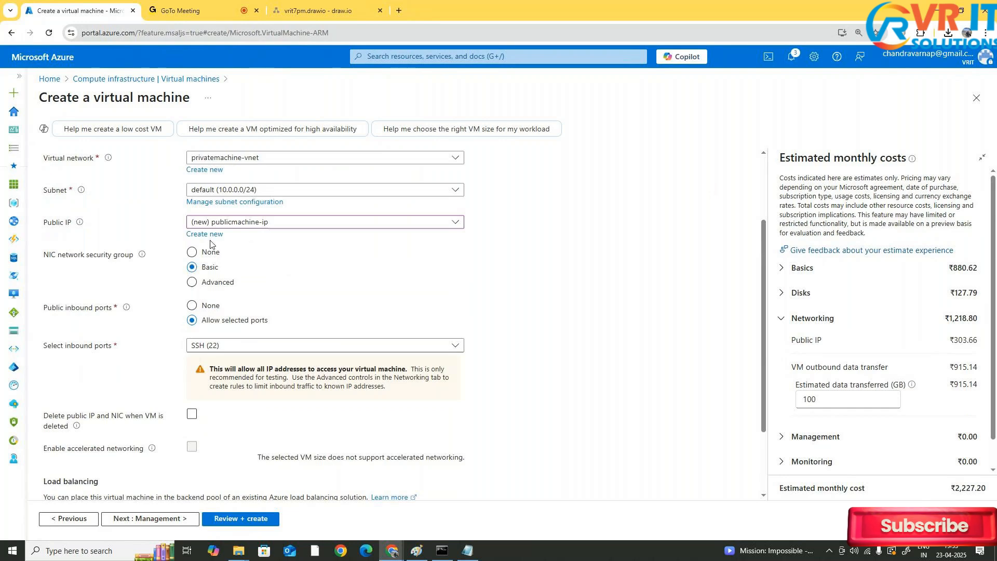
click(192, 414)
scroll(223, 411, down, 2)
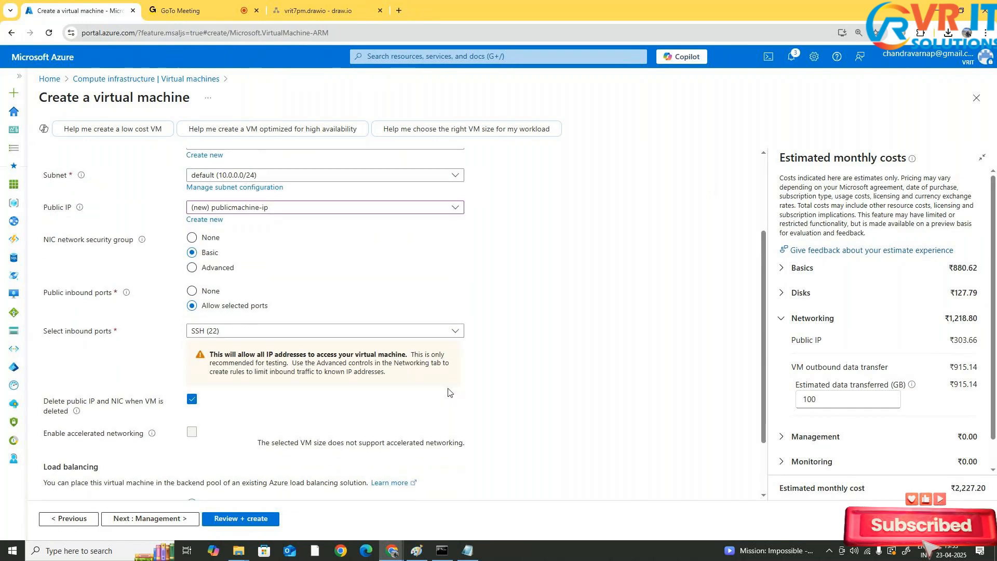
Try enabling the free Microsoft Defender basic plan on the Management tab
click(171, 519)
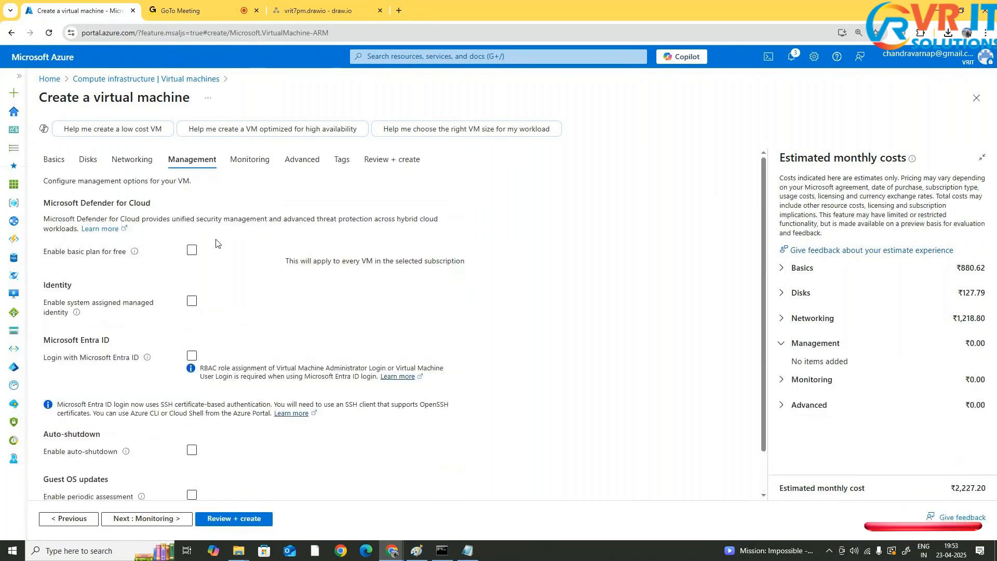
click(192, 249)
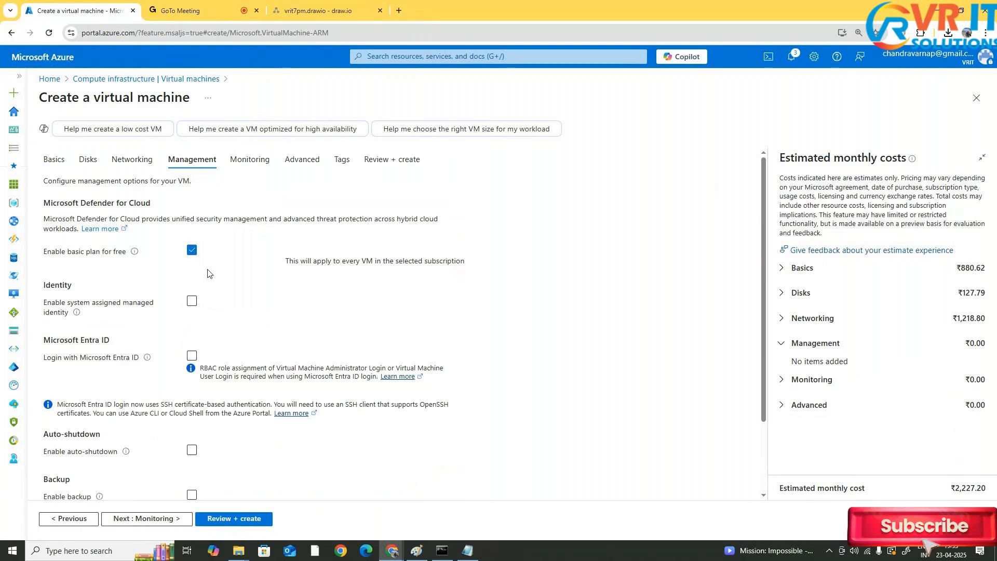
click(192, 251)
scroll(213, 427, down, 2)
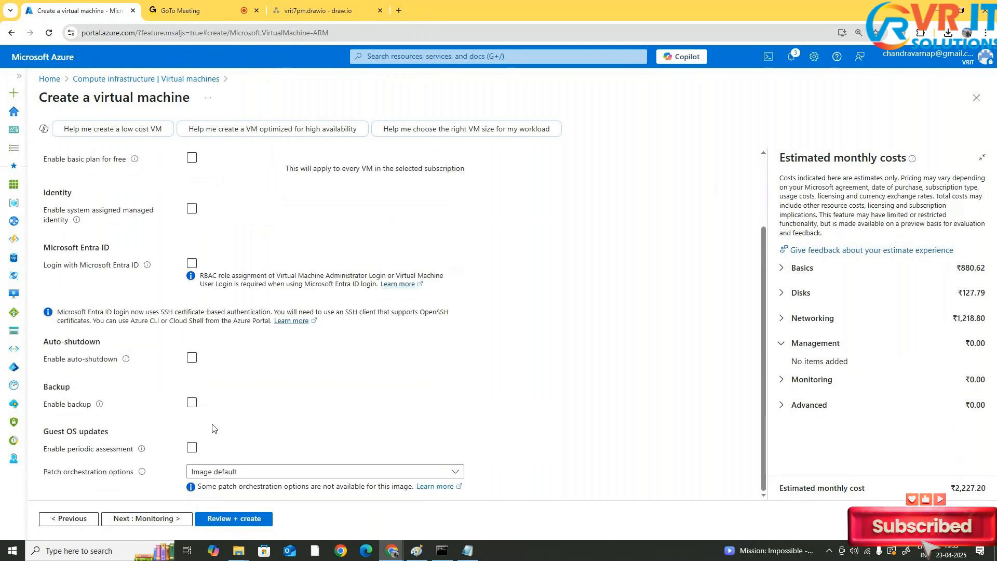
Disable boot diagnostics on the Monitoring tab
click(173, 519)
click(202, 296)
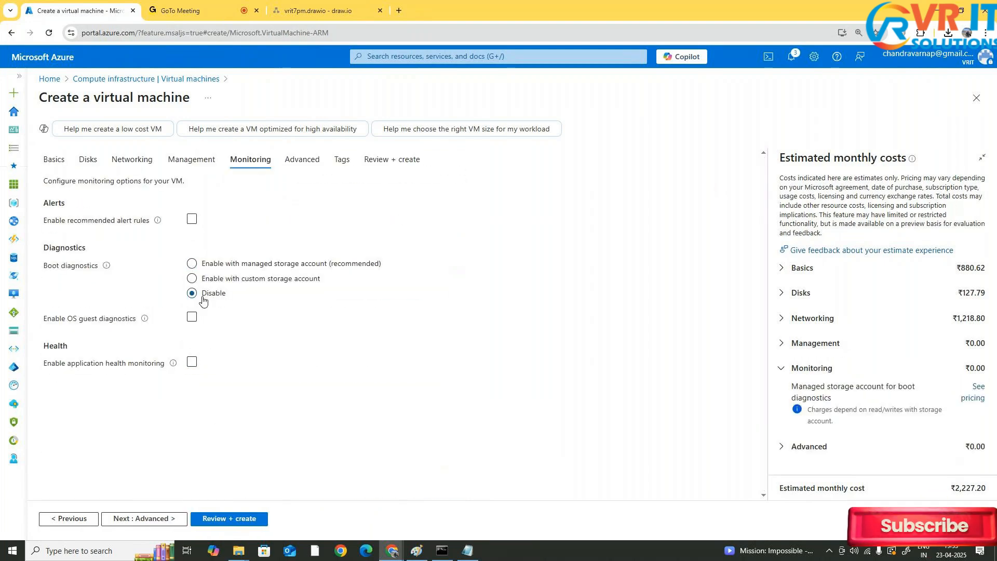
click(167, 517)
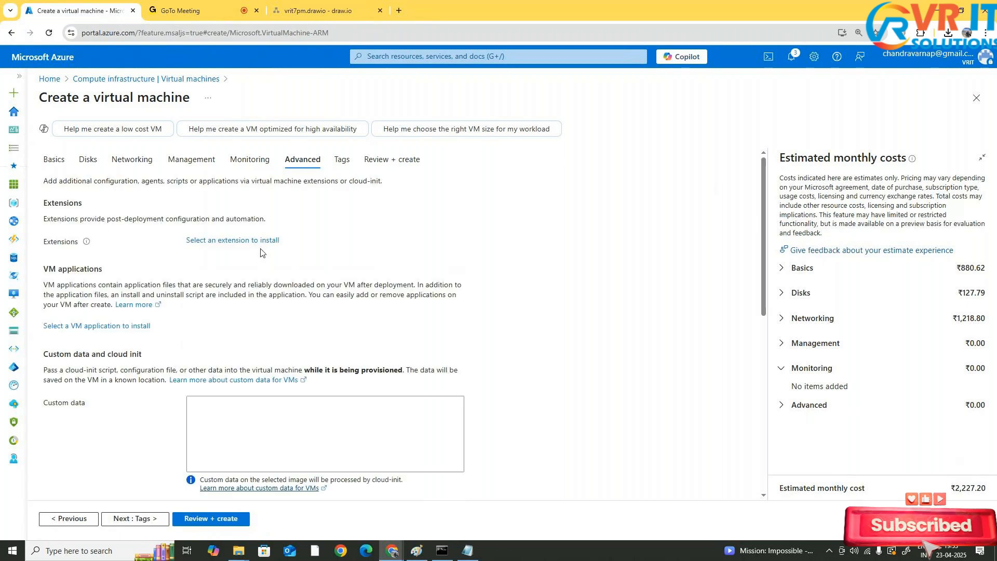
Open the Review + create page and set the estimated data transferred to 1 GB in the cost estimate
scroll(156, 415, down, 5)
click(136, 518)
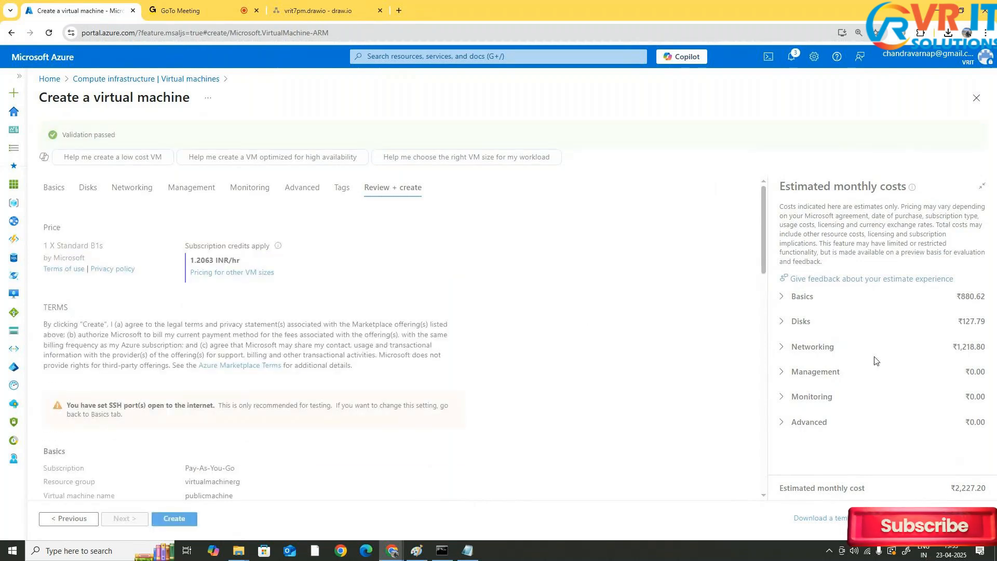
click(793, 348)
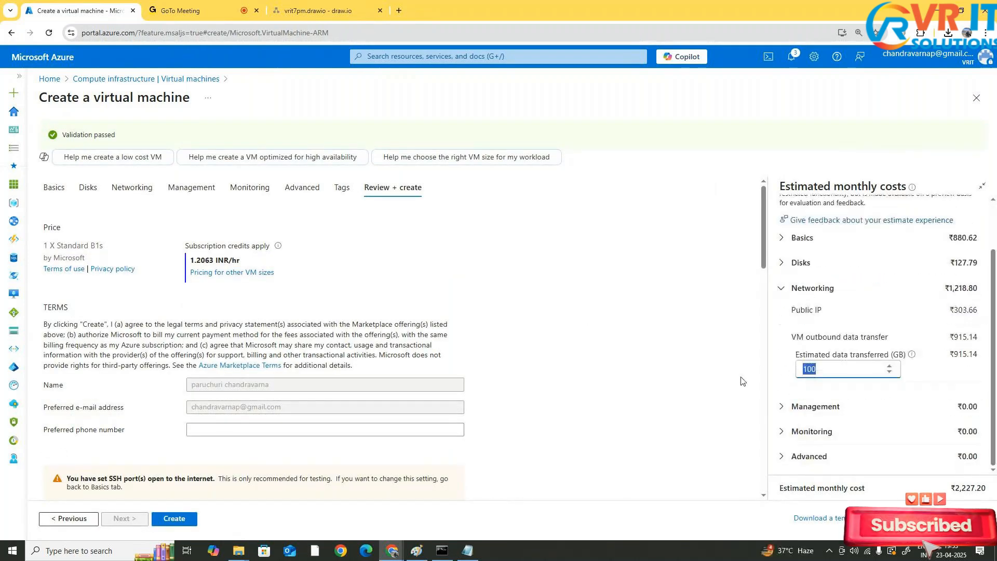
click(793, 347)
click(814, 348)
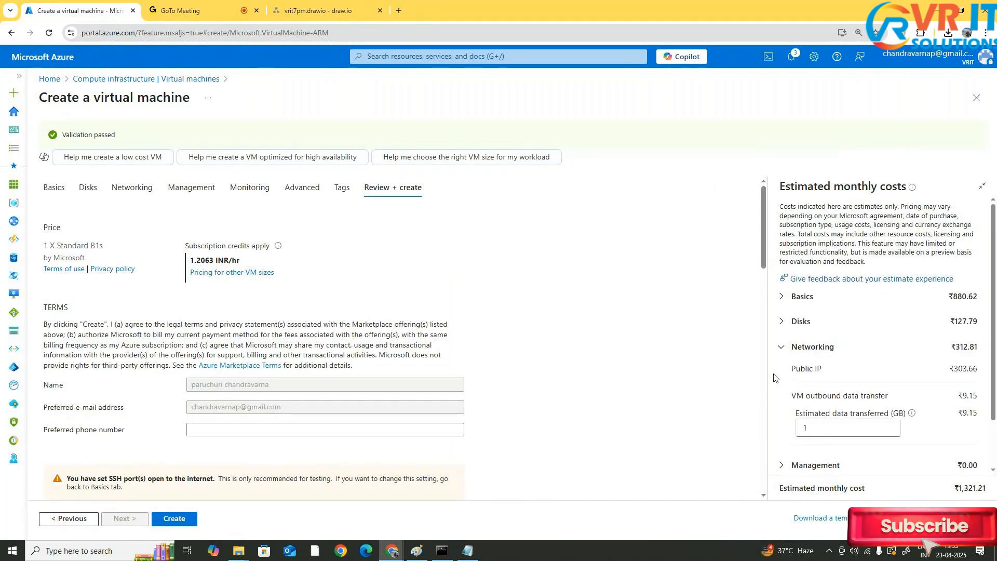
click(785, 354)
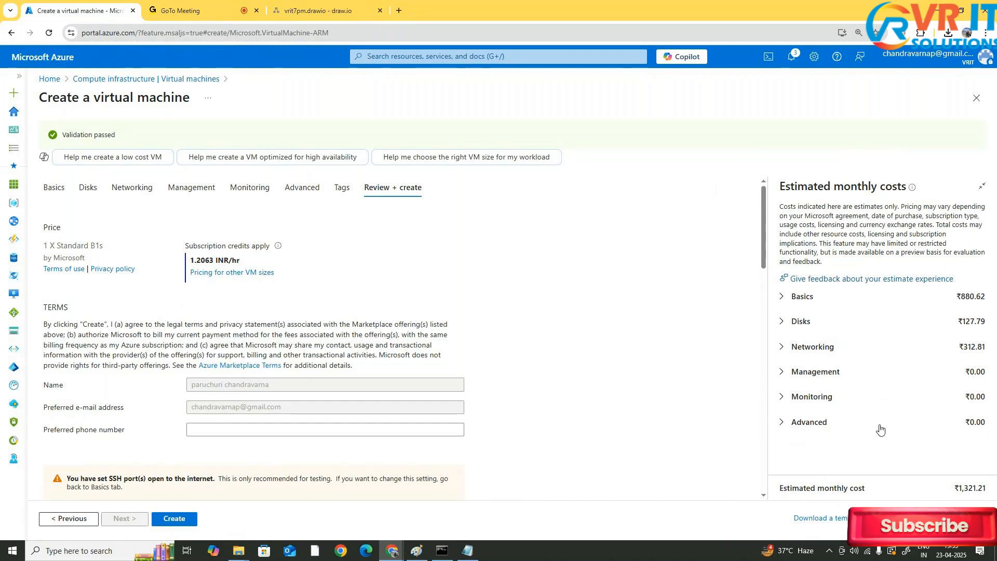
Scroll through the review summary of the VM configuration
scroll(358, 403, down, 5)
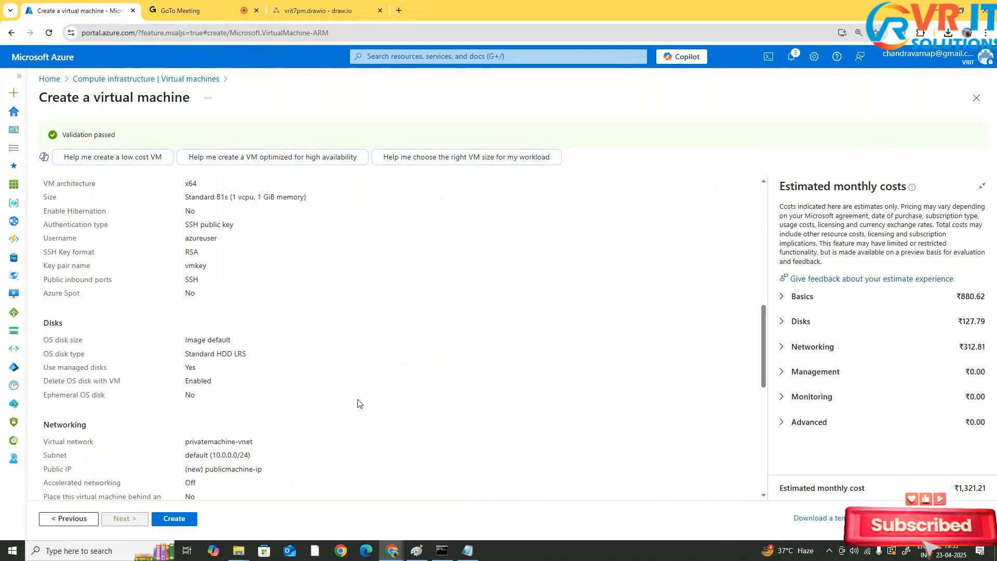
scroll(358, 403, down, 8)
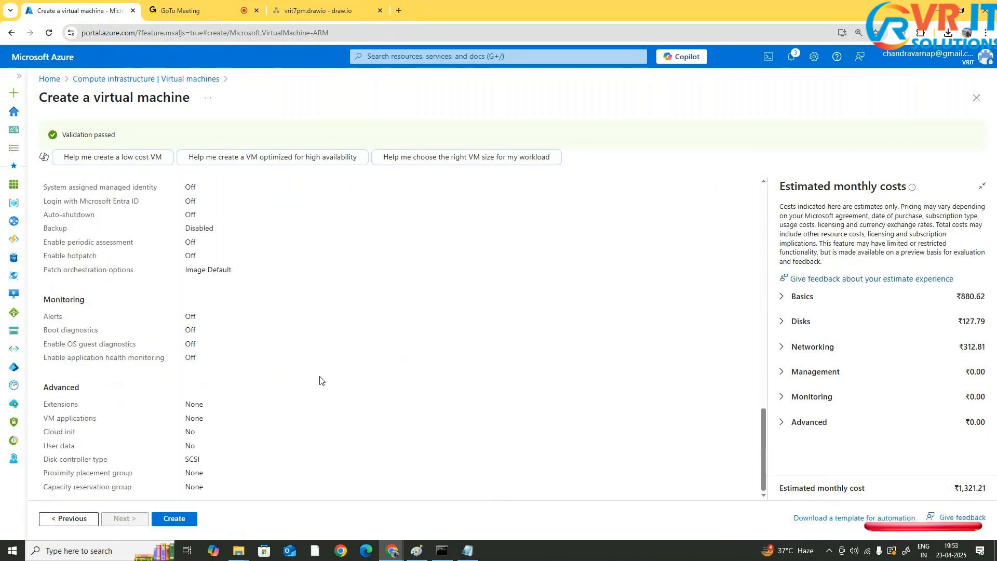
scroll(358, 403, up, 15)
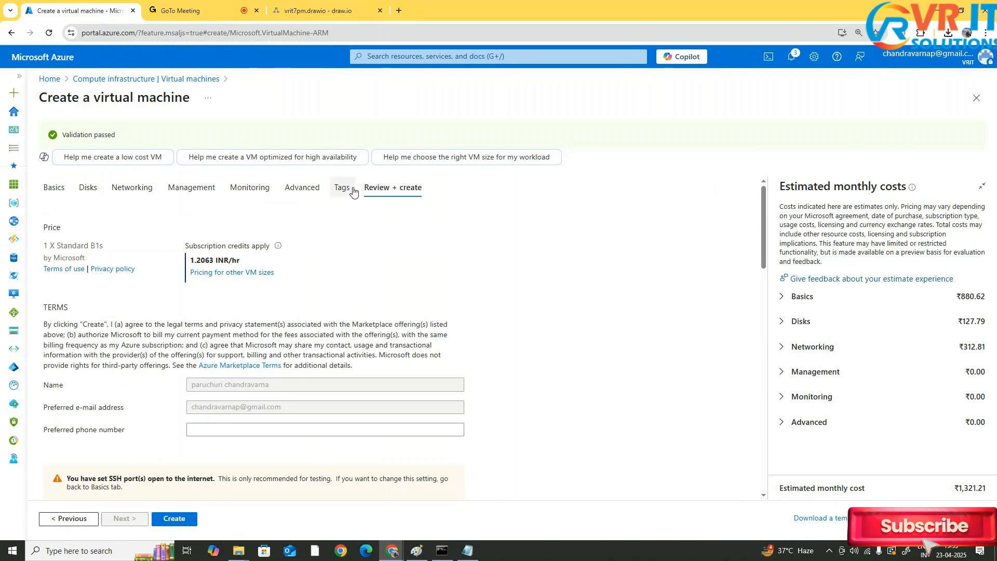
scroll(199, 476, down, 3)
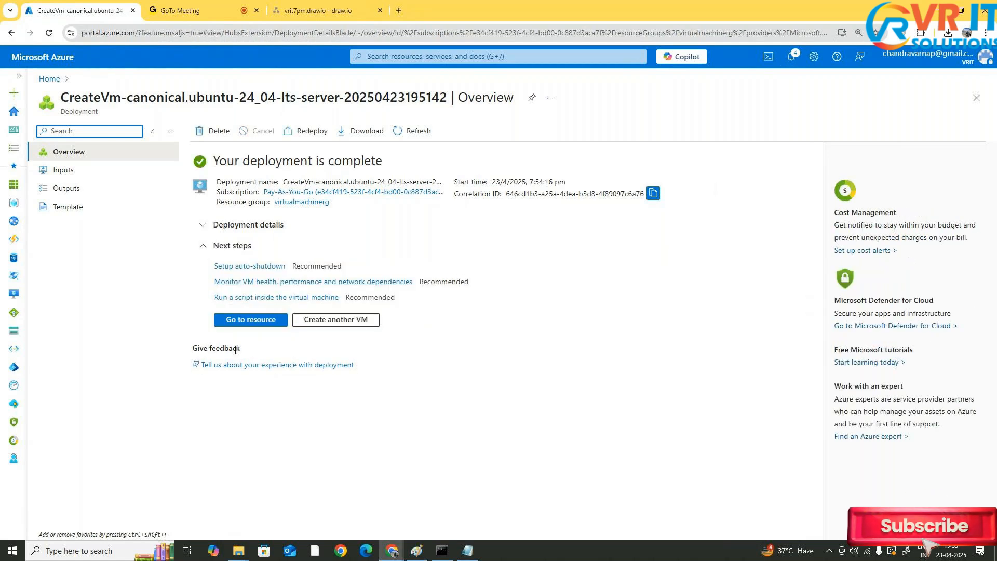
Open the deployed publicmachine VM and refresh its overview
click(254, 320)
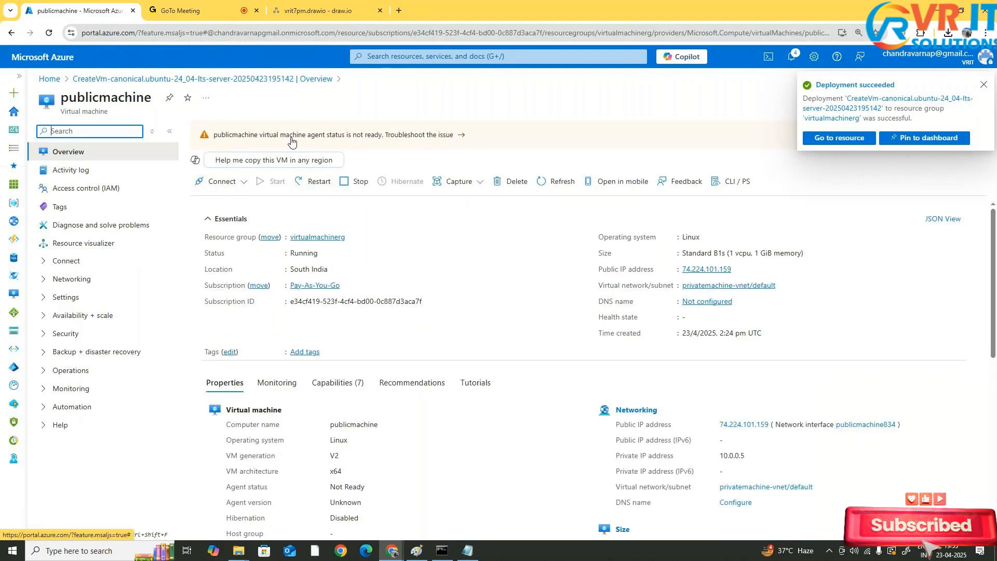
click(574, 178)
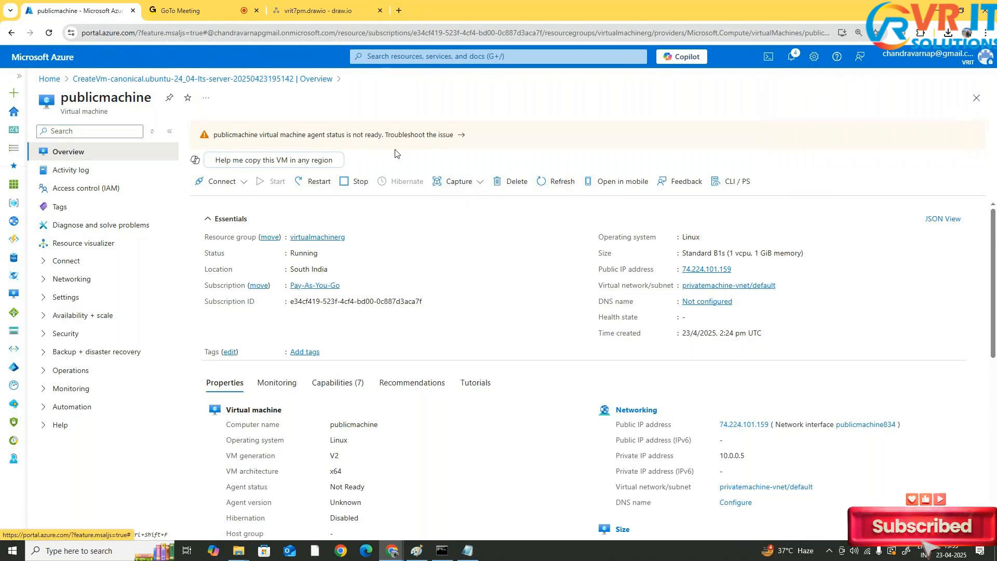
click(554, 181)
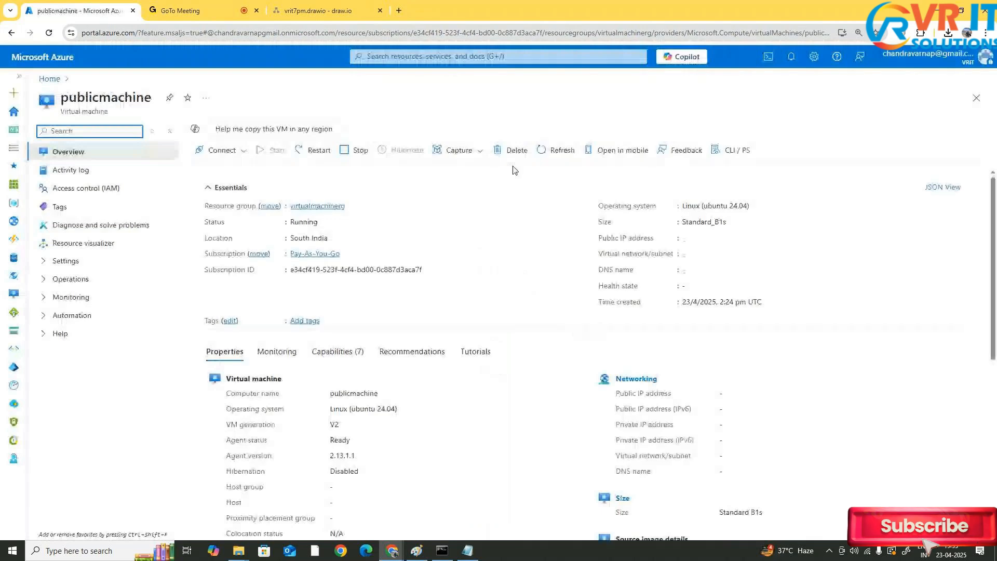
Open the VM's Connect page and select the Native SSH connection option
click(223, 150)
click(210, 168)
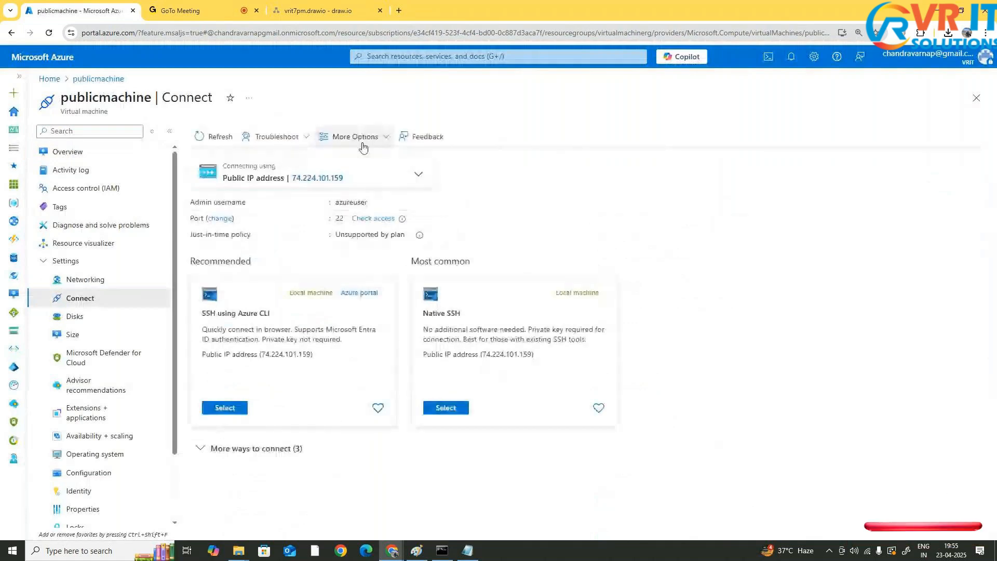
click(445, 409)
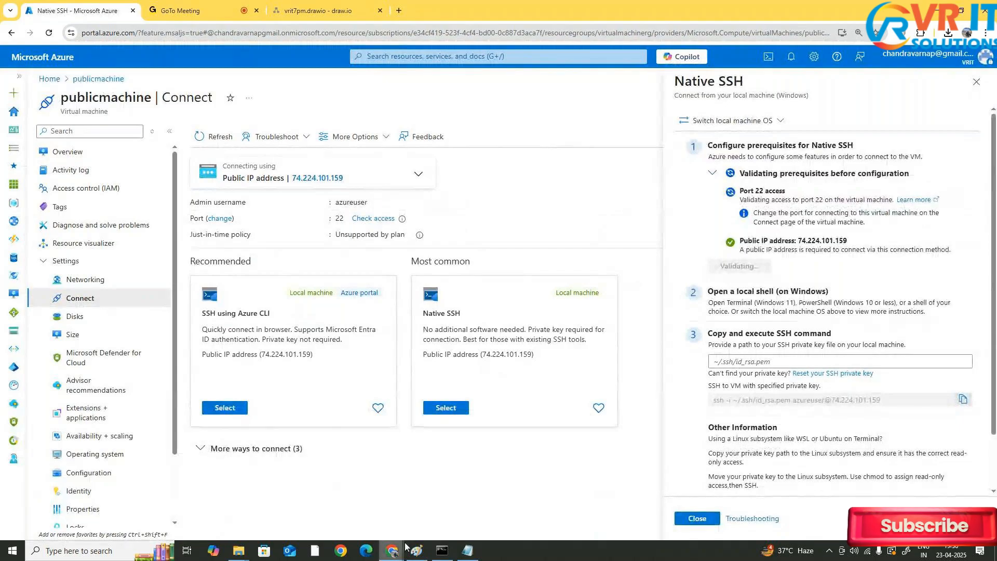
Open a Command Prompt window and maximize it
click(442, 550)
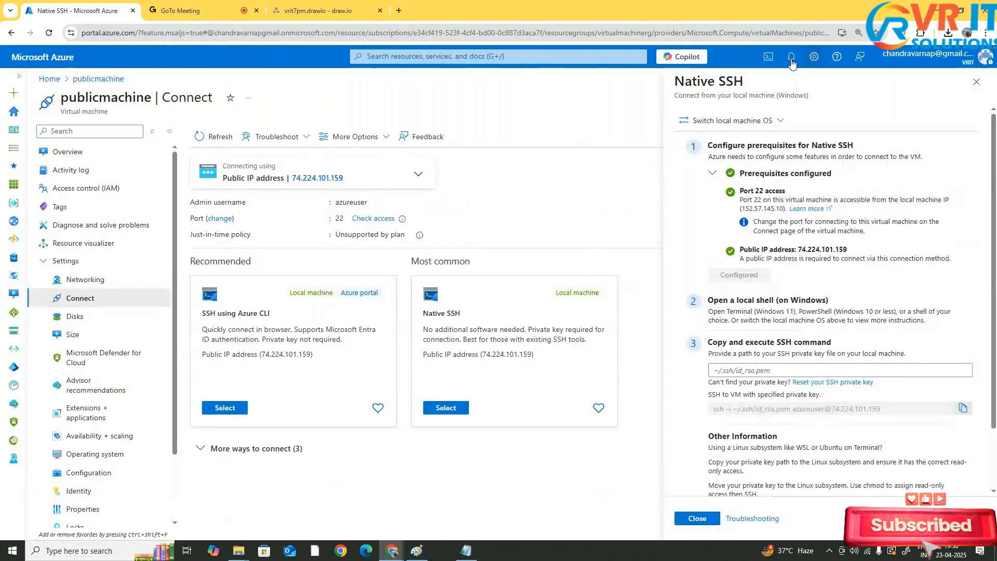
key(super)
text(cmd)
key(Return)
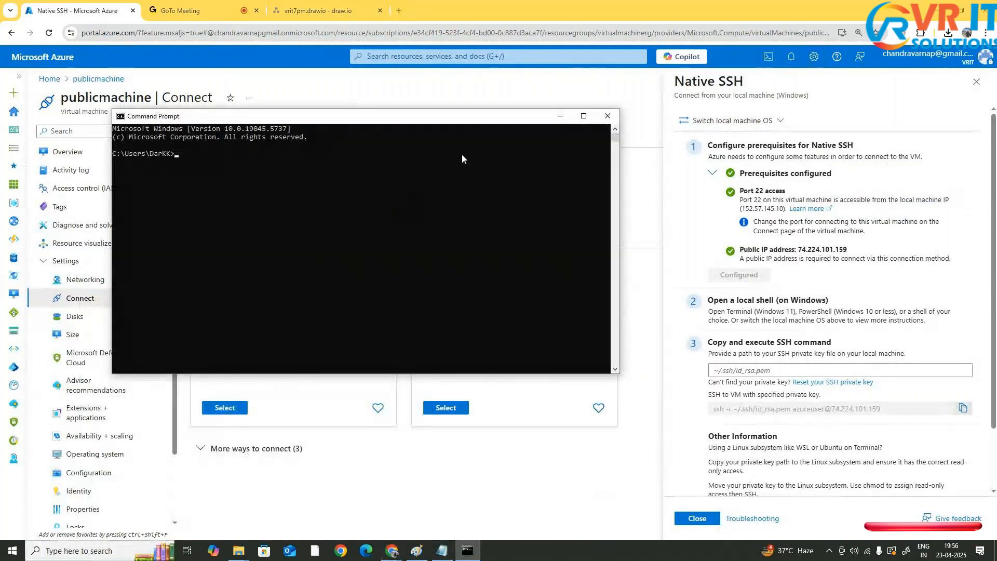
click(584, 116)
Change into the .docker folder and back to the user folder
text(cd )
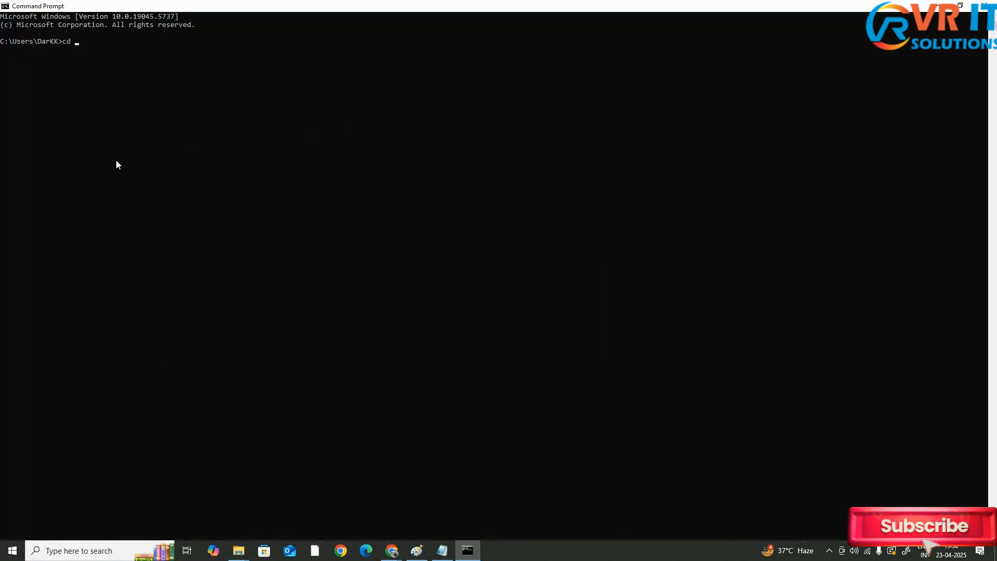
text(.docker)
key(Return)
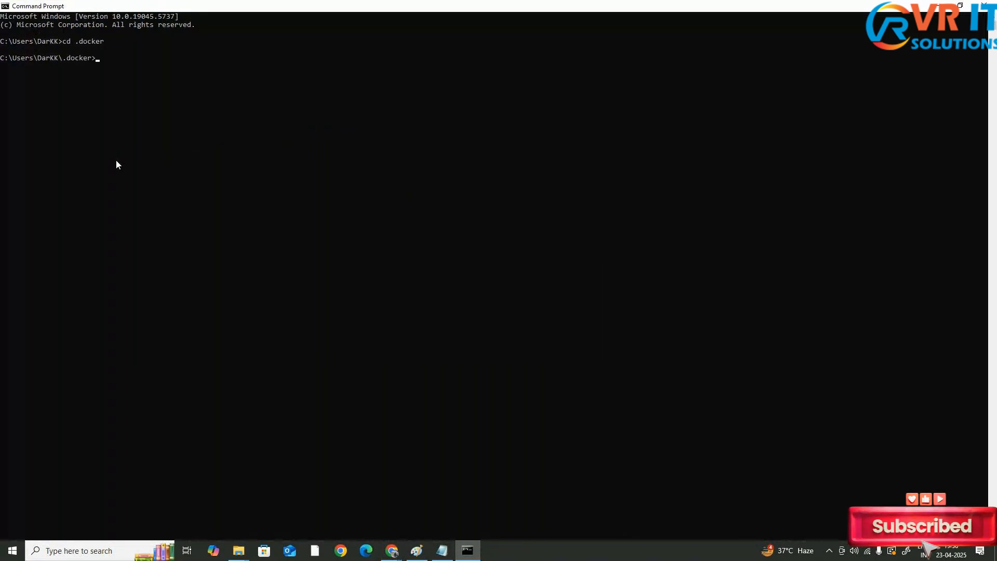
text(cd ..)
key(Return)
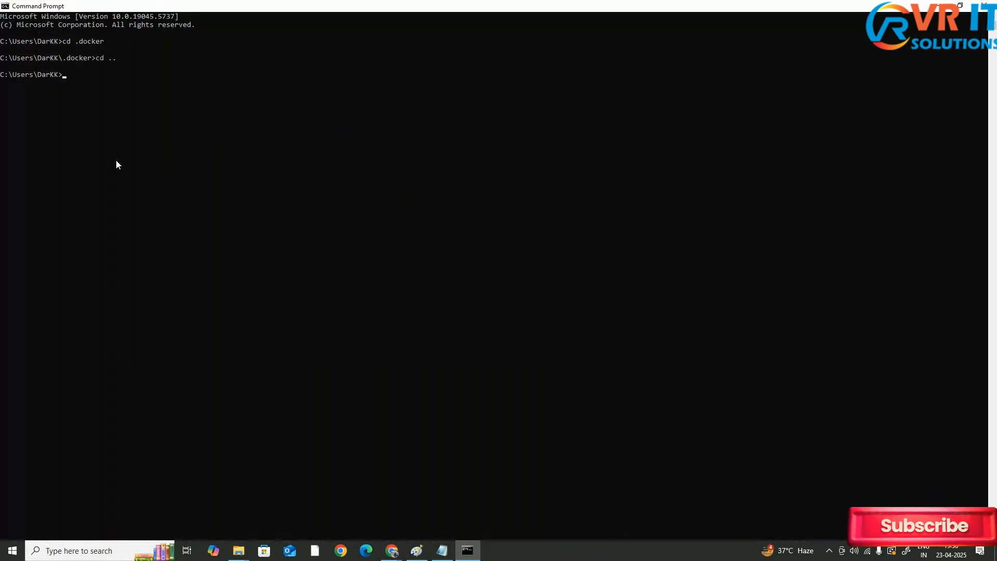
Change into the Downloads folder in the Command Prompt
text(cd Downloads)
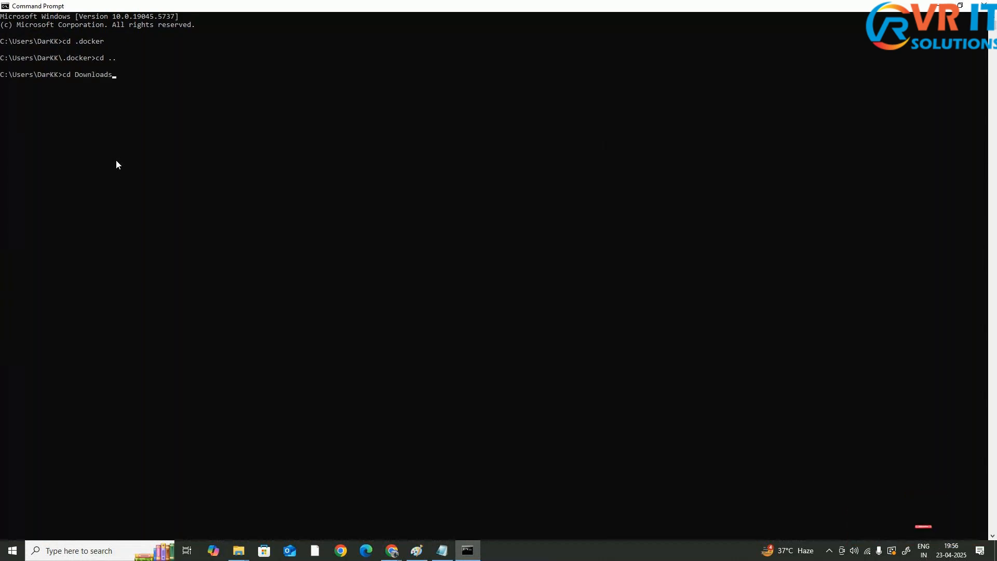
key(Return)
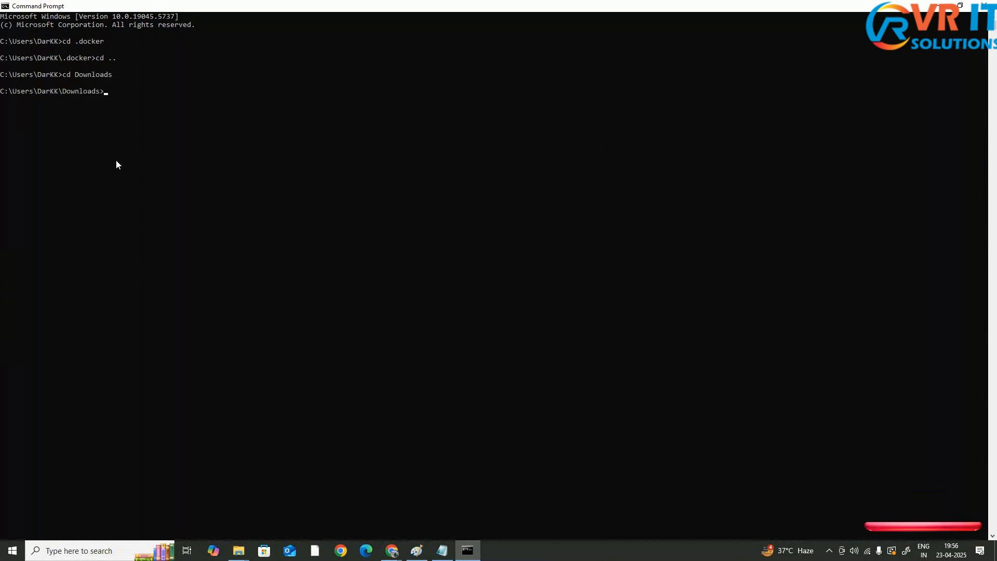
ctrl+scroll(124, 152, up, 4)
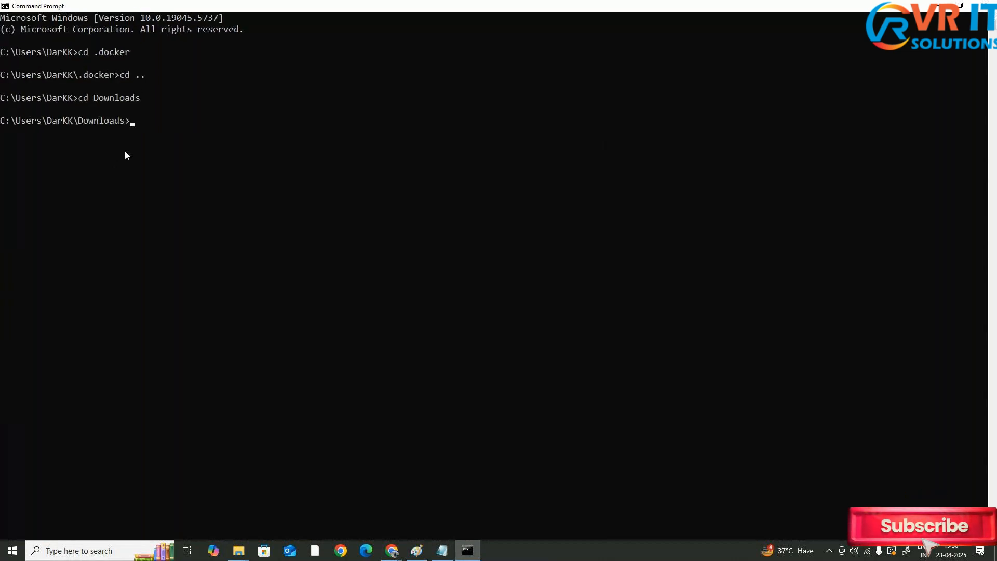
Begin an ssh command that uses the vmkey.pem private key from the Downloads folder
key(alt+Tab)
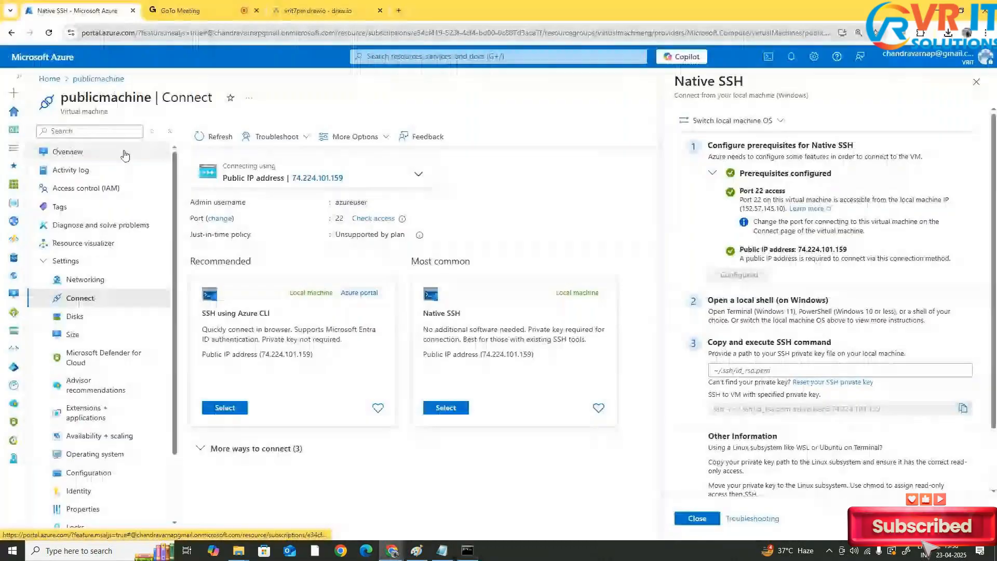
key(alt+Tab)
text(s)
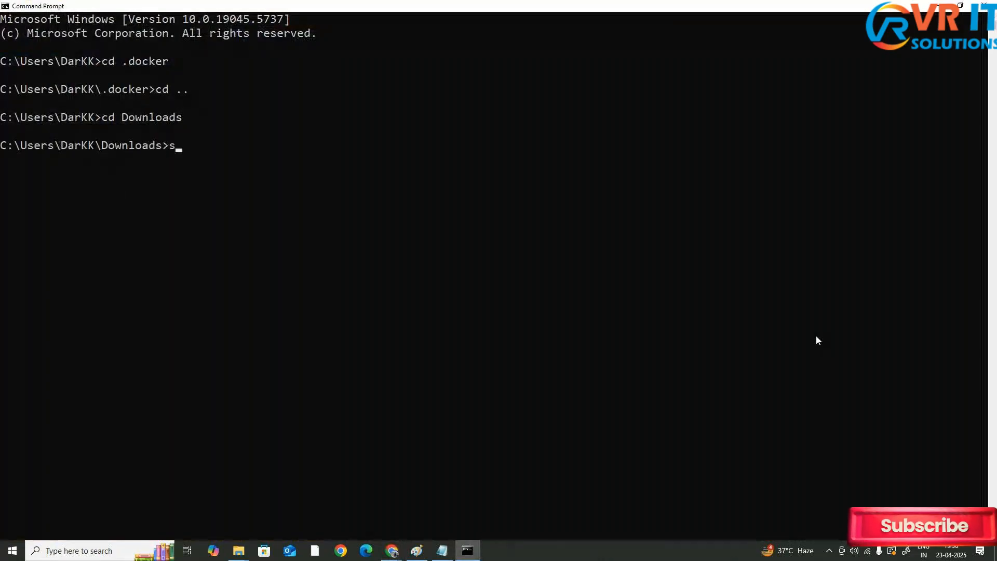
text(sh -i)
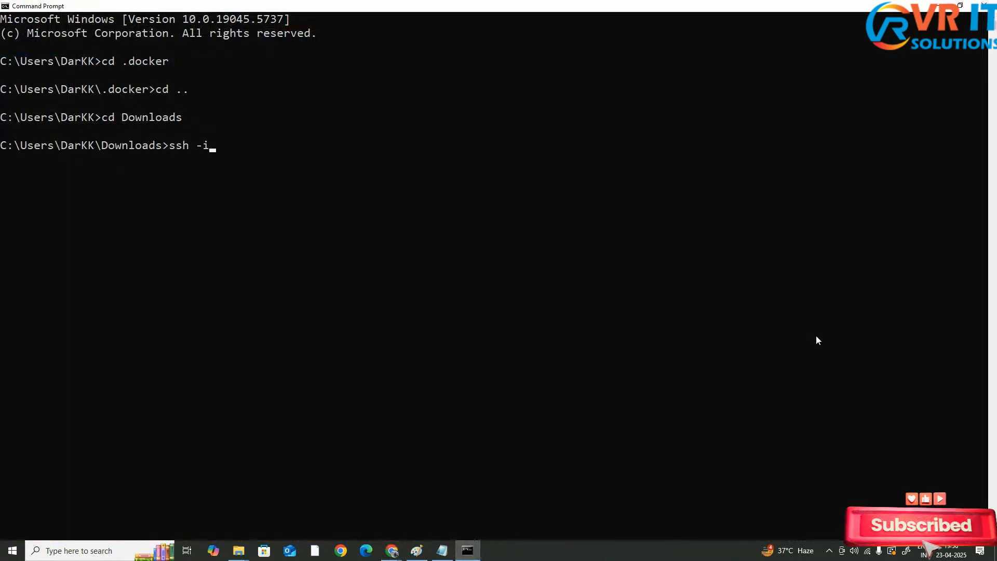
text( .\)
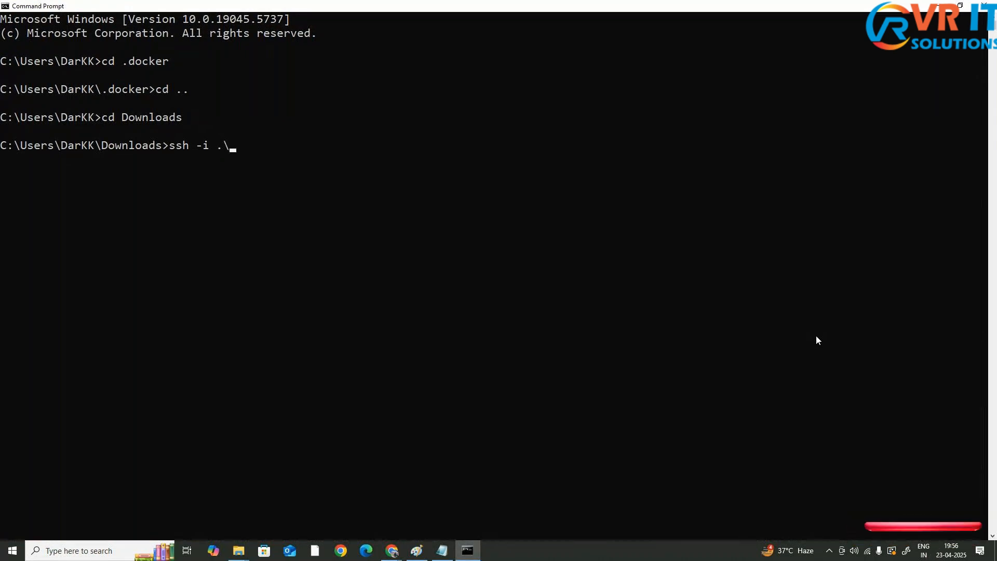
text(vmkey.pem)
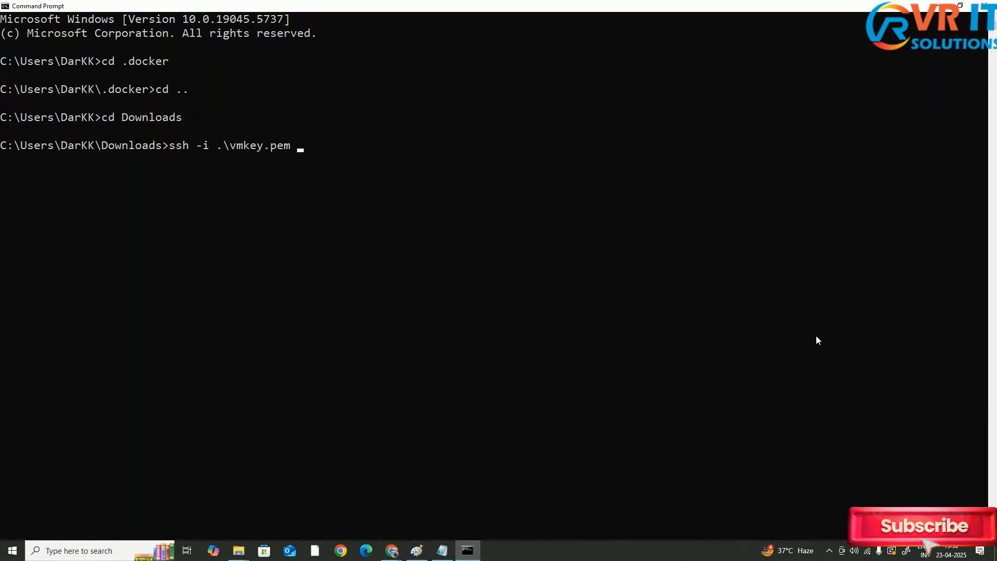
key(alt+Tab)
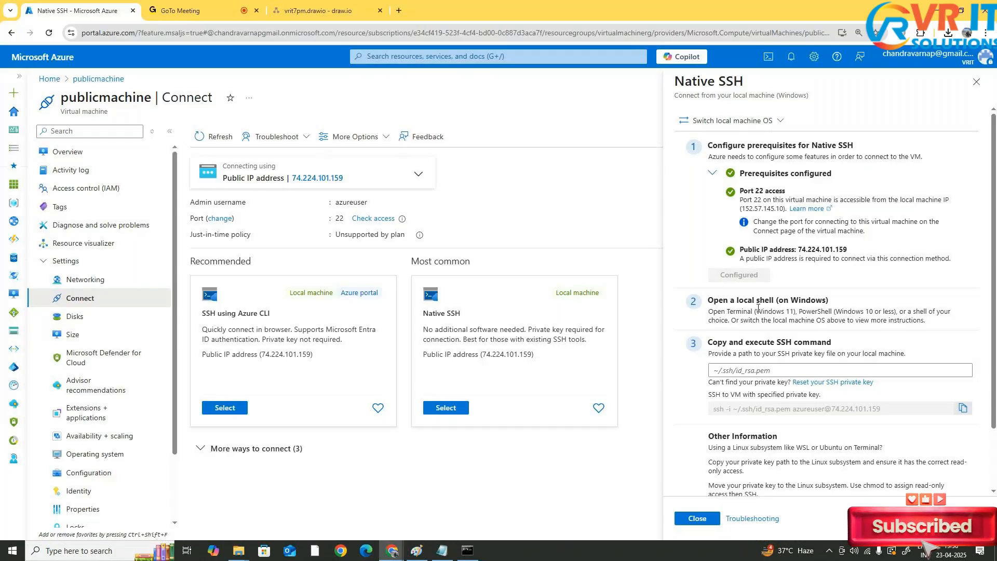
key(alt+Tab)
text(azu)
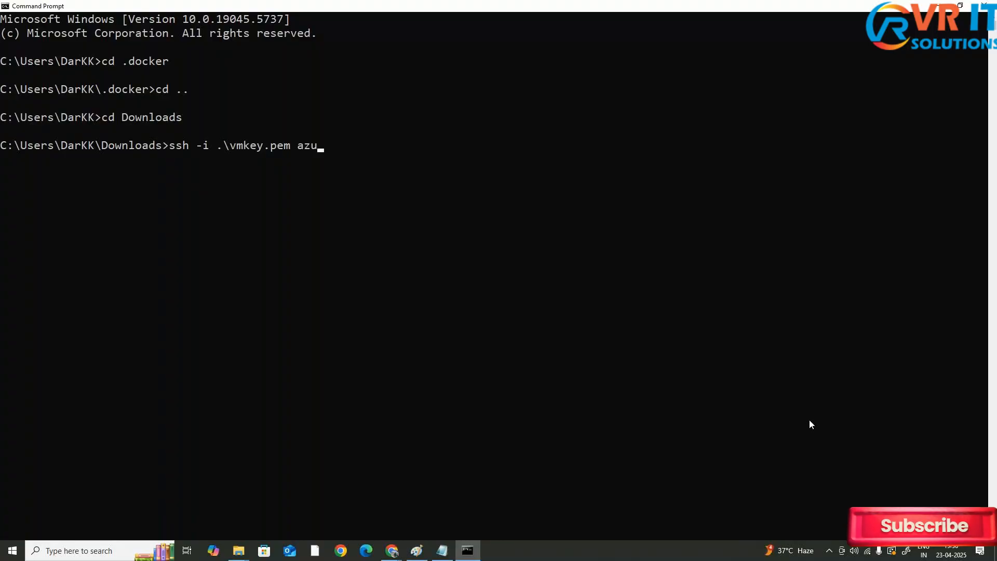
text(reuser)
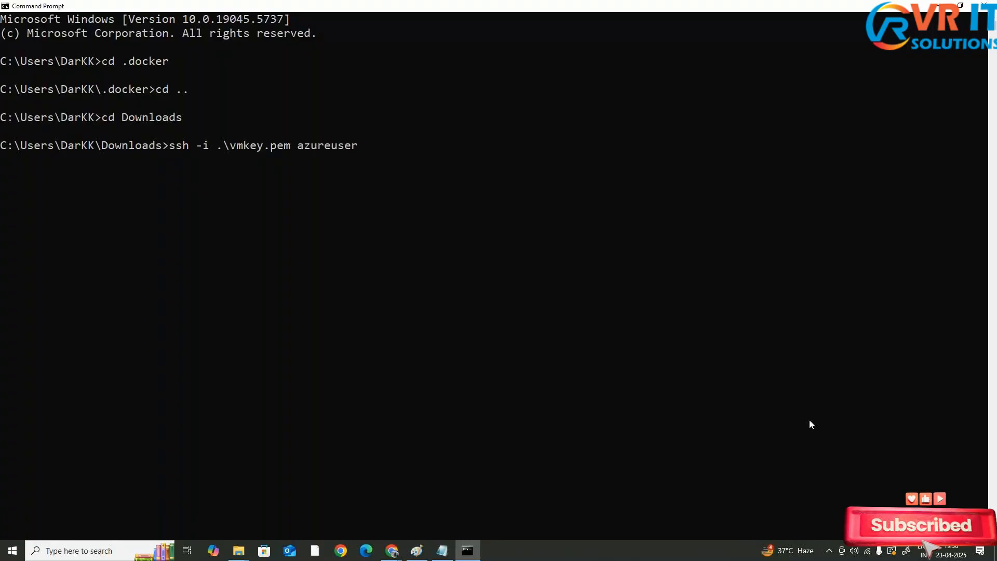
text(@)
key(alt+Tab)
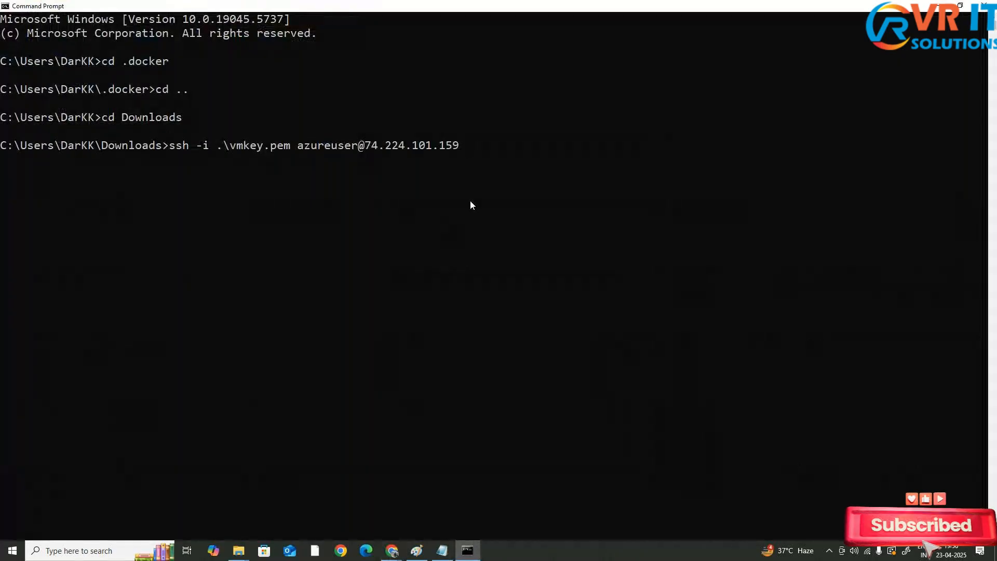
key(Return)
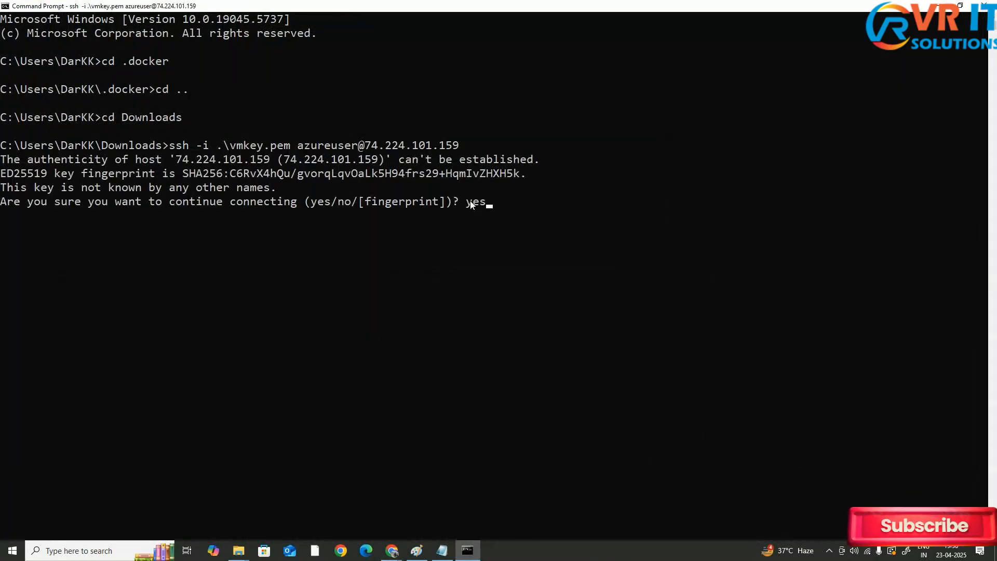
key(Return)
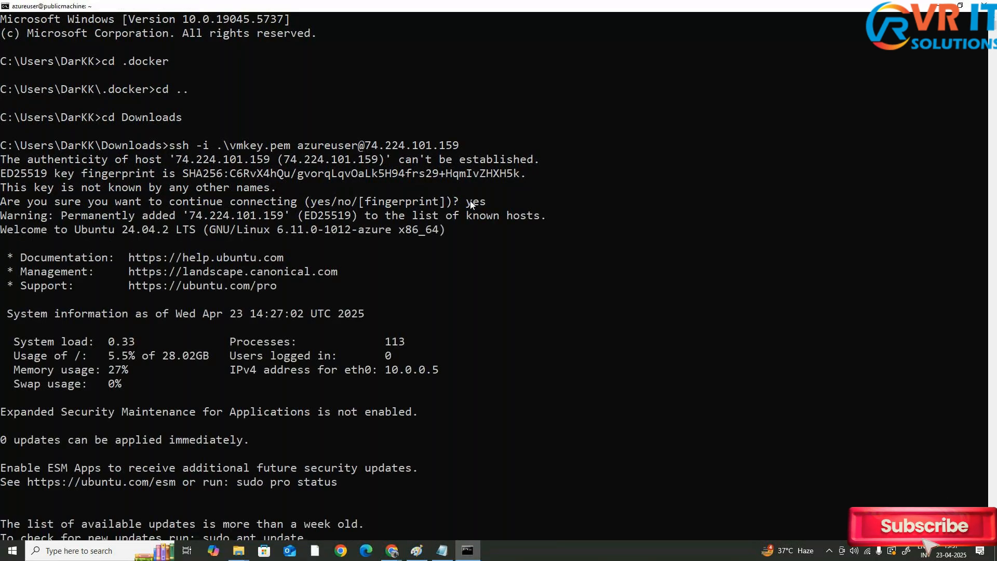
Print the working directory on the publicmachine VM with pwd
drag(2, 341, 2, 362)
scroll(86, 366, down, 1)
scroll(86, 366, up, 2)
double_click(175, 365)
click(174, 364)
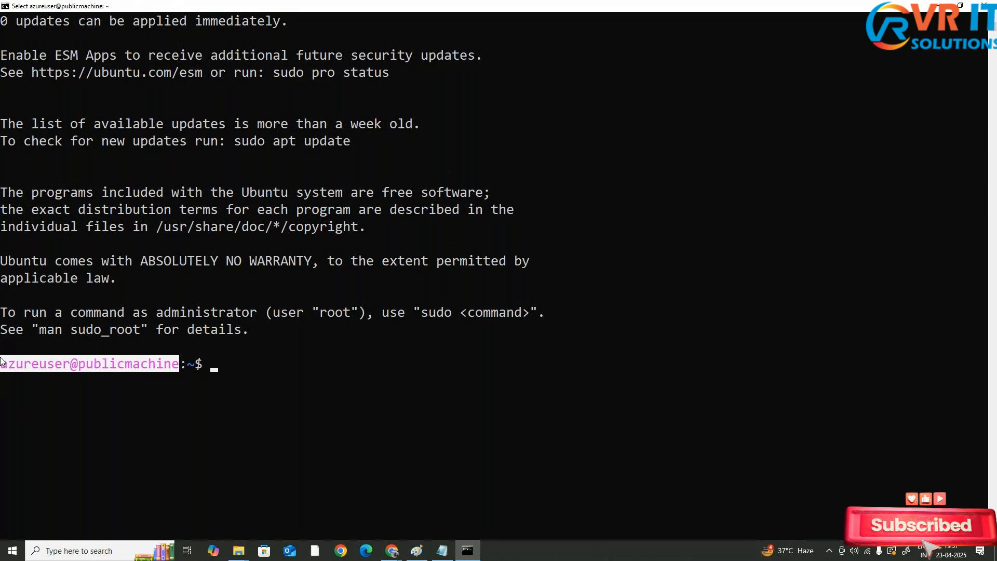
text(pwd)
key(Return)
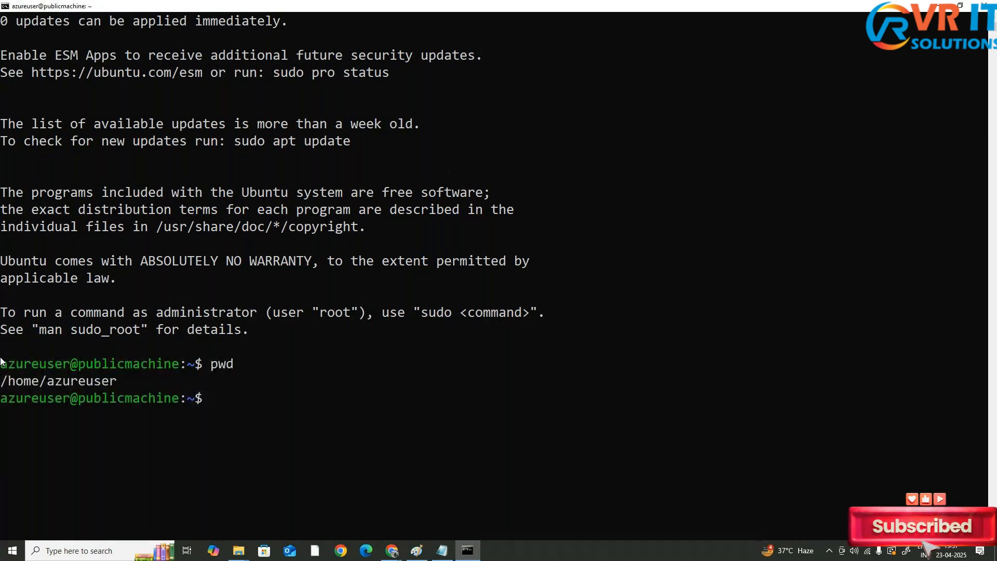
Start a mkdir command to create a directory on the VM
text(mkdir)
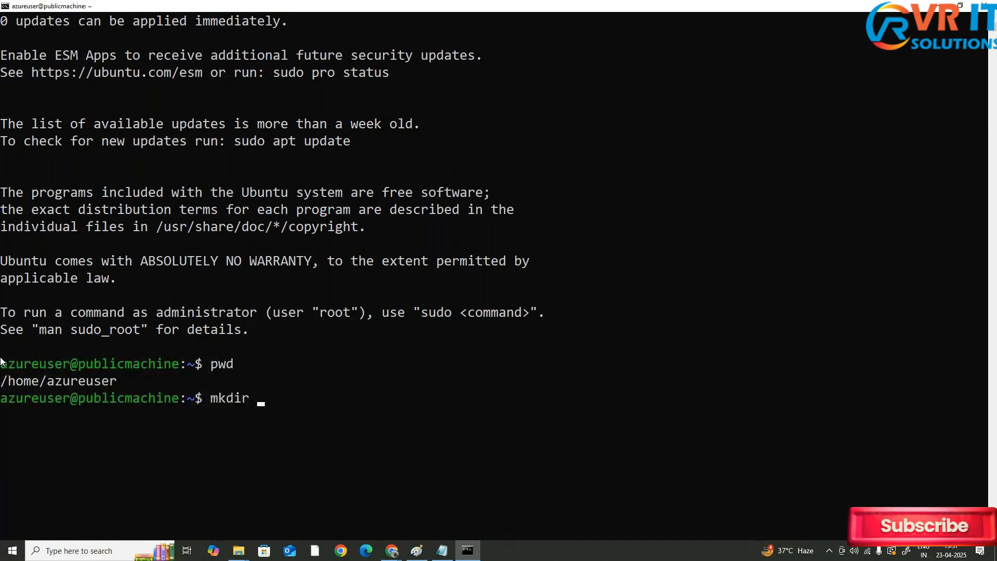